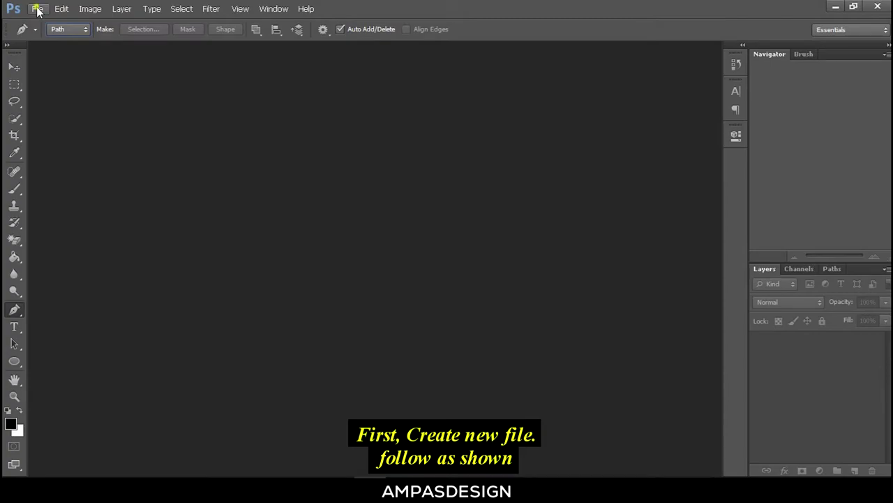
Create a new 2000 × 2000 px, 300 ppi white canvas.
click(38, 9)
click(38, 20)
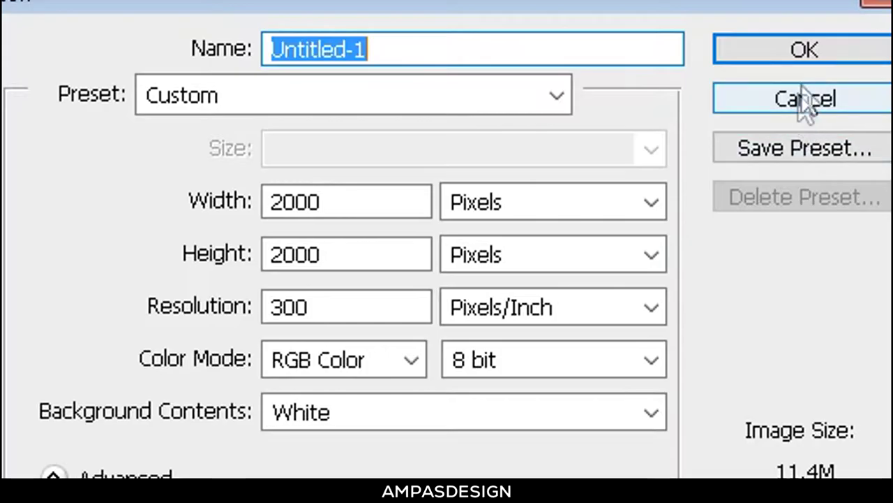
click(804, 39)
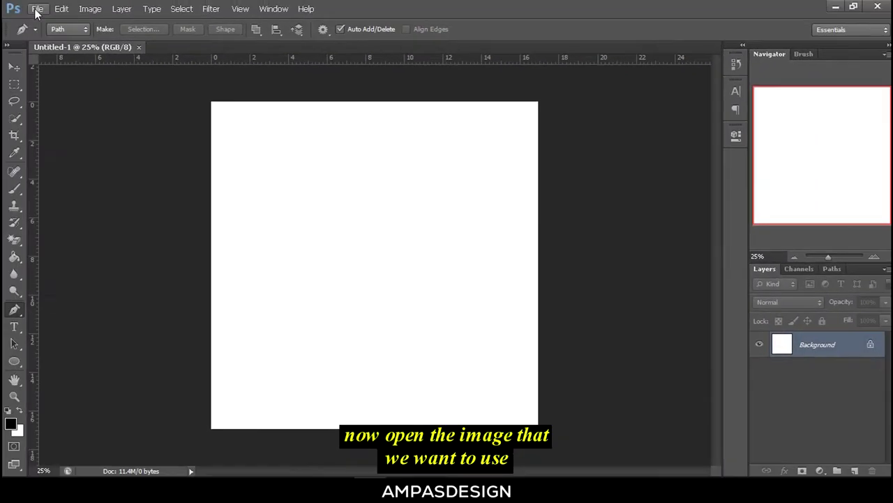
Open the red poppy field photo (alexandr-hovhannisyan…-unsplash.jpg).
click(37, 9)
click(43, 32)
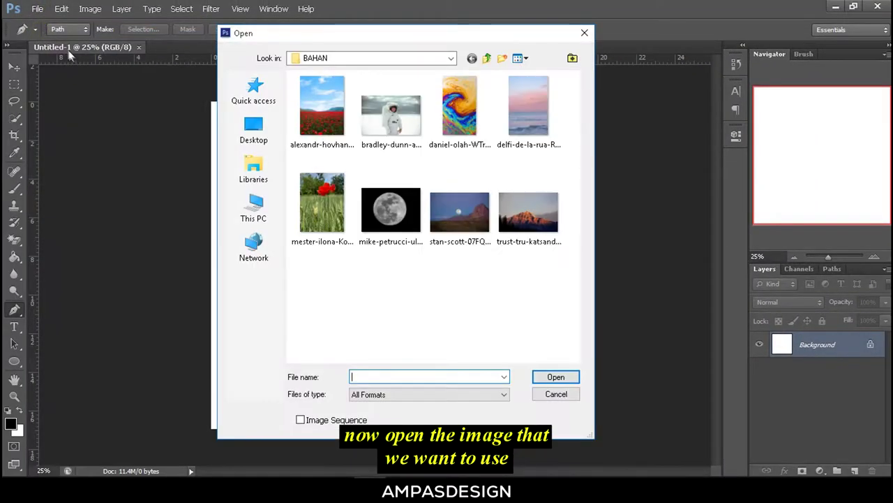
click(336, 115)
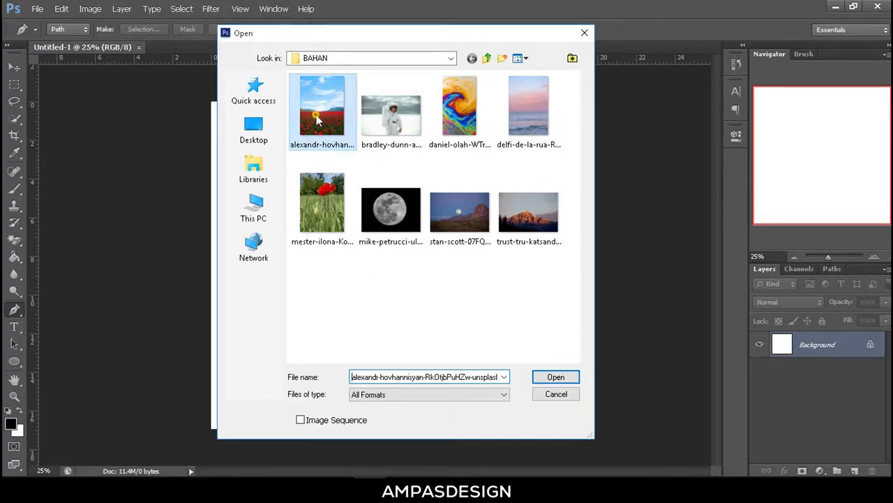
click(556, 377)
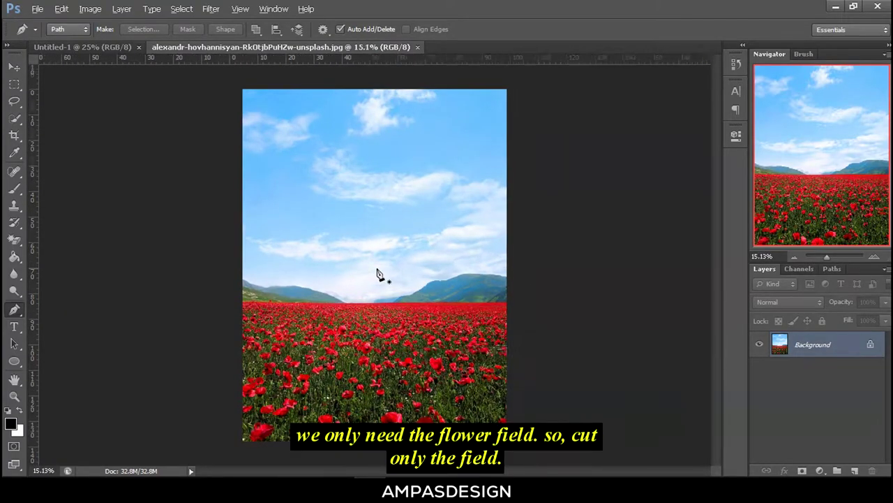
Place pen points along the poppy field's horizon from the left edge to past the right edge.
scroll(376, 272, up, 5)
scroll(375, 271, down, 1)
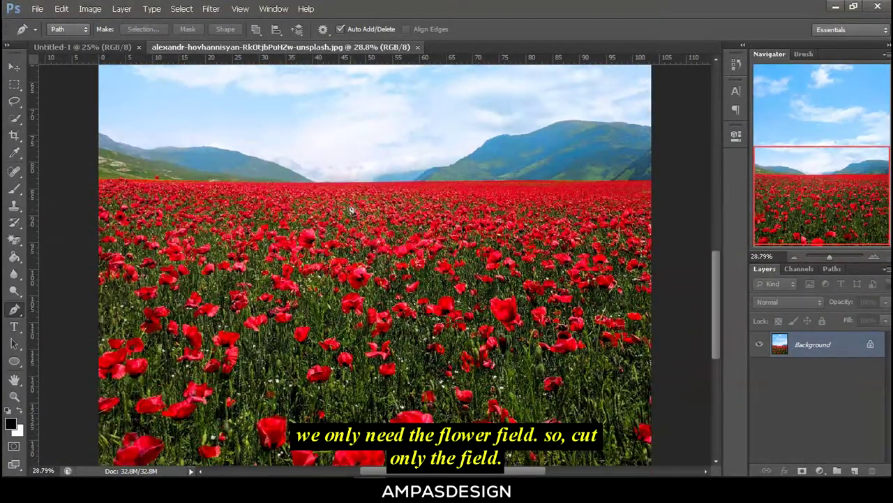
scroll(353, 209, down, 1)
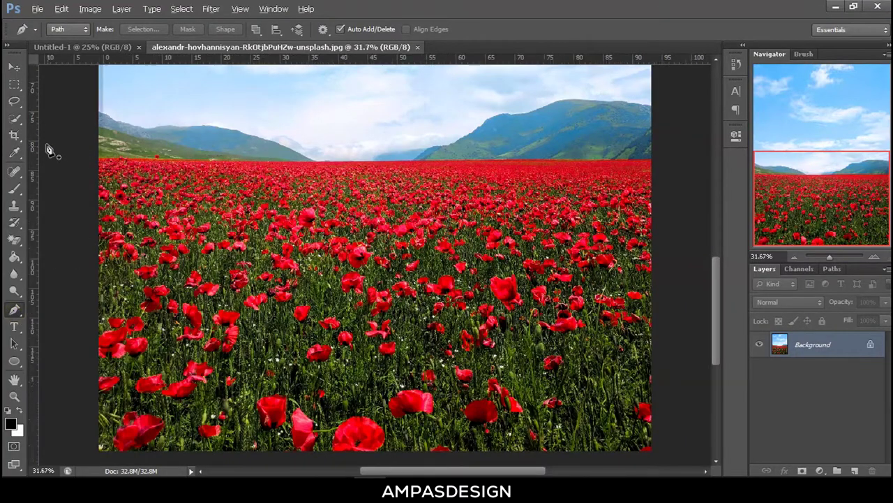
scroll(48, 145, up, 2)
click(127, 175)
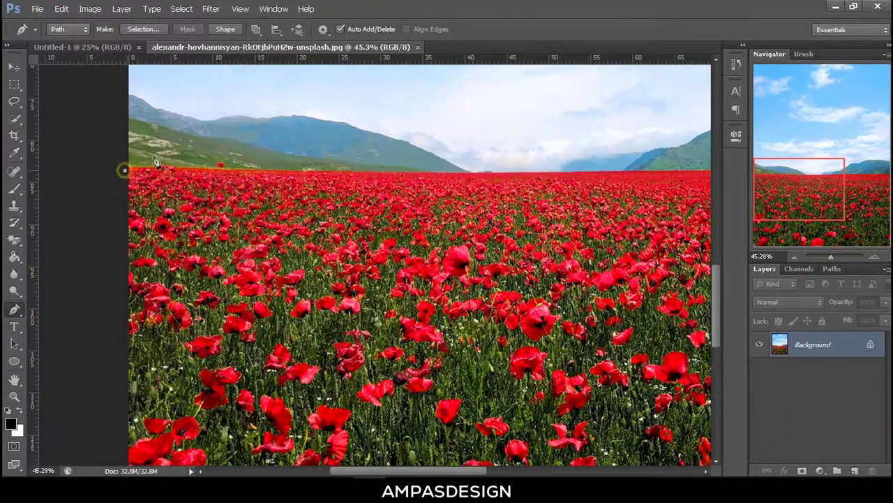
scroll(160, 175, up, 1)
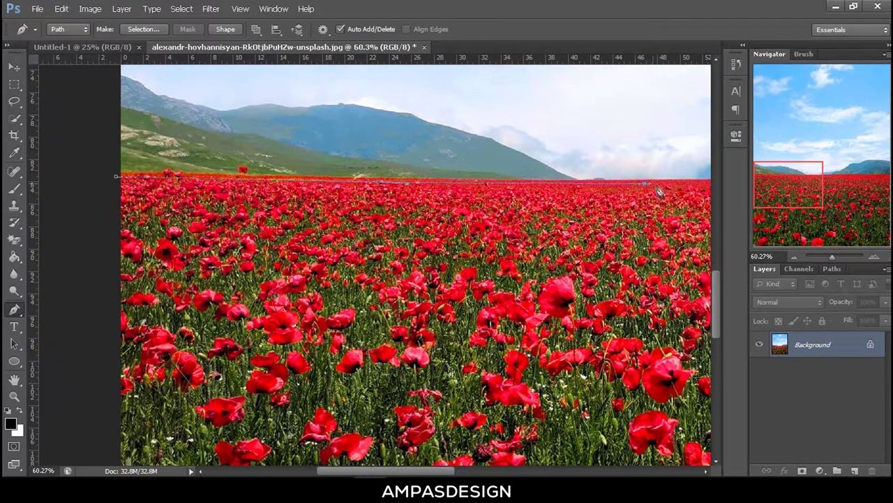
scroll(649, 188, right, 3)
scroll(628, 185, right, 3)
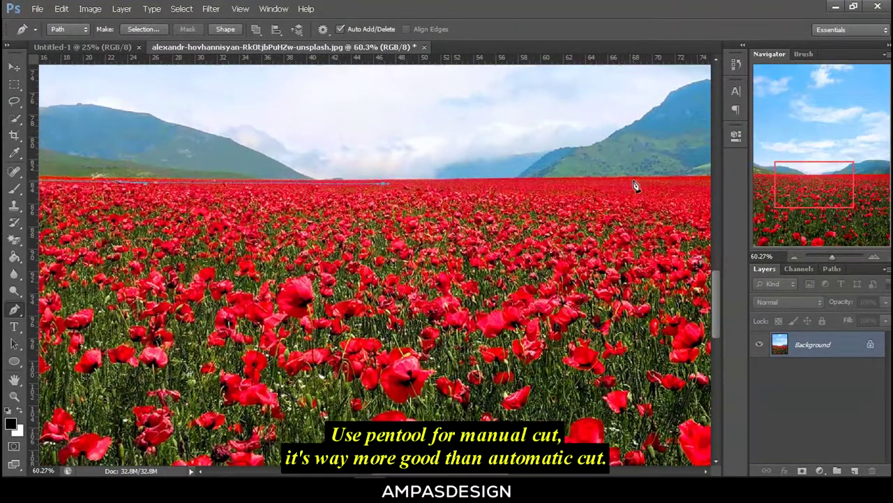
click(642, 180)
scroll(670, 182, right, 3)
scroll(670, 181, right, 3)
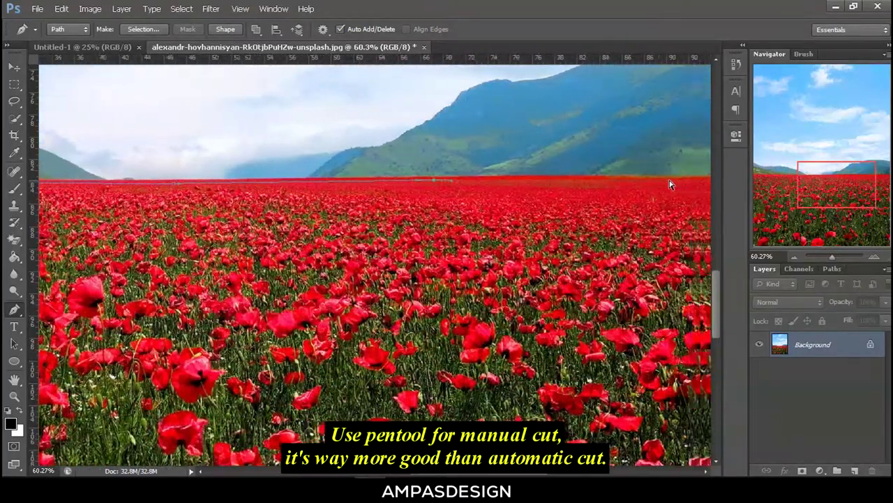
scroll(670, 182, right, 3)
scroll(656, 185, right, 2)
click(683, 190)
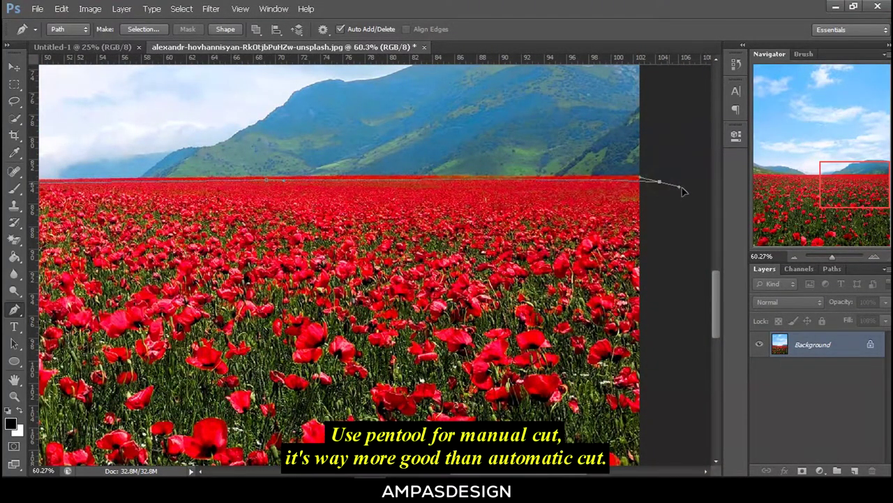
Run the path below both bottom corners, close it, and convert it to a selection.
scroll(675, 302, down, 3)
scroll(675, 301, down, 2)
scroll(676, 302, down, 2)
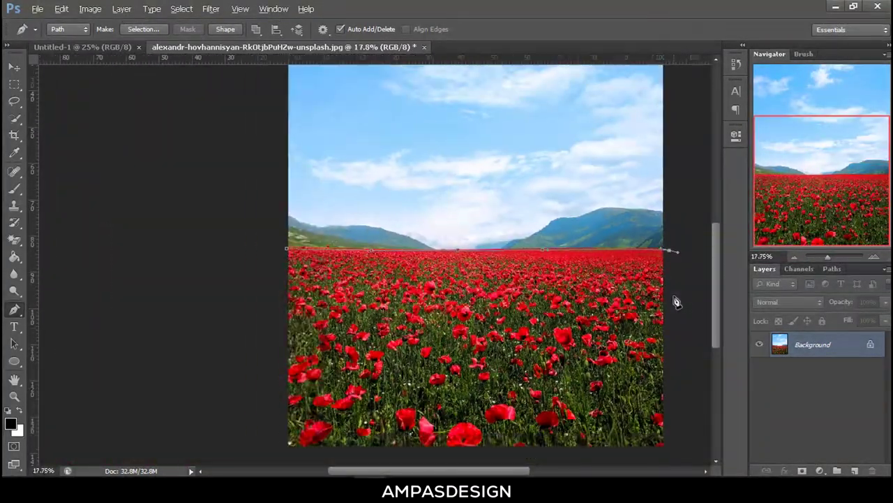
click(686, 426)
click(285, 432)
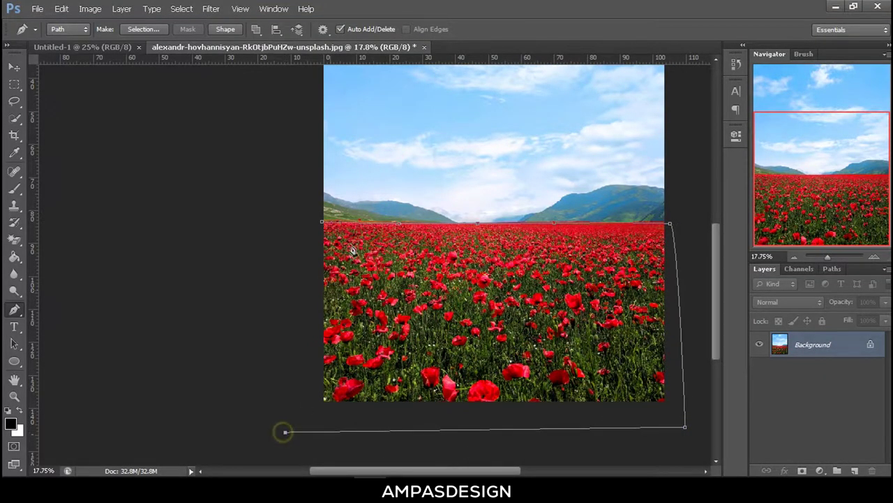
click(324, 224)
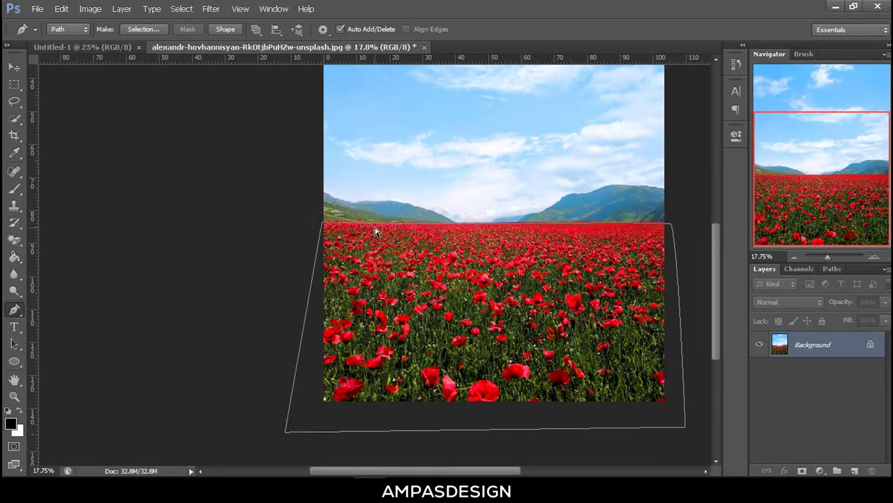
key(ctrl+Return)
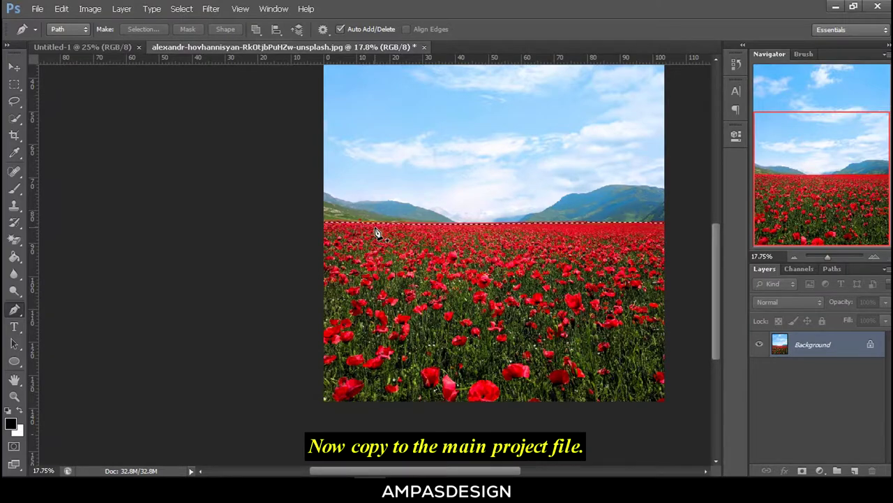
Paste the poppy field into Untitled-1 as Layer 1 and move it down.
click(112, 51)
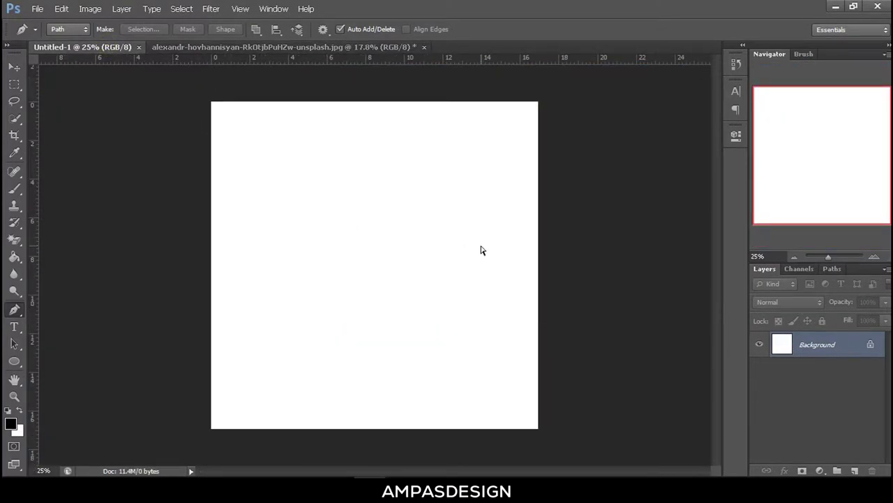
key(ctrl+v)
click(14, 67)
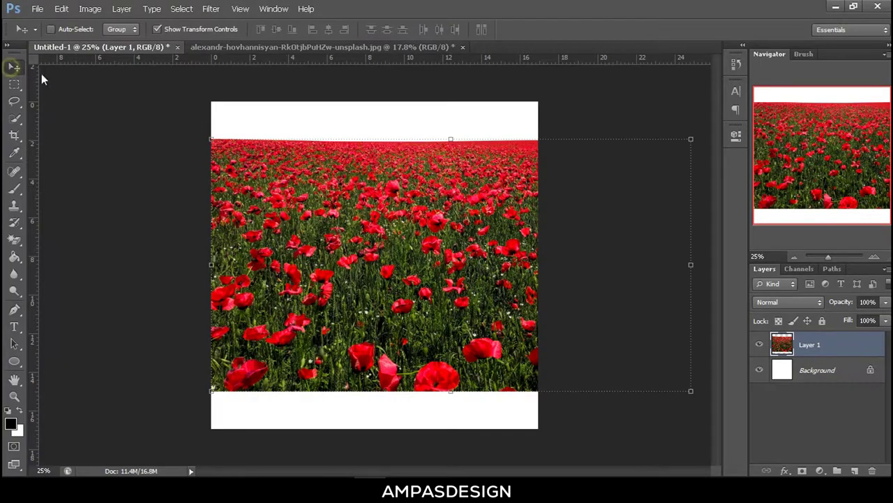
mouse_move(327, 284)
mouse_down()
mouse_move(325, 364)
mouse_move(328, 337)
mouse_up()
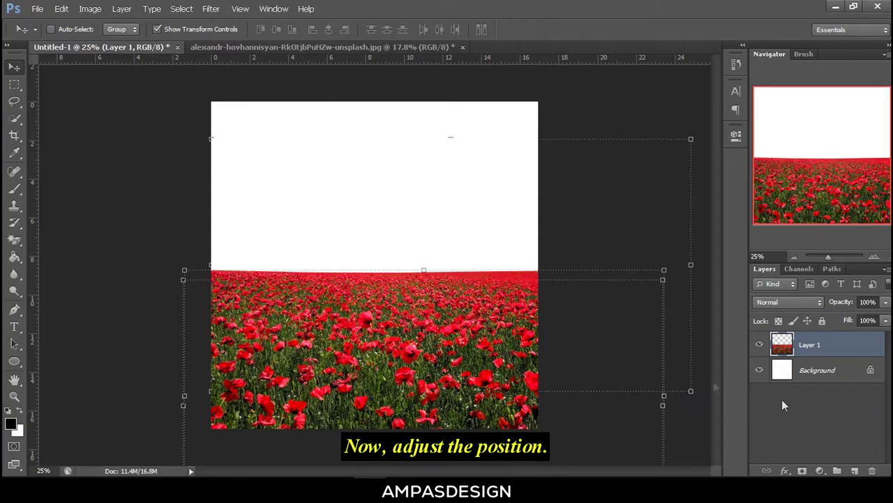
Reposition Layer 1 and centre the poppy field horizontally on the canvas.
click(819, 370)
scroll(455, 300, up, 1)
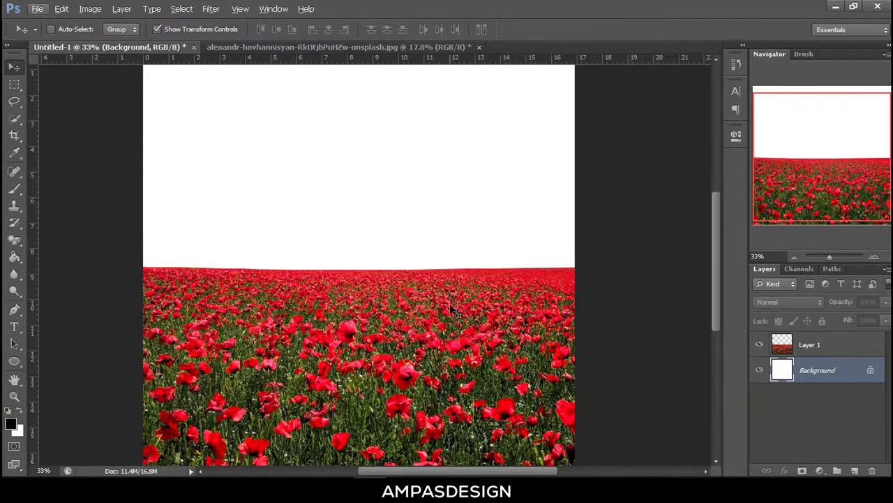
scroll(452, 310, down, 1)
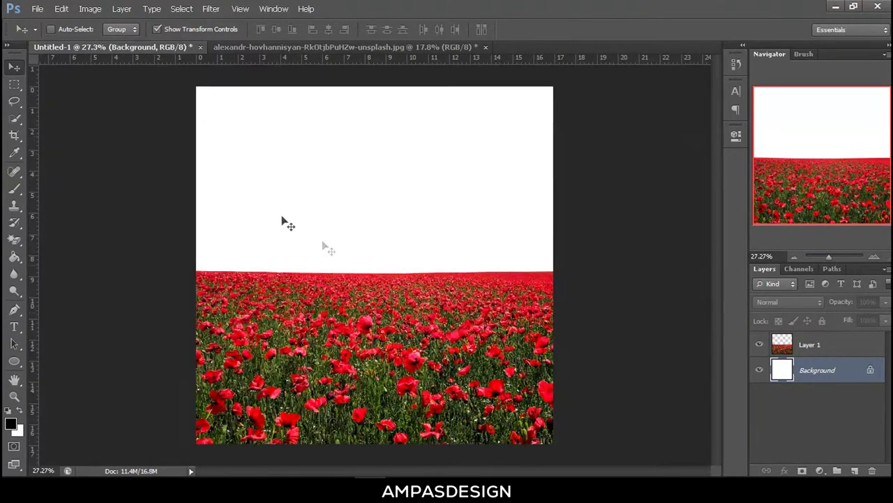
click(820, 343)
drag(397, 322, 390, 317)
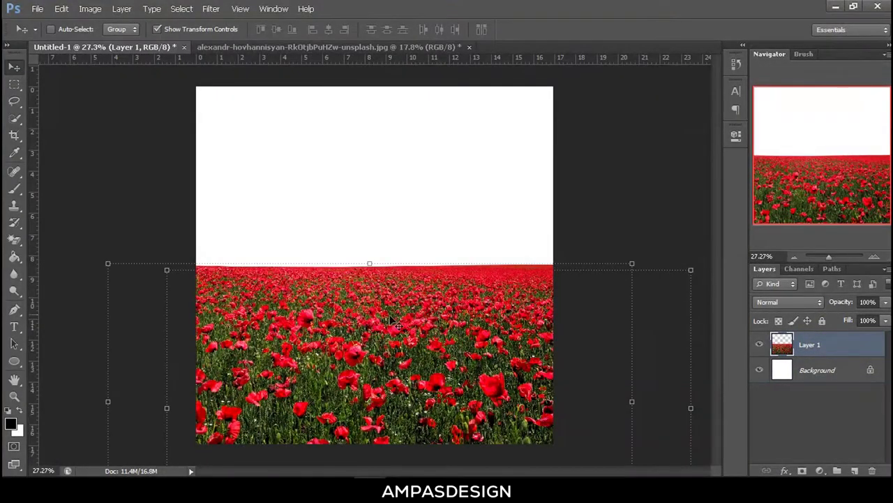
click(329, 28)
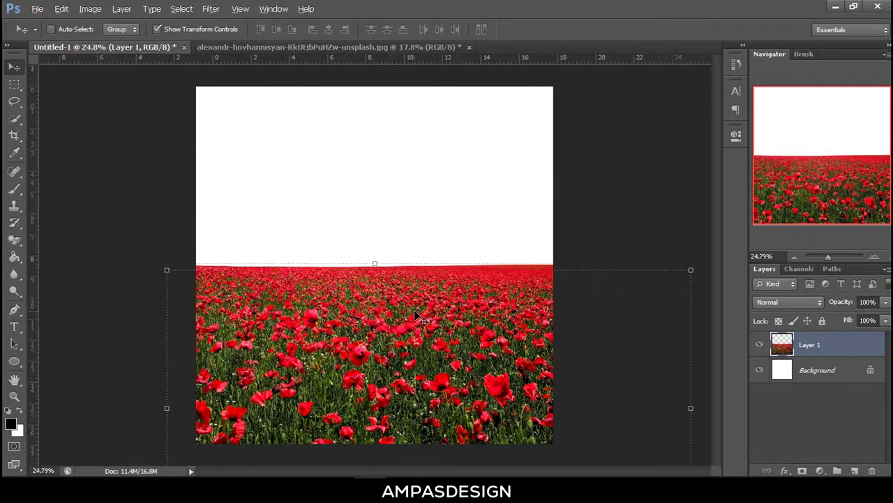
Nudge the poppy field layer slightly lower on the canvas.
scroll(413, 310, down, 1)
scroll(414, 309, up, 1)
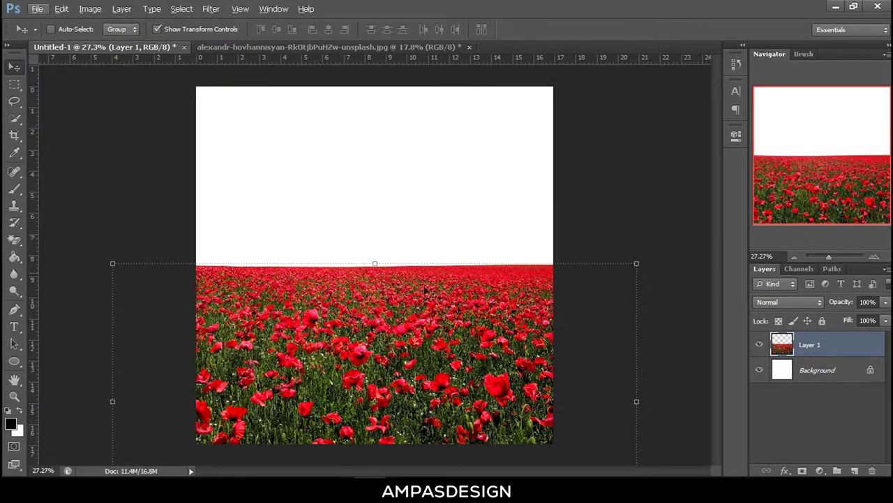
click(806, 373)
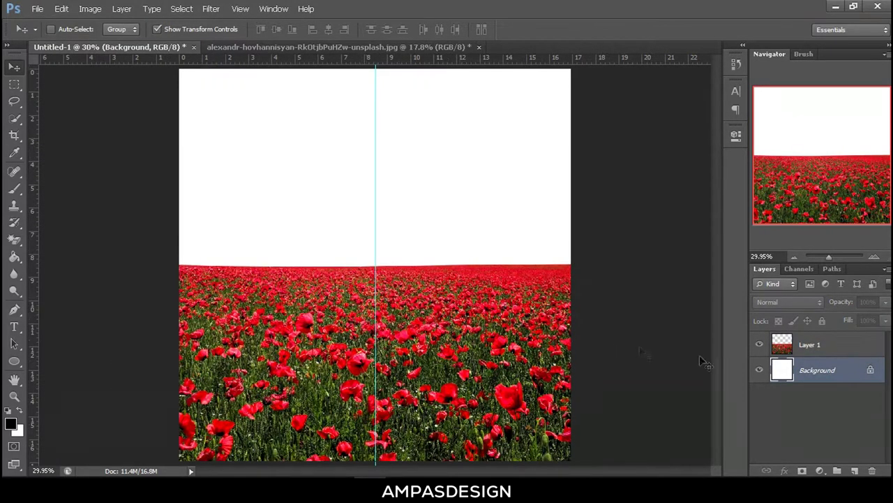
click(824, 354)
drag(452, 315, 453, 330)
click(37, 8)
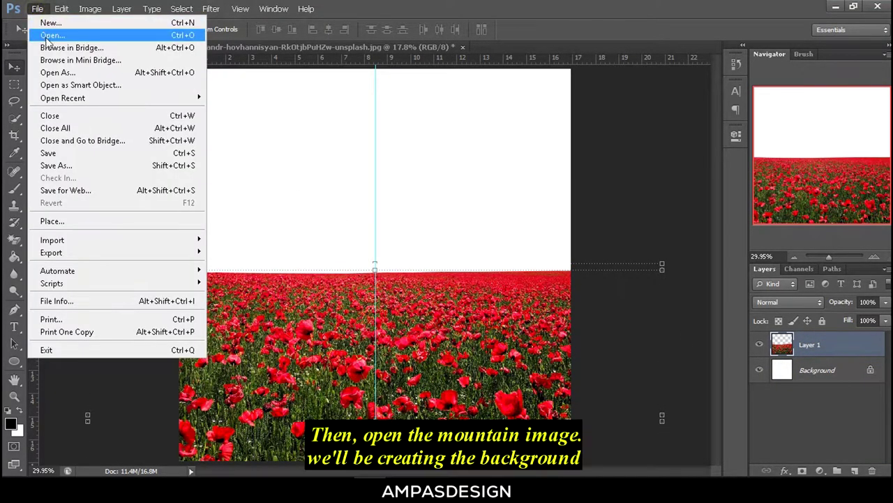
Open stan-scott-07FQhfpKLgg-unsplash.jpg, the pink peak with full moon, from the BAHAN folder.
click(44, 35)
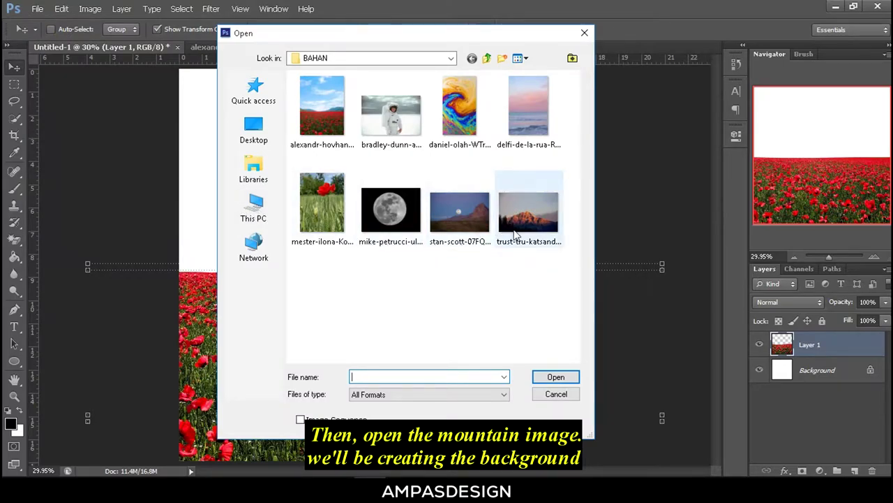
mouse_move(459, 211)
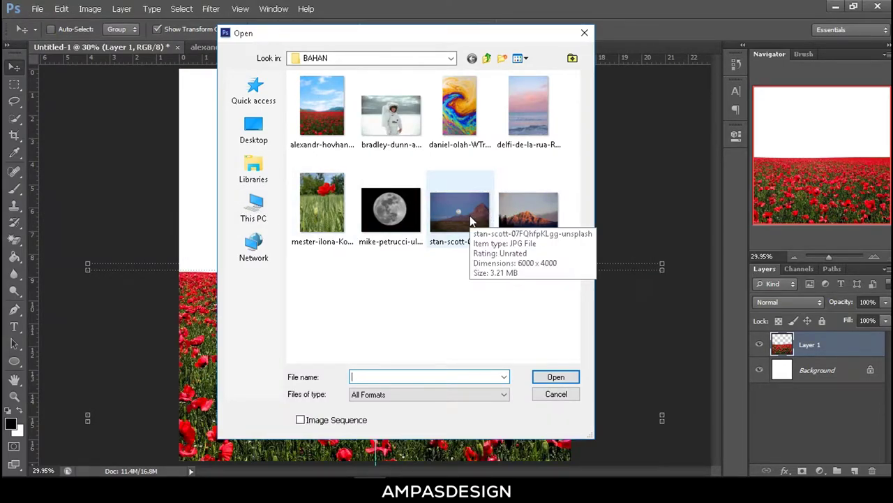
click(471, 221)
click(557, 377)
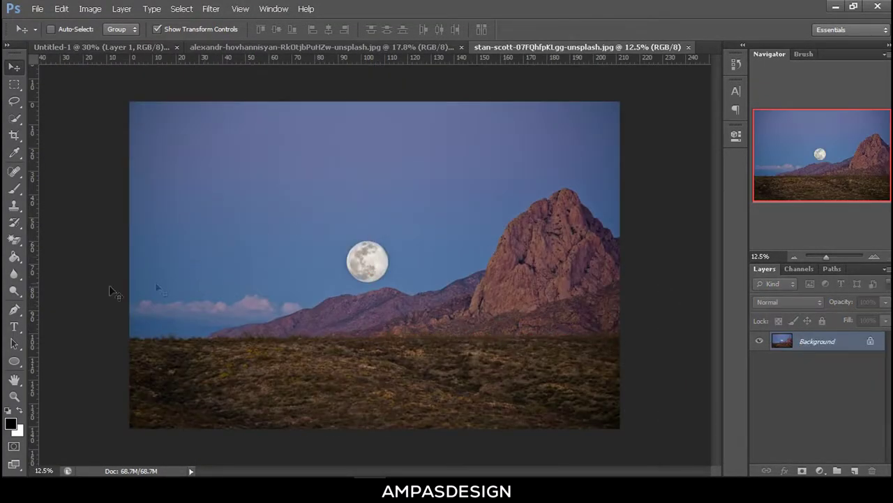
With the Pen tool, zoom in and trace the mountain's right slope up the ridge.
click(19, 308)
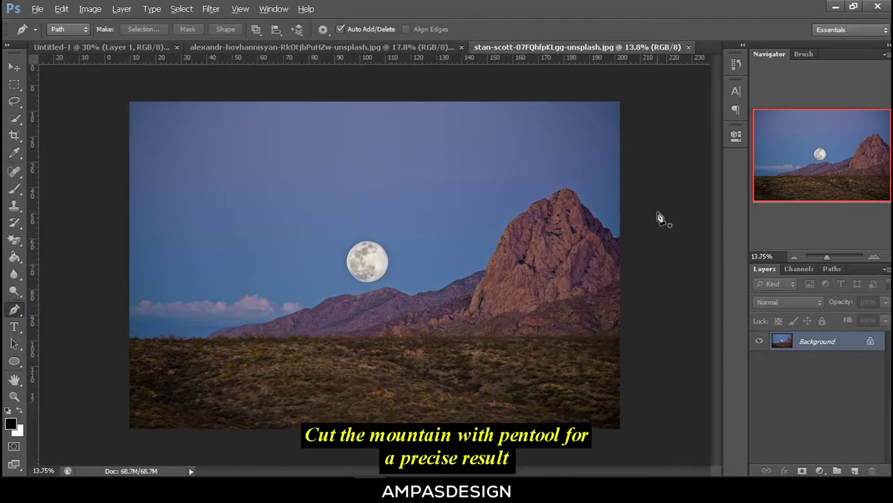
scroll(656, 232, up, 2)
scroll(656, 232, up, 2)
scroll(656, 233, up, 1)
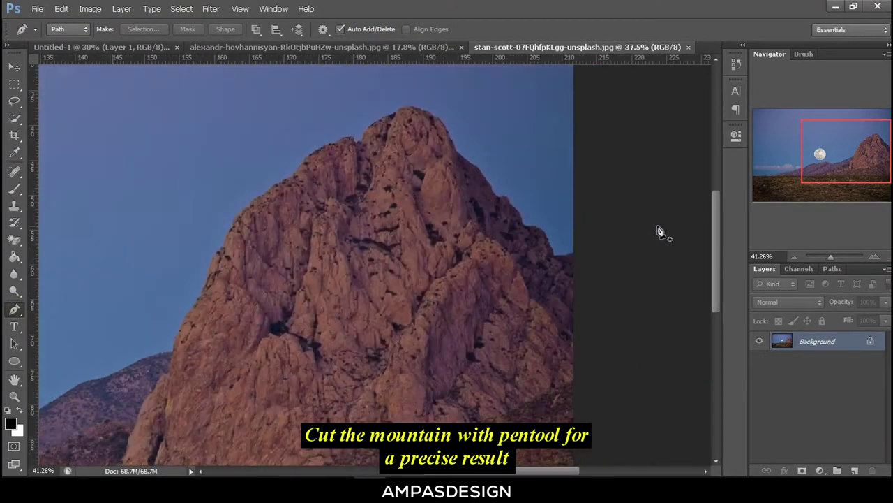
scroll(658, 229, up, 1)
scroll(568, 224, up, 1)
scroll(602, 213, up, 1)
scroll(577, 297, up, 1)
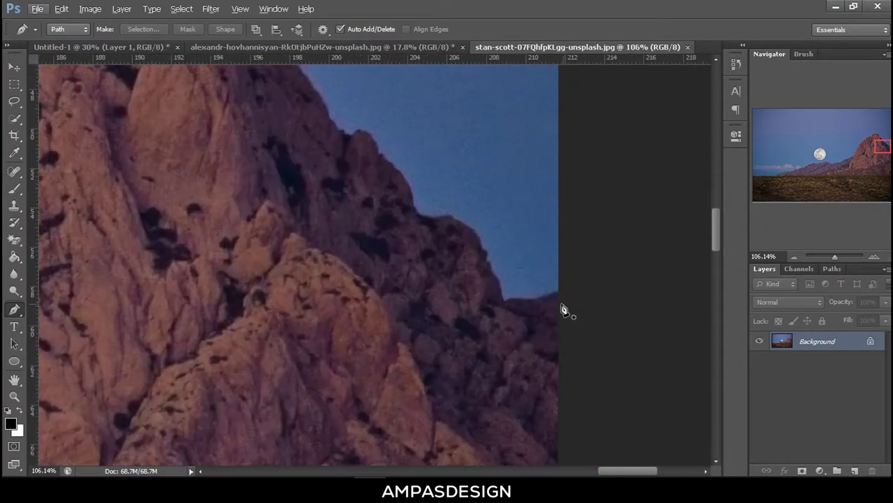
click(563, 299)
click(519, 302)
click(424, 224)
click(407, 208)
click(404, 185)
Continue the path over the peak and down the left ridge, then load it as a selection.
scroll(391, 226, up, 2)
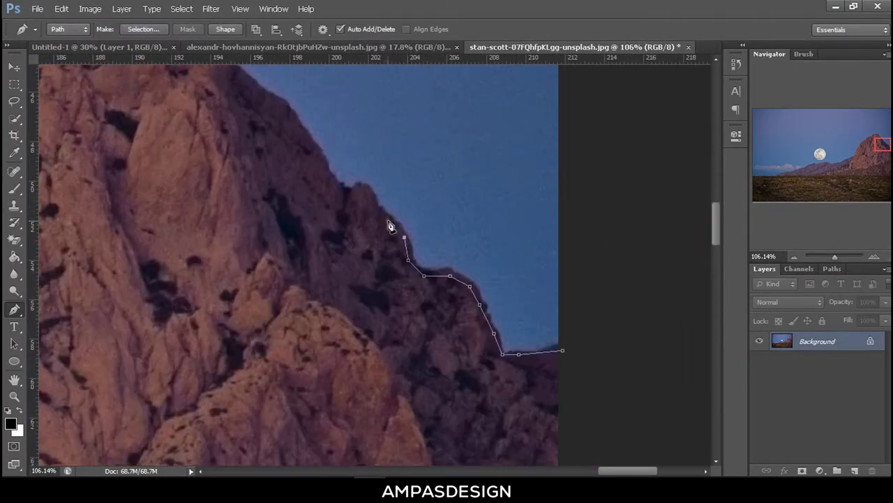
scroll(320, 167, up, 5)
click(382, 293)
click(334, 249)
click(298, 213)
click(272, 150)
drag(260, 141, 305, 166)
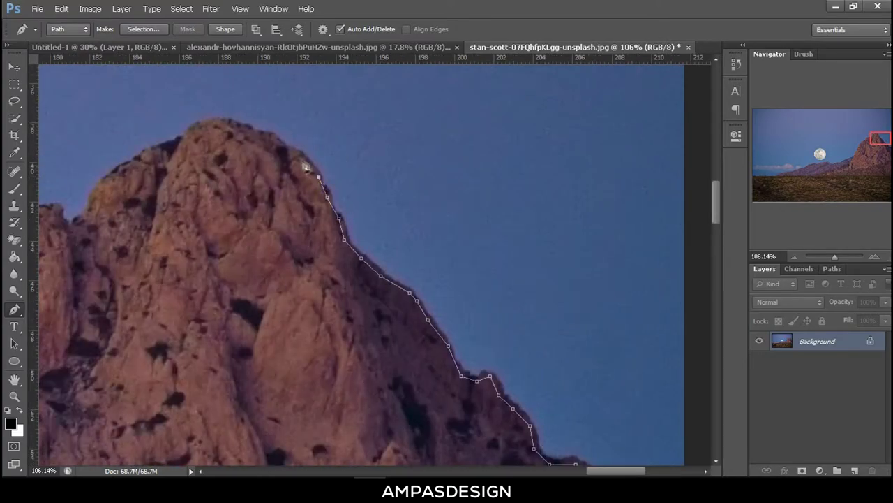
scroll(214, 123, left, 3)
click(310, 140)
click(286, 148)
click(262, 159)
click(230, 185)
click(224, 198)
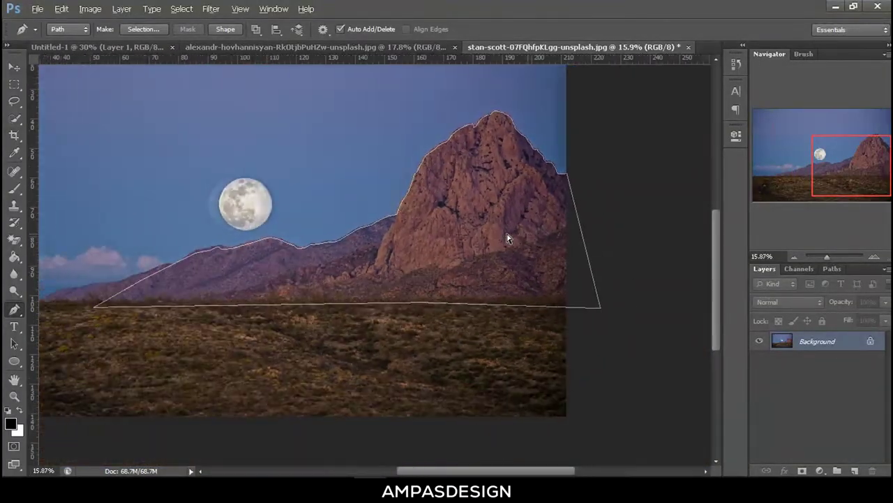
key(ctrl+Return)
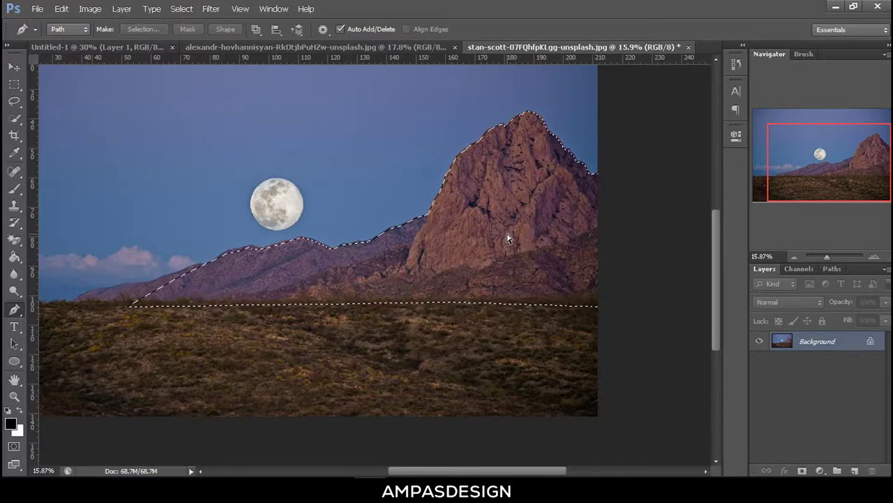
Close the poppy source without saving and paste the mountains as a layer below the poppy field.
click(455, 47)
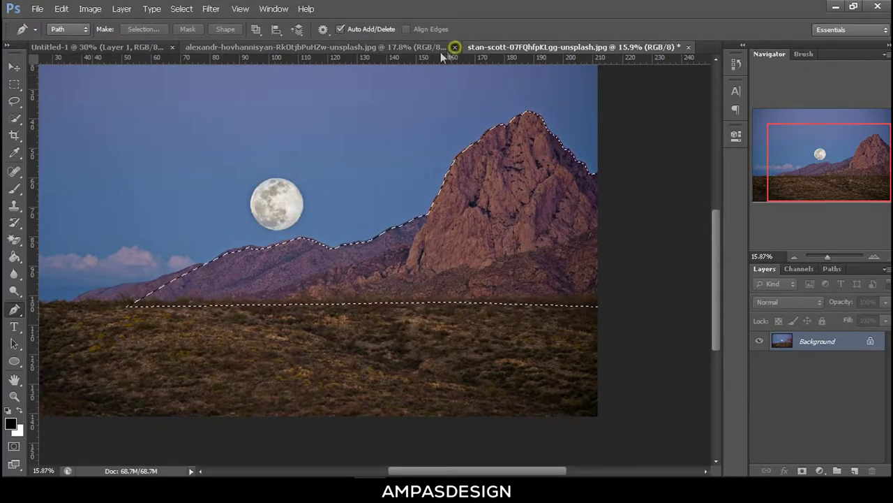
click(463, 194)
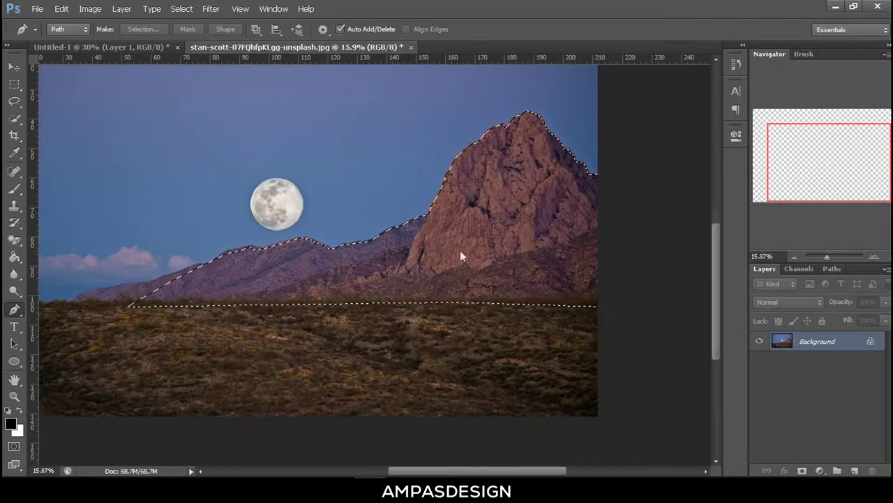
click(141, 48)
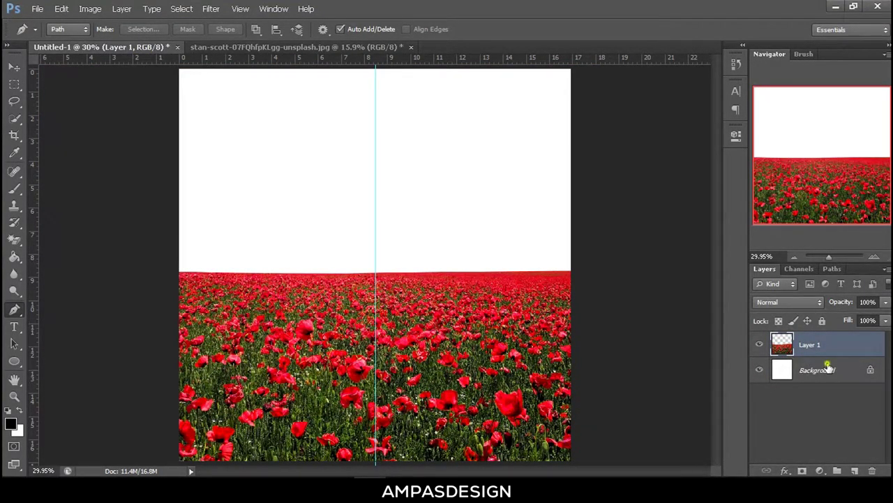
click(828, 368)
key(ctrl+alt+shift+n)
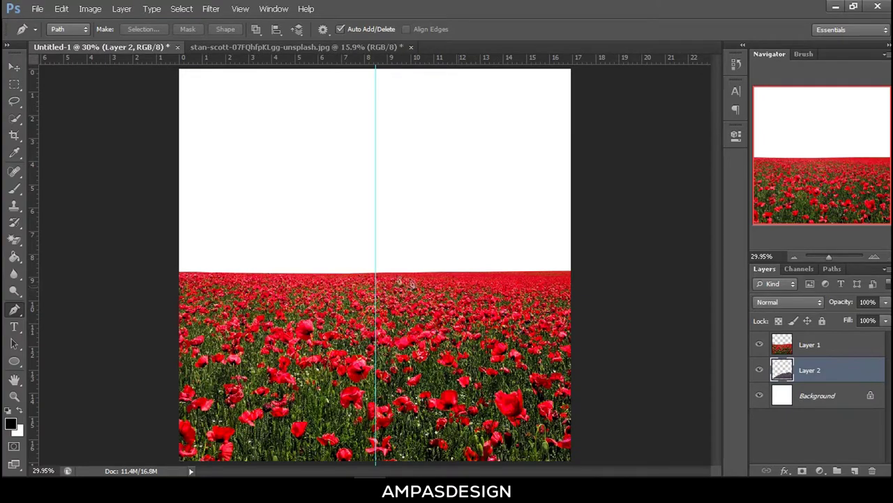
Scale the mountain layer down proportionally and place it behind the field's right side.
click(16, 67)
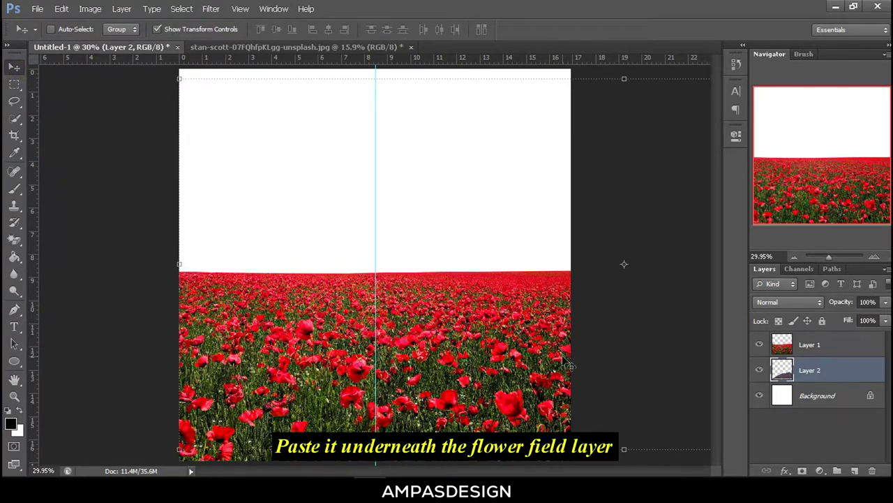
alt+scroll(571, 366, down, 1)
drag(584, 325, 133, 322)
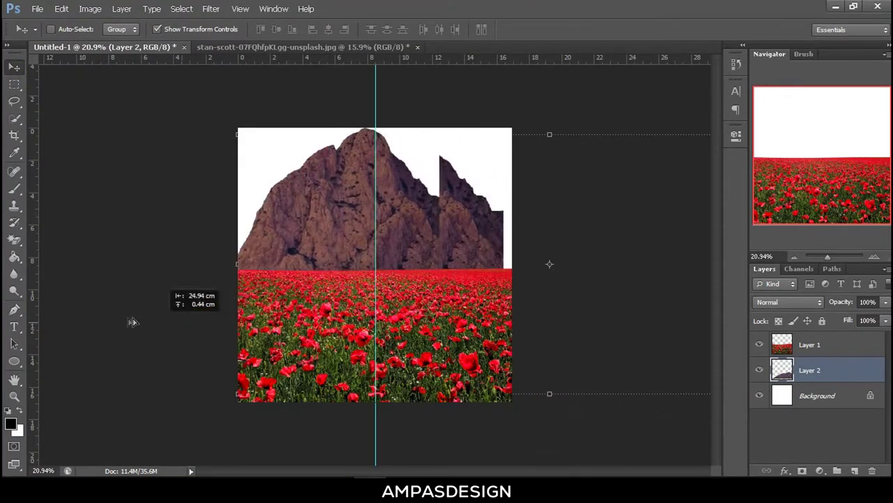
drag(403, 128, 239, 199)
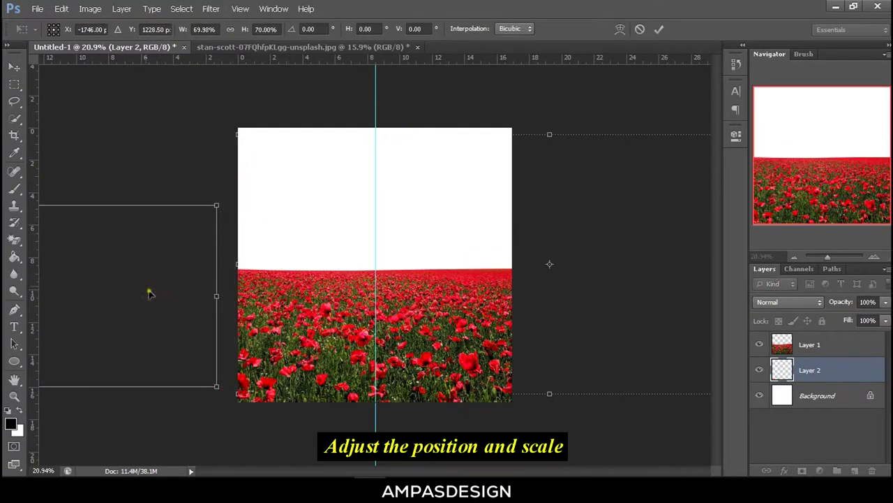
mouse_move(150, 291)
mouse_down()
mouse_move(504, 230)
mouse_move(517, 252)
mouse_up()
shift+drag(585, 166, 520, 190)
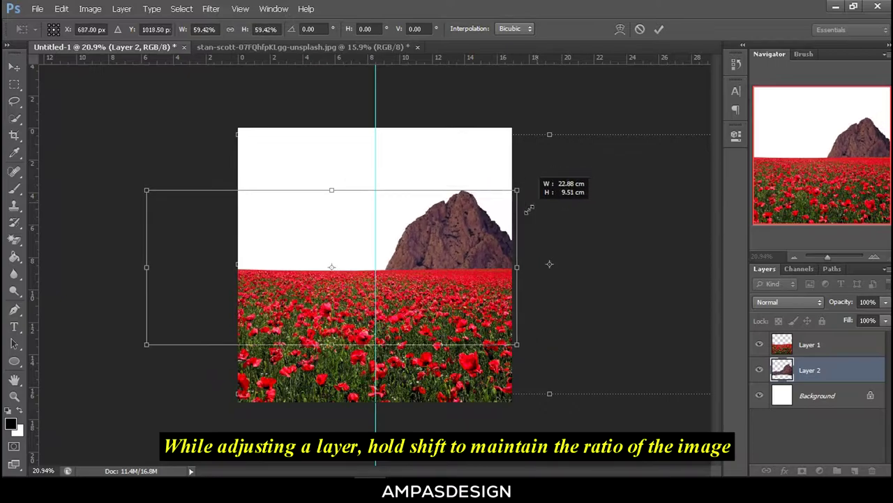
drag(478, 293, 513, 271)
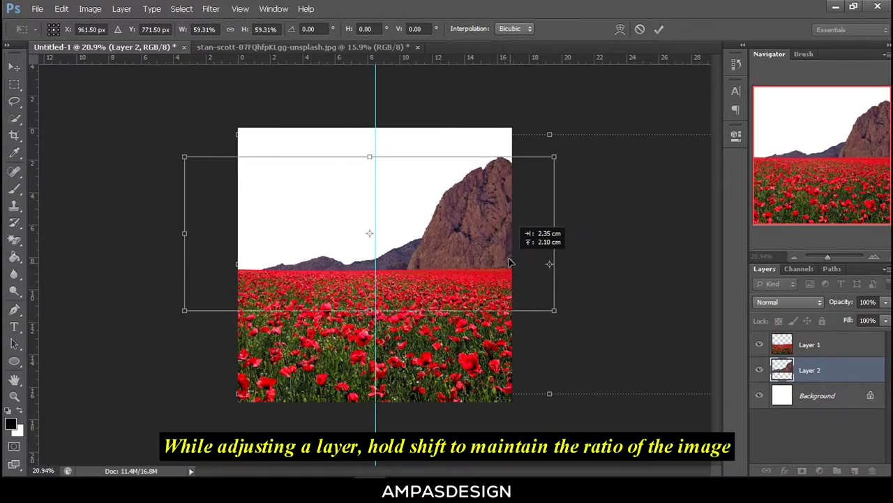
scroll(462, 275, up, 3)
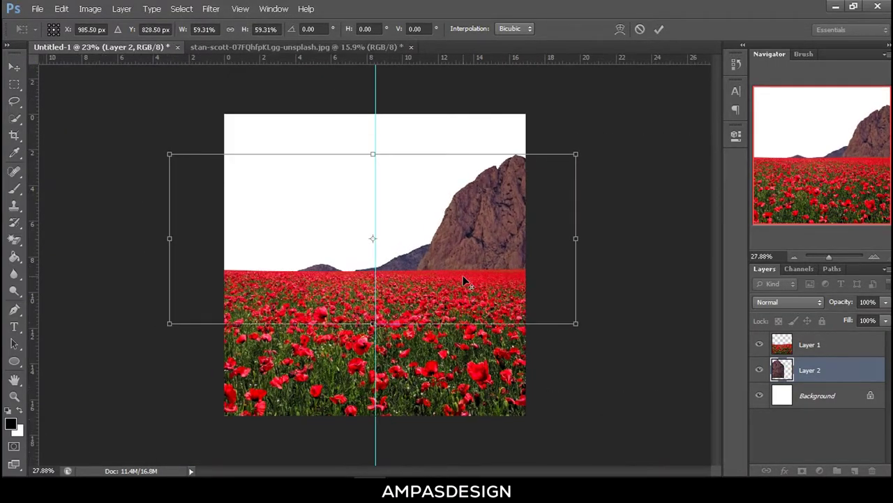
key(alt+space)
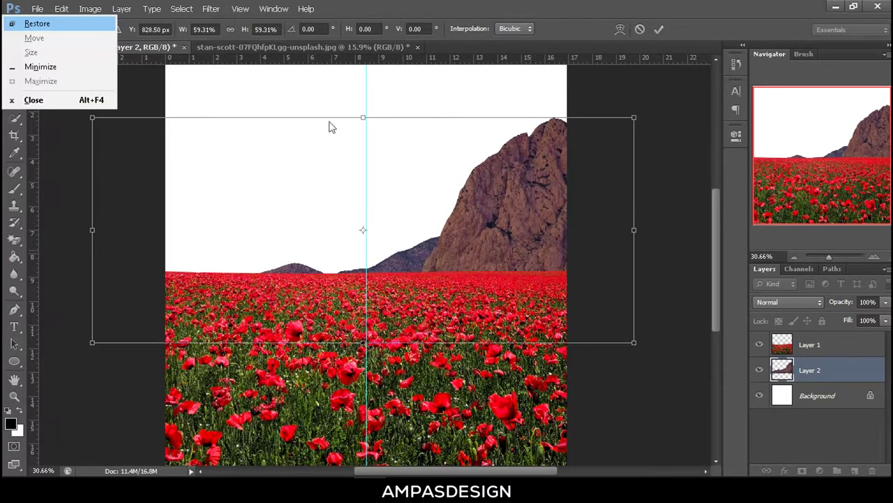
key(Escape)
key(Return)
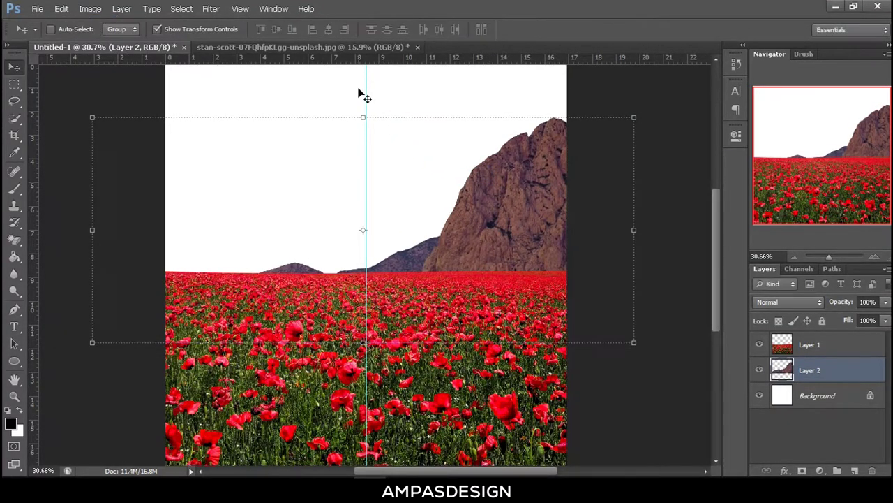
Remove the vertical guide, then shrink the mountains slightly more and shift them right.
drag(365, 90, 21, 81)
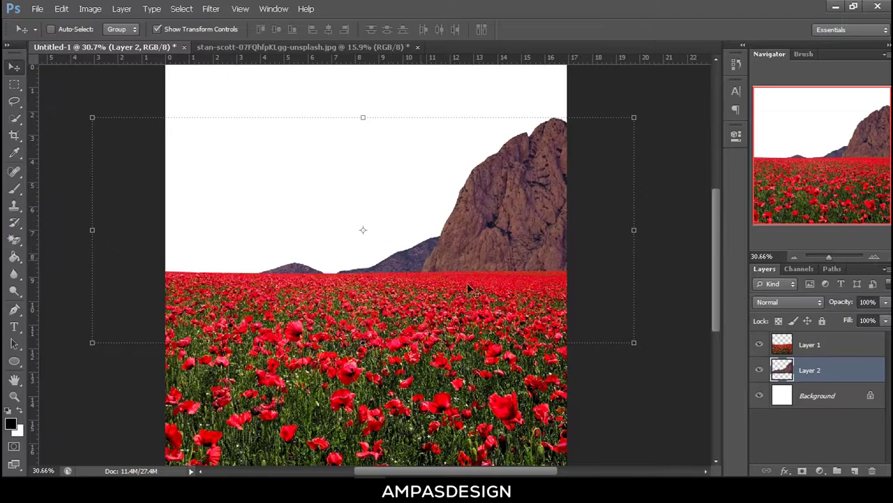
drag(449, 271, 453, 252)
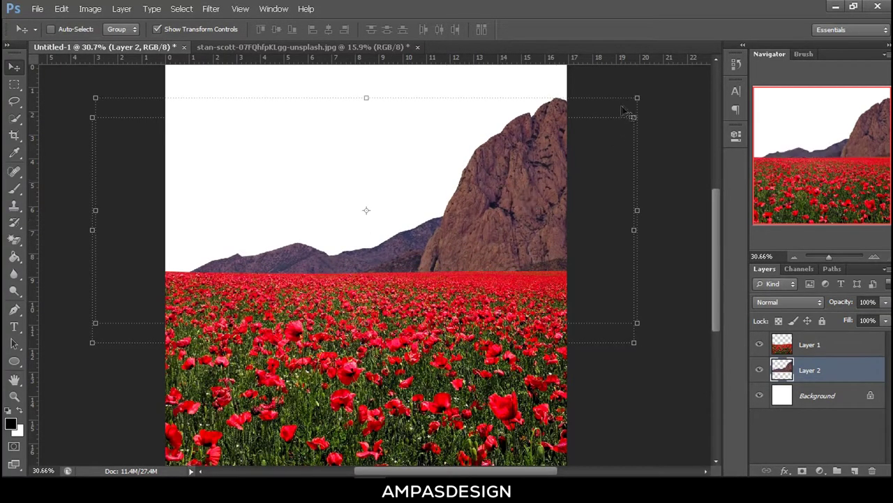
click(638, 96)
drag(639, 97, 569, 148)
drag(513, 195, 529, 195)
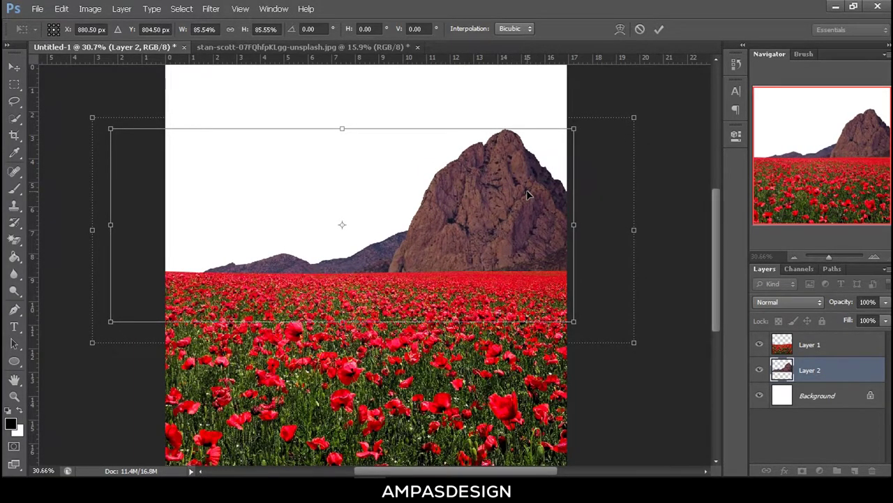
key(Return)
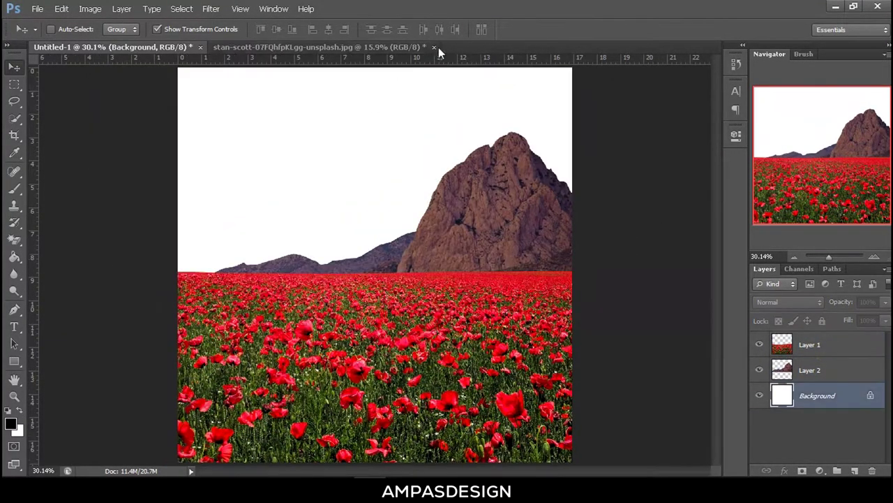
Close the moonlit mountain photo without saving and open the trust-tru sunlit peak image.
click(434, 49)
click(453, 193)
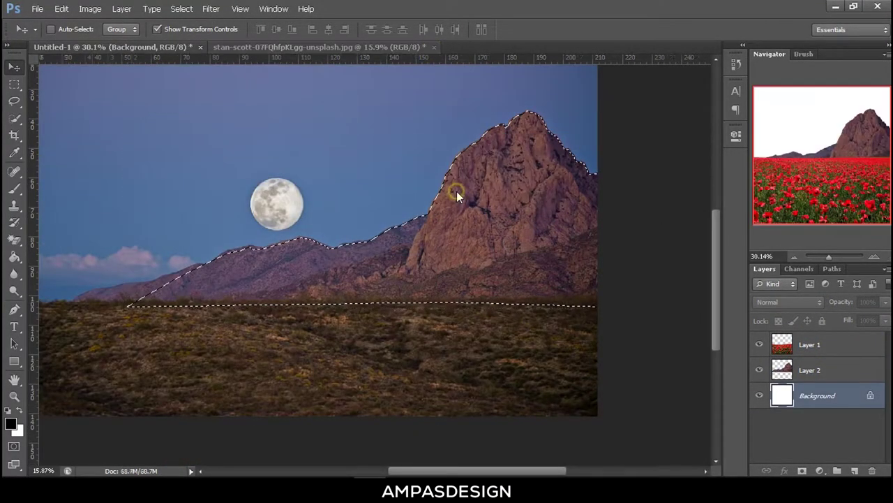
click(37, 9)
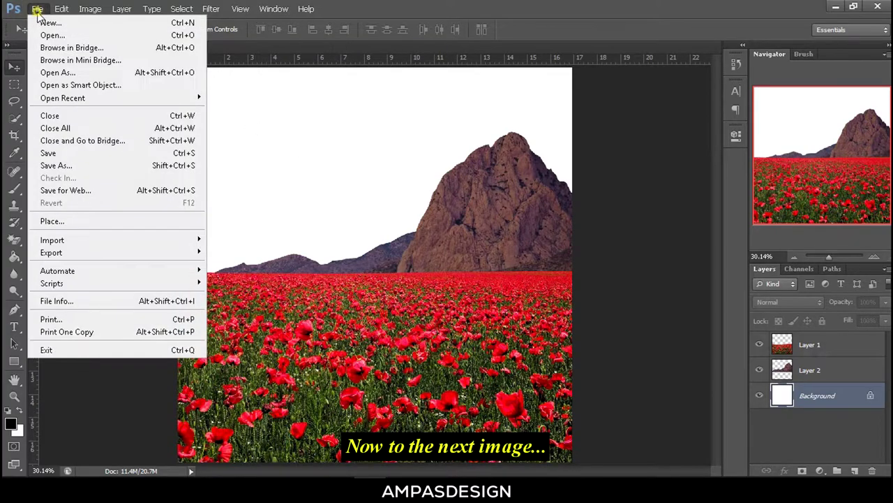
click(44, 34)
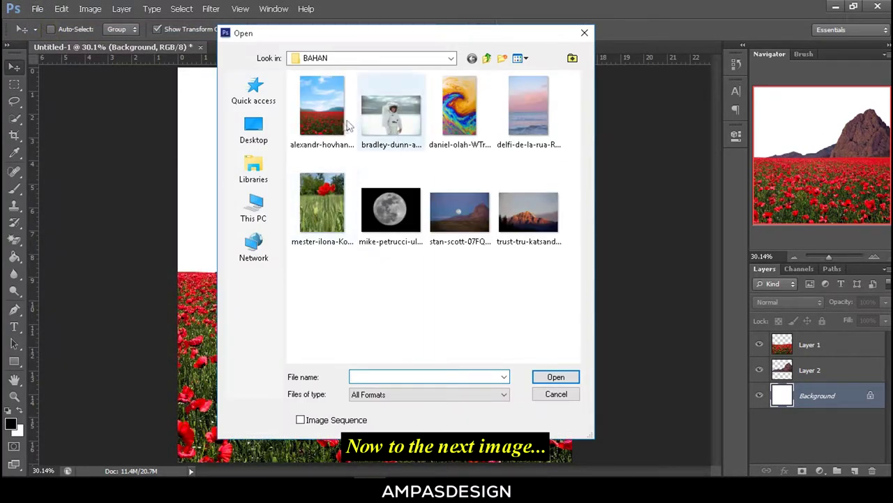
click(528, 213)
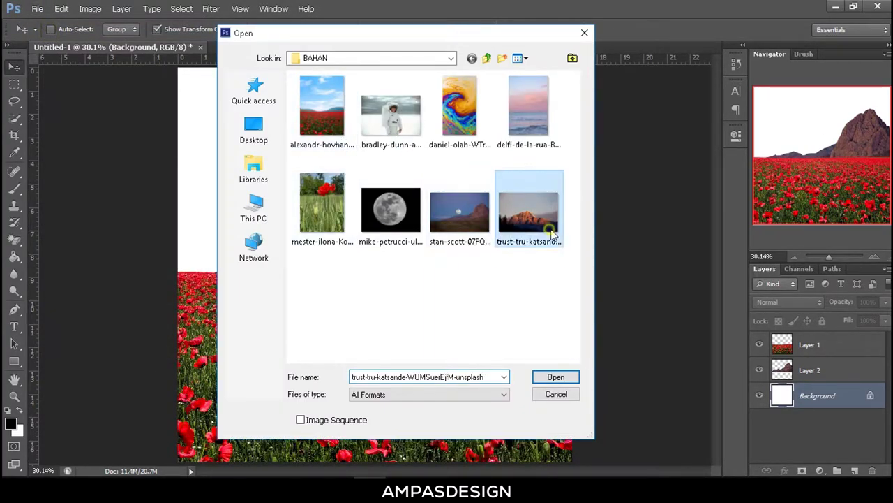
click(556, 376)
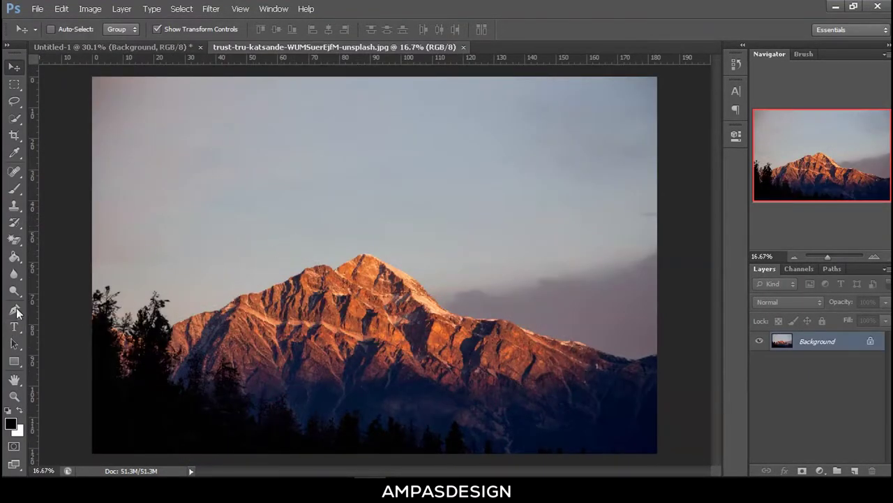
Trace the sunlit mountain's ridge toward the peak with the Pen tool.
click(16, 311)
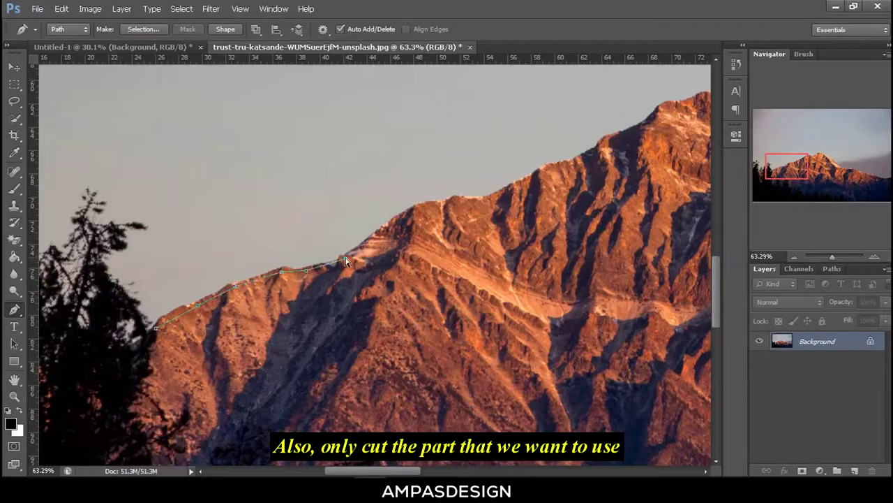
scroll(346, 261, up, 3)
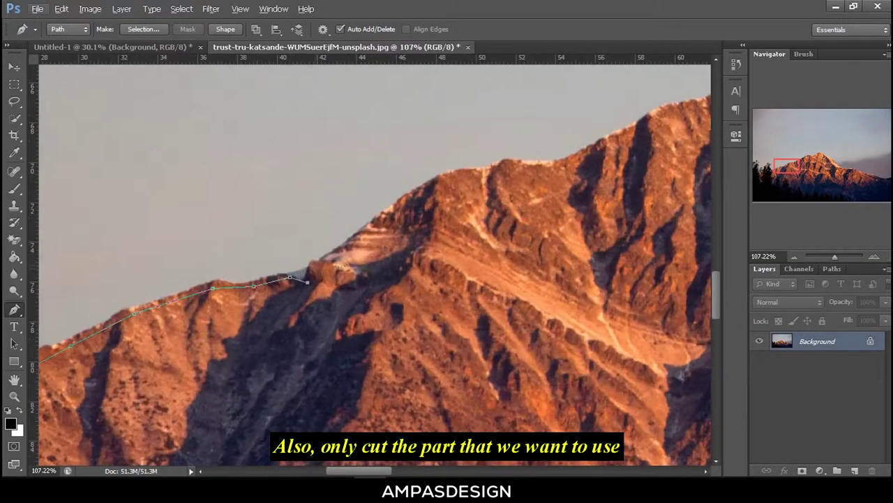
click(453, 171)
click(485, 169)
click(561, 163)
scroll(621, 156, right, 2)
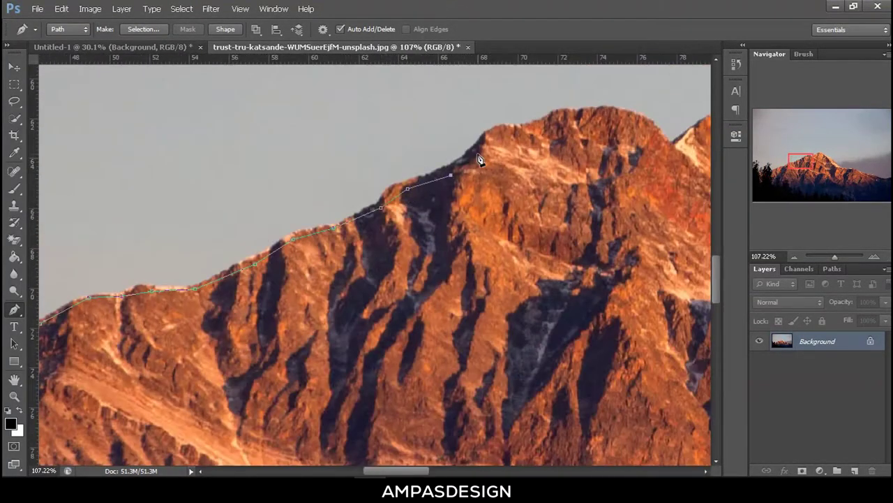
scroll(601, 152, right, 1)
scroll(583, 149, right, 1)
scroll(582, 149, right, 1)
scroll(579, 149, right, 3)
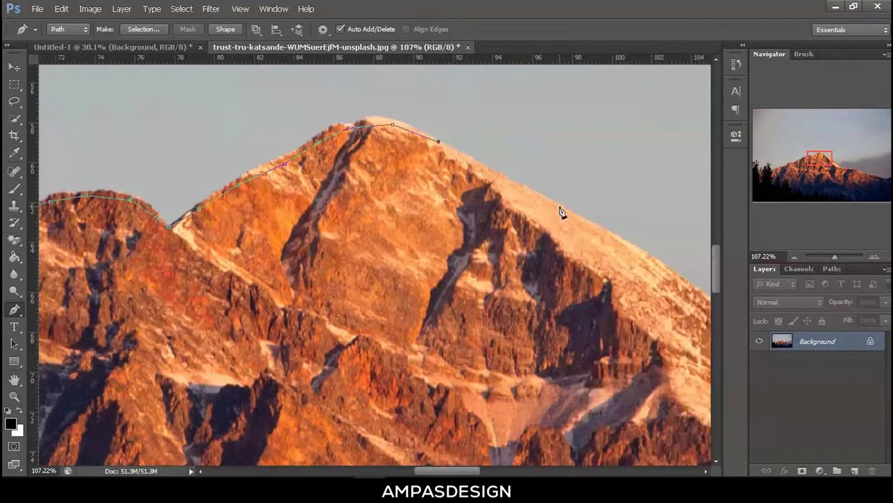
scroll(558, 209, right, 3)
scroll(514, 255, down, 2)
scroll(579, 384, right, 5)
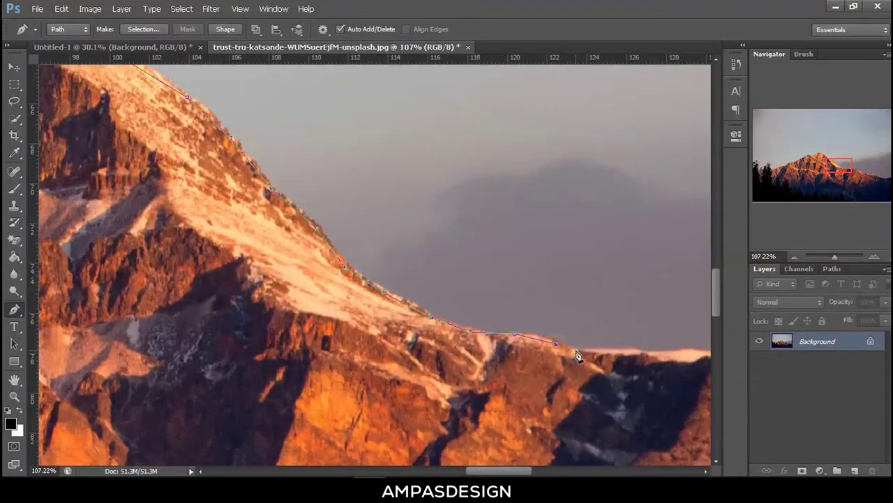
scroll(584, 363, right, 5)
scroll(584, 363, right, 5)
click(567, 402)
Close the outline along the photo's left edge and bottom, make it a selection, and close the photo.
scroll(567, 403, down, 3)
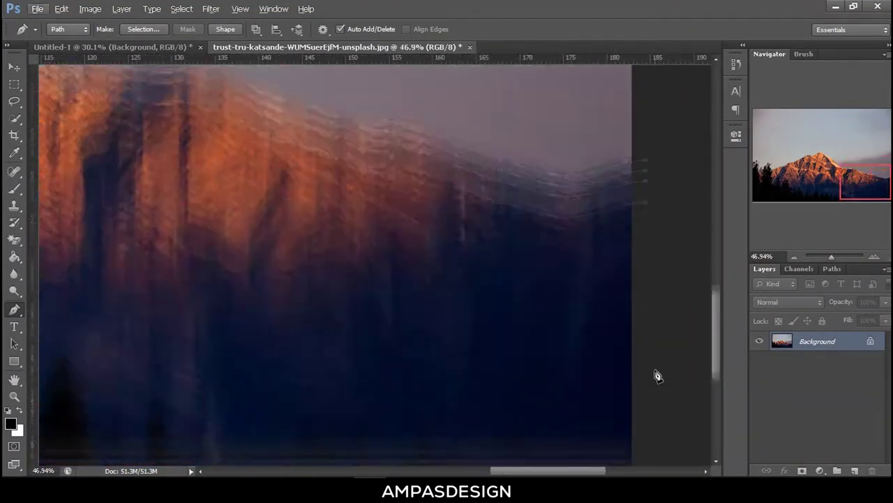
scroll(656, 372, down, 3)
scroll(210, 394, left, 3)
click(104, 404)
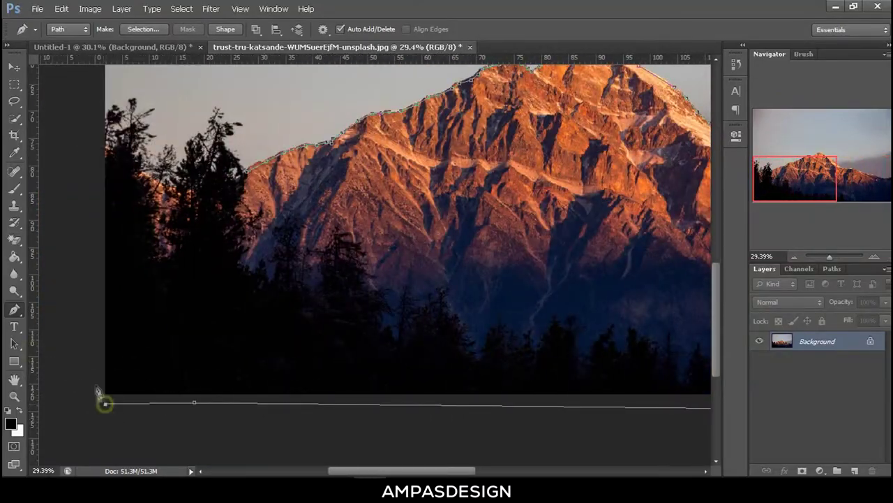
click(95, 383)
click(95, 260)
click(100, 175)
key(ctrl+Return)
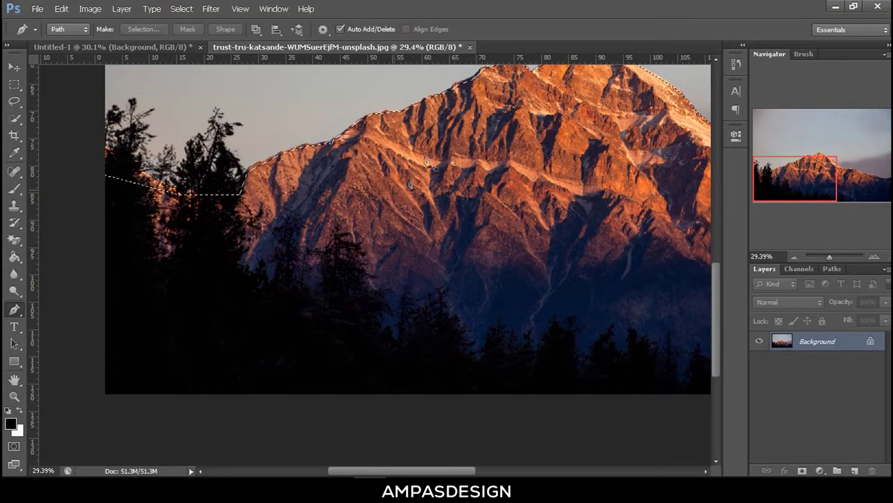
click(470, 46)
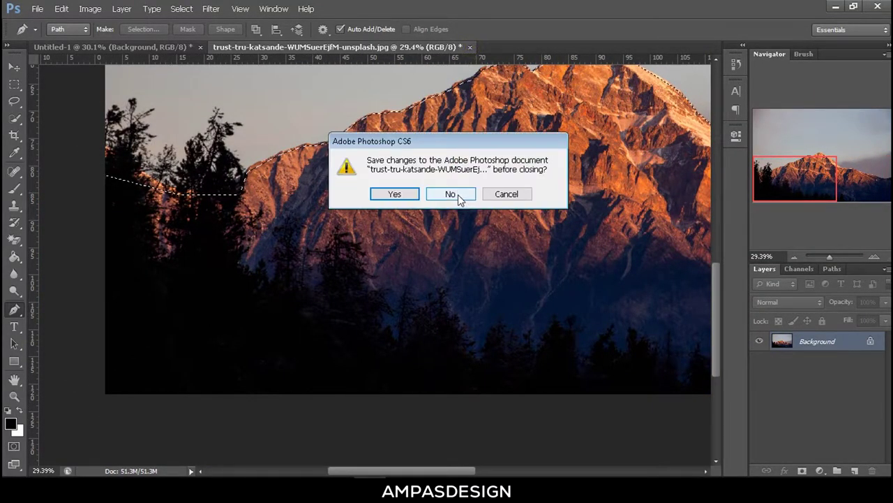
Close the mountain photo without saving, paste the mountain into Untitled-1 and stack it above Layer 2.
click(459, 195)
key(ctrl+v)
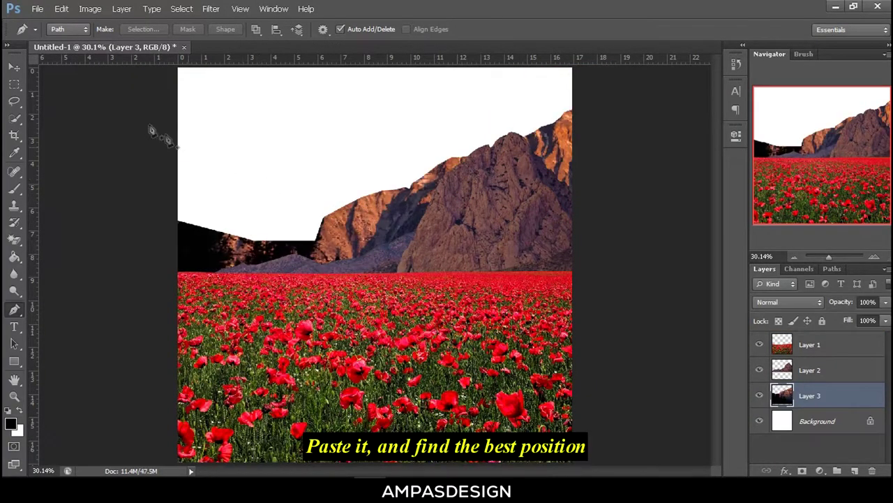
click(9, 68)
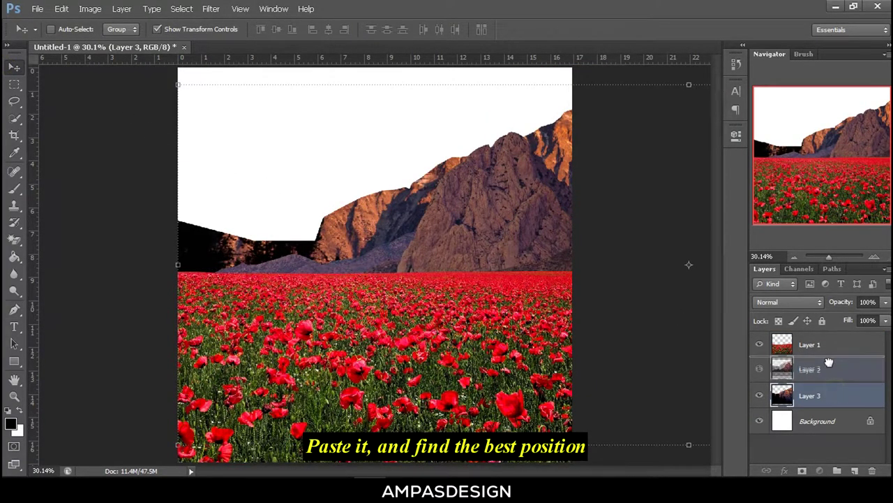
drag(834, 395, 830, 360)
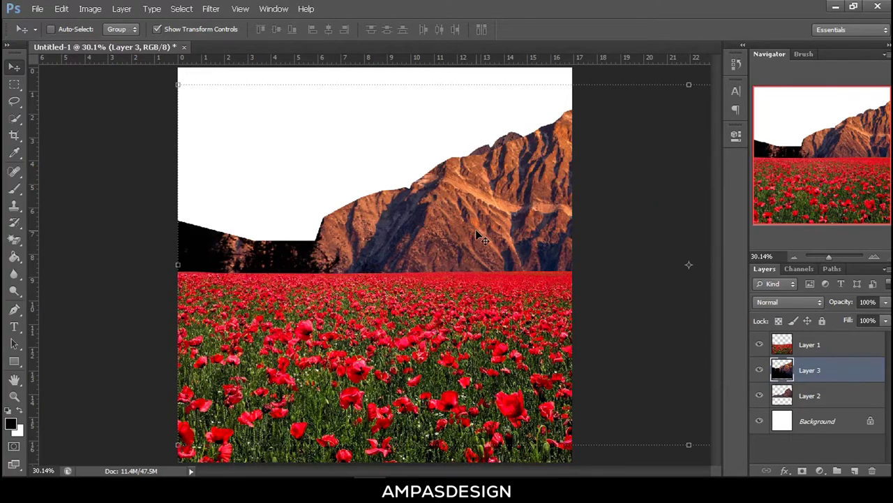
mouse_move(476, 231)
mouse_down()
mouse_move(200, 256)
mouse_move(395, 225)
mouse_up()
Scale the mountain to 61.75% and rest it on the poppy field's left horizon.
scroll(516, 239, down, 3)
scroll(613, 195, down, 1)
click(612, 195)
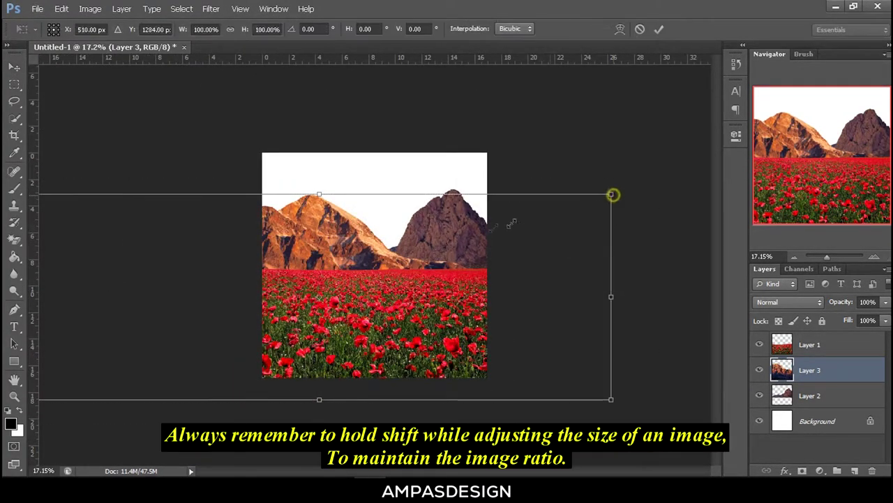
drag(612, 195, 449, 252)
drag(345, 325, 380, 266)
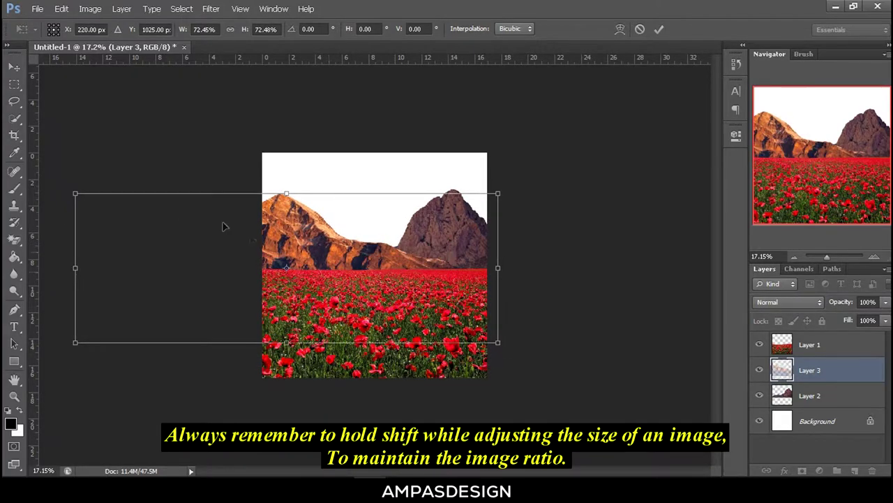
drag(76, 195, 137, 218)
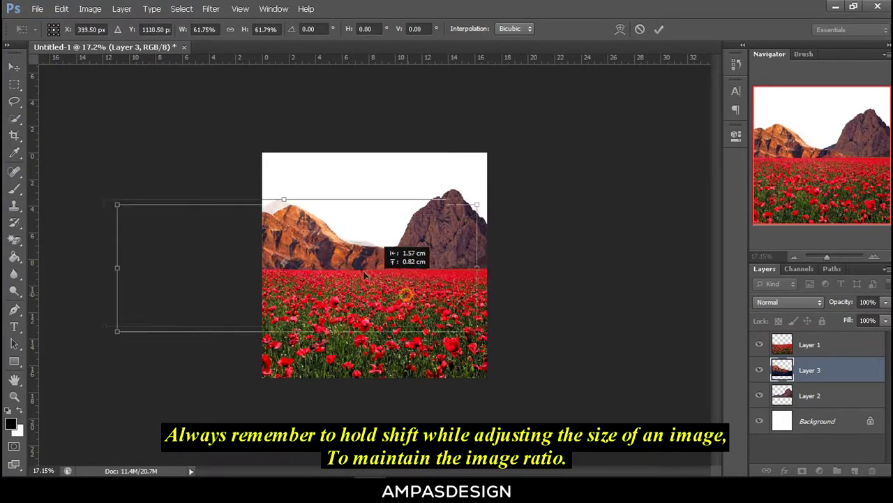
drag(412, 294, 370, 273)
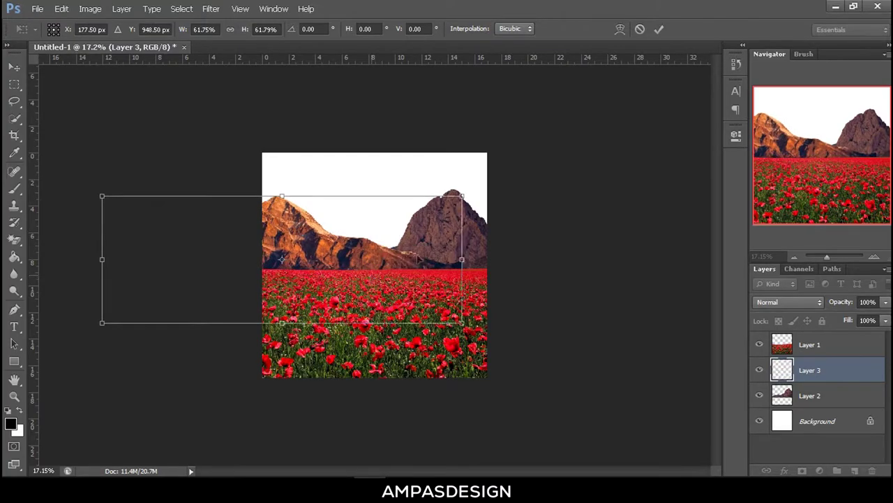
key(ctrl+plus)
key(ctrl+plus)
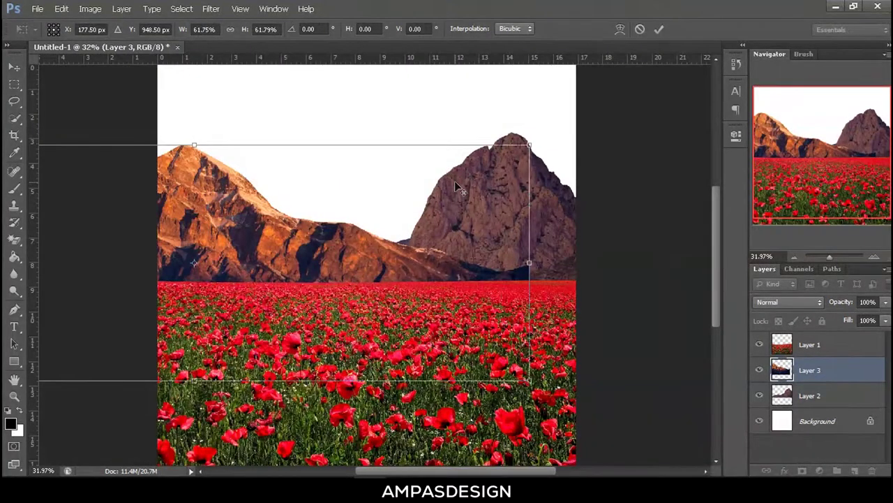
drag(440, 206, 444, 193)
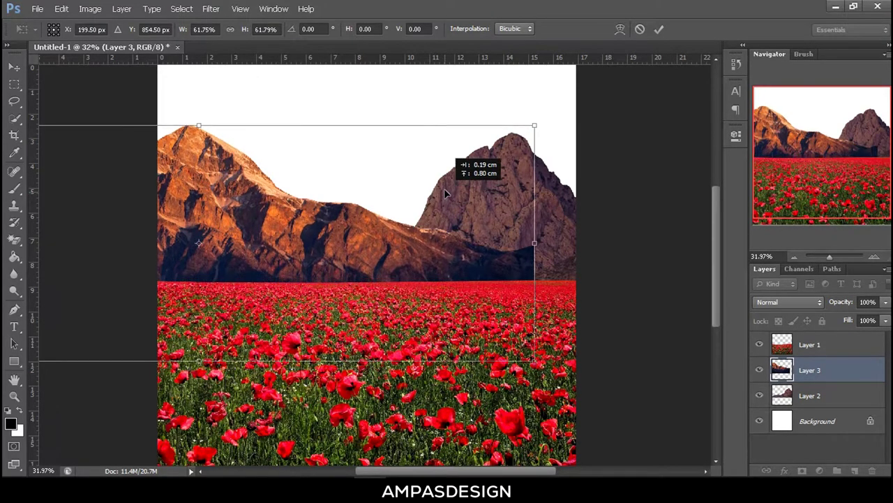
drag(445, 197, 449, 200)
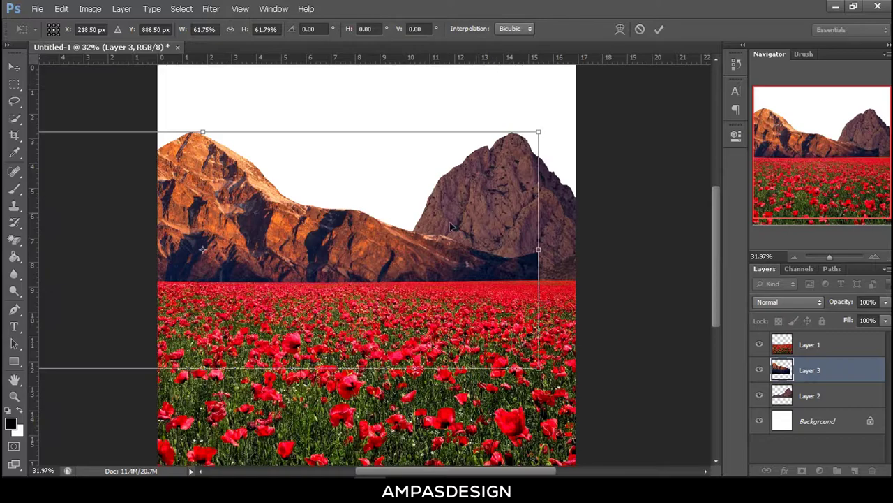
key(Return)
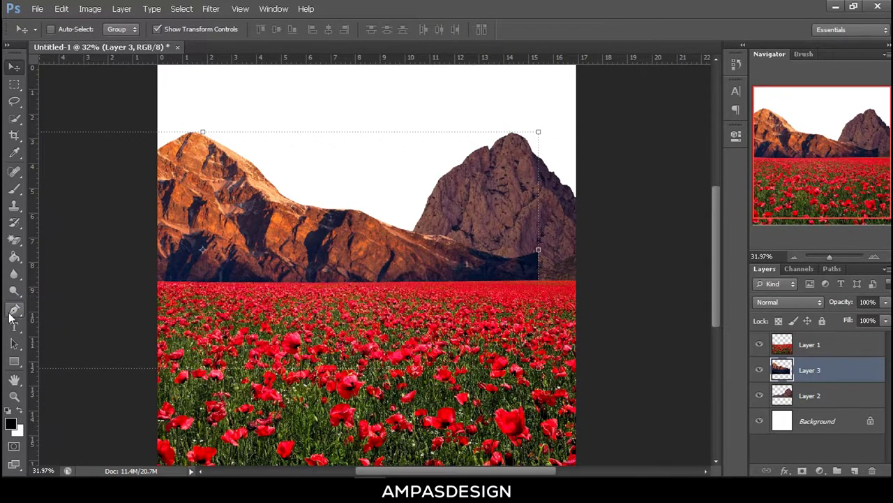
Rotate Layer 3's mountain 4.63° and shrink it to 90.99% so its slope meets the right mountain.
click(12, 312)
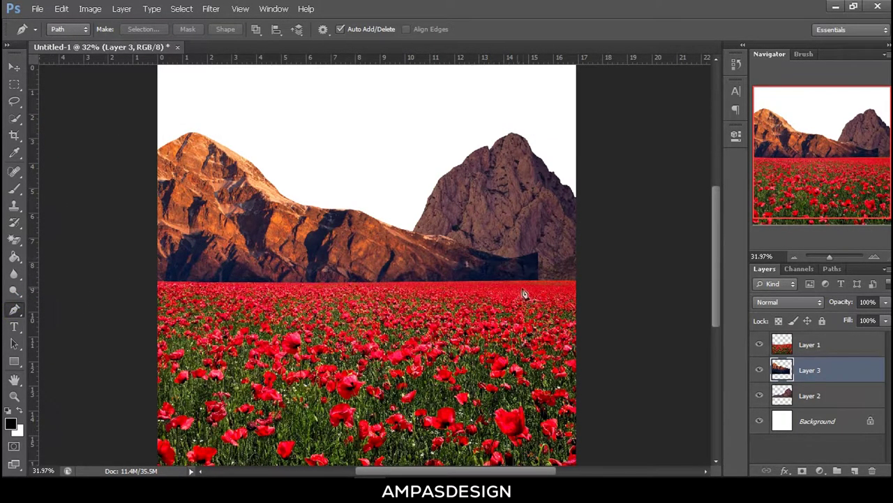
click(15, 71)
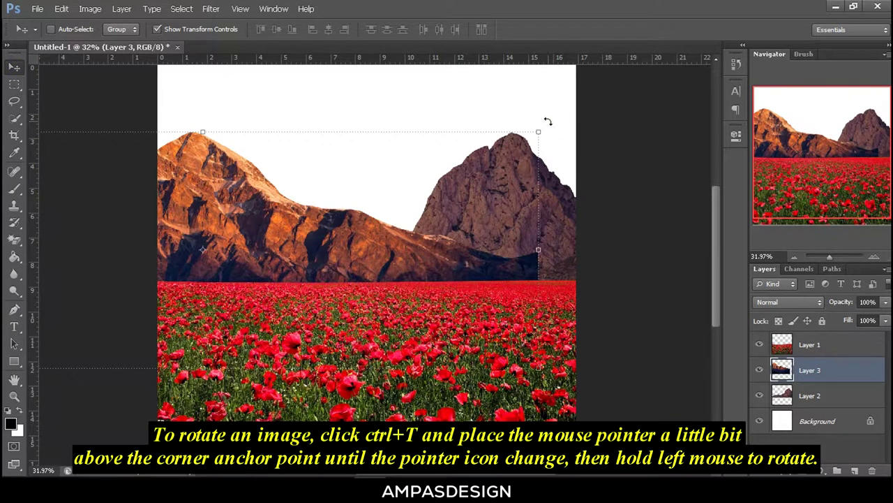
drag(548, 122, 576, 134)
mouse_move(406, 260)
mouse_down()
mouse_move(383, 259)
mouse_move(419, 240)
mouse_up()
drag(504, 168, 443, 240)
drag(380, 232, 427, 233)
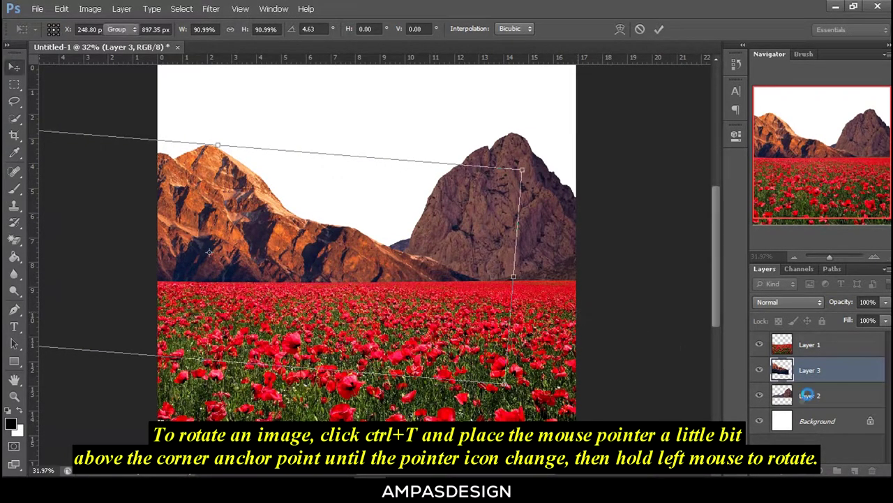
key(Return)
Pick the Eraser, check its brush size and hardness, then select Layer 2.
scroll(594, 279, up, 2)
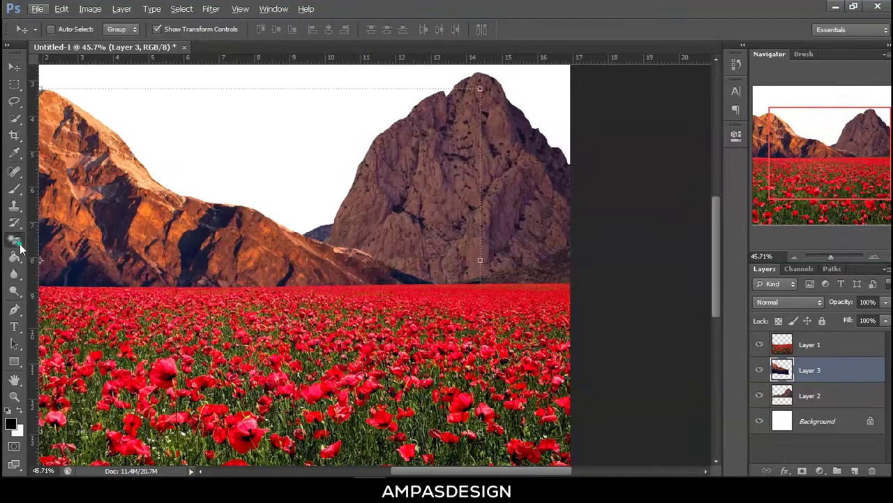
right_click(17, 241)
click(47, 238)
right_click(427, 251)
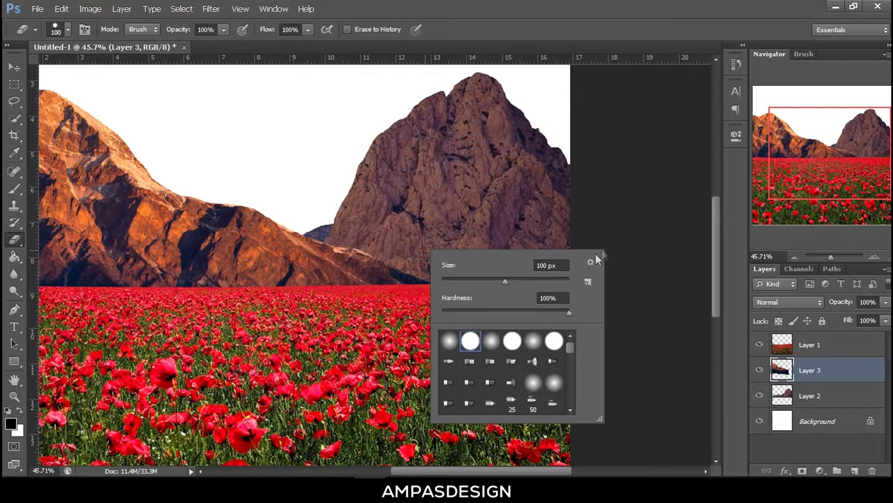
click(621, 188)
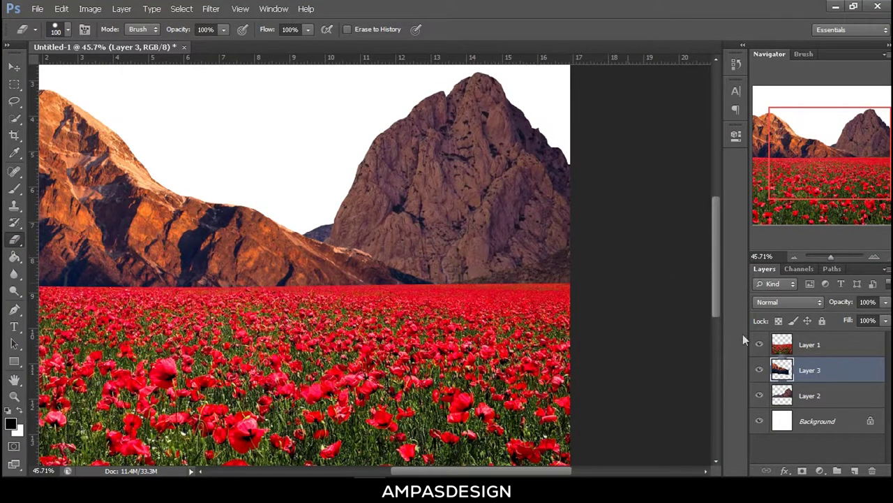
click(804, 395)
Enlarge the right mountain to about 101.5% and fine-tune the left mountain's position.
click(12, 66)
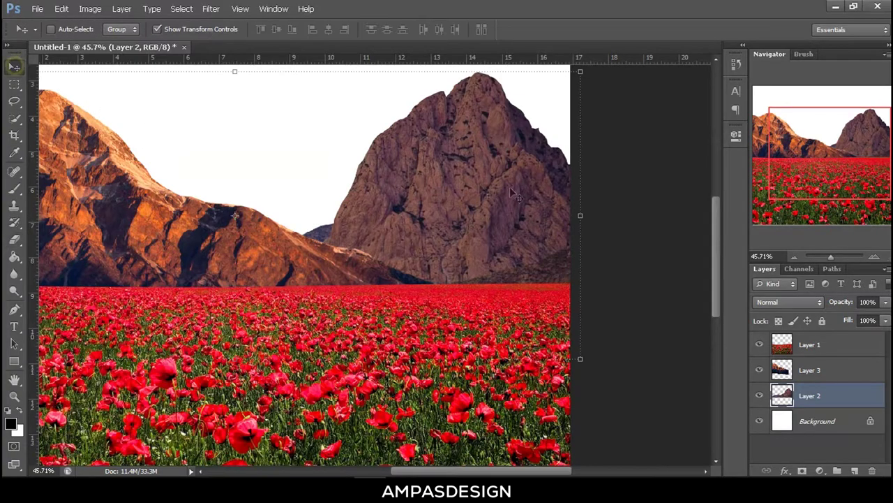
scroll(469, 199, down, 3)
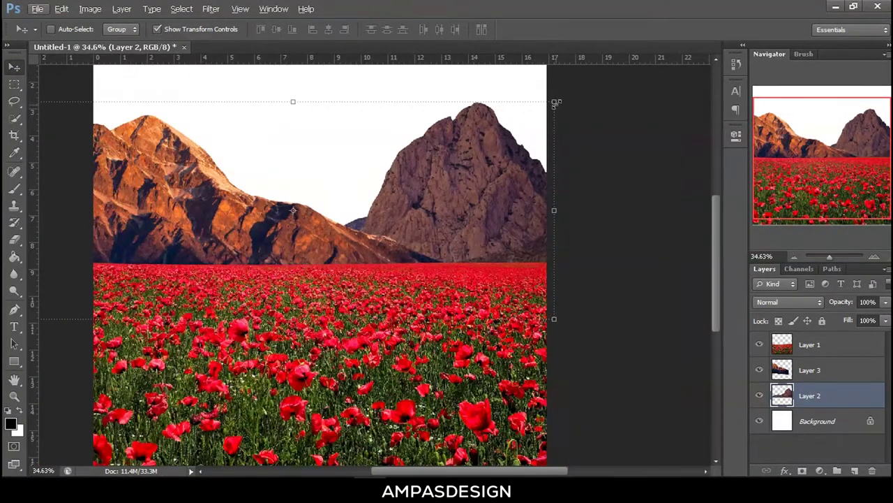
drag(555, 103, 564, 102)
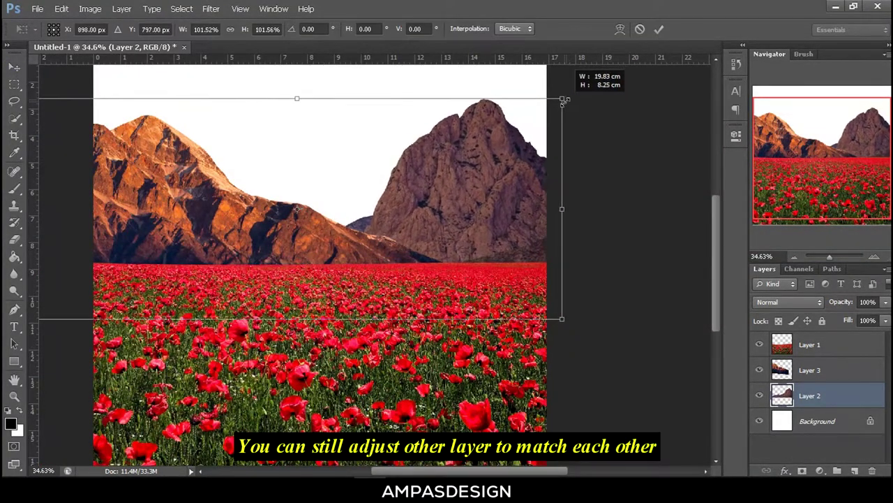
drag(482, 180, 487, 180)
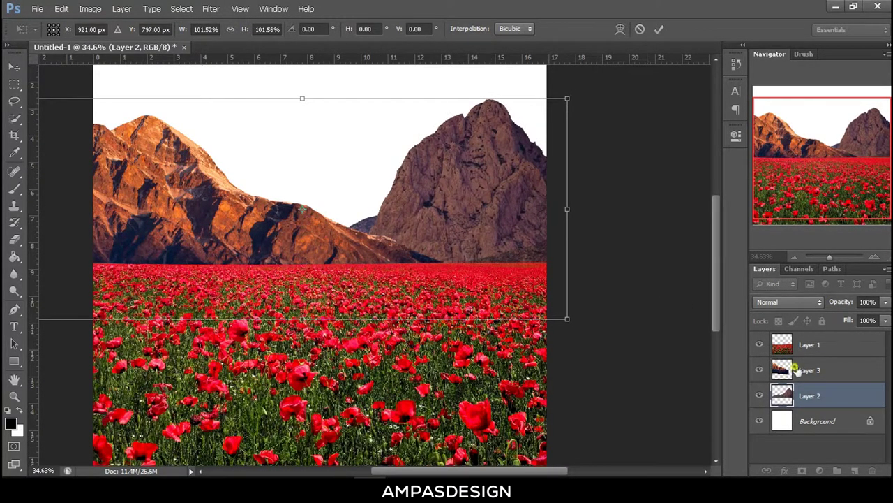
click(820, 377)
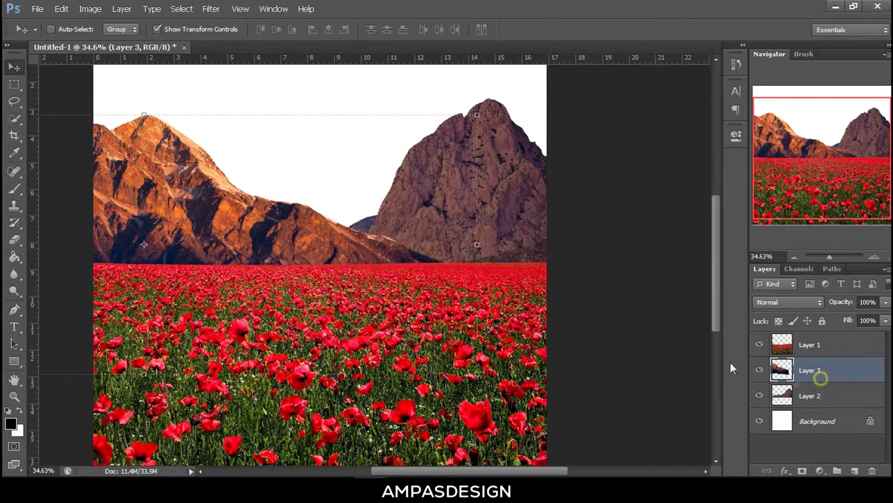
drag(375, 265, 363, 270)
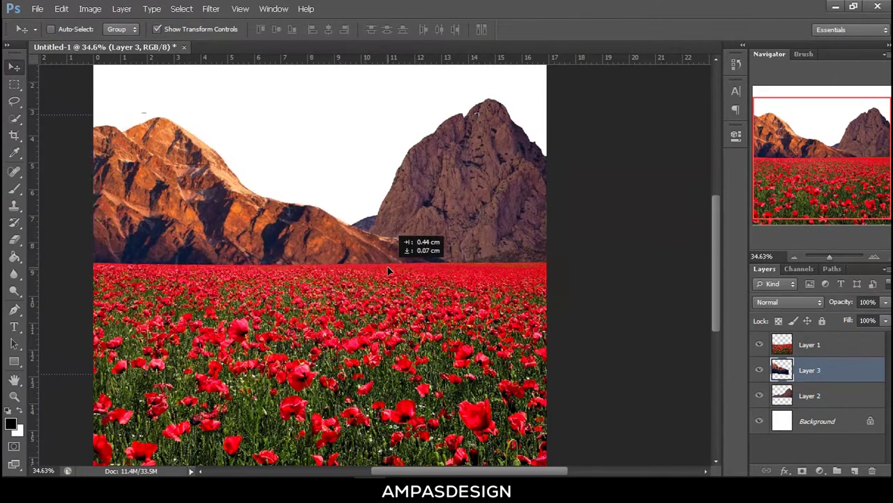
drag(363, 269, 361, 264)
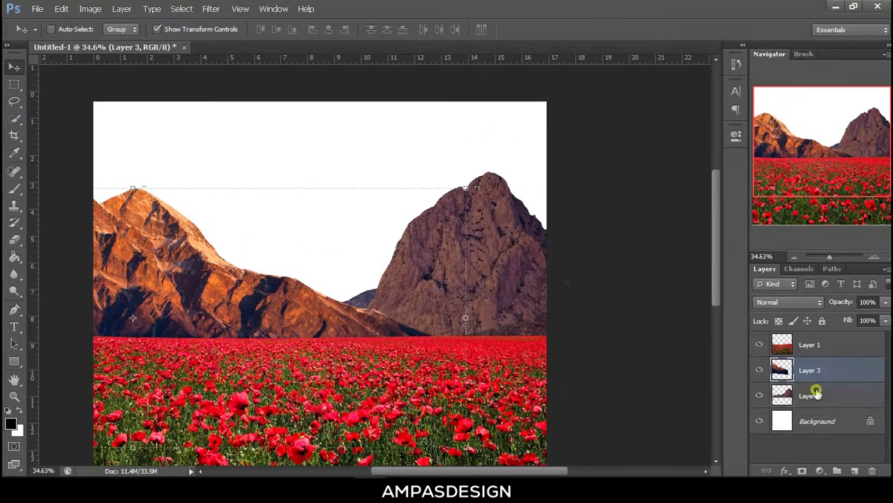
Reposition Layer 2's right mountain, nudging it slightly left, then select the Background layer.
click(816, 394)
drag(516, 297, 540, 306)
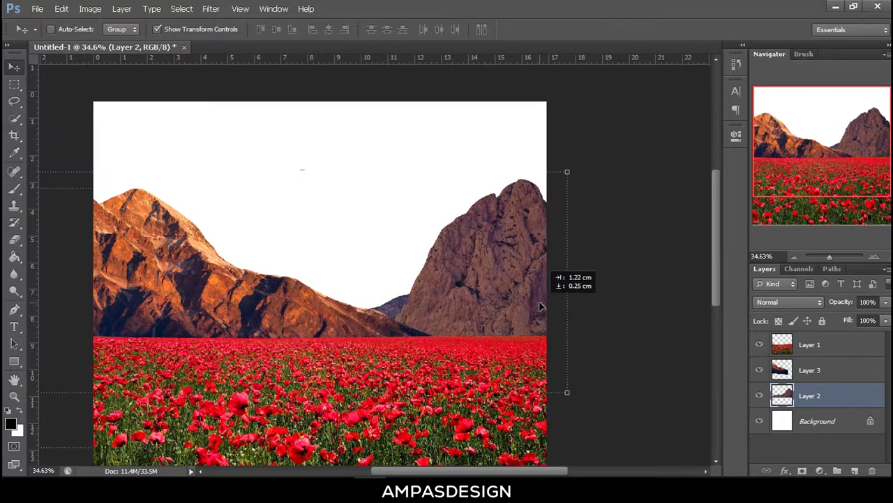
key(ctrl+t)
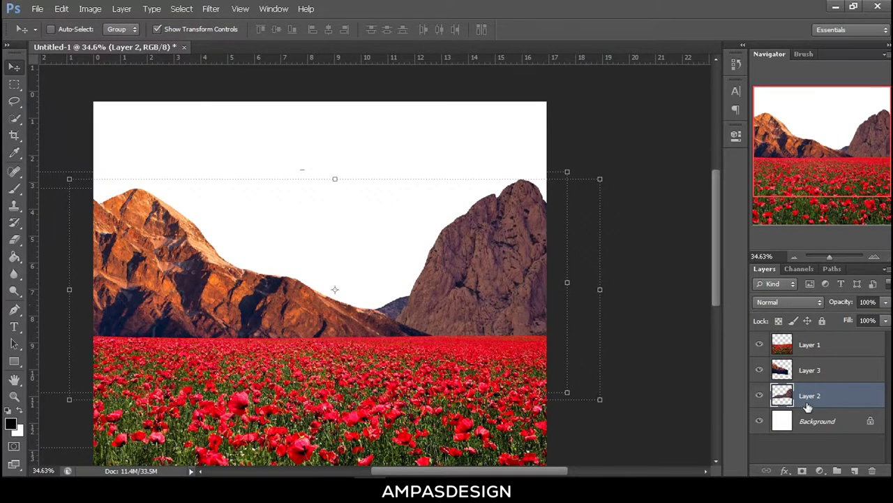
click(809, 421)
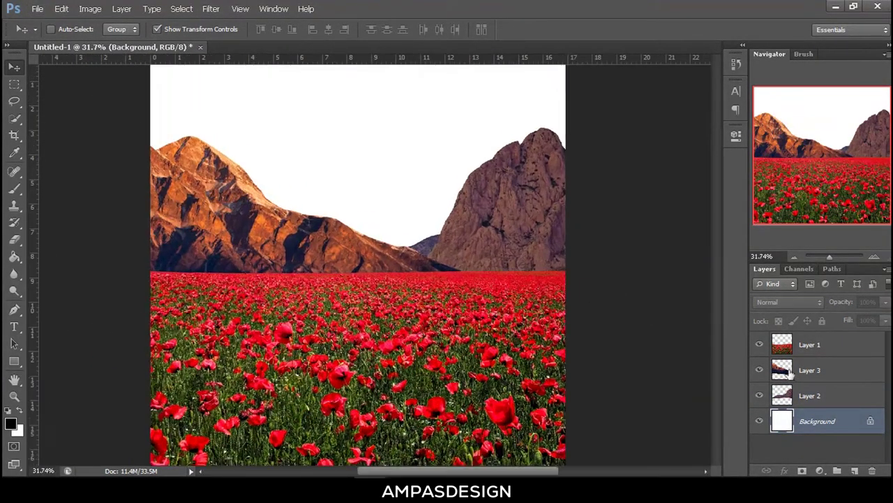
click(809, 395)
drag(538, 239, 531, 236)
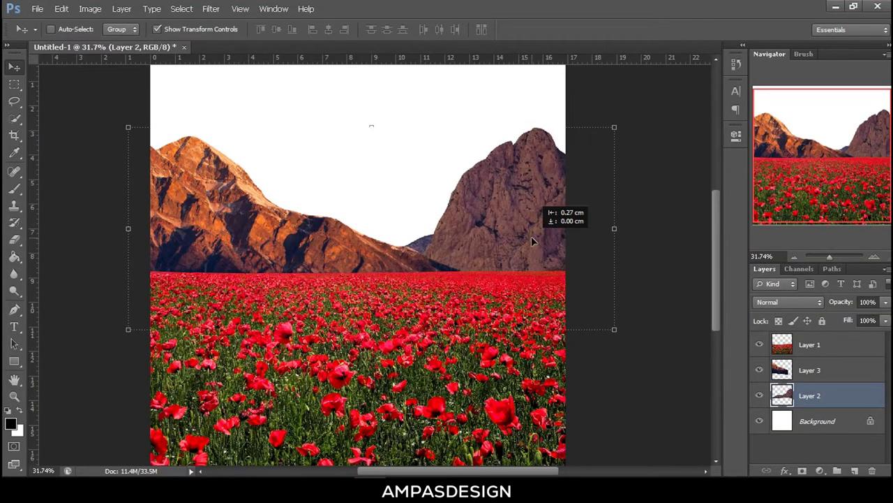
click(807, 427)
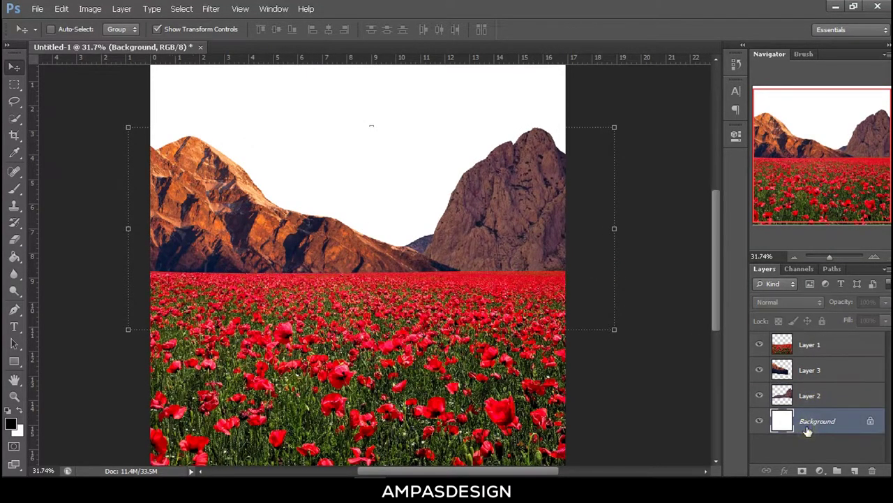
Open the pink sea-sky photo, marquee-select its sky down to the horizon, and close it.
click(37, 8)
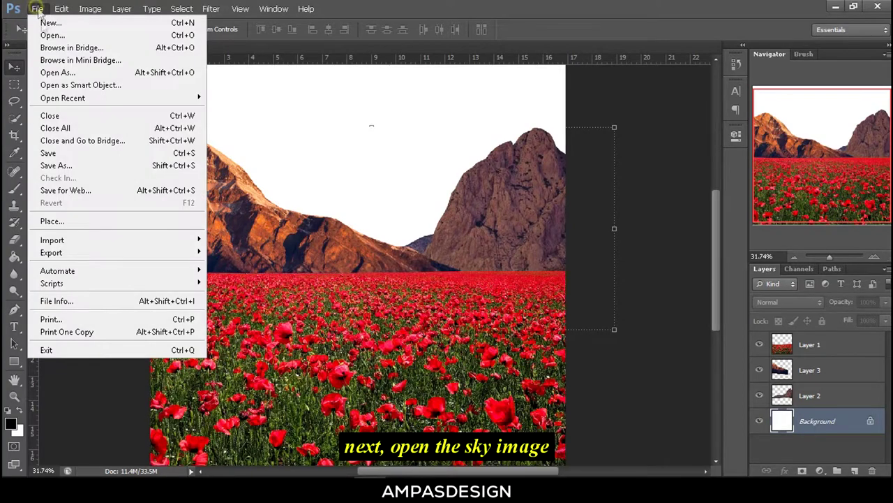
click(52, 33)
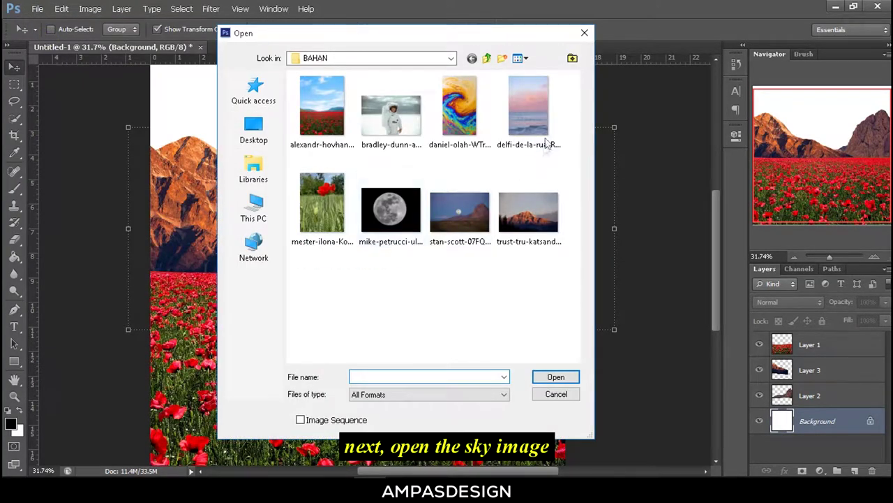
click(528, 108)
click(556, 377)
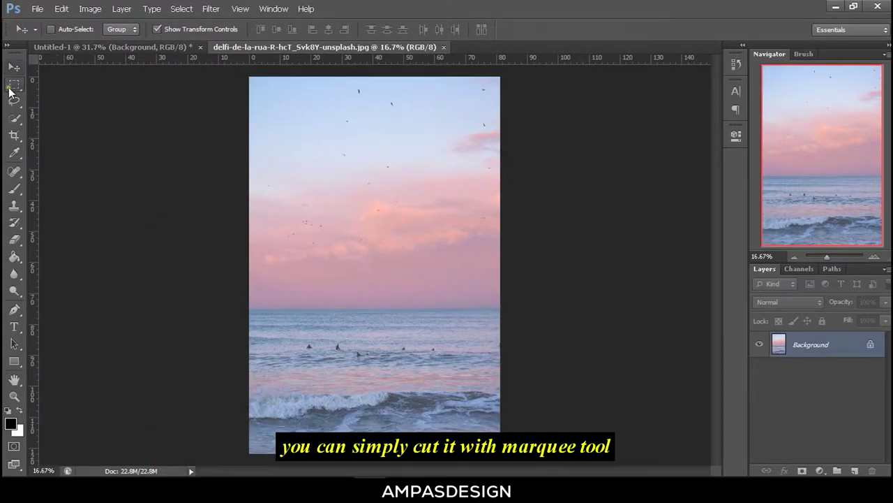
click(12, 87)
drag(231, 67, 520, 289)
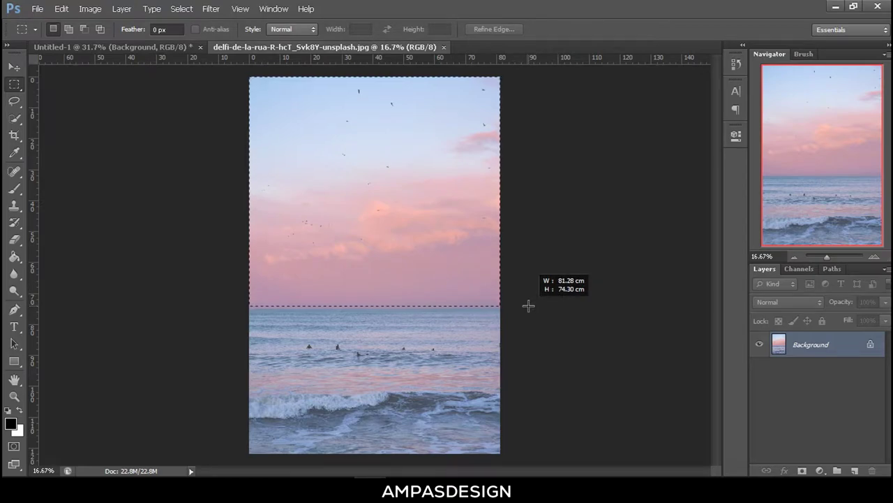
drag(520, 289, 528, 306)
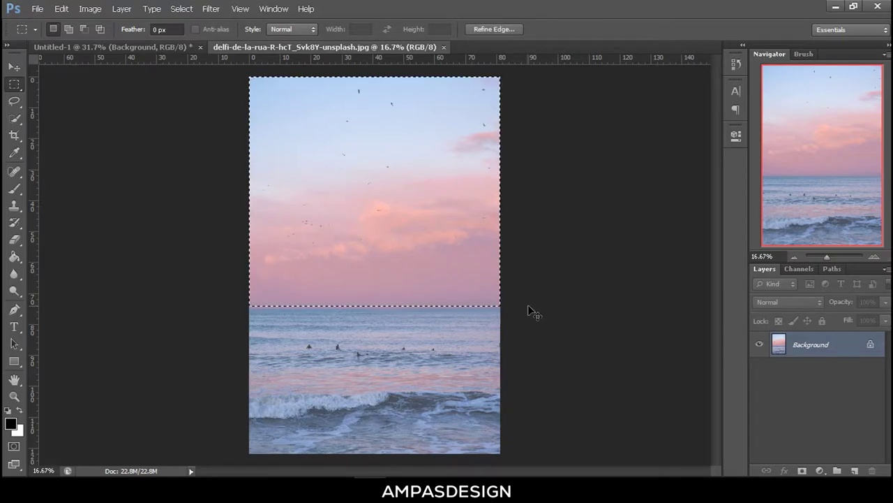
click(443, 46)
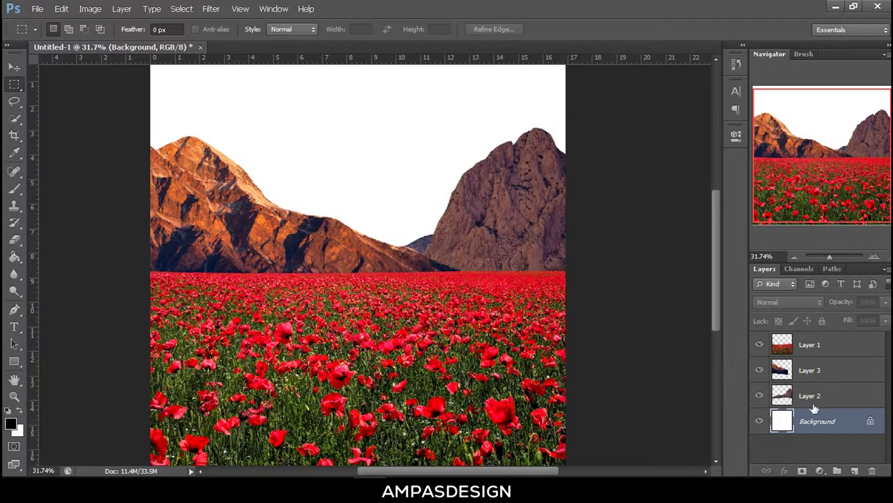
Paste the sky as Layer 4, scale it to the square canvas, and raise its pinker part into view.
key(ctrl+v)
scroll(381, 282, down, 3)
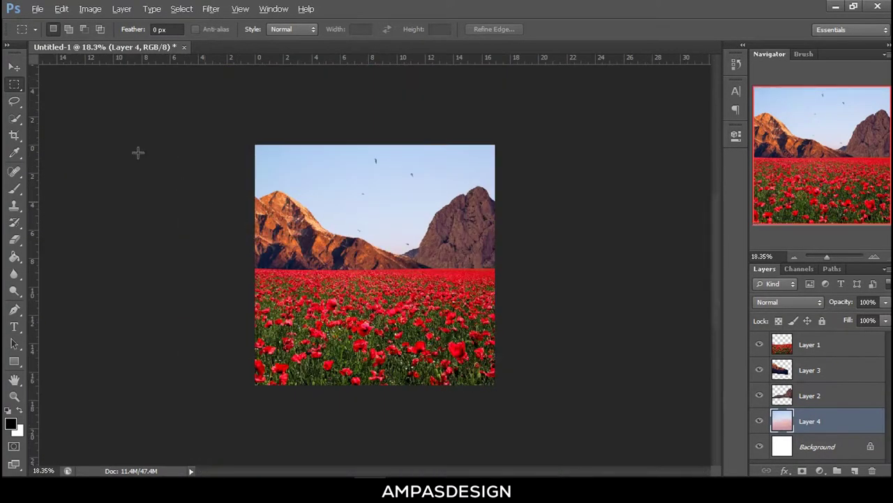
click(15, 67)
key(ctrl+t)
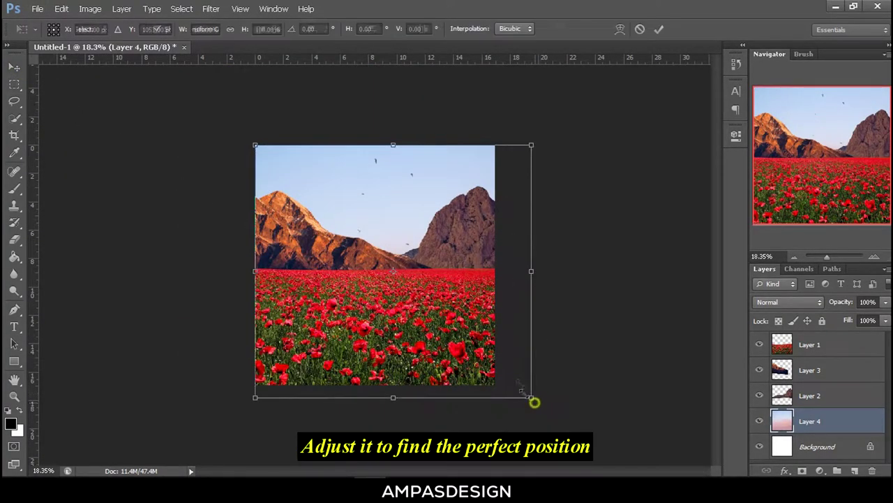
mouse_move(532, 398)
mouse_down()
mouse_move(462, 334)
mouse_move(522, 342)
mouse_up()
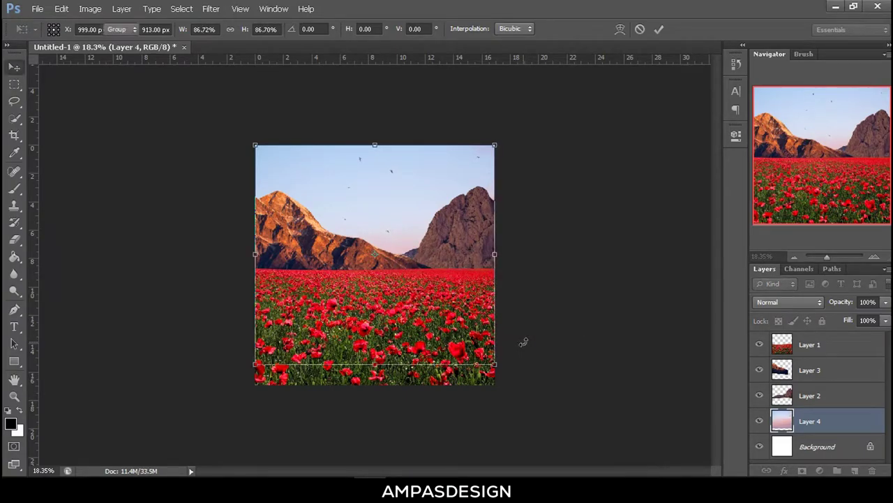
key(Return)
scroll(489, 276, up, 1)
scroll(482, 276, up, 2)
drag(476, 272, 480, 148)
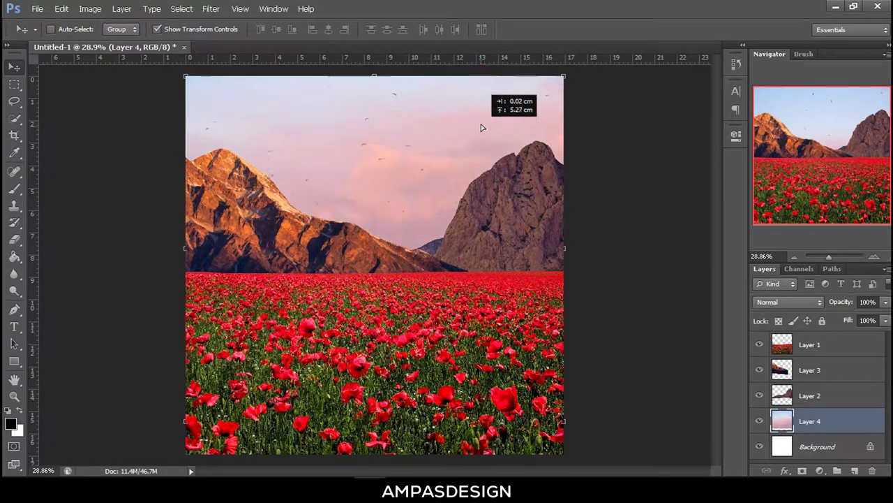
drag(481, 148, 509, 146)
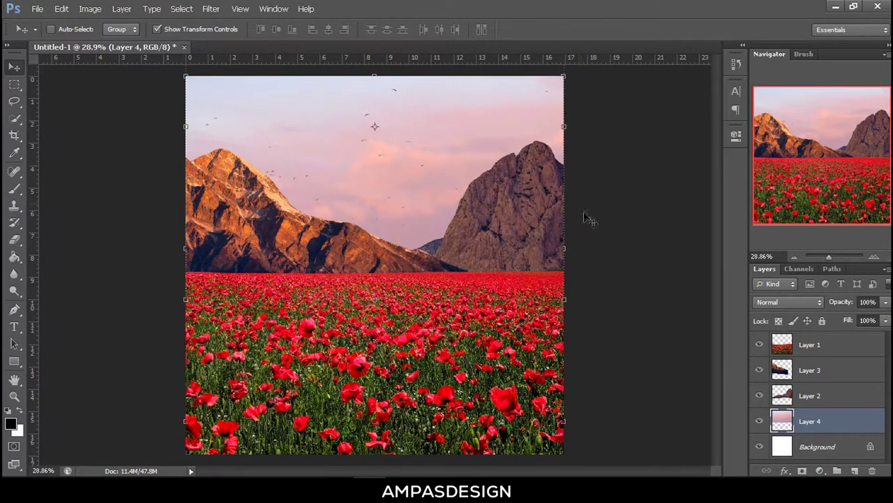
drag(439, 180, 442, 185)
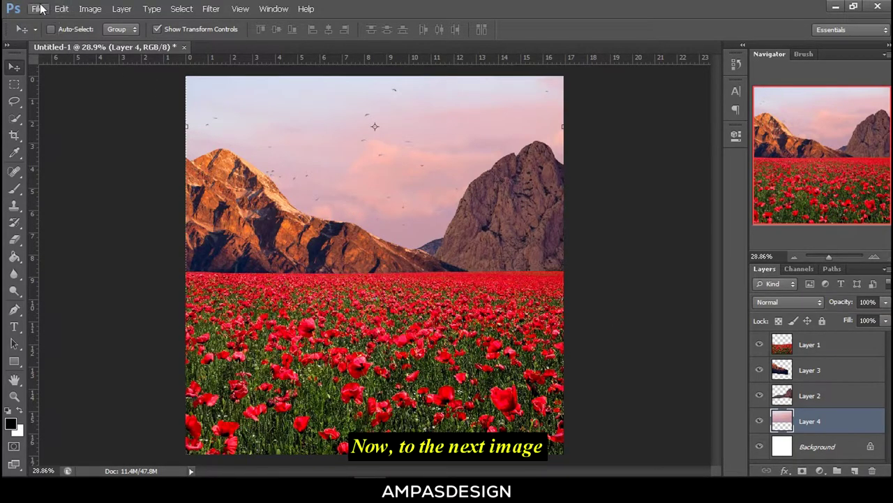
Open the full moon photo and raise its brightness to about 73.
click(37, 8)
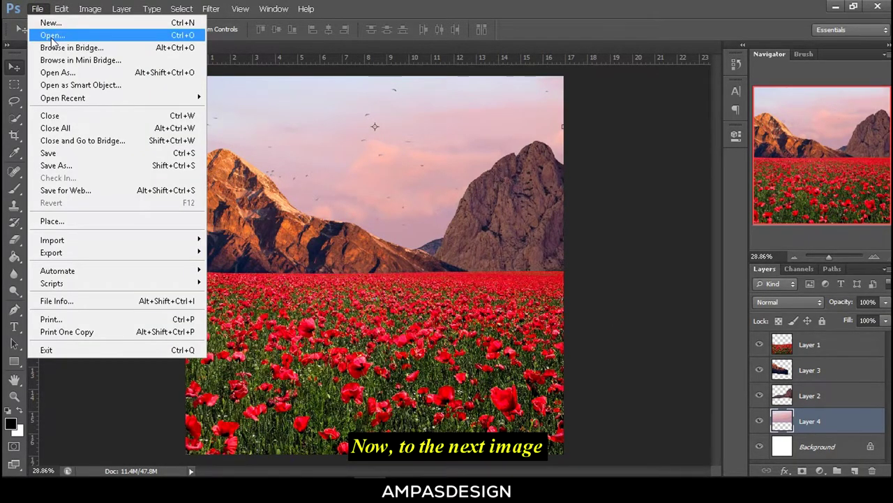
click(51, 35)
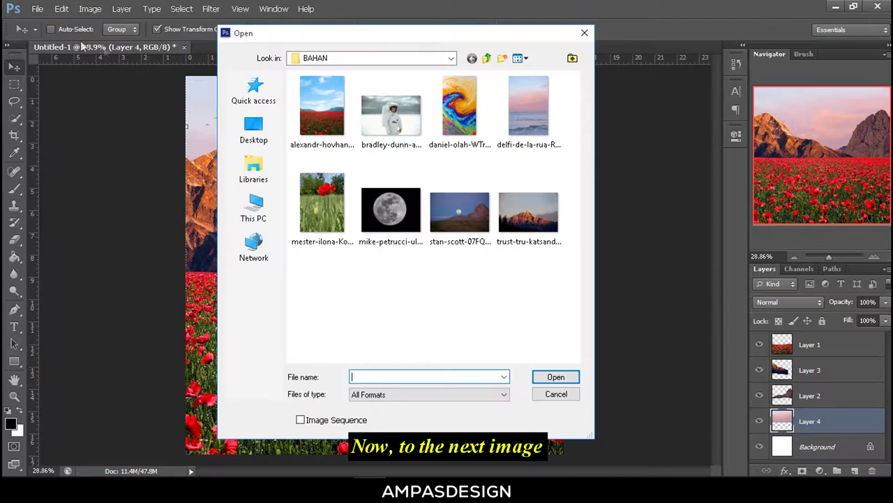
click(391, 210)
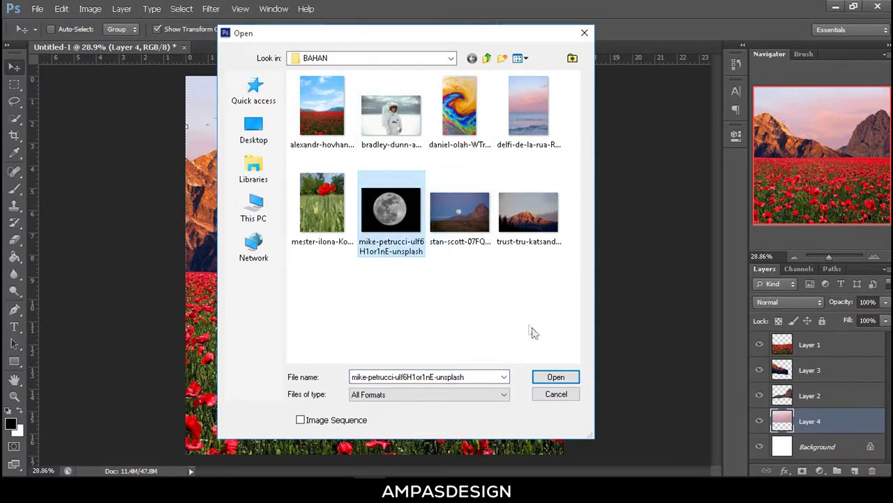
click(556, 377)
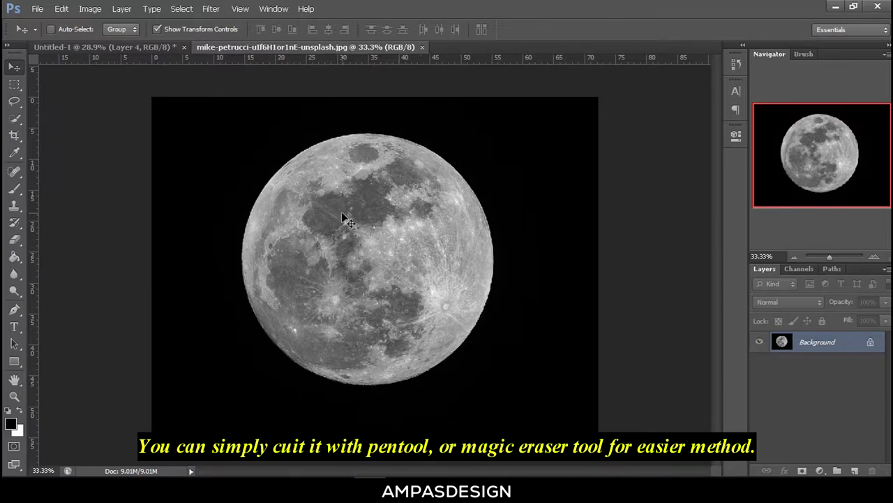
click(63, 10)
click(63, 10)
click(63, 10)
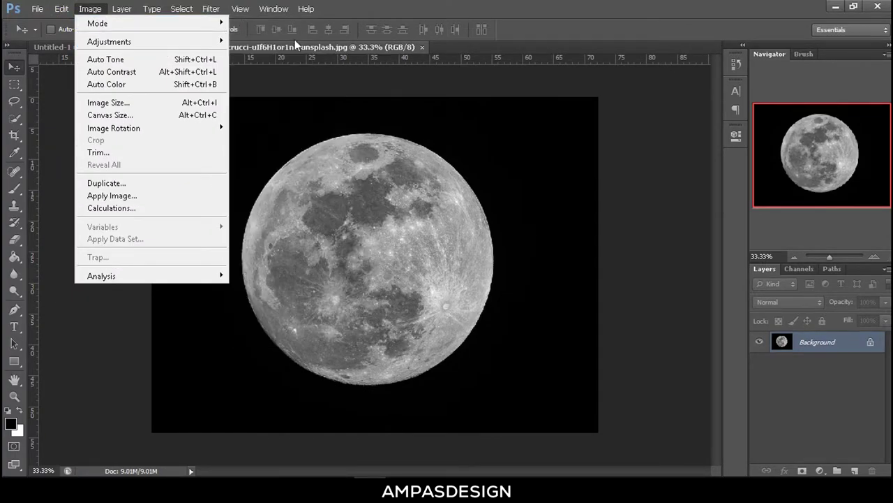
mouse_move(109, 42)
click(254, 41)
mouse_move(595, 159)
mouse_down()
mouse_move(631, 162)
mouse_move(646, 174)
mouse_up()
click(699, 147)
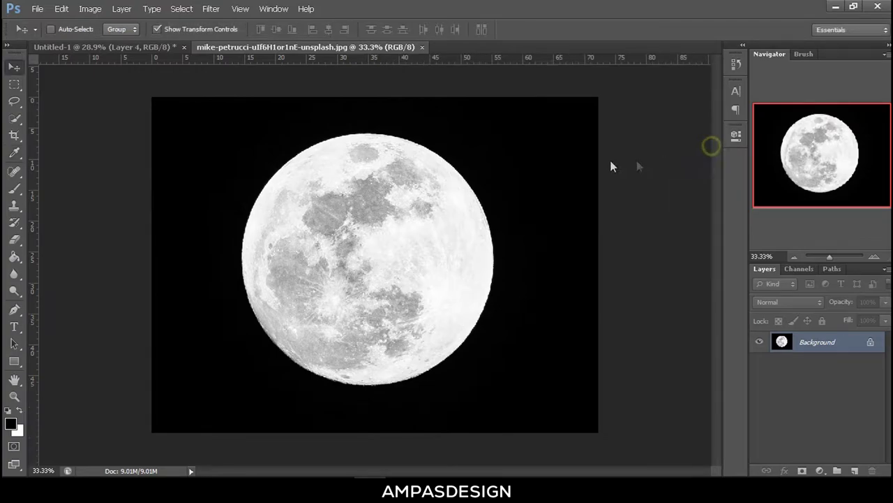
Remove the moon's black background with the Magic Eraser and close the moon document.
click(13, 239)
click(81, 262)
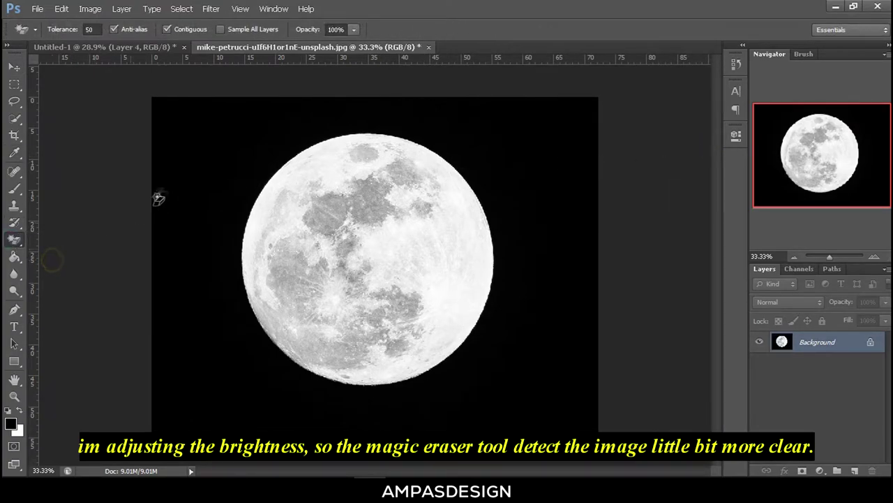
click(174, 188)
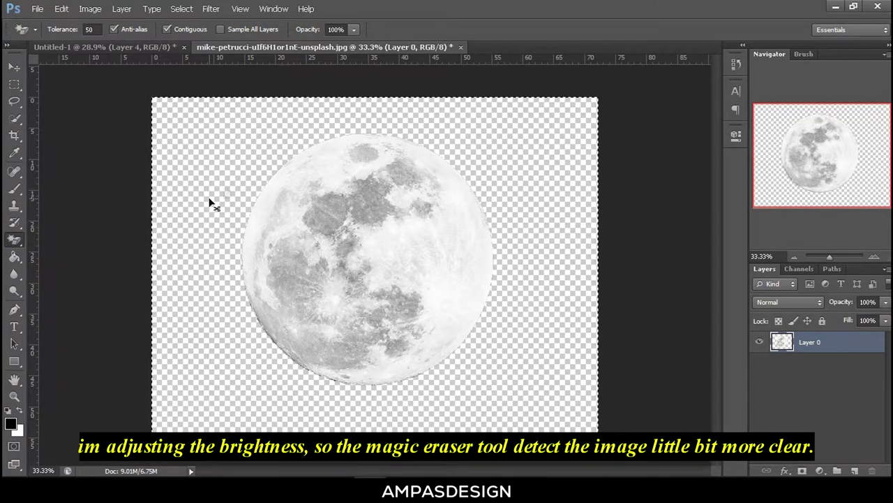
click(461, 47)
click(462, 190)
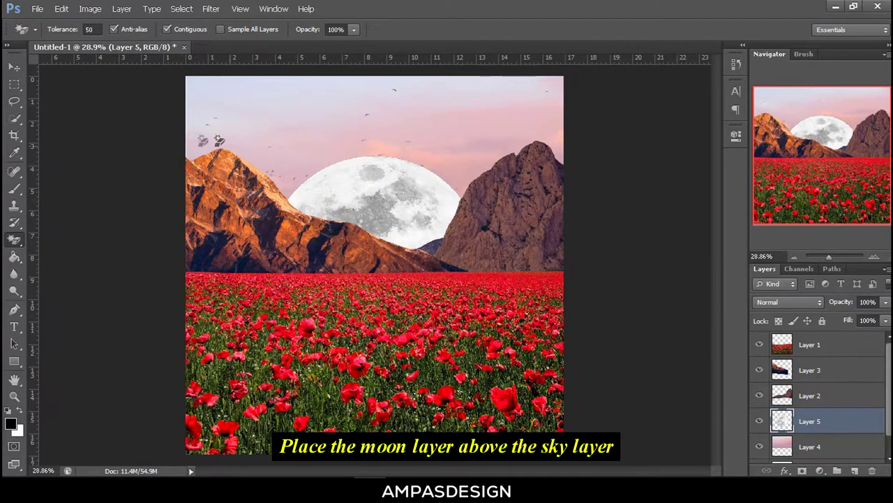
Raise the moon higher in the sky, then set Brightness -92 and Contrast 0.
click(12, 65)
drag(413, 207, 412, 160)
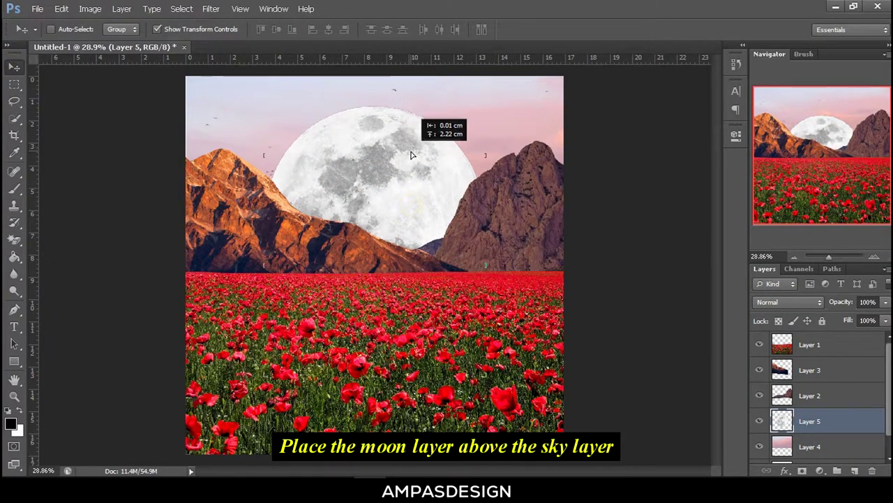
click(90, 8)
click(280, 39)
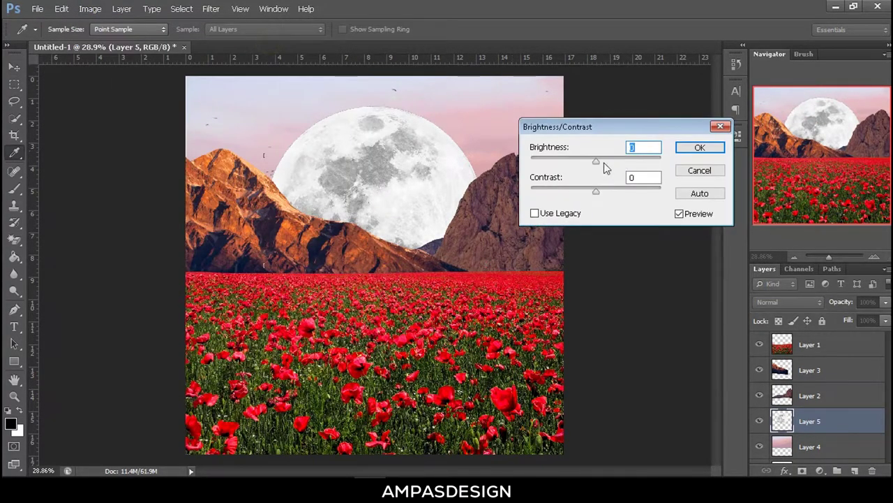
drag(596, 161, 564, 158)
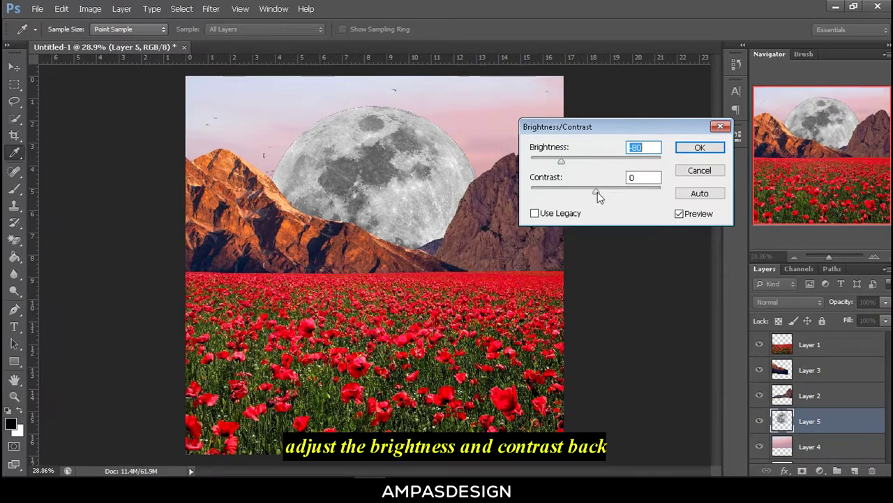
mouse_move(597, 196)
mouse_down()
mouse_move(632, 199)
mouse_move(585, 197)
mouse_up()
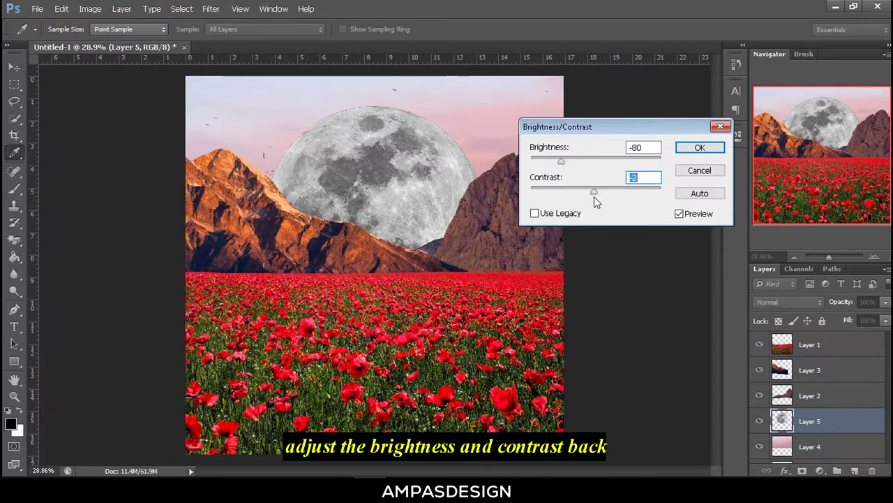
drag(563, 165, 557, 161)
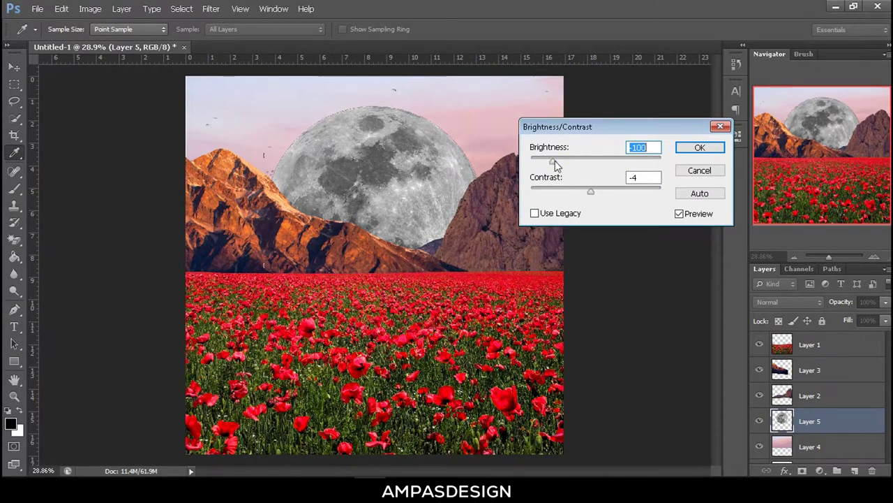
drag(593, 199, 603, 199)
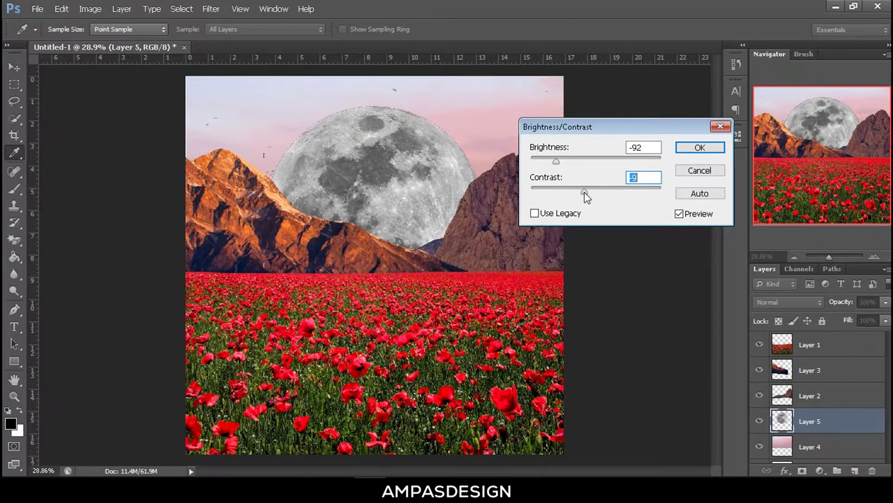
text(0)
click(699, 147)
Select the Blur tool (50 px, Strength 100%) and zoom in to about 174% on the moon.
key(v)
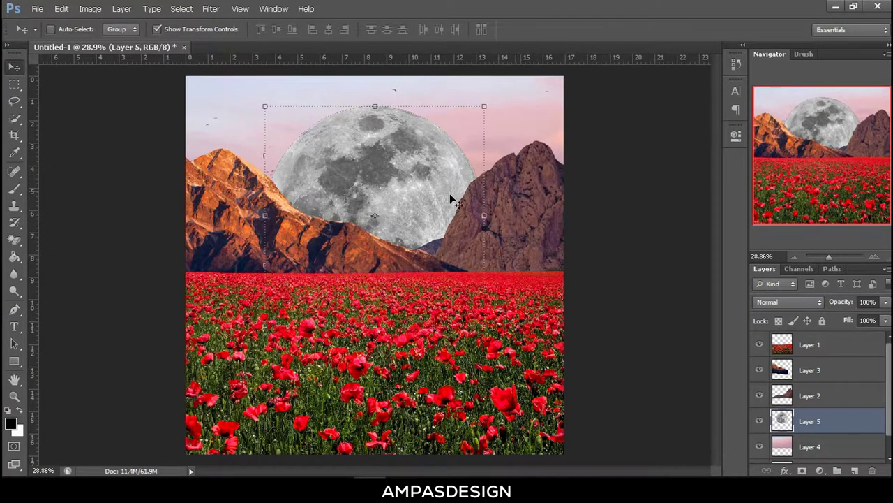
scroll(359, 156, up, 1)
scroll(362, 177, up, 1)
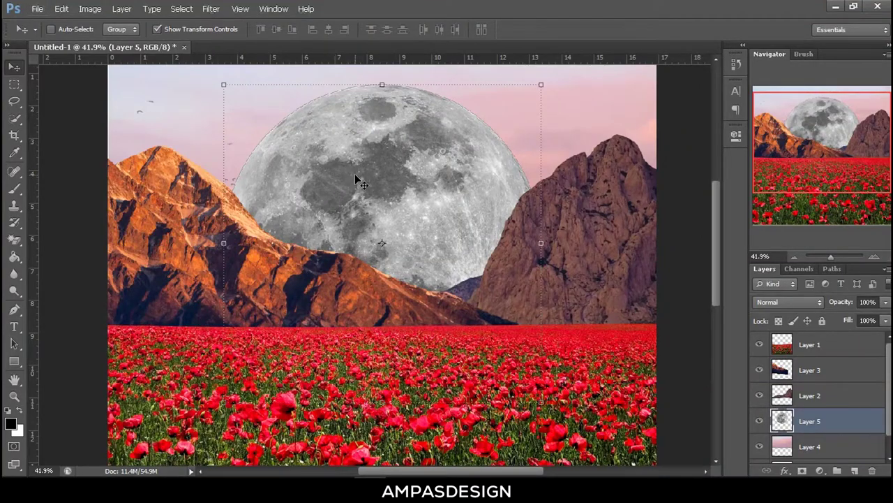
scroll(355, 175, up, 1)
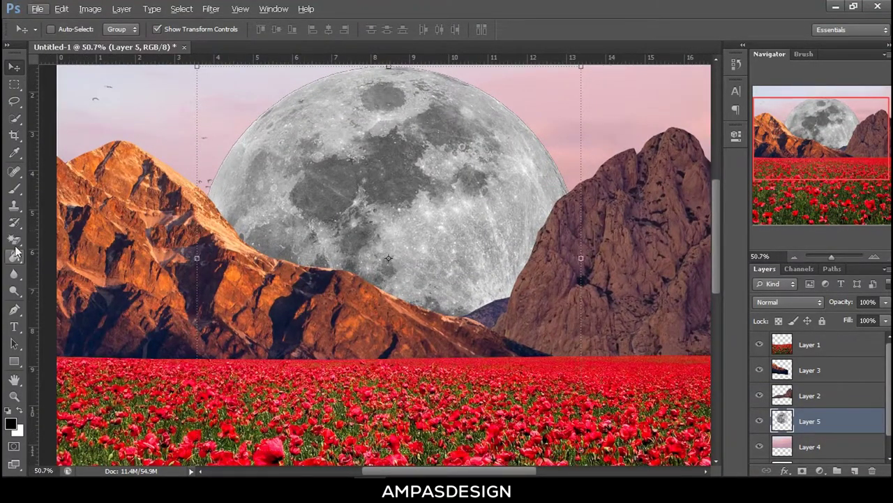
right_click(14, 240)
click(42, 237)
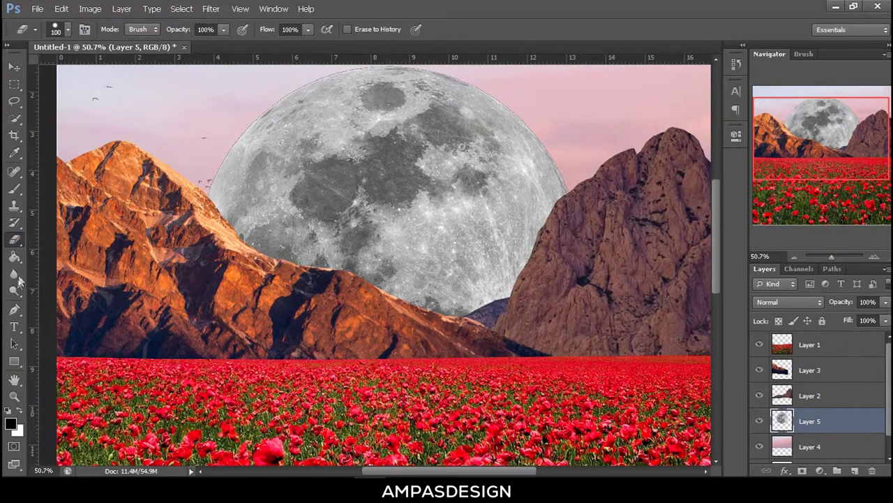
click(14, 274)
scroll(160, 129, up, 1)
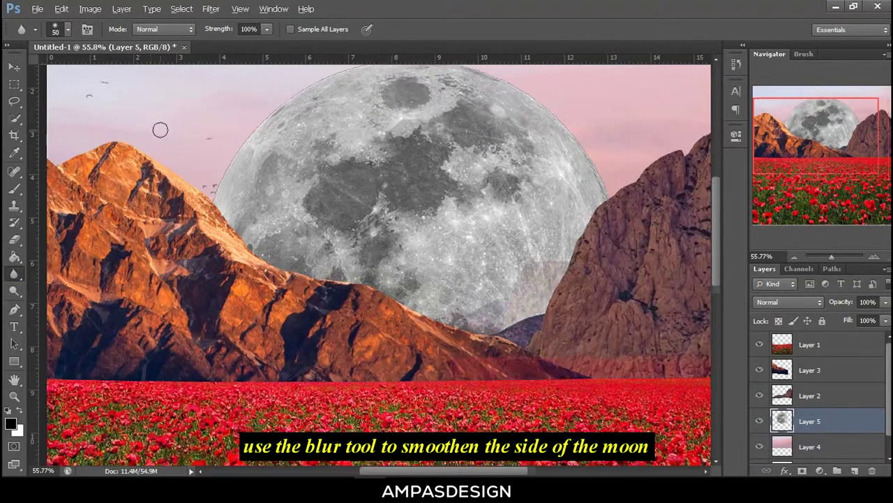
scroll(160, 129, up, 2)
scroll(183, 140, up, 2)
scroll(203, 150, up, 2)
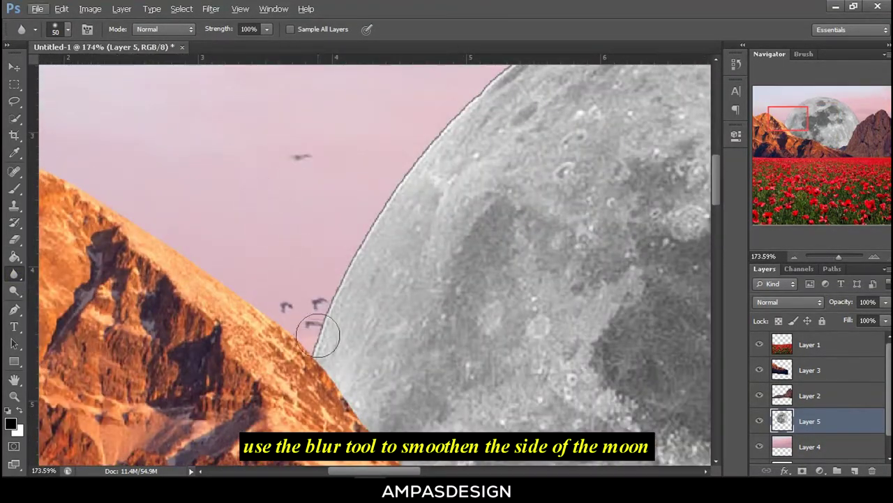
Blur the moon's left and upper-left rim into the pink sky.
mouse_move(318, 335)
mouse_down()
mouse_move(319, 313)
mouse_move(351, 255)
mouse_move(430, 155)
mouse_up()
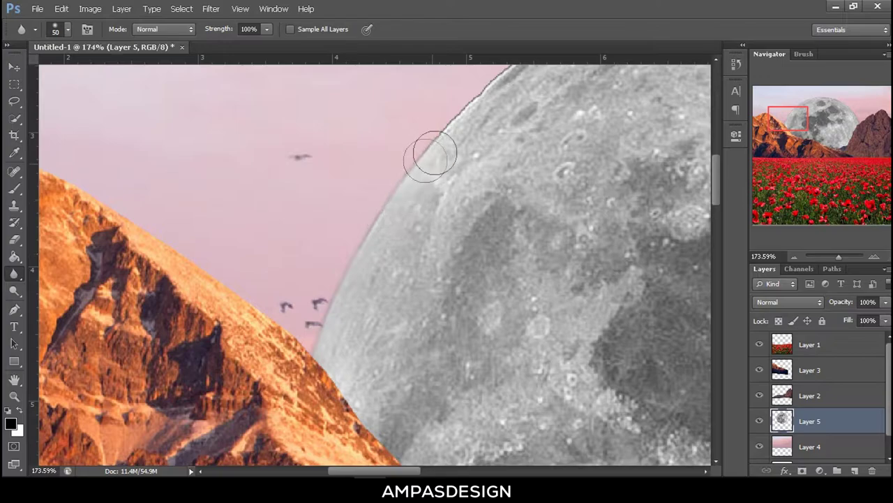
scroll(454, 133, up, 2)
mouse_move(485, 110)
mouse_down()
mouse_move(485, 150)
mouse_move(557, 96)
mouse_up()
scroll(551, 183, right, 1)
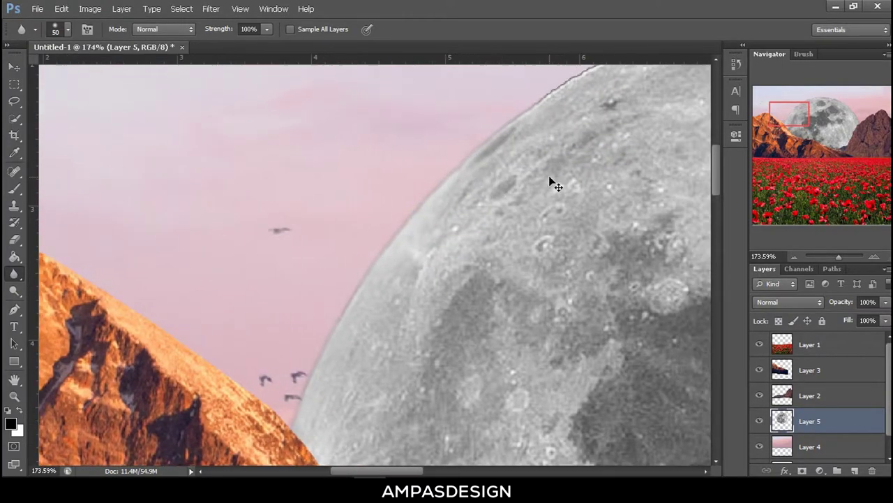
scroll(551, 183, right, 2)
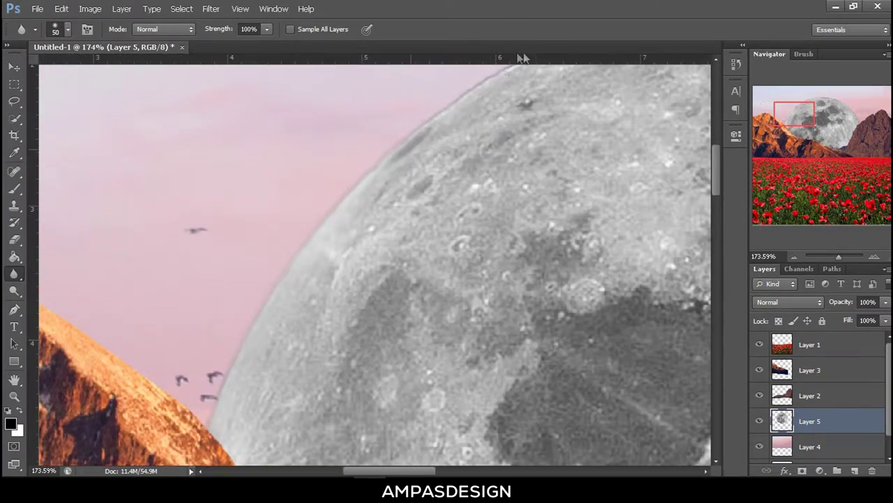
scroll(544, 202, right, 2)
scroll(590, 217, up, 2)
scroll(586, 213, right, 1)
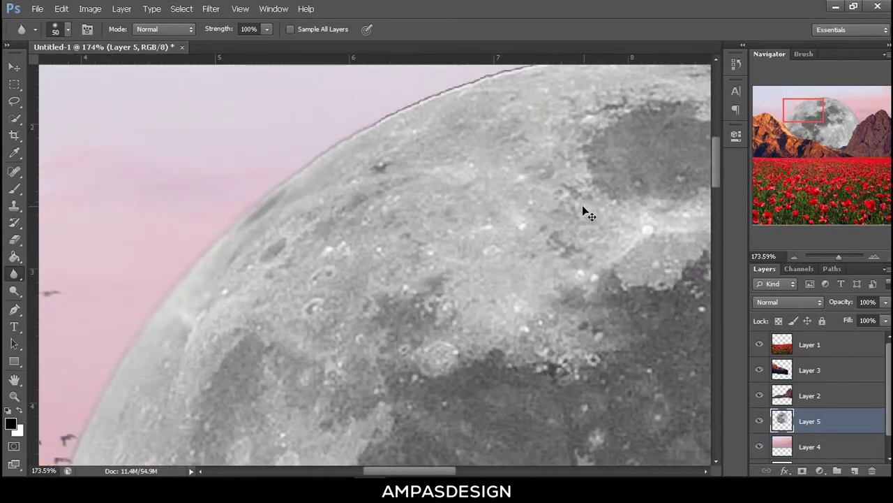
scroll(586, 213, down, 2)
scroll(579, 247, up, 4)
scroll(589, 210, right, 2)
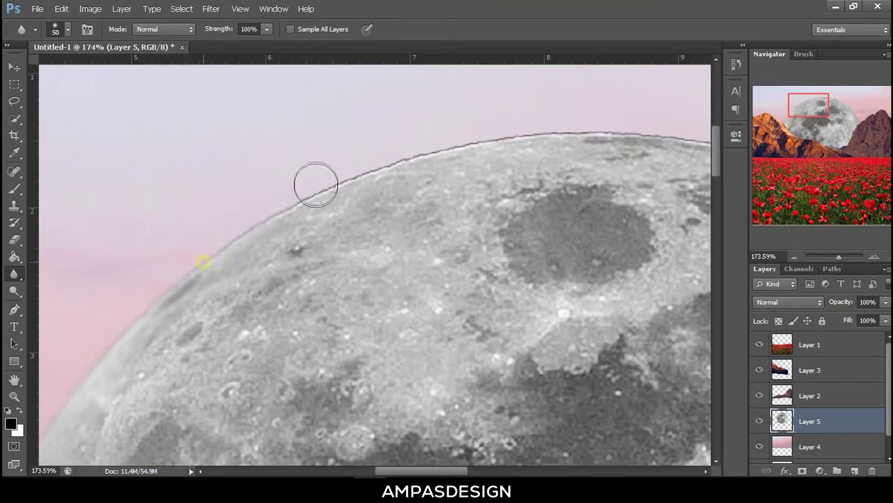
mouse_move(316, 185)
mouse_down()
mouse_move(279, 200)
mouse_move(460, 152)
mouse_up()
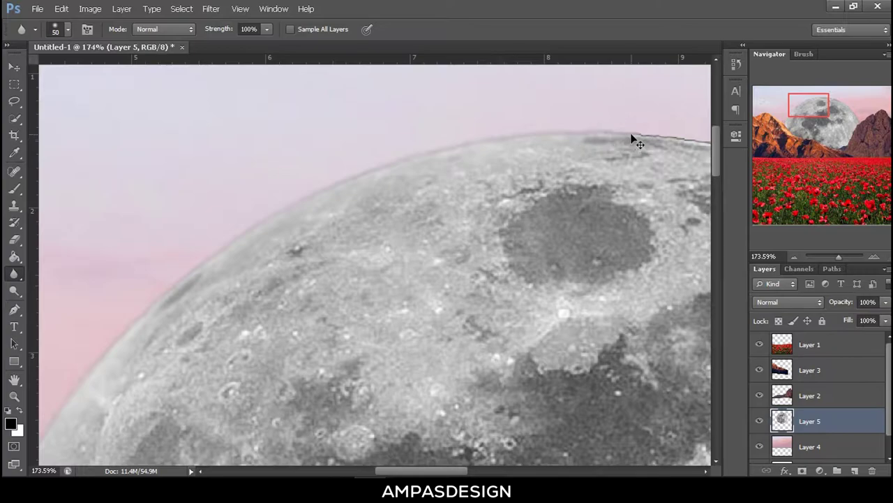
Soften the moon's hard top edge and its right edge above the mountain.
scroll(630, 140, right, 5)
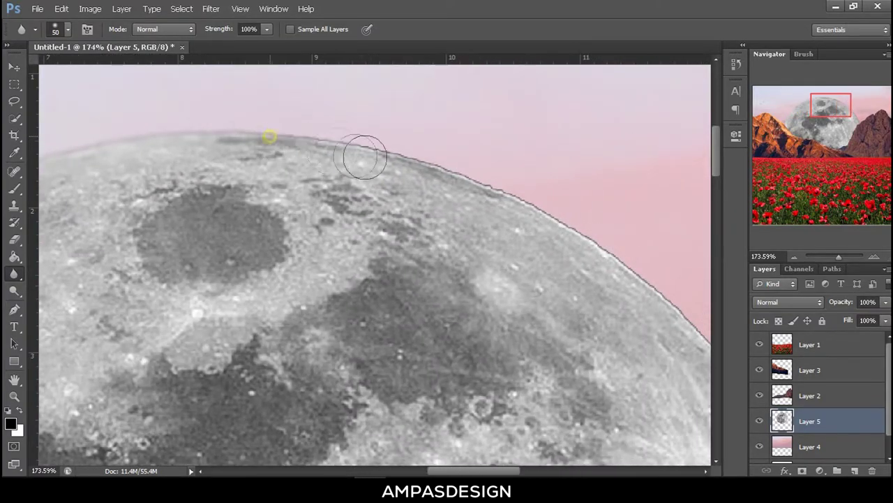
drag(450, 175, 686, 305)
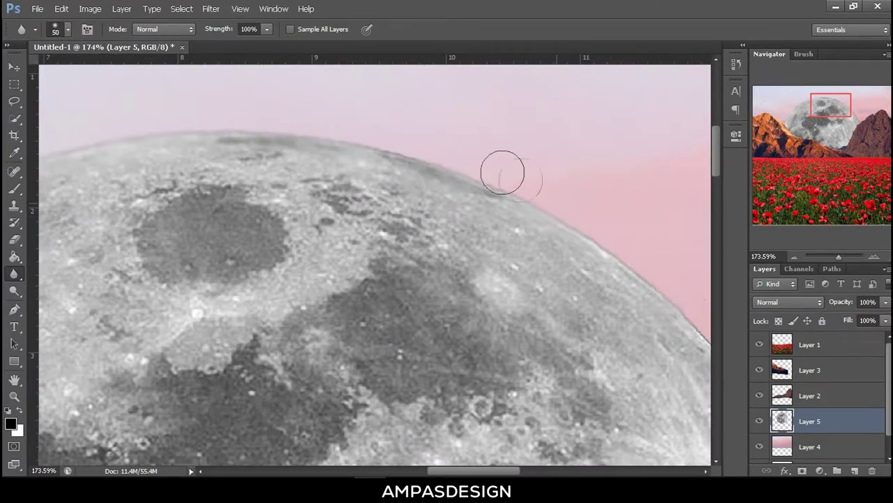
scroll(578, 229, right, 3)
scroll(575, 224, right, 3)
scroll(577, 230, right, 2)
scroll(578, 221, down, 3)
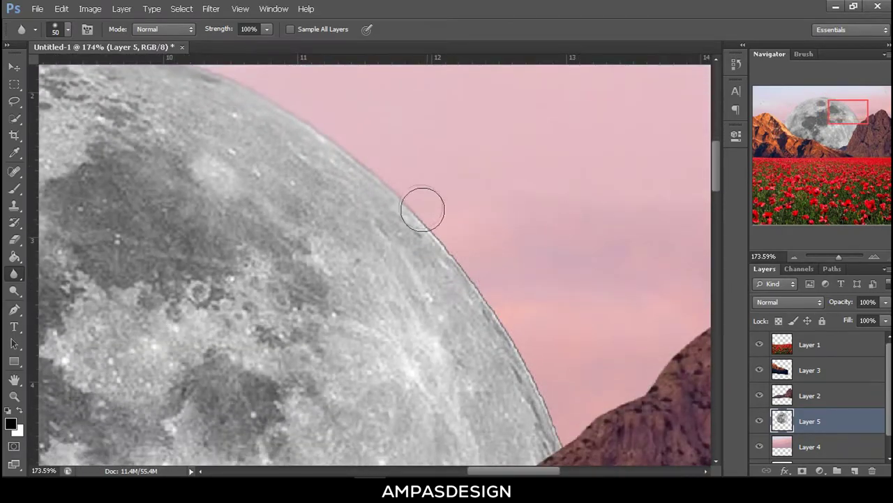
drag(474, 270, 509, 309)
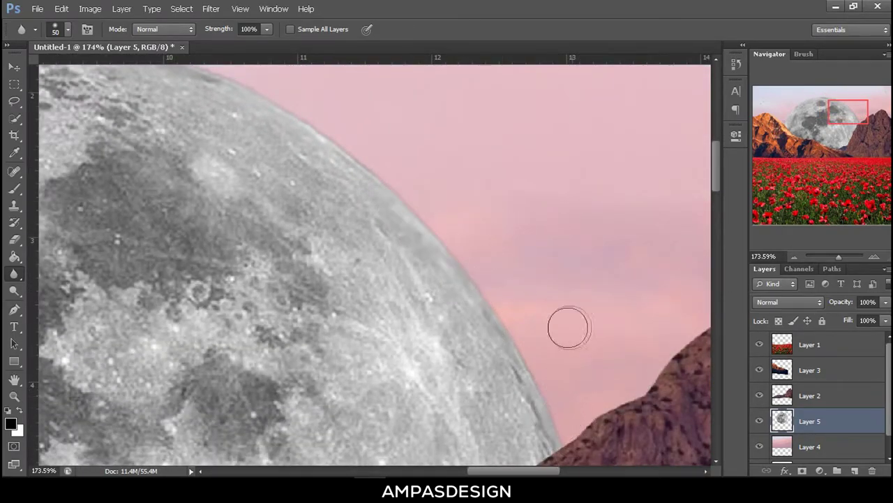
scroll(561, 304, down, 2)
scroll(562, 304, down, 2)
scroll(561, 301, down, 1)
Zoom out to review the whole moon, sky, mountains and poppy field composition.
scroll(558, 307, down, 1)
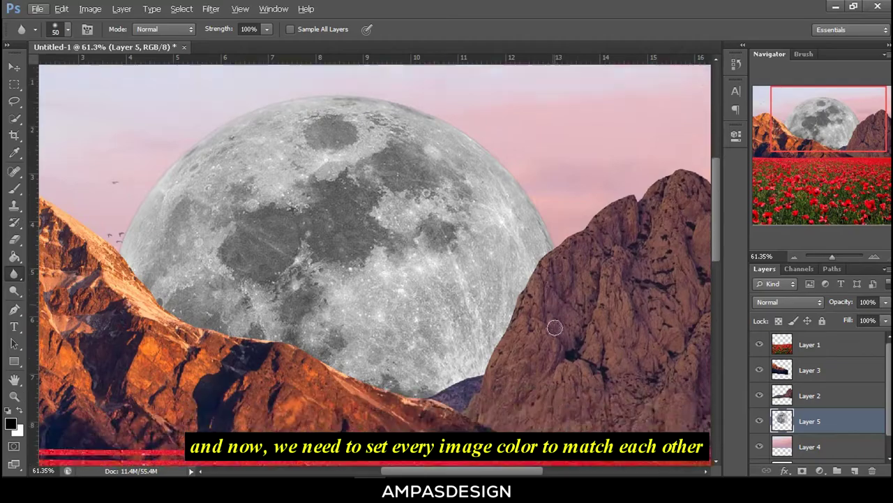
scroll(552, 314, down, 2)
scroll(530, 300, down, 1)
scroll(524, 300, down, 1)
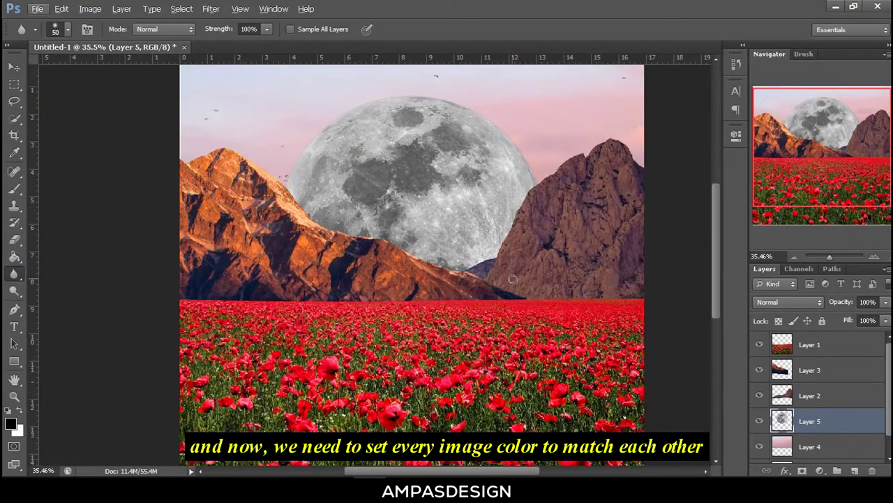
scroll(528, 311, down, 2)
scroll(534, 321, down, 1)
scroll(539, 329, down, 1)
scroll(539, 329, up, 2)
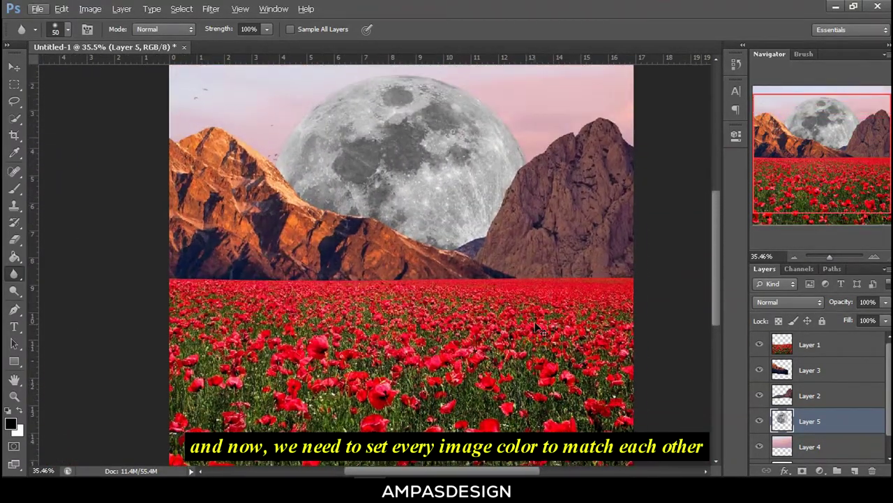
scroll(531, 321, down, 2)
scroll(501, 282, down, 1)
scroll(501, 282, down, 1)
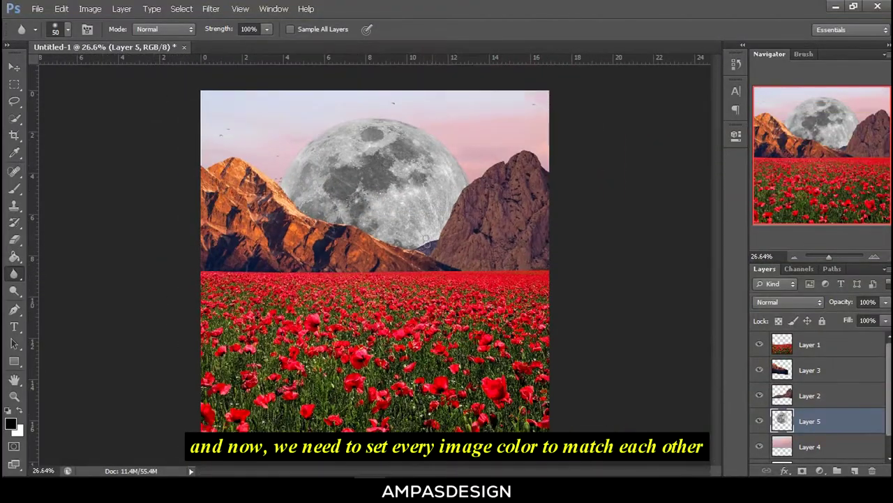
scroll(502, 282, up, 1)
scroll(502, 282, up, 2)
scroll(502, 282, up, 1)
scroll(502, 282, up, 1)
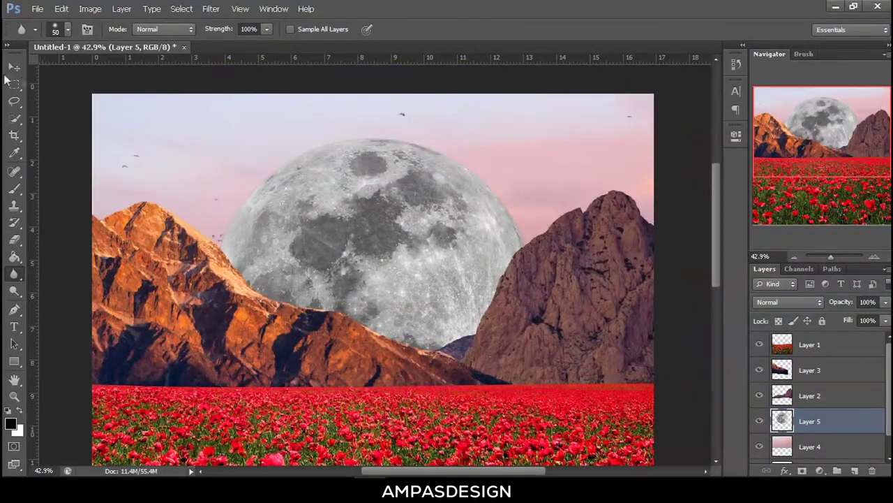
With the Move tool, select Layer 1 and then the mountain Layer 2.
click(14, 66)
scroll(385, 273, down, 1)
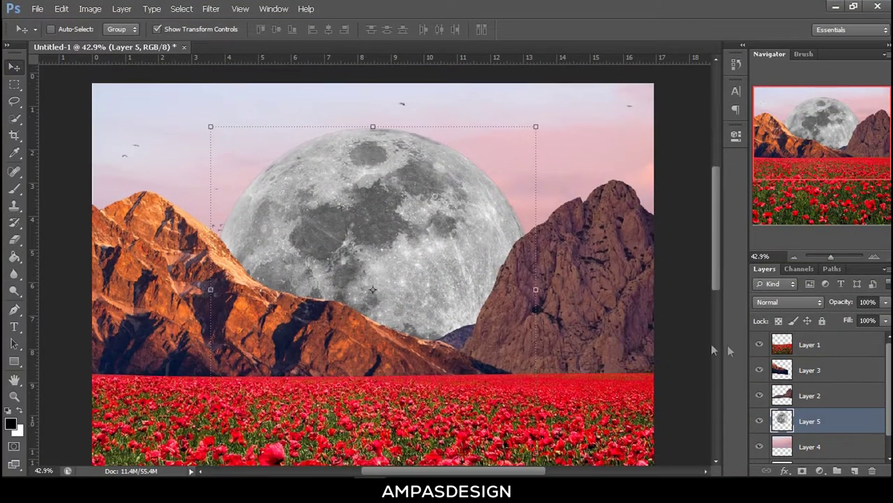
click(805, 353)
click(808, 399)
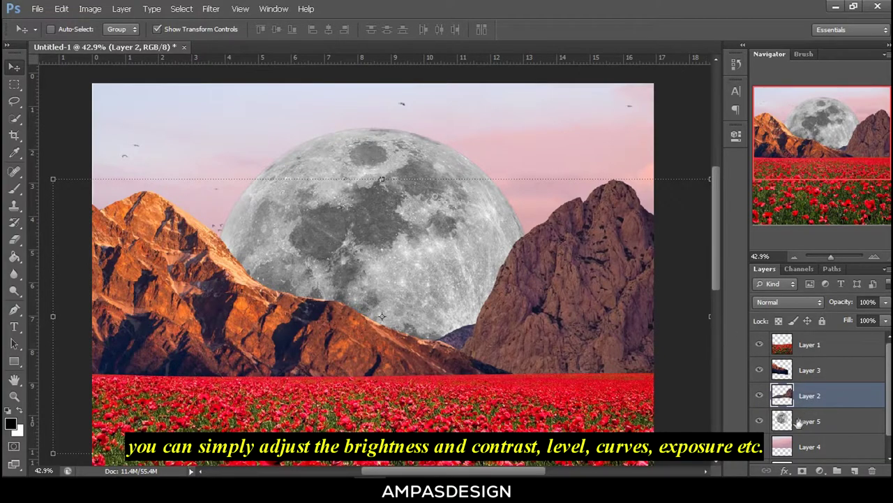
Toggle the mountain layers' visibility to compare them, selecting Layer 3, the left mountain.
click(759, 395)
click(759, 396)
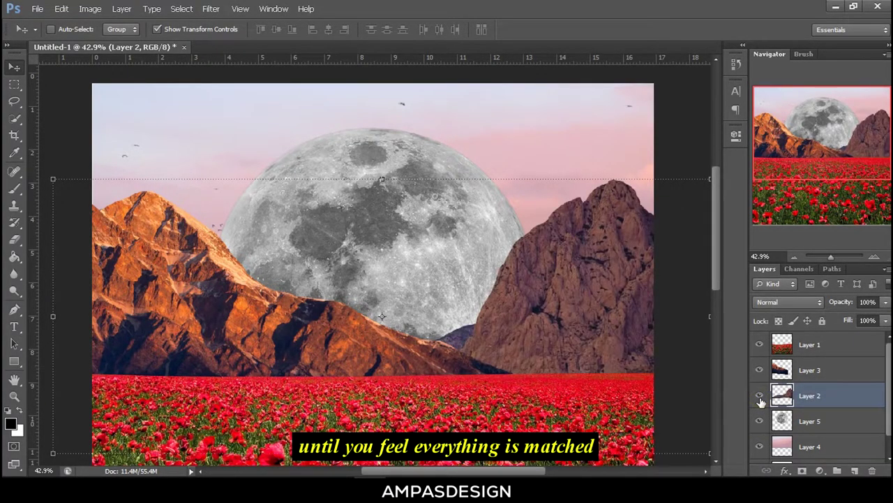
click(789, 369)
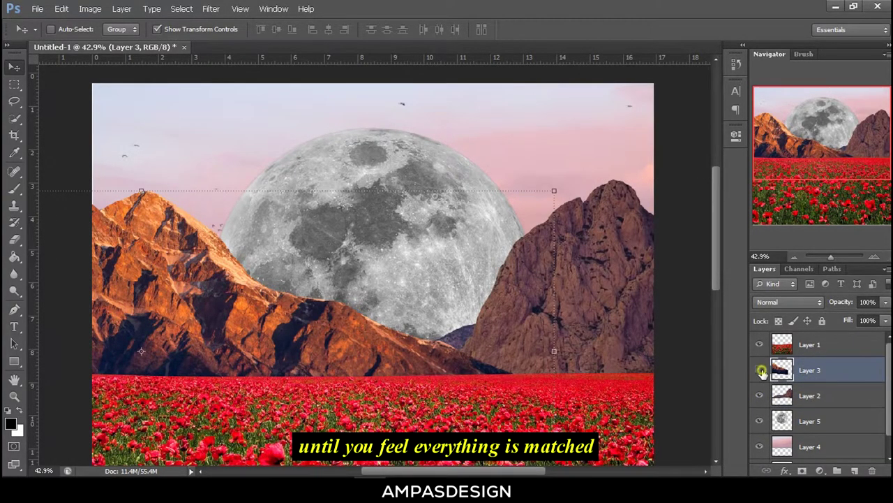
click(761, 370)
click(761, 371)
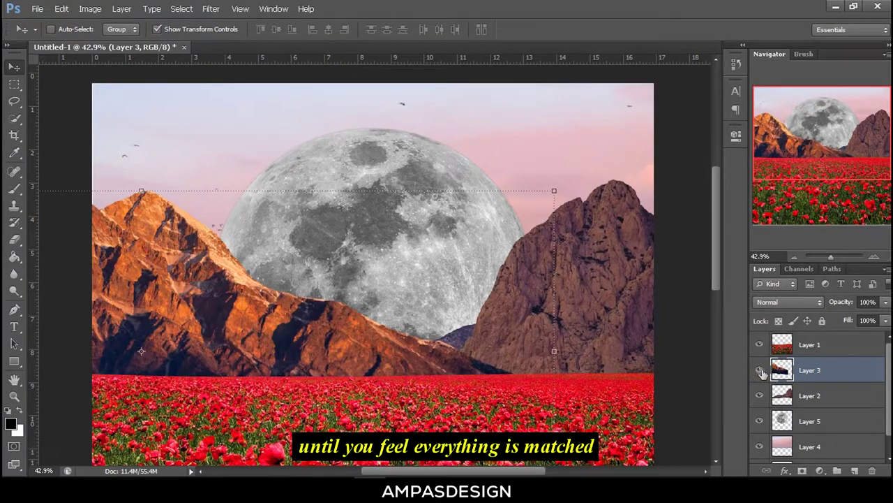
Apply Brightness/Contrast to Layer 3 with brightness 21 and contrast -18.
click(98, 13)
mouse_move(109, 41)
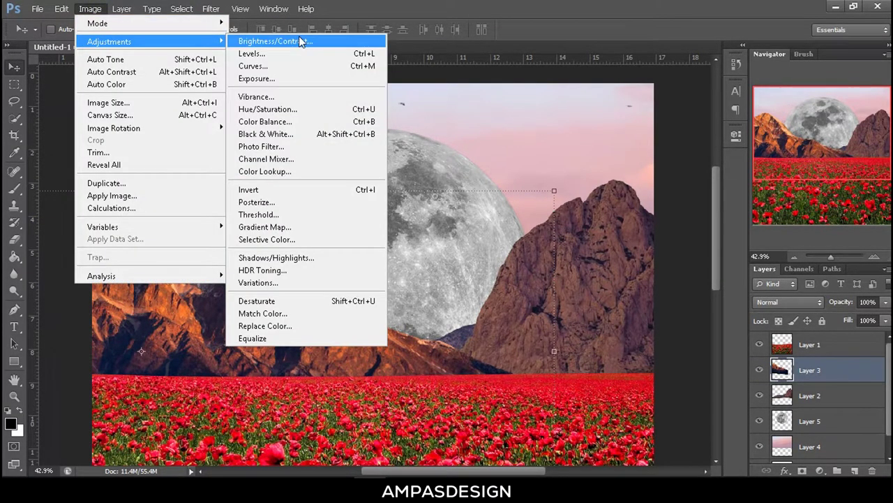
click(301, 42)
mouse_move(596, 194)
mouse_down()
mouse_move(601, 203)
mouse_move(572, 201)
mouse_up()
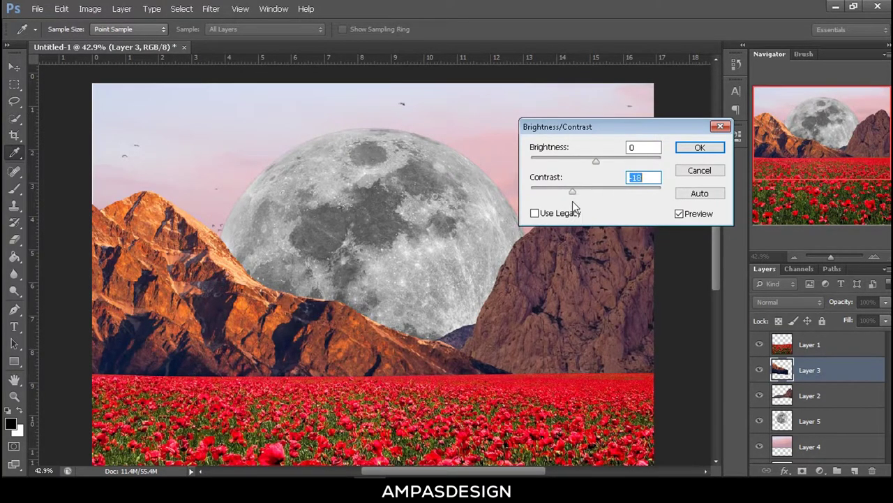
mouse_move(596, 161)
mouse_down()
mouse_move(611, 172)
mouse_move(585, 172)
mouse_move(605, 180)
mouse_up()
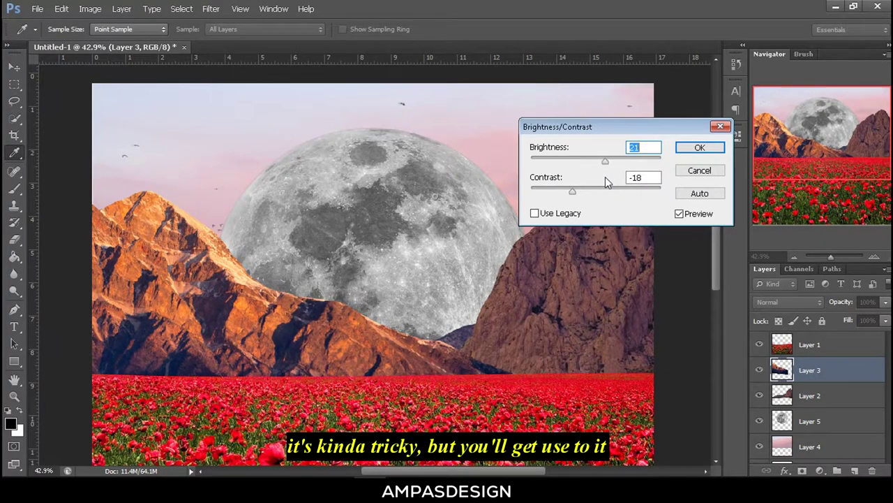
click(695, 147)
Apply Levels to the left mountain with input levels 0, 0.79 and 244.
key(v)
click(90, 9)
mouse_move(109, 41)
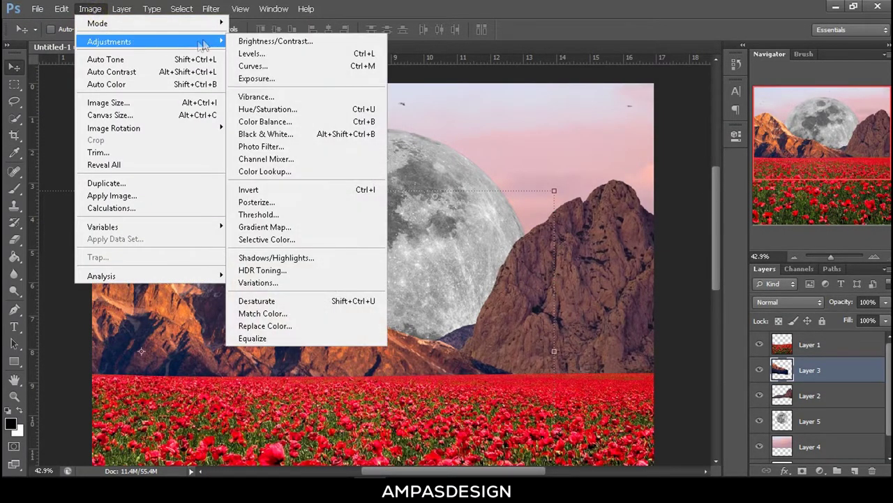
click(269, 56)
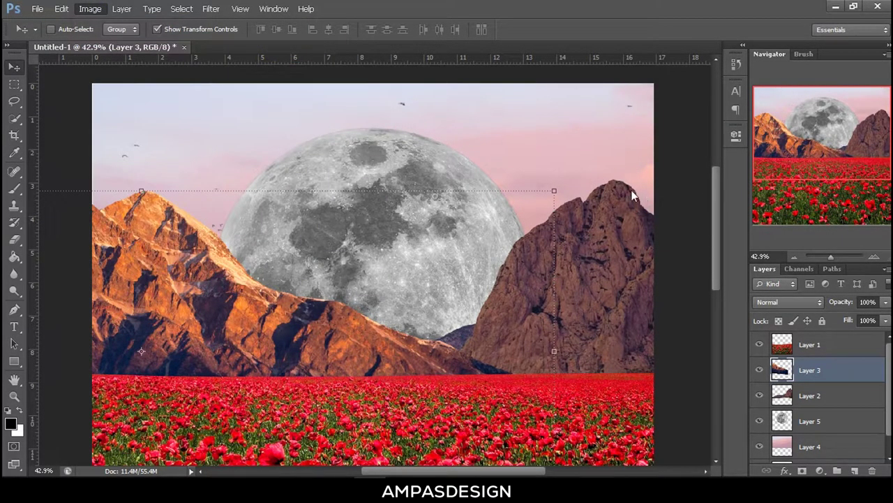
drag(683, 228, 695, 229)
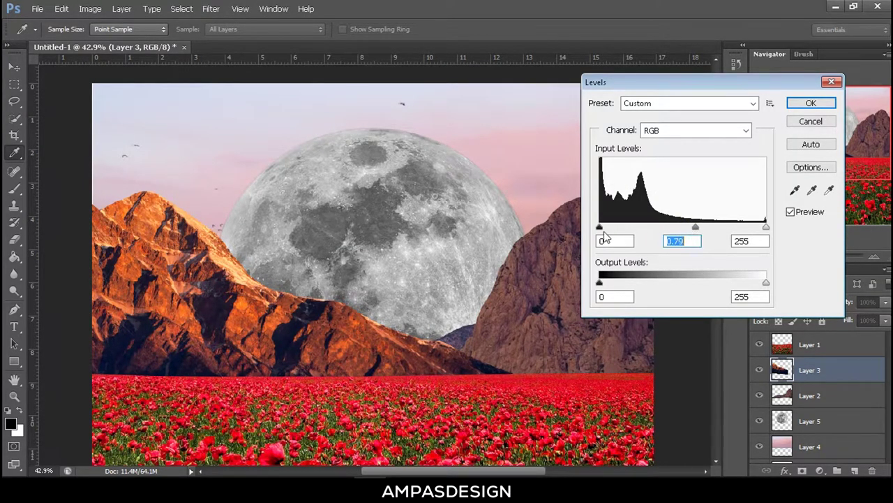
drag(599, 228, 608, 228)
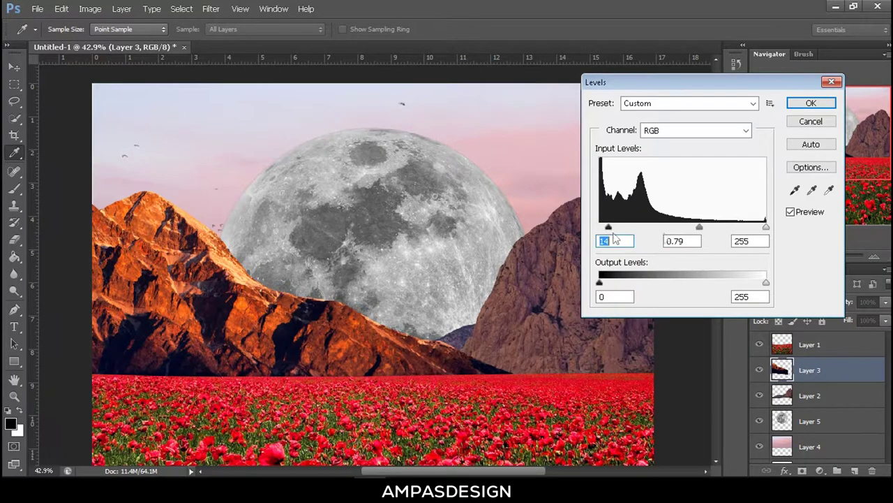
drag(764, 229, 761, 229)
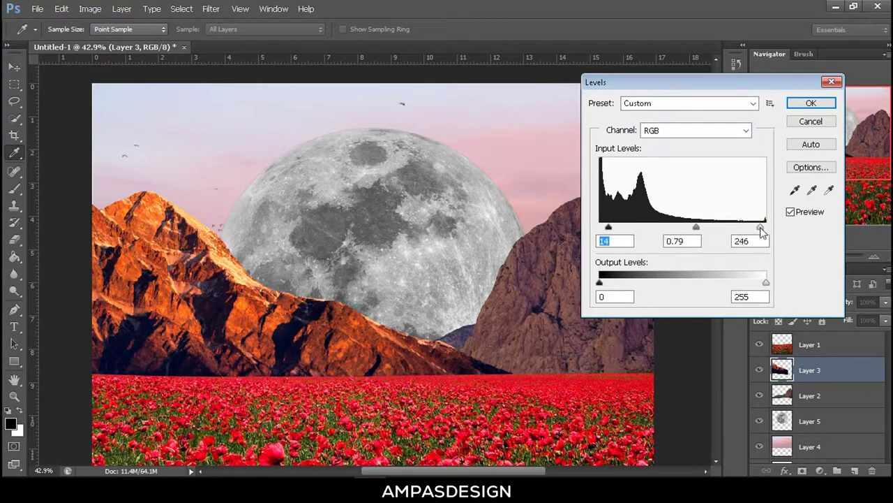
click(760, 231)
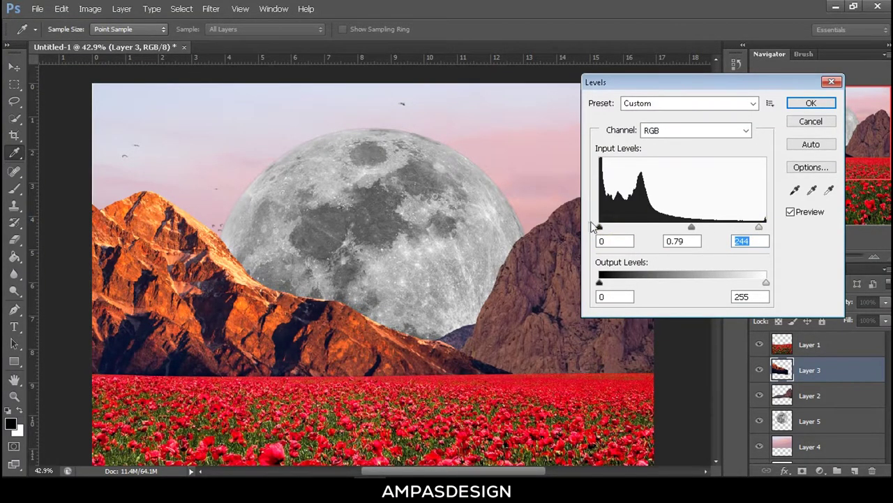
click(601, 229)
click(811, 103)
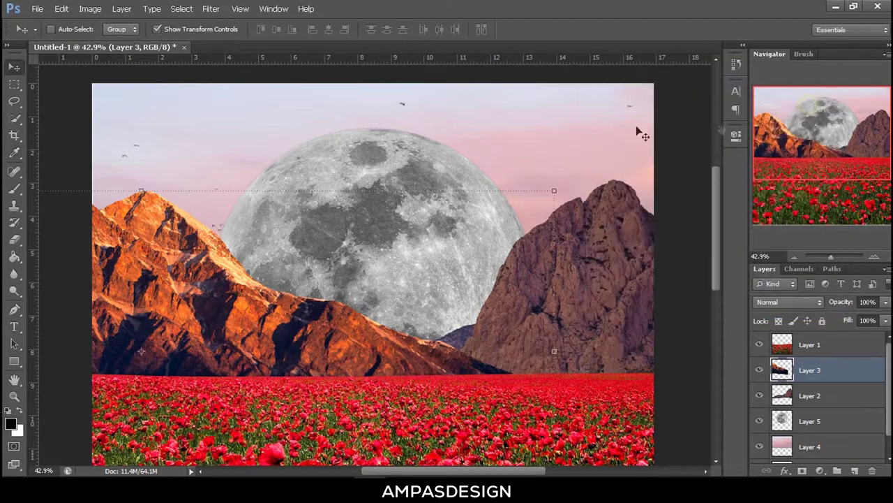
Mute the left mountain's orange with a Vibrance adjustment, saturation -25 and a slight vibrance tweak.
click(90, 9)
mouse_move(109, 41)
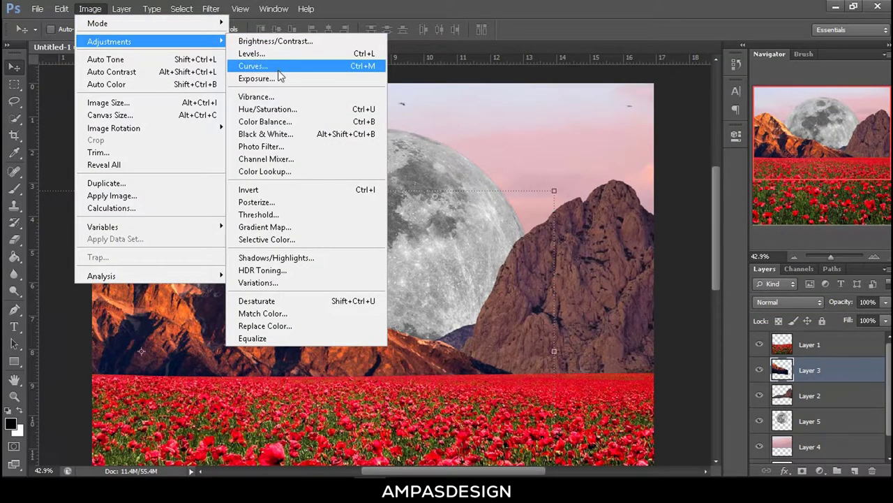
click(279, 96)
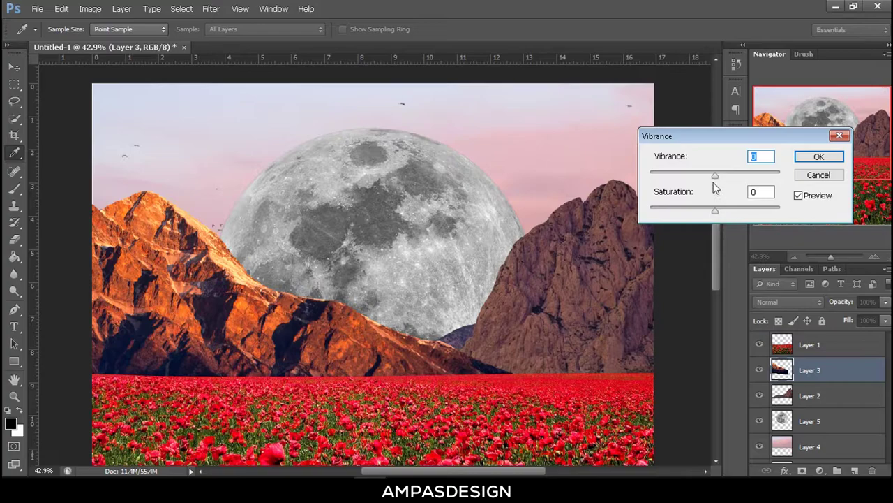
drag(714, 211, 702, 221)
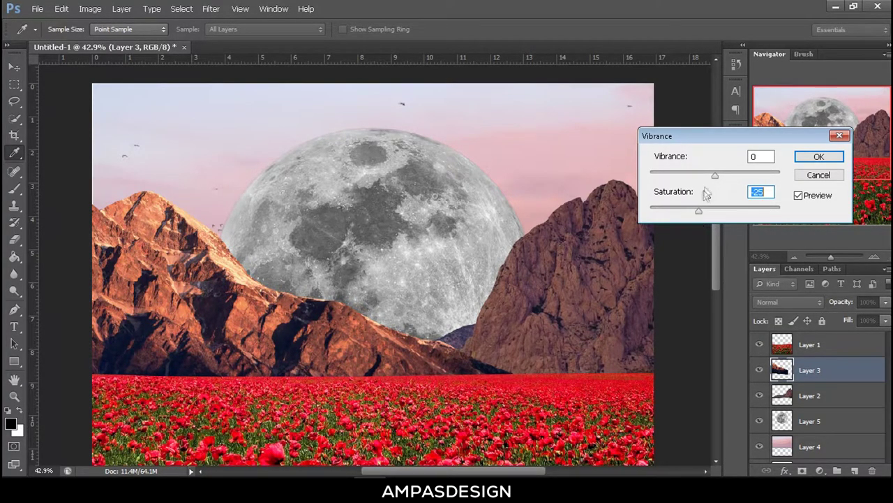
mouse_move(715, 180)
mouse_down()
mouse_move(728, 184)
mouse_move(699, 176)
mouse_move(708, 190)
mouse_move(728, 194)
mouse_up()
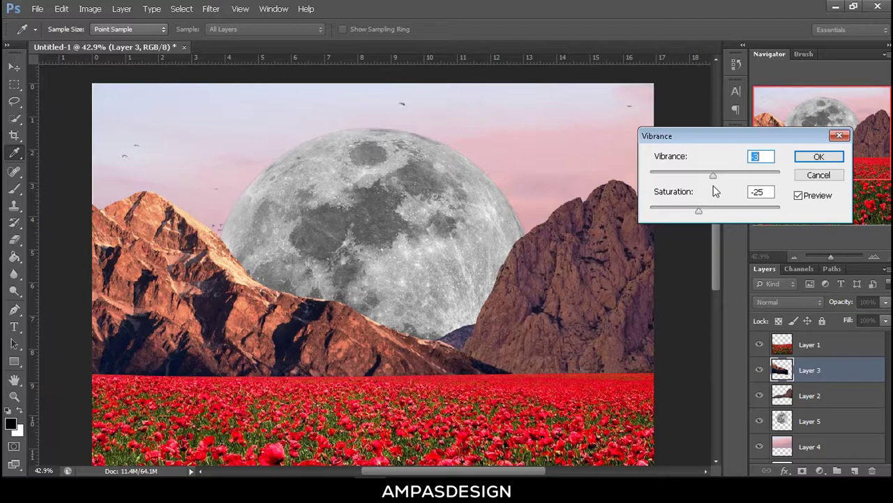
mouse_move(716, 191)
mouse_down()
mouse_move(726, 194)
mouse_move(716, 192)
mouse_up()
click(819, 156)
key(v)
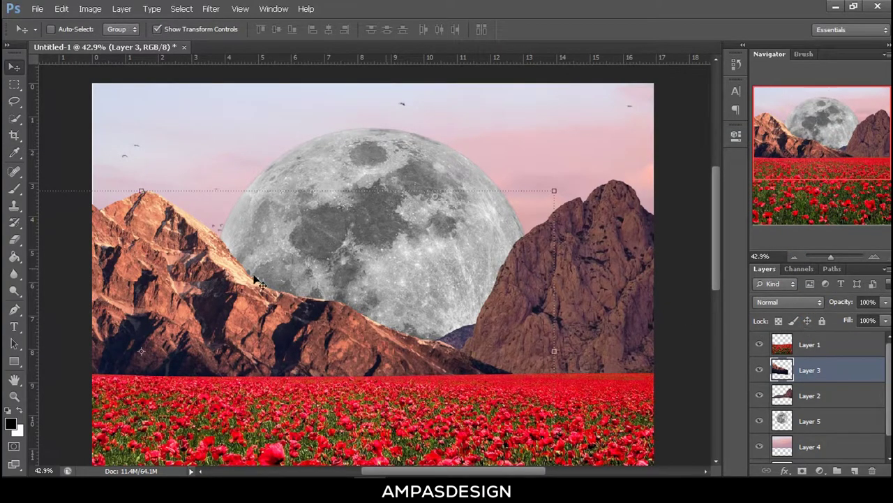
scroll(390, 300, down, 1)
Select Layer 2 and give the right mountain brightness 12 and contrast -9.
shift+click(809, 394)
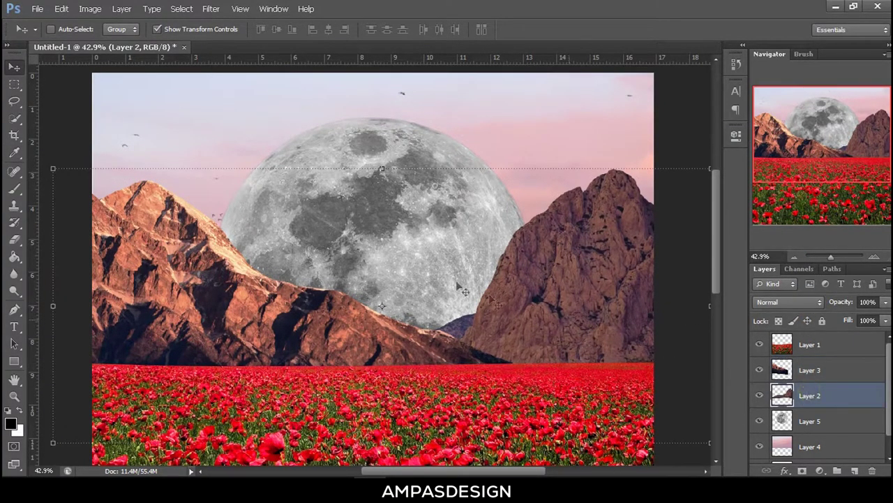
click(90, 8)
mouse_move(109, 41)
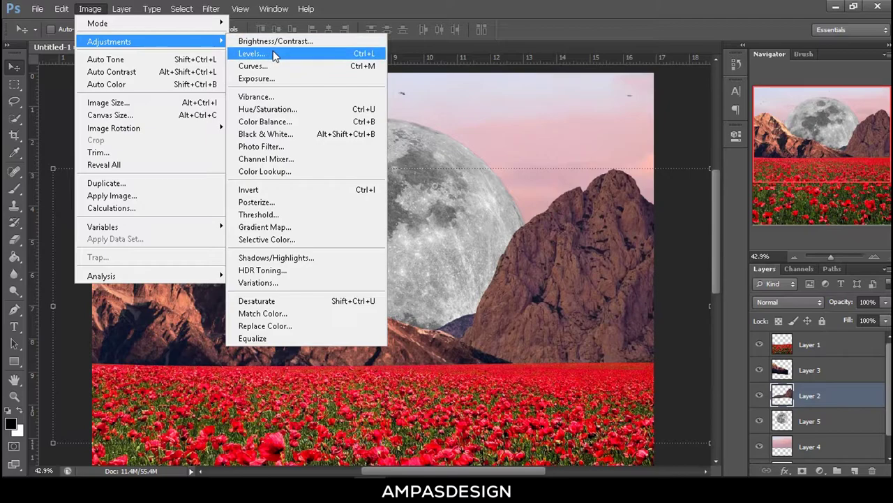
click(277, 42)
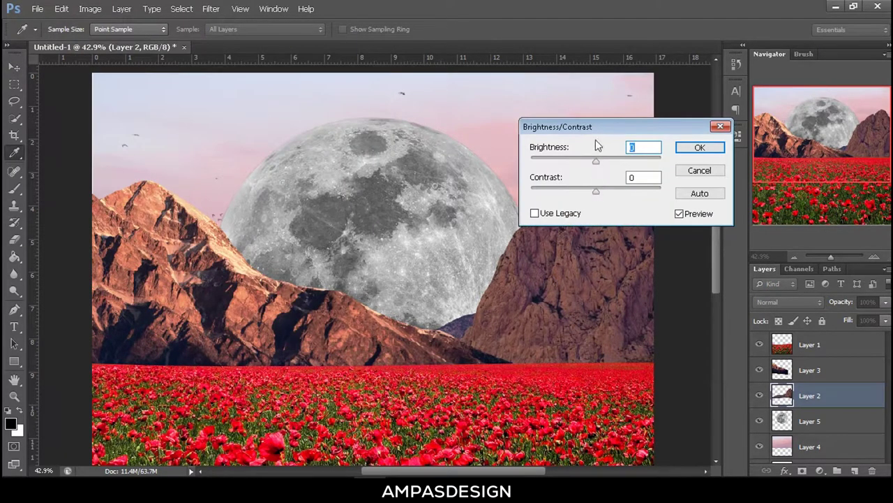
drag(598, 127, 282, 136)
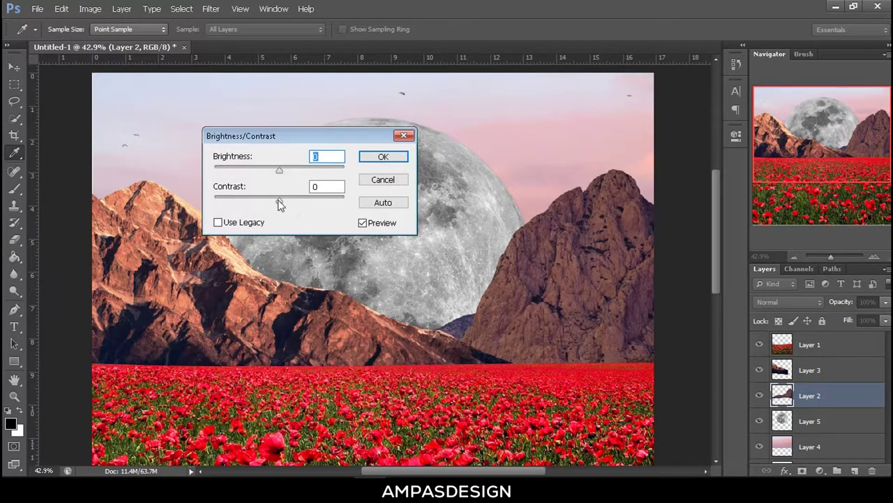
drag(278, 199, 291, 203)
drag(279, 170, 283, 172)
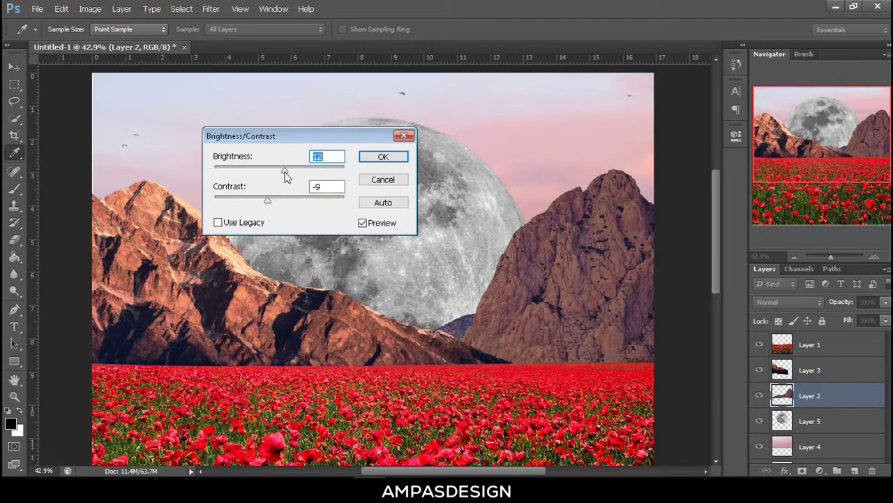
click(384, 157)
click(90, 8)
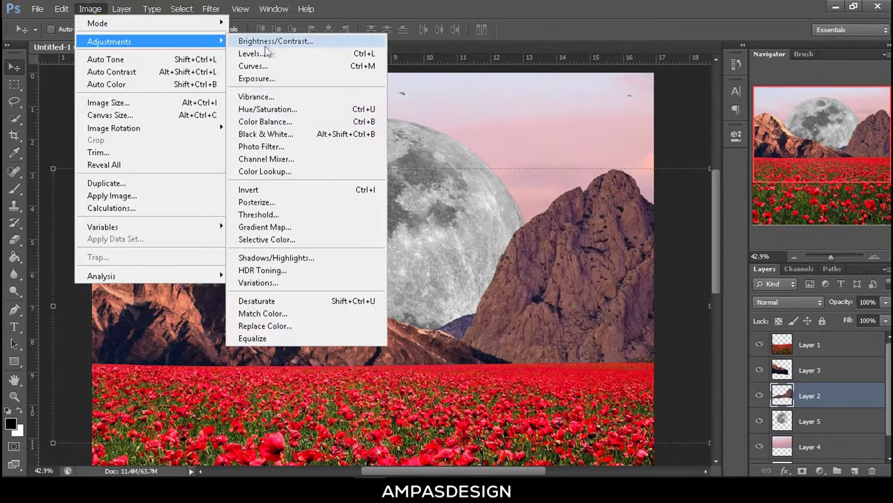
In Curves, lower the right mountain's Blue curve (77→56) and Green curve (75→69).
click(268, 66)
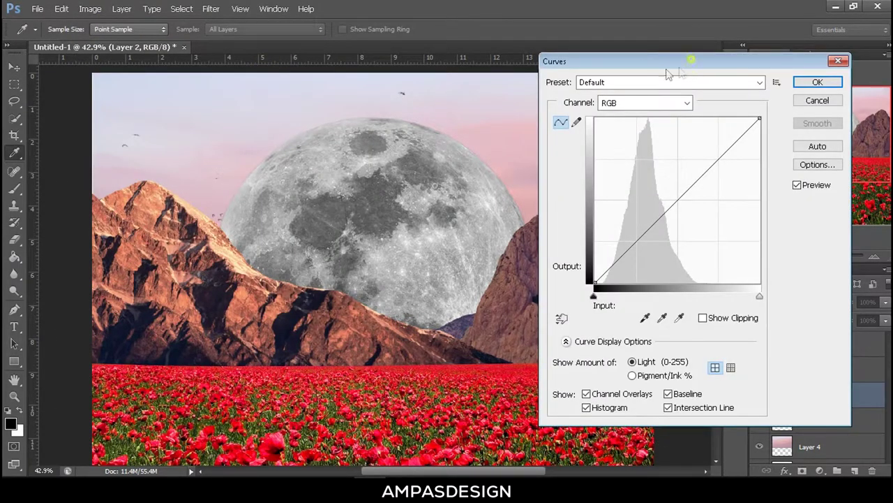
drag(667, 64, 233, 51)
click(254, 89)
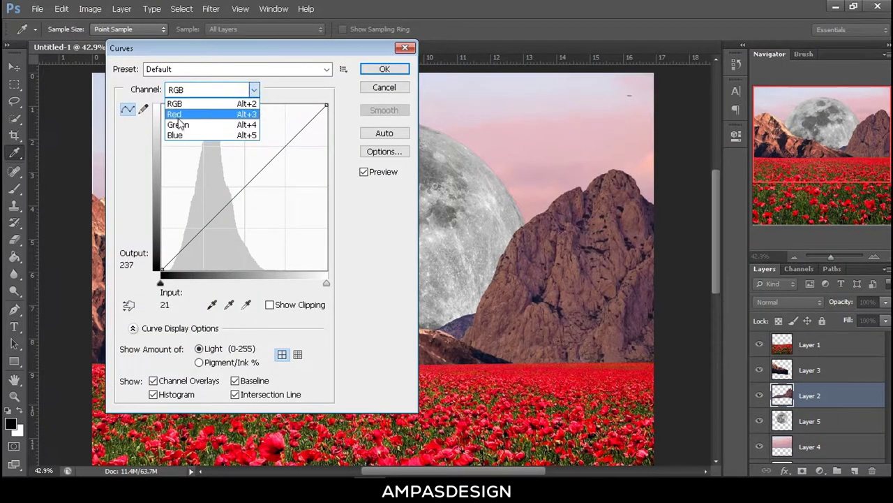
click(174, 135)
drag(211, 220, 212, 234)
click(254, 97)
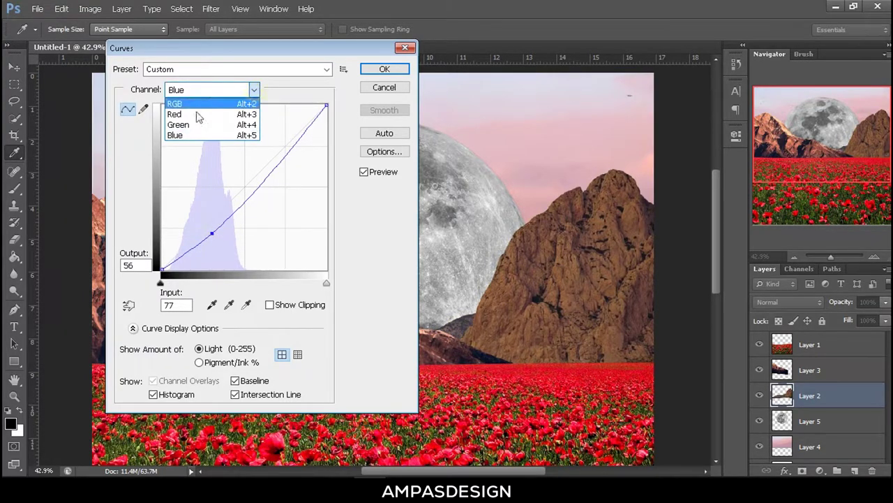
click(198, 125)
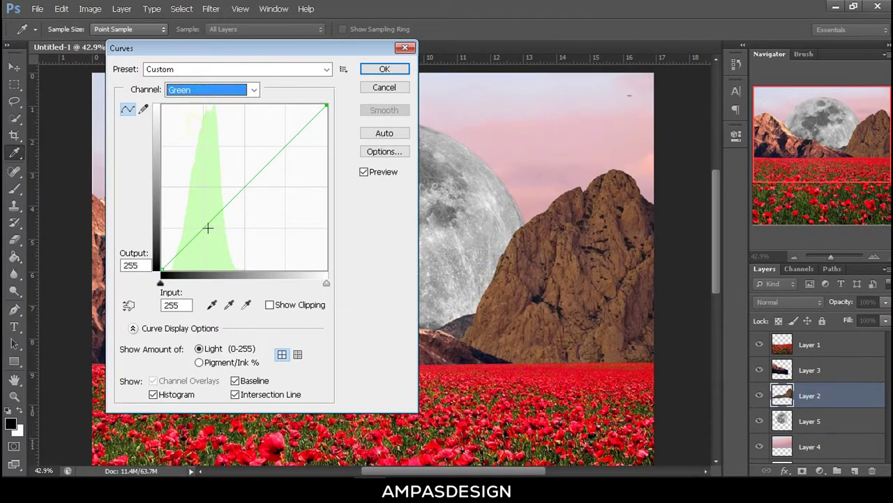
drag(207, 224, 209, 224)
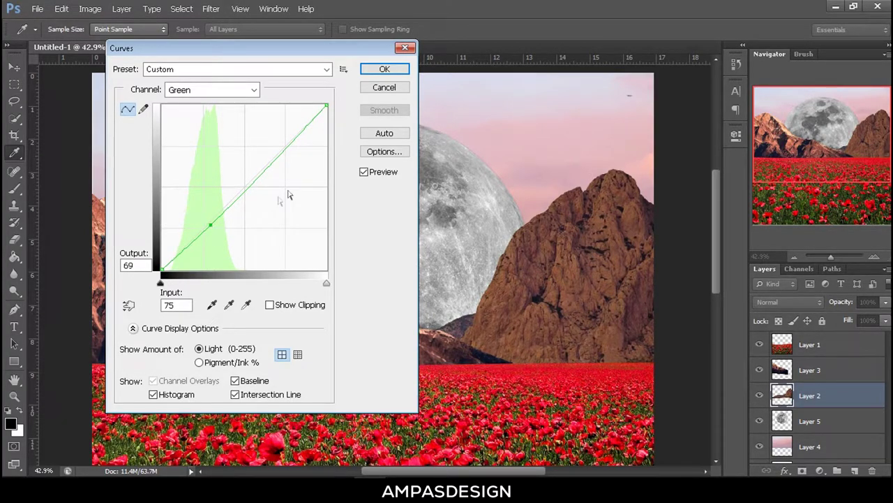
Commit the Curves, then set the right mountain's vibrance to -11 and saturation to -16.
click(371, 72)
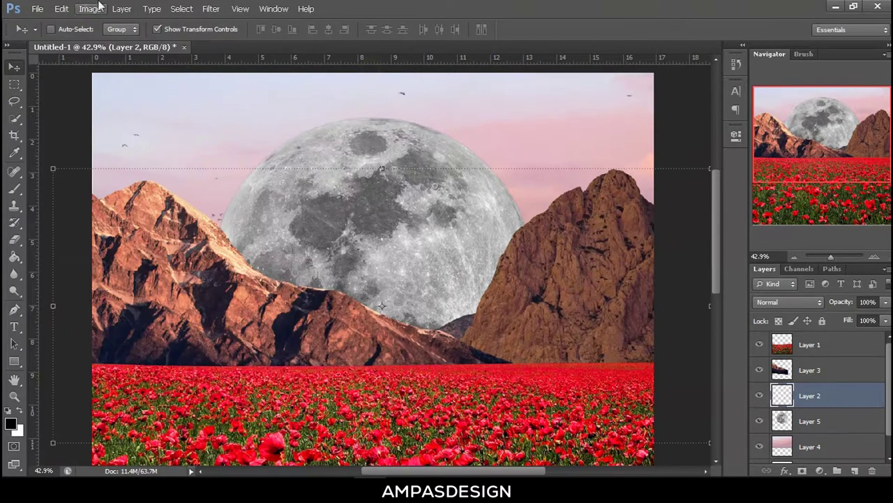
click(61, 8)
mouse_move(109, 41)
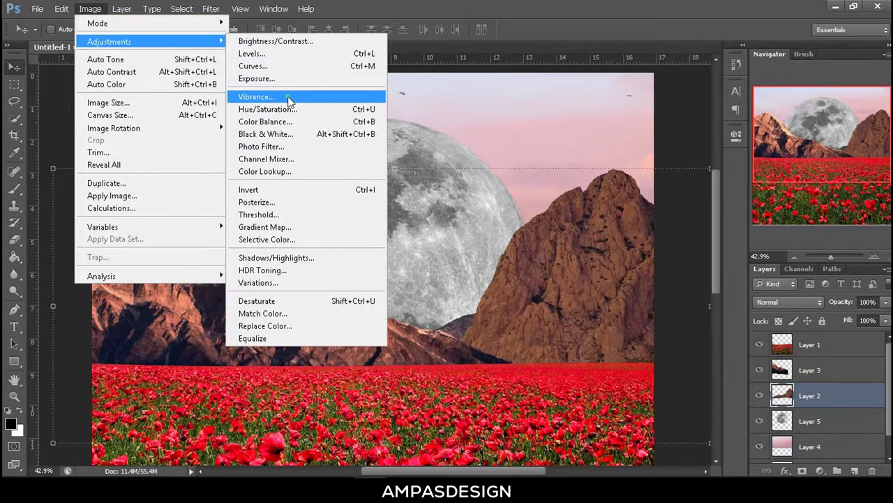
click(290, 101)
drag(723, 136, 240, 146)
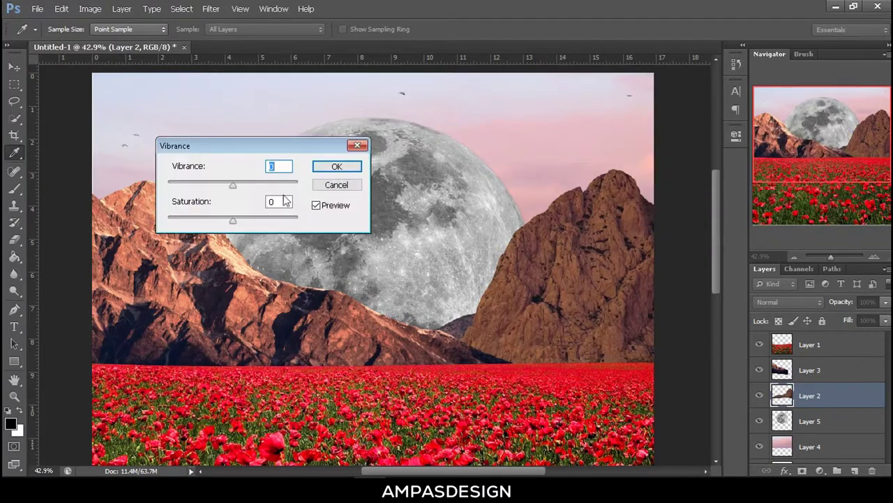
drag(233, 219, 220, 224)
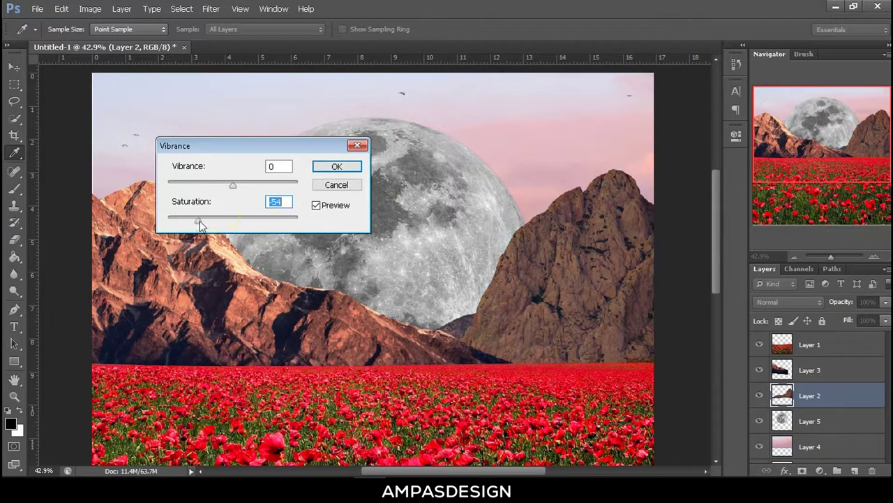
key(Up)
drag(222, 231, 225, 233)
drag(231, 186, 221, 187)
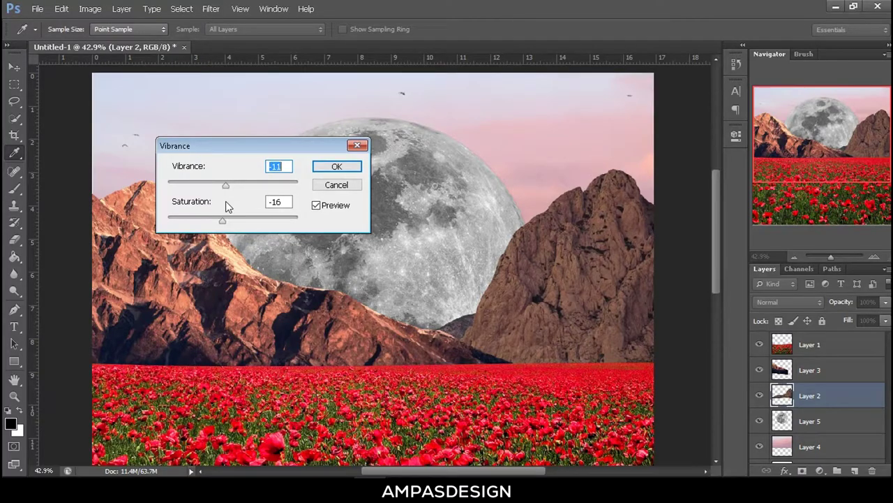
click(337, 166)
key(v)
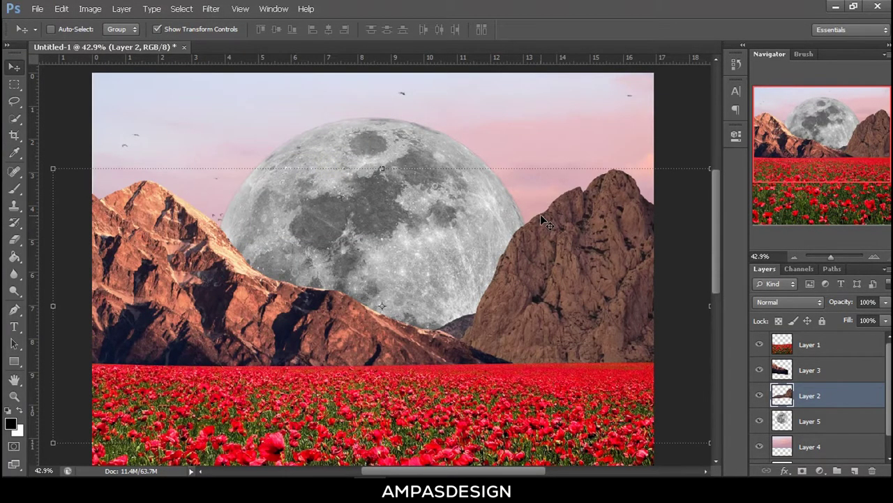
Select Layer 4, the pink sky, and bring up the image adjustments list.
scroll(544, 222, down, 2)
scroll(481, 254, down, 2)
scroll(487, 238, up, 1)
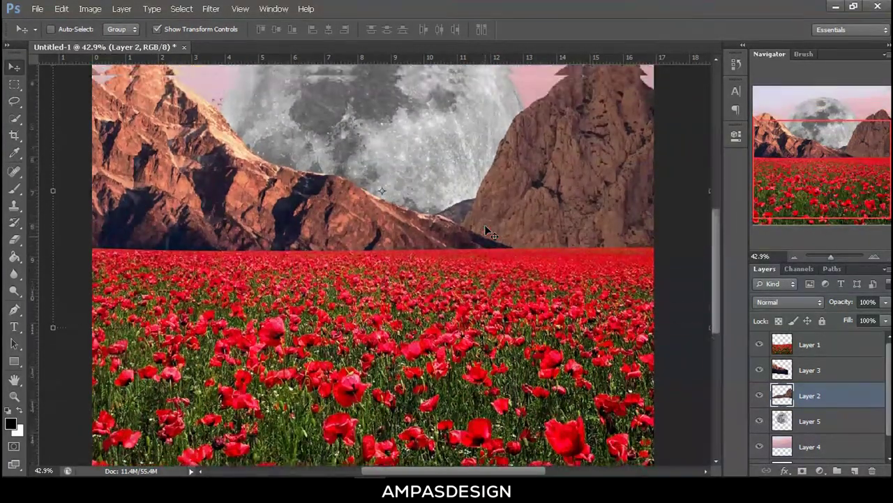
scroll(487, 232, up, 2)
alt+scroll(465, 244, down, 1)
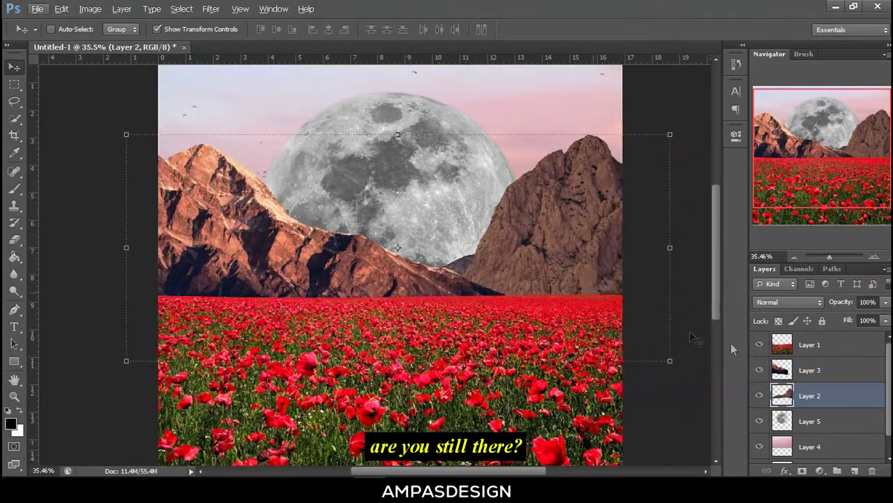
click(807, 446)
scroll(356, 185, up, 1)
click(89, 9)
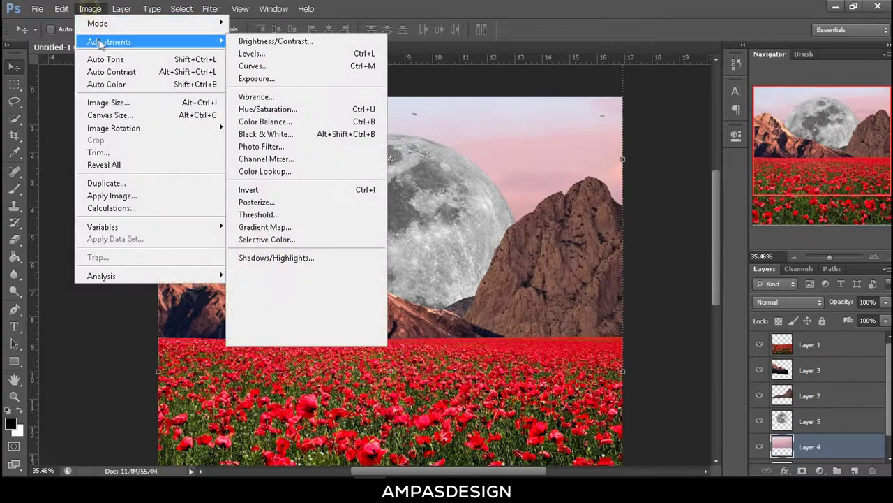
mouse_move(109, 41)
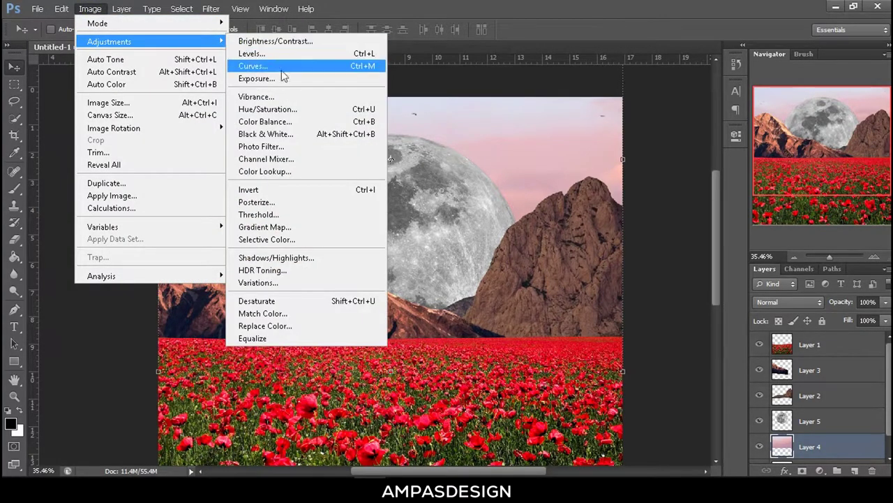
Boost Layer 4's sky with Vibrance +27 and Saturation +58.
click(275, 95)
drag(307, 150, 406, 243)
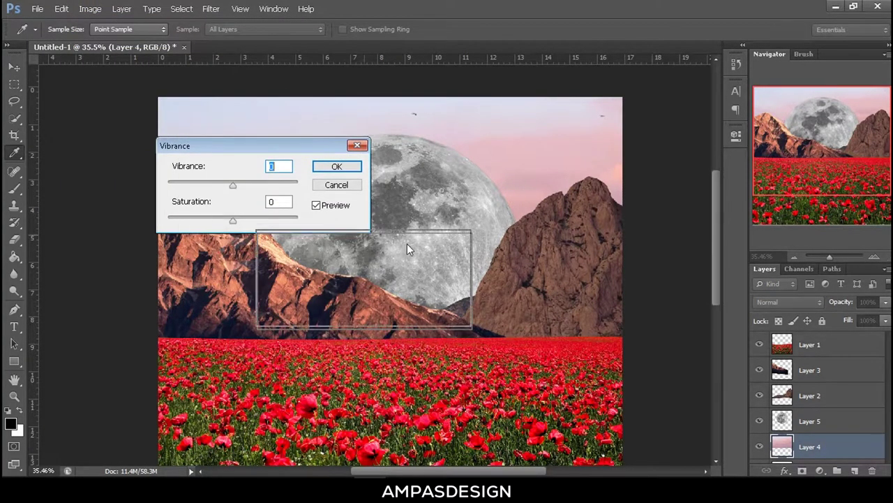
drag(332, 310, 368, 310)
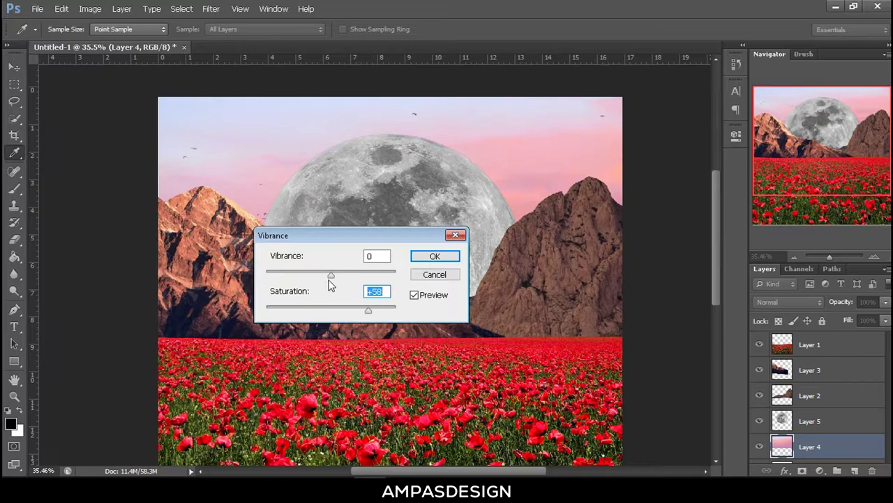
mouse_move(328, 279)
mouse_down()
mouse_move(360, 278)
mouse_move(350, 284)
mouse_up()
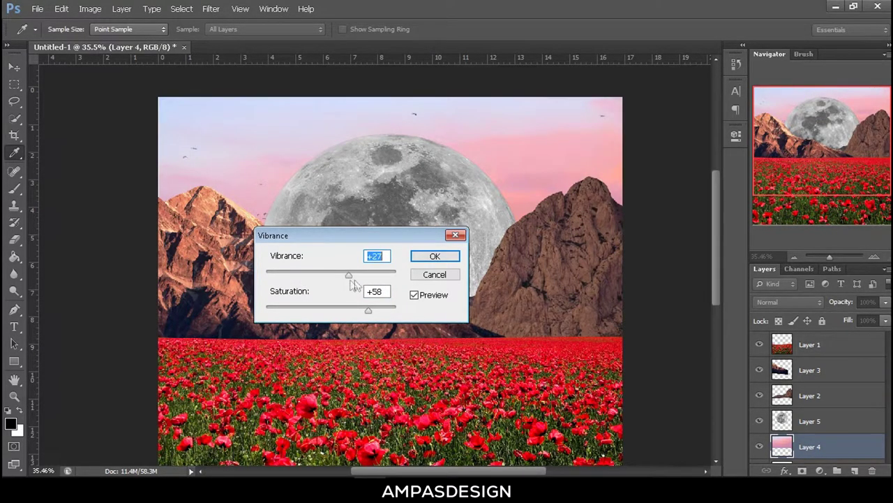
click(434, 256)
Give the sky a midtone Color Balance of +28, -22, -10.
key(v)
scroll(412, 245, down, 2)
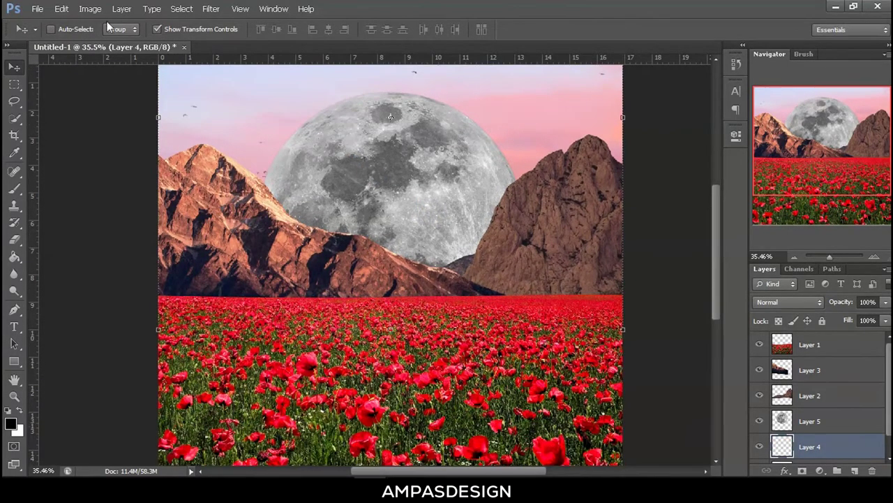
click(90, 8)
mouse_move(109, 42)
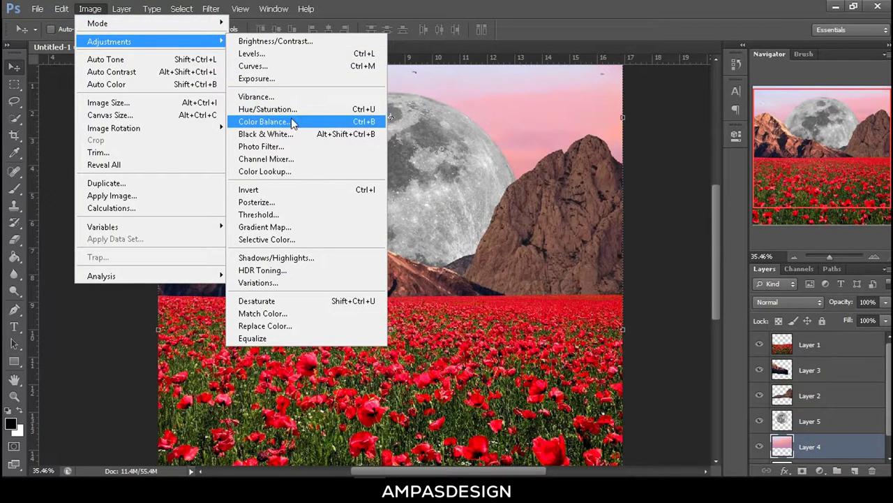
click(293, 123)
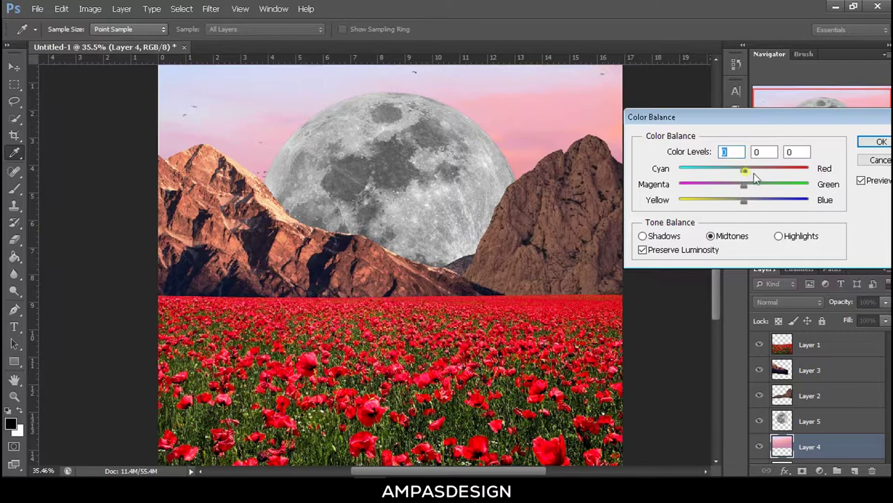
mouse_move(755, 178)
mouse_down()
mouse_move(775, 183)
mouse_move(721, 187)
mouse_move(732, 189)
mouse_move(736, 205)
mouse_up()
click(738, 206)
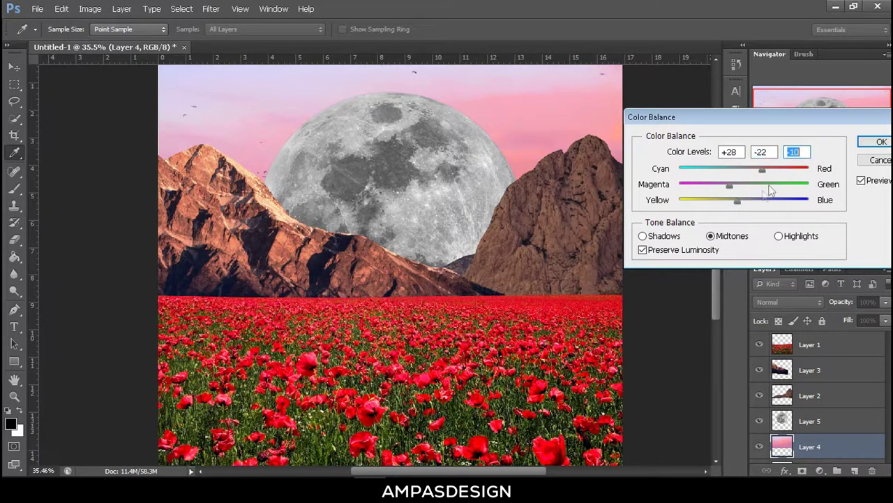
click(878, 142)
Select Layer 1, the poppy field, in the Layers panel.
key(v)
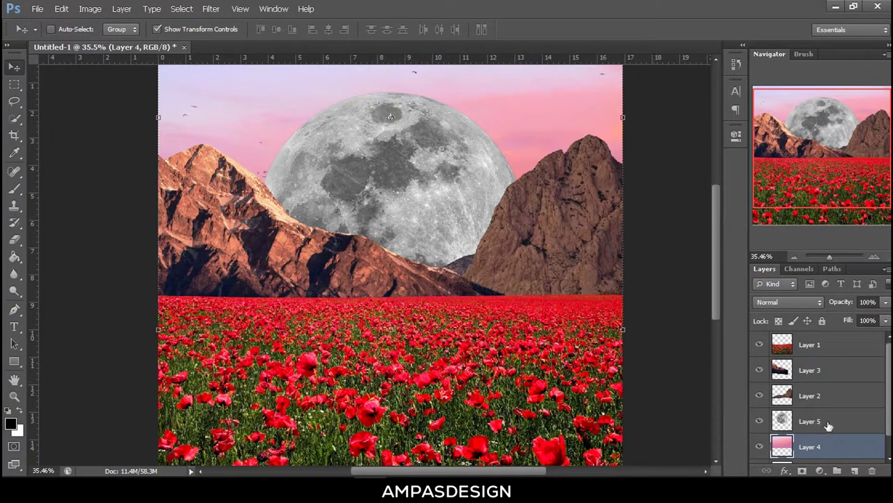
scroll(593, 324, down, 1)
scroll(593, 324, down, 2)
scroll(593, 324, down, 4)
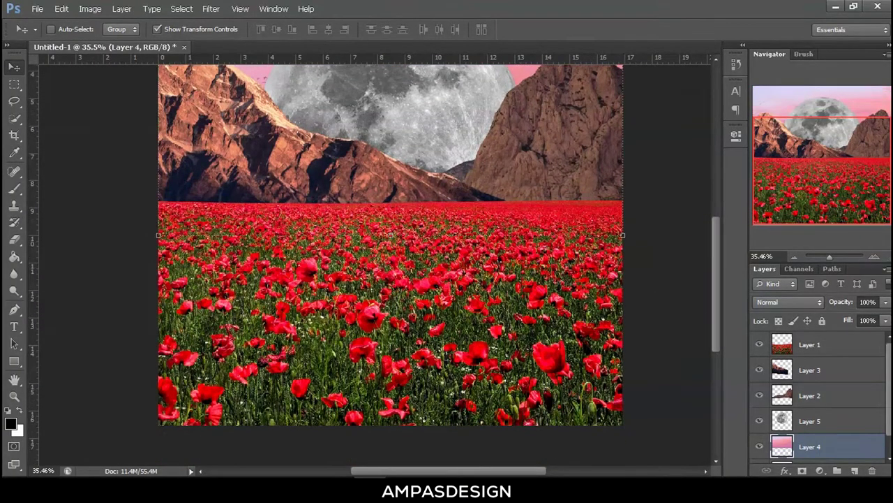
click(810, 345)
scroll(328, 230, down, 1)
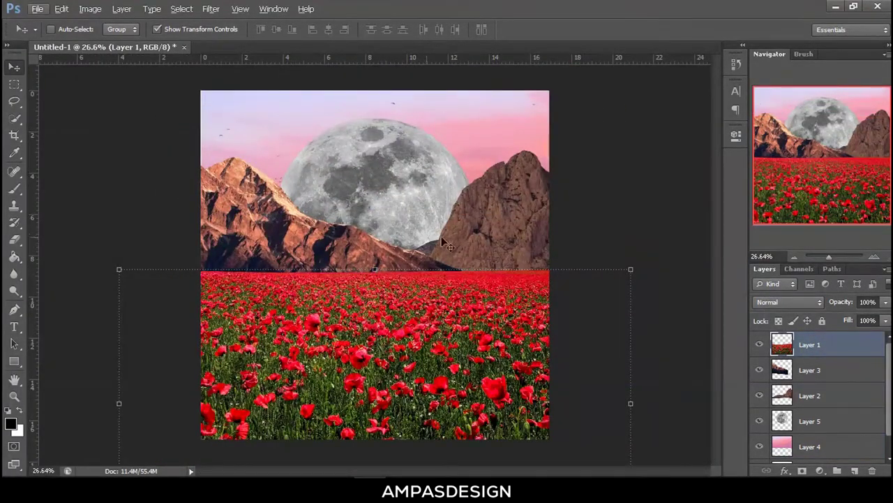
Set the poppy field's Brightness/Contrast to brightness -21 and contrast 15.
click(90, 8)
mouse_move(109, 41)
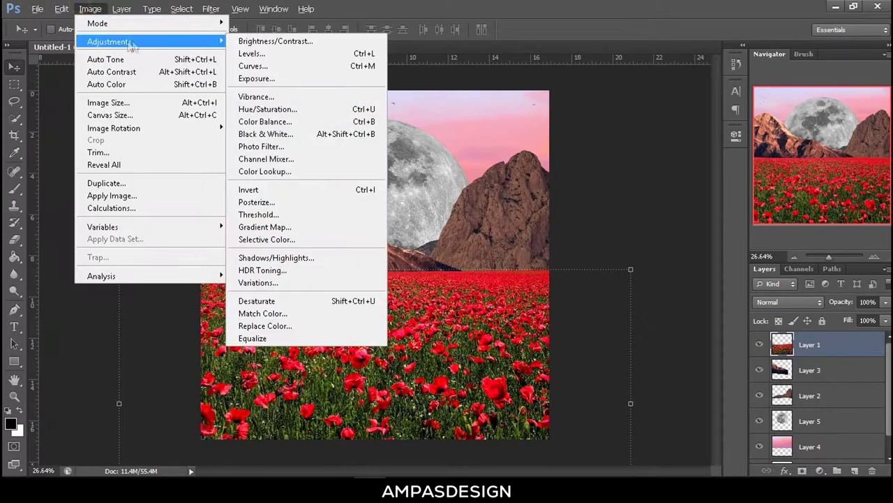
click(263, 43)
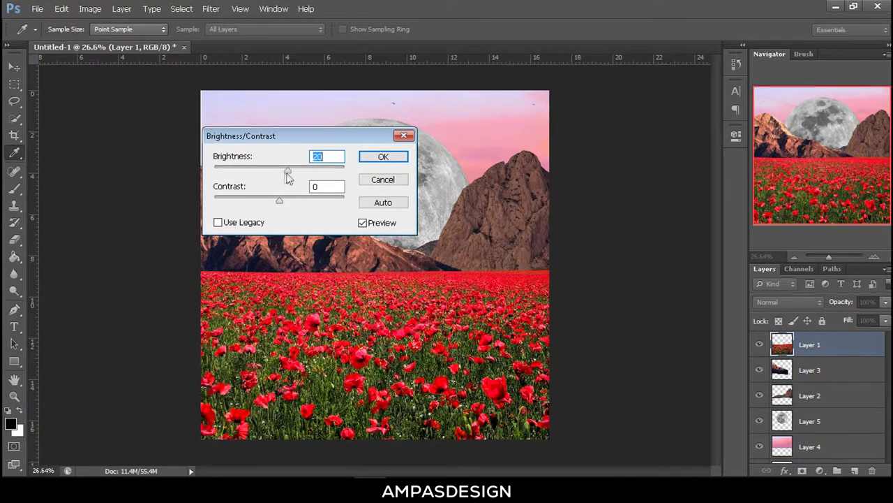
drag(279, 176, 270, 202)
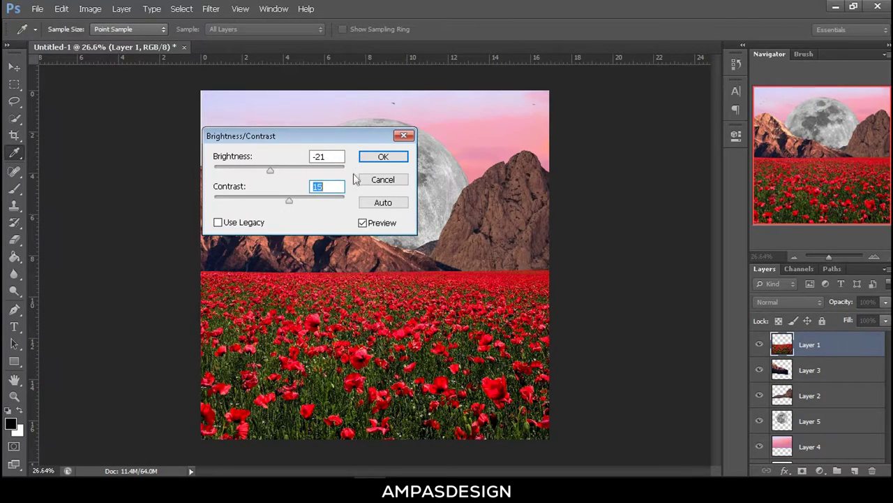
click(383, 156)
key(v)
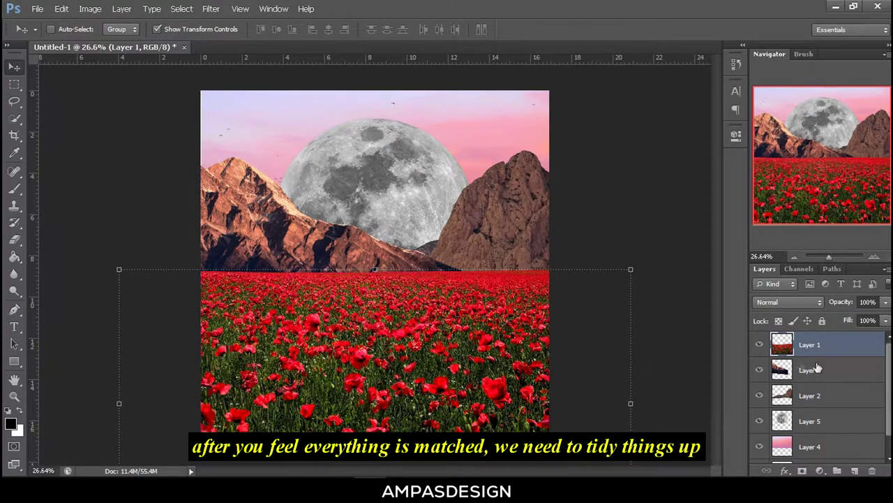
Create Group 1 and put Layers 1 through 5 into it.
click(838, 471)
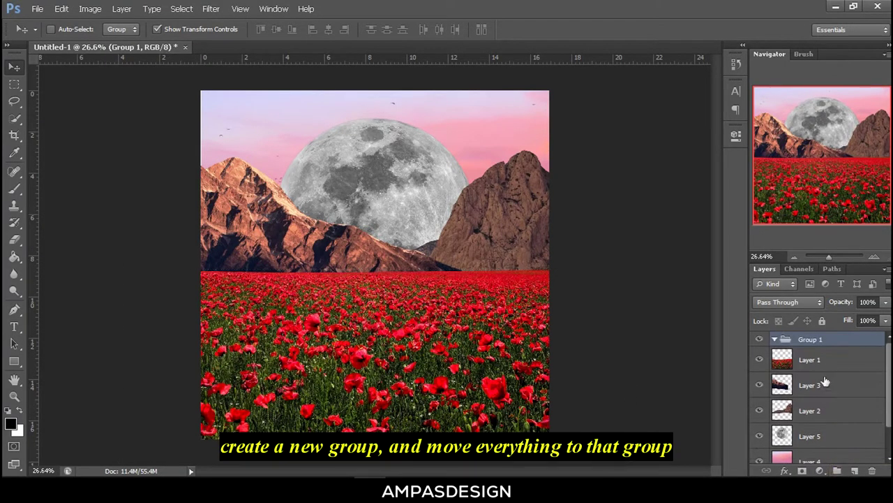
click(821, 359)
shift+click(824, 385)
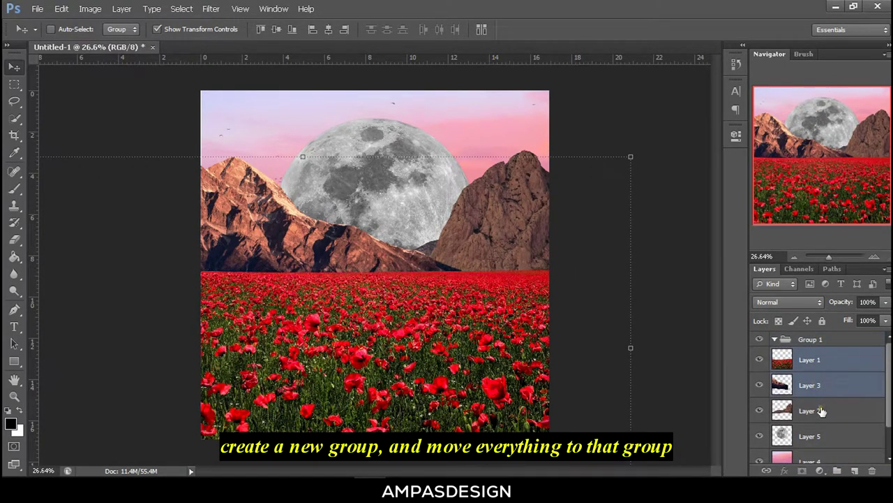
shift+click(821, 410)
scroll(821, 419, down, 1)
shift+click(823, 421)
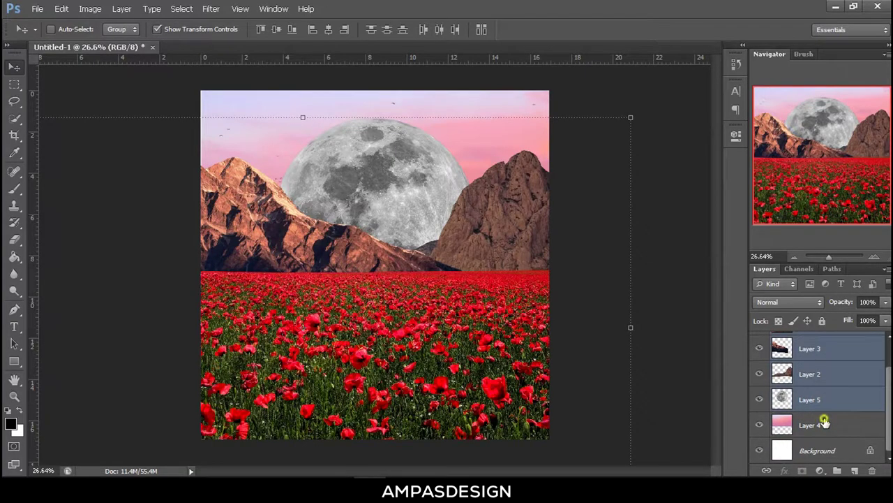
shift+click(825, 422)
scroll(825, 423, up, 1)
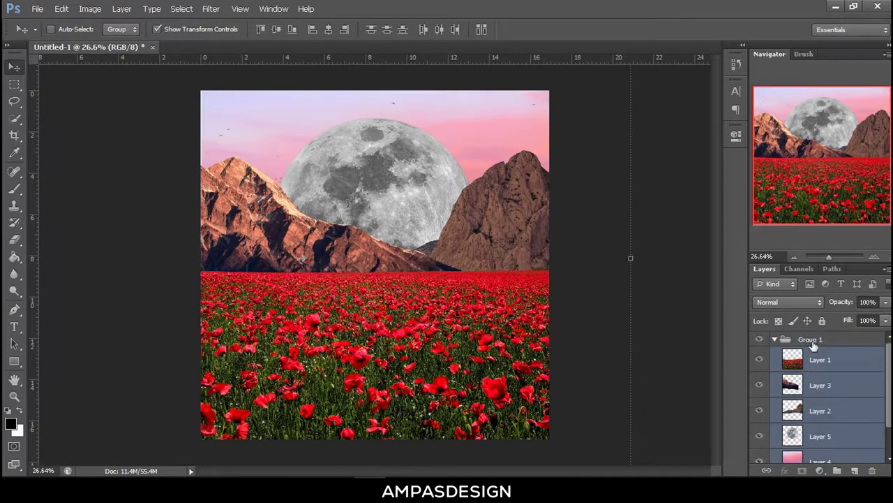
Collapse Group 1 and toggle its visibility to check the composite is intact.
click(774, 340)
click(759, 339)
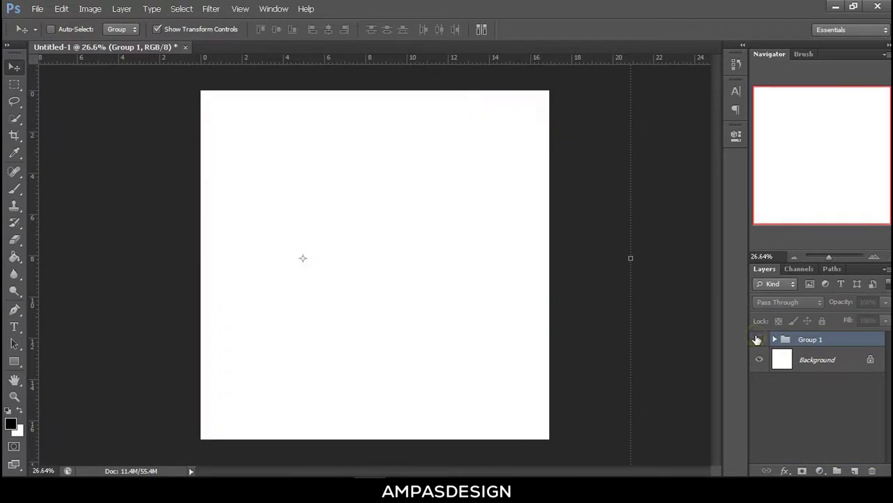
click(759, 340)
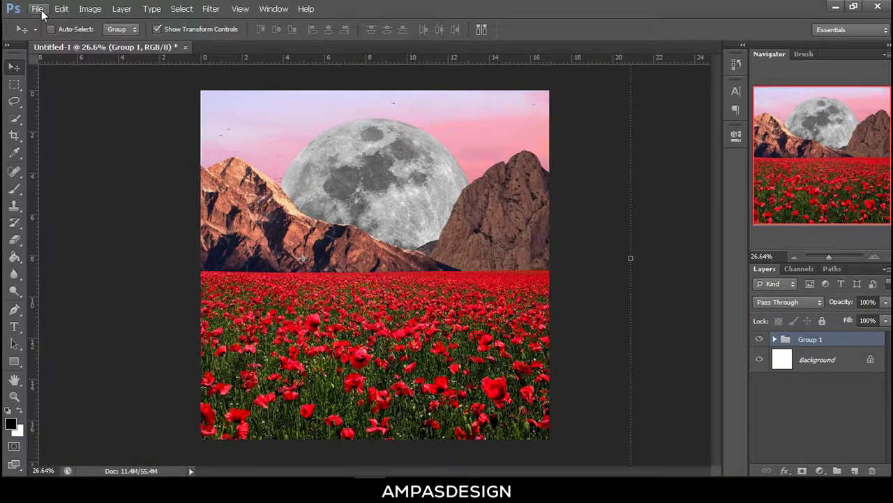
click(39, 8)
Open the astronaut photo and zoom in on it.
click(56, 33)
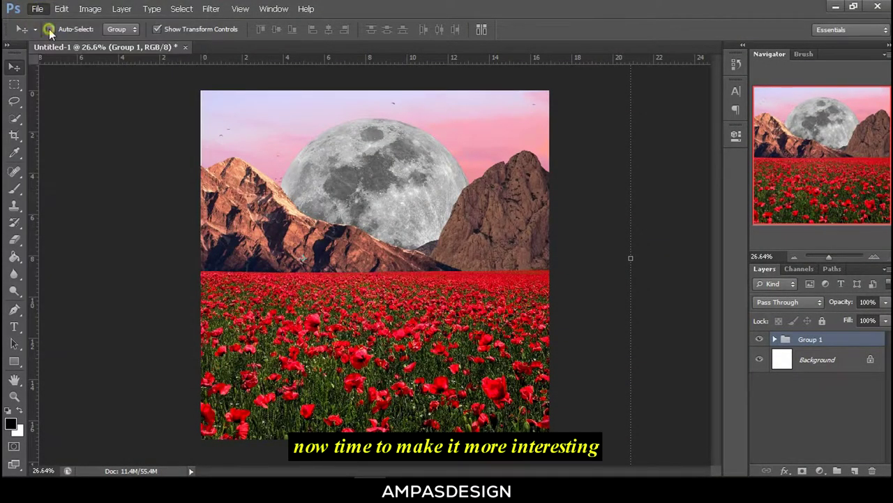
double_click(407, 122)
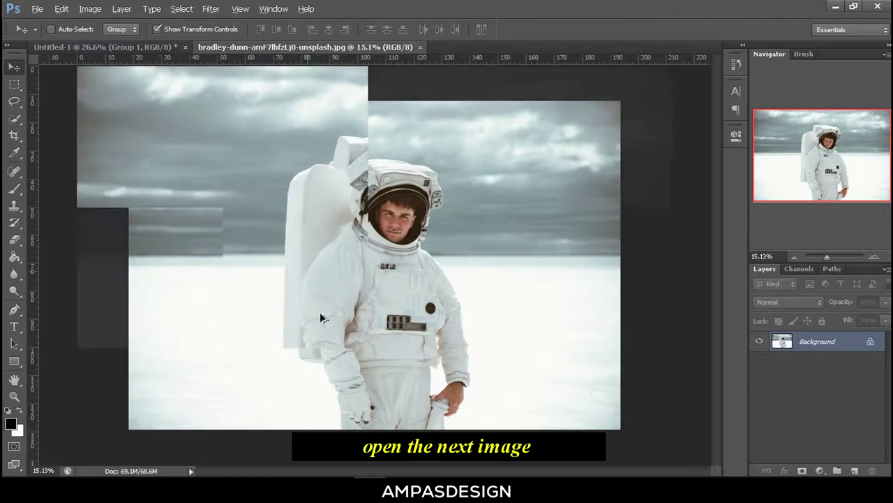
scroll(320, 312, up, 2)
scroll(319, 329, down, 3)
scroll(284, 310, up, 3)
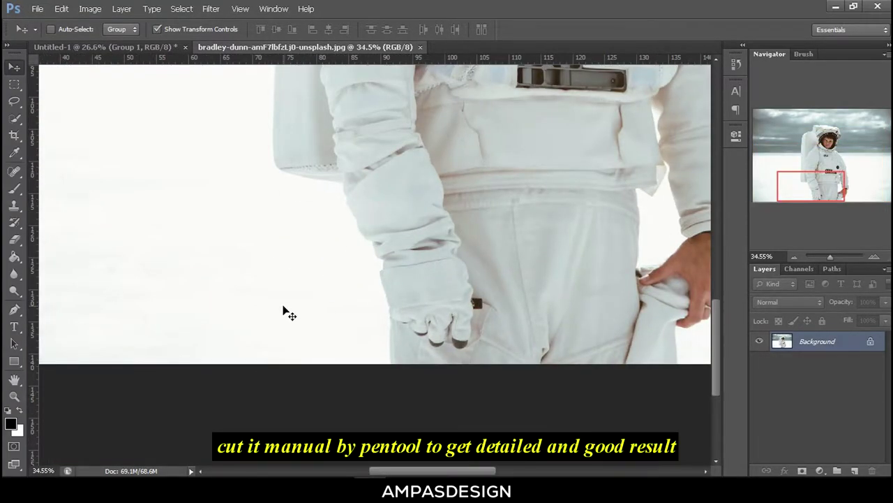
scroll(459, 272, up, 2)
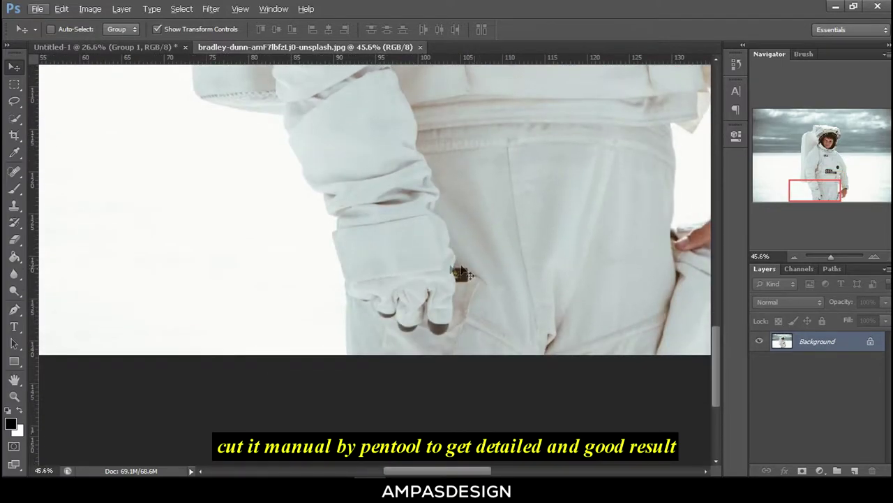
With the Pen tool in Path mode, trace anchors along the suit edge and around the glove.
click(14, 310)
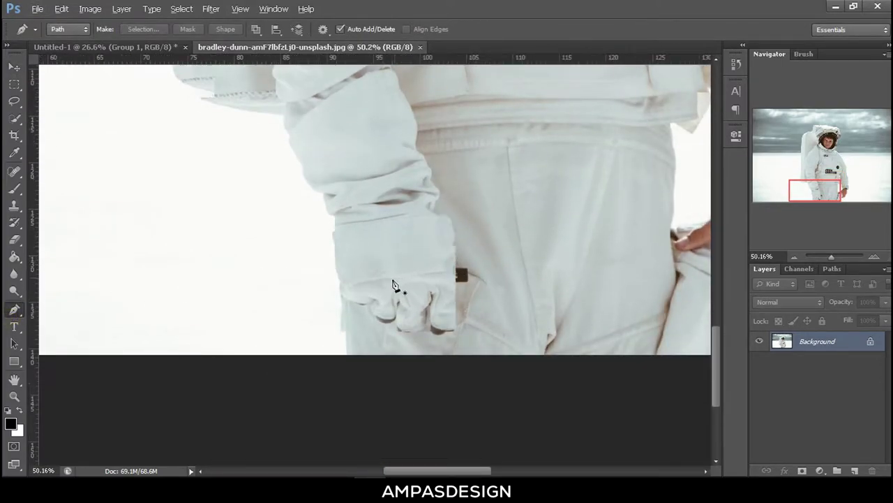
scroll(395, 285, up, 3)
scroll(362, 290, down, 1)
scroll(323, 333, up, 2)
click(323, 349)
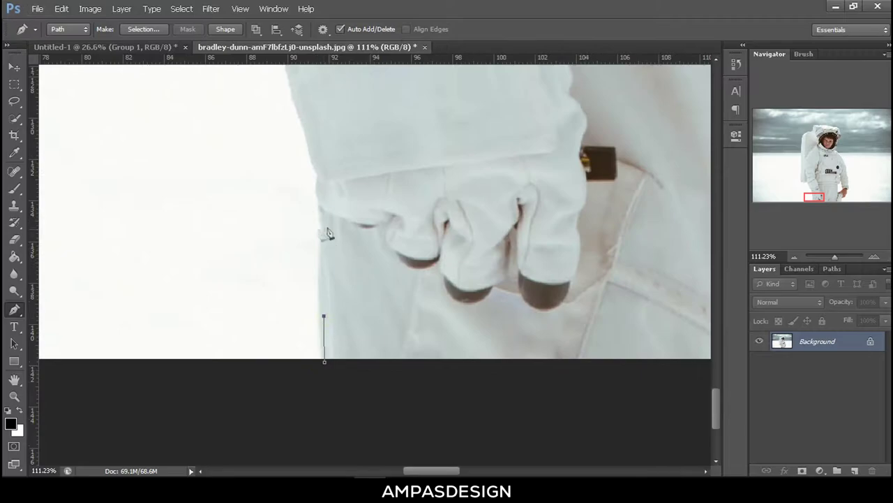
click(326, 230)
scroll(325, 230, up, 2)
scroll(326, 255, up, 2)
click(211, 153)
scroll(204, 144, up, 3)
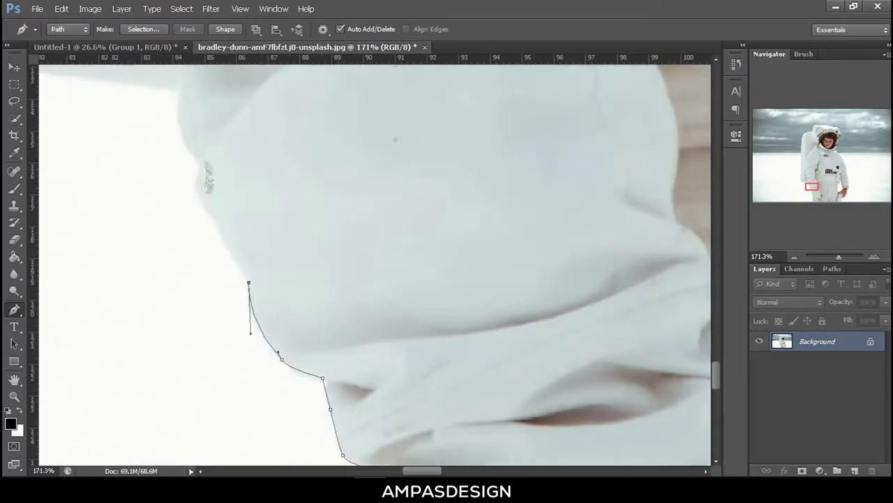
click(199, 196)
Extend the path up the suit's vertical edge and curve it over the shoulder.
scroll(199, 196, left, 3)
scroll(210, 209, up, 3)
click(241, 224)
scroll(241, 225, left, 2)
scroll(99, 183, up, 3)
click(136, 180)
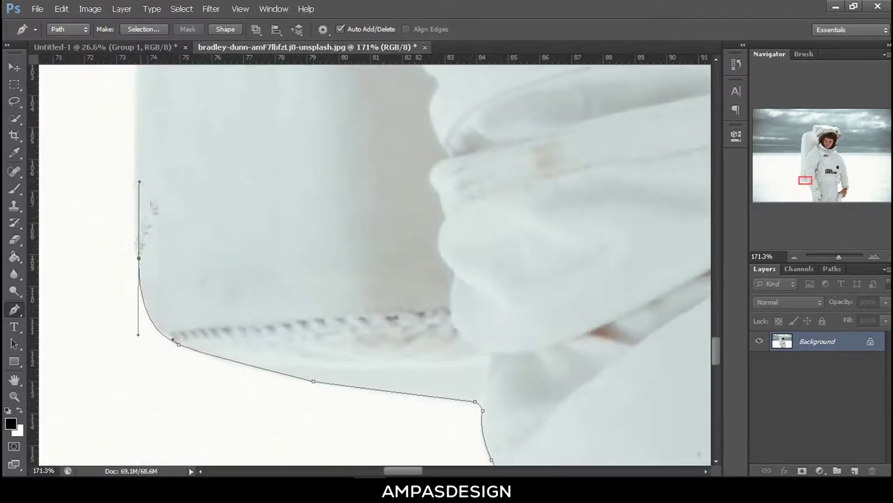
scroll(153, 189, up, 3)
scroll(139, 230, down, 1)
scroll(159, 193, up, 3)
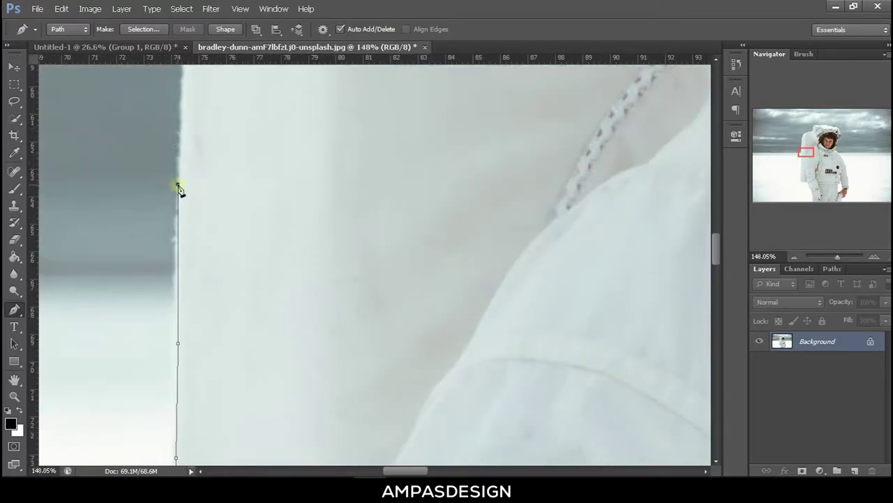
click(176, 186)
scroll(175, 185, up, 3)
click(216, 180)
scroll(329, 116, down, 1)
mouse_move(333, 127)
mouse_down()
mouse_move(351, 112)
mouse_move(447, 127)
mouse_up()
Trace the path up the backpack and across the top of the helmet pack.
click(475, 110)
scroll(539, 99, up, 5)
click(514, 189)
scroll(532, 116, right, 3)
scroll(447, 128, right, 5)
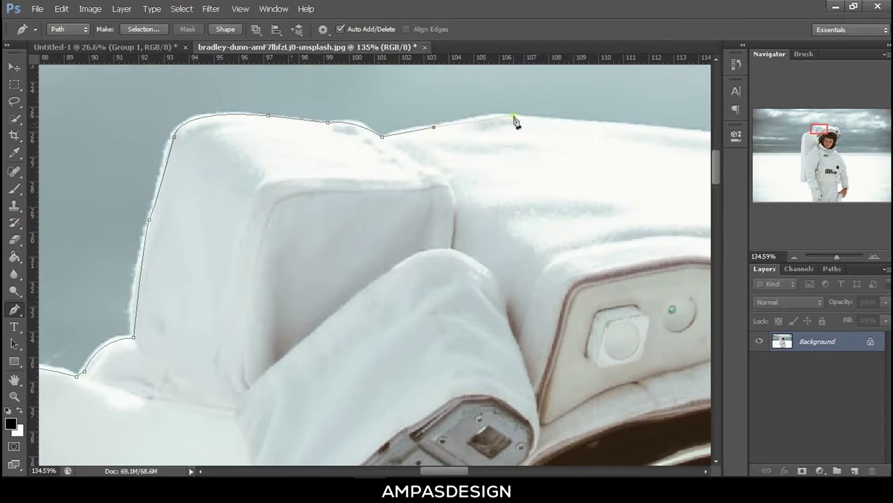
click(514, 119)
scroll(515, 119, right, 5)
scroll(578, 189, right, 3)
click(704, 214)
scroll(704, 214, right, 3)
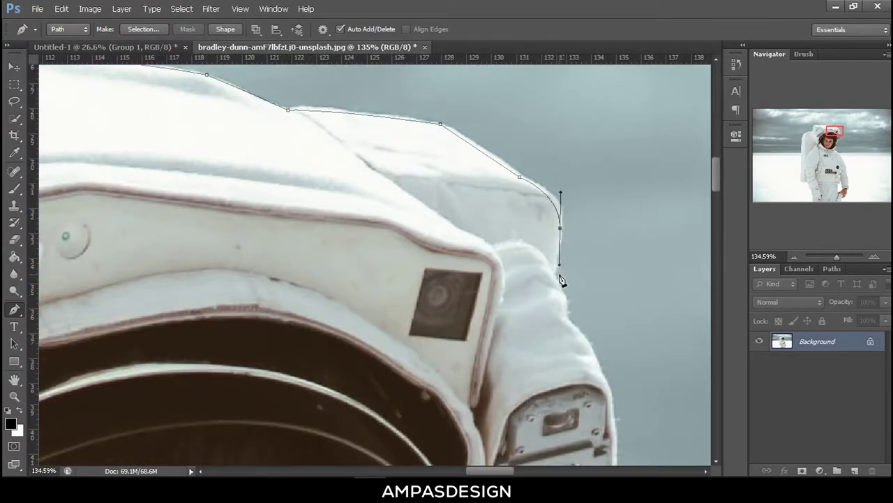
scroll(562, 279, down, 5)
scroll(570, 305, down, 5)
scroll(536, 314, up, 2)
Curve the path along the pack's bottom edge and down the helmet's edge.
click(535, 309)
drag(371, 349, 360, 352)
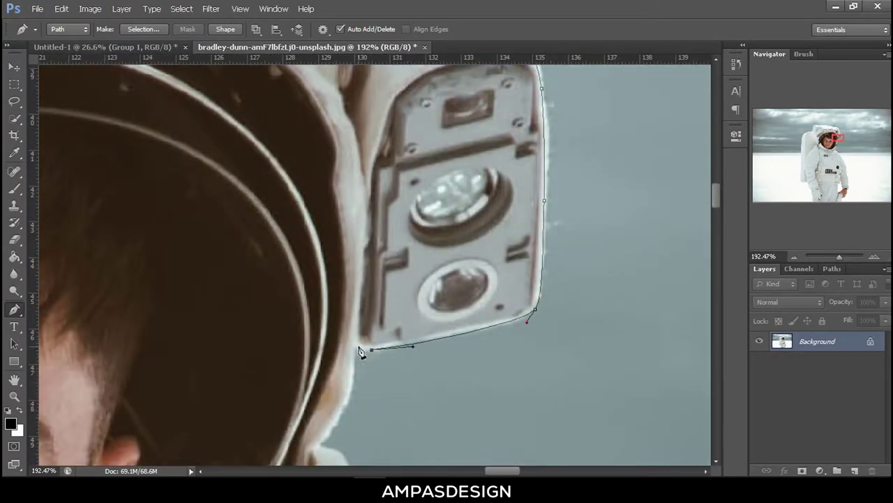
scroll(369, 299, down, 5)
click(369, 299)
scroll(365, 295, down, 3)
scroll(365, 295, down, 1)
click(369, 299)
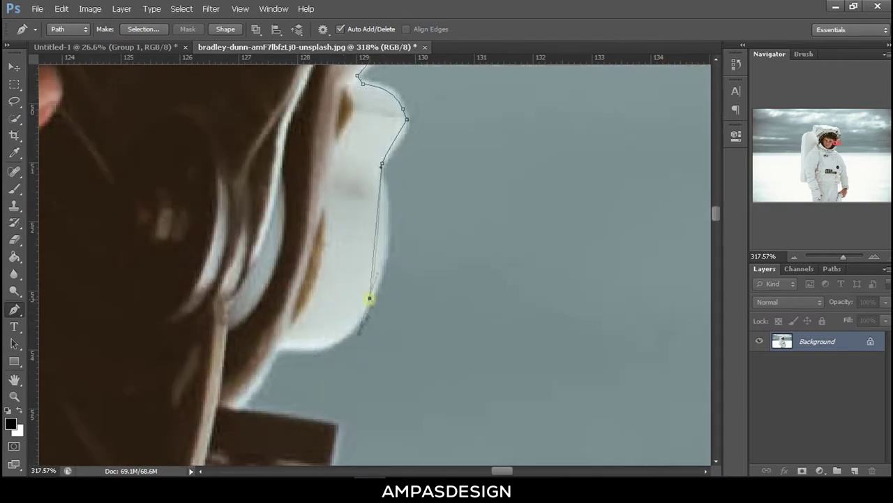
drag(281, 344, 210, 319)
scroll(218, 327, down, 3)
scroll(222, 327, down, 3)
scroll(227, 328, down, 3)
scroll(195, 208, up, 3)
scroll(419, 344, down, 5)
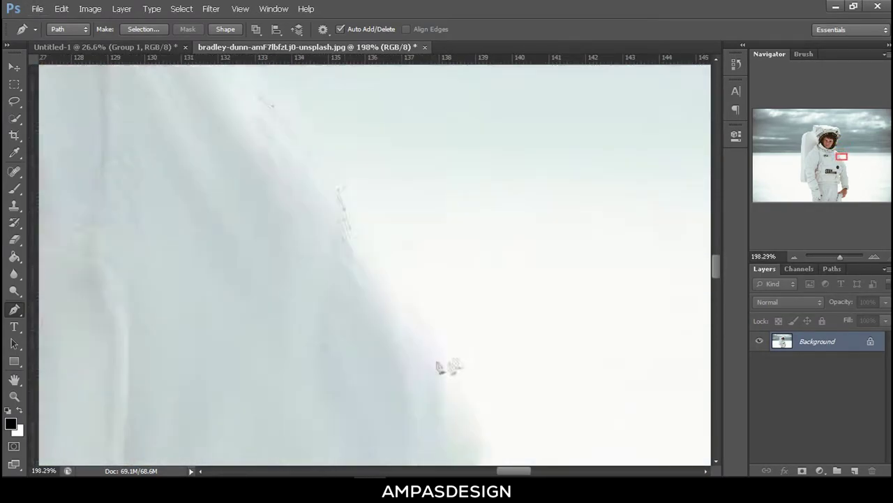
scroll(388, 319, up, 3)
drag(469, 319, 426, 352)
scroll(489, 328, down, 3)
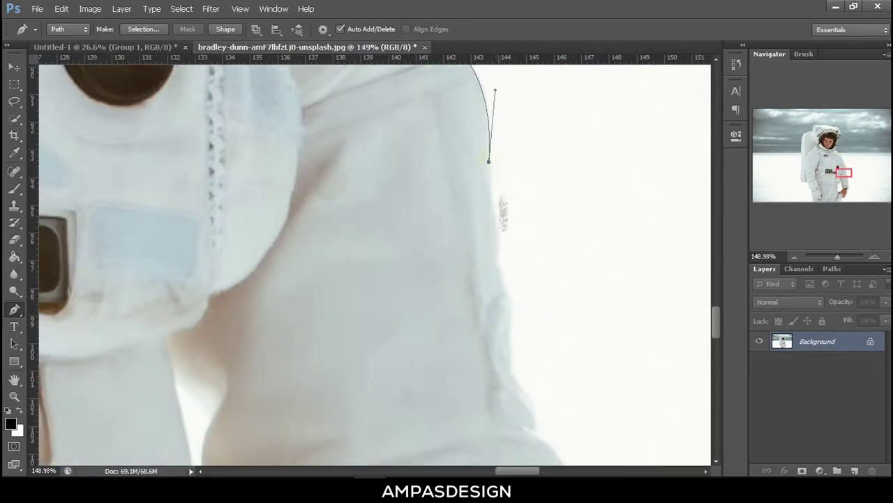
scroll(501, 213, down, 3)
scroll(550, 415, down, 3)
Trace the path down the sleeve to the cuff.
click(563, 368)
scroll(564, 377, down, 3)
drag(589, 168, 566, 192)
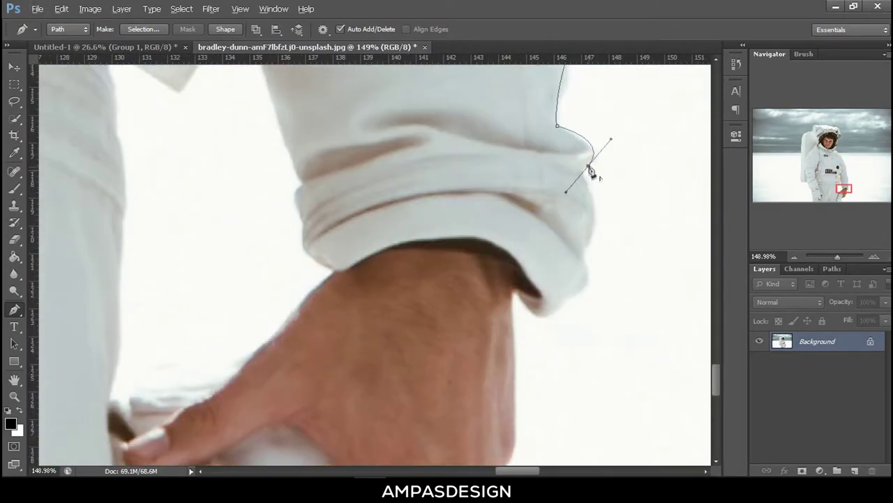
click(592, 189)
click(588, 246)
click(588, 281)
click(561, 301)
scroll(513, 301, down, 3)
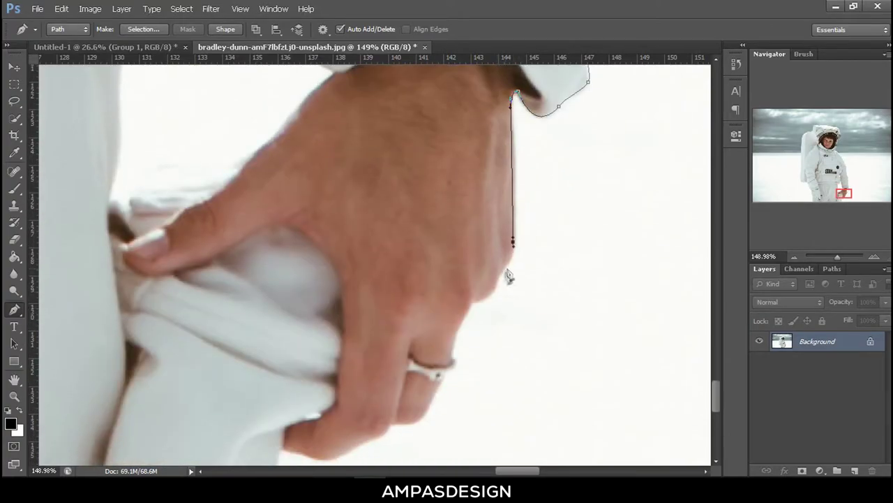
Trace around the hand's edge, past the ring finger and under the fingers.
click(504, 260)
click(472, 294)
scroll(454, 317, down, 2)
click(429, 318)
click(394, 332)
click(353, 349)
click(288, 363)
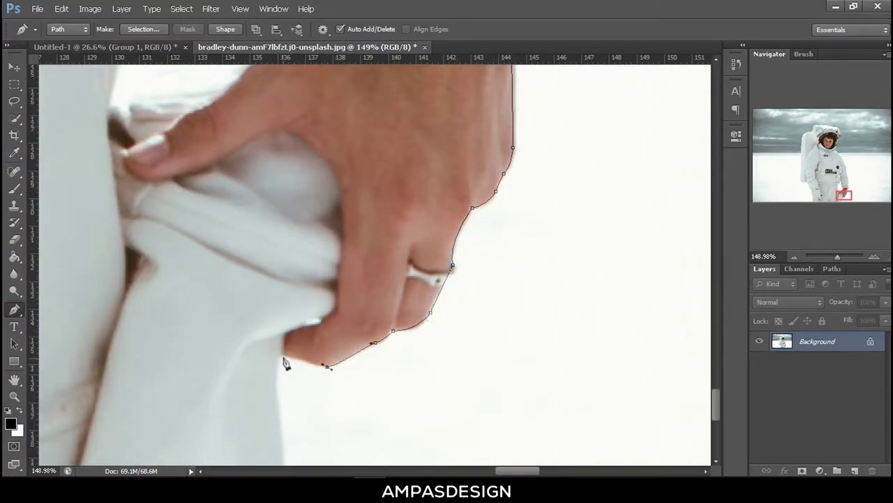
scroll(279, 314, down, 3)
scroll(109, 319, down, 3)
scroll(377, 307, up, 2)
Trace up the body edge, around the sleeve notch, and along the other hand's back and thumb.
click(377, 206)
scroll(377, 209, up, 3)
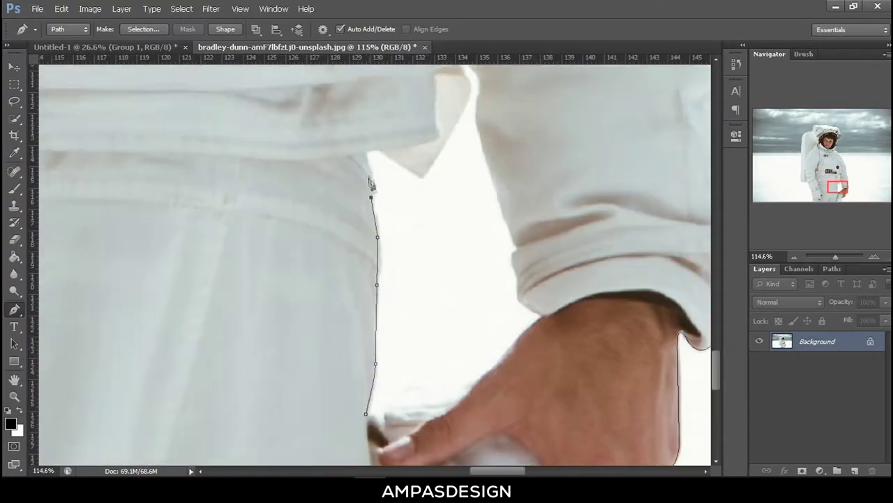
click(438, 199)
click(489, 139)
click(513, 196)
click(529, 276)
scroll(534, 298, down, 3)
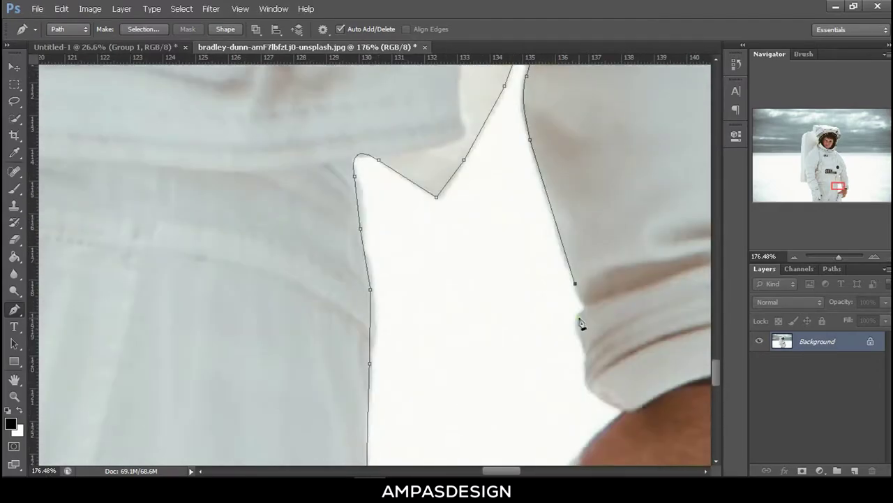
click(580, 319)
click(624, 358)
scroll(624, 359, down, 3)
click(576, 219)
click(514, 287)
click(385, 316)
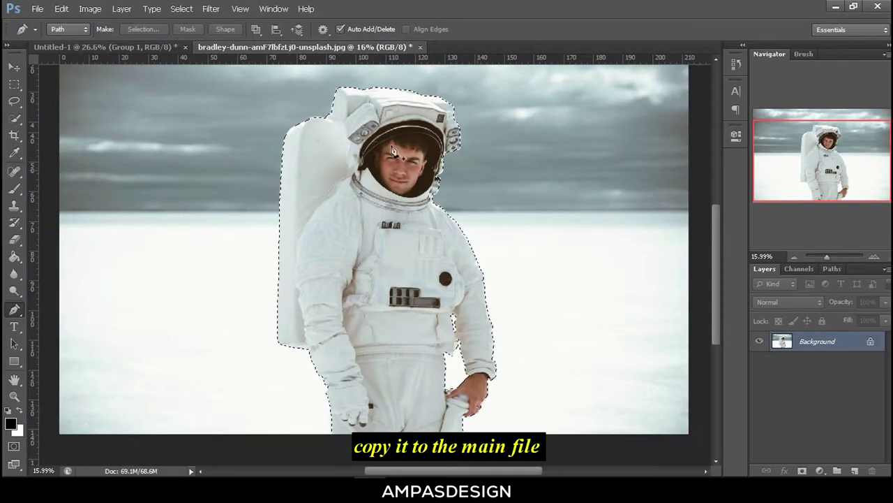
Paste the astronaut into Untitled-1, scale it to about a third, and place it in the poppy field.
click(156, 48)
key(ctrl+v)
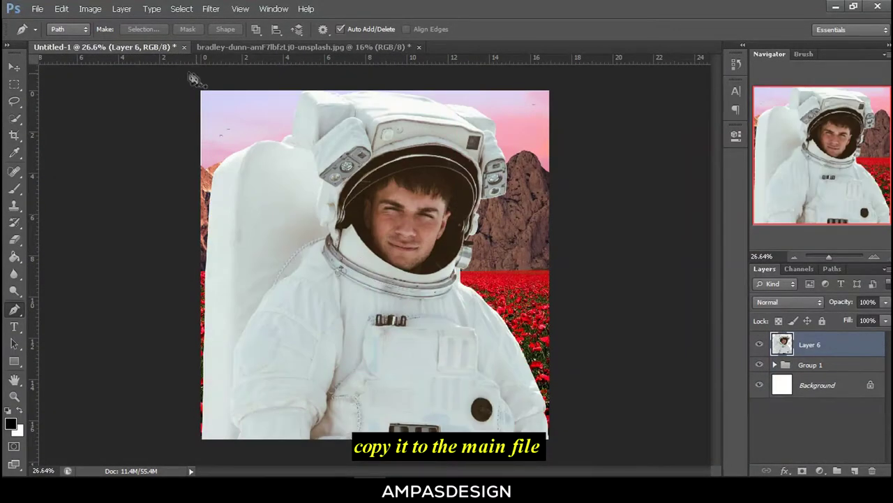
click(14, 68)
key(ctrl+t)
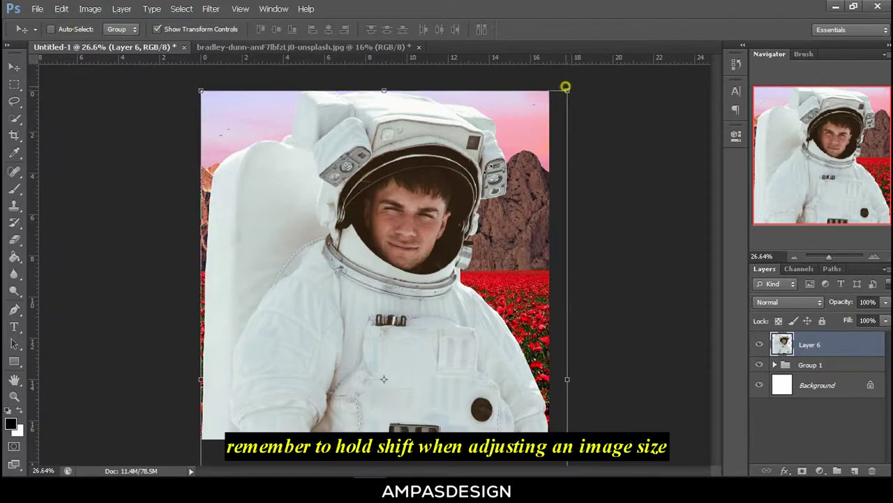
drag(566, 84, 399, 354)
drag(373, 389, 454, 142)
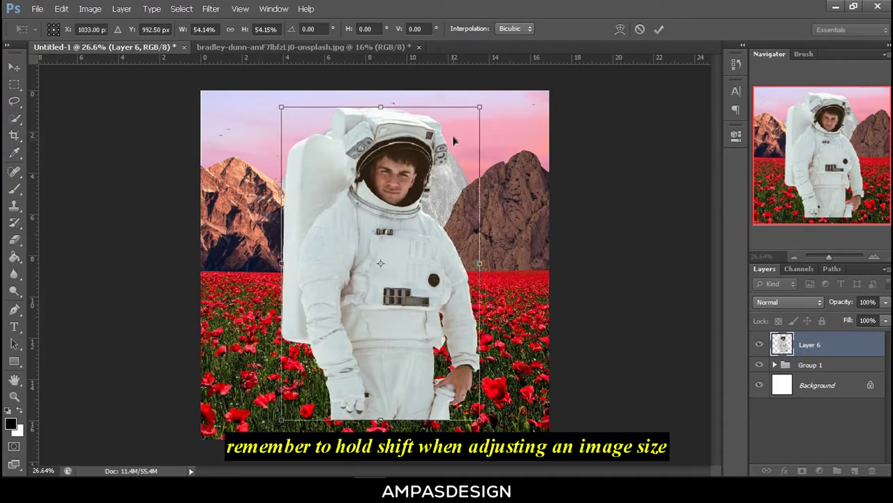
drag(482, 106, 398, 239)
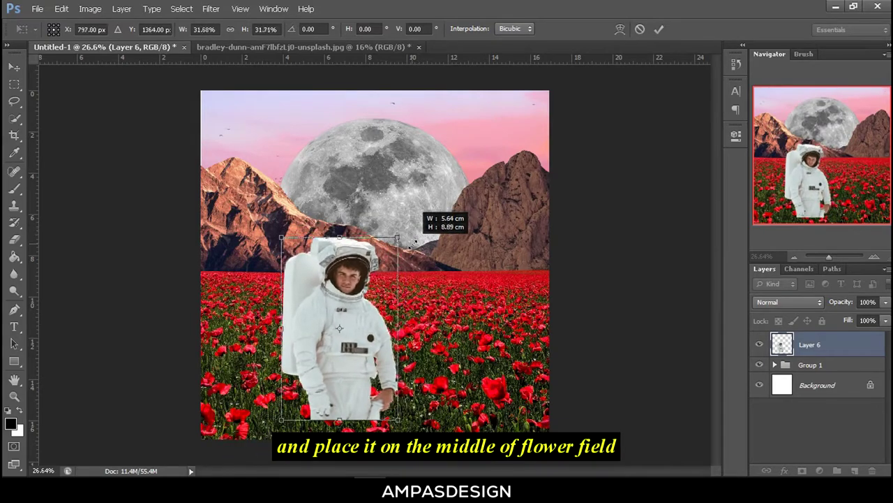
mouse_move(368, 322)
mouse_down()
mouse_move(424, 270)
mouse_move(416, 258)
mouse_up()
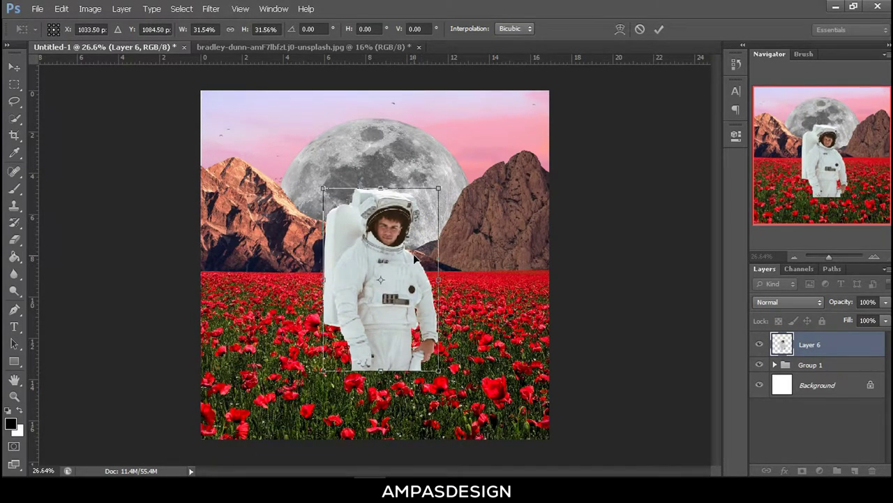
key(Return)
Centre the astronaut horizontally, lower it into the poppies, and close the source photo unsaved.
key(ctrl+a)
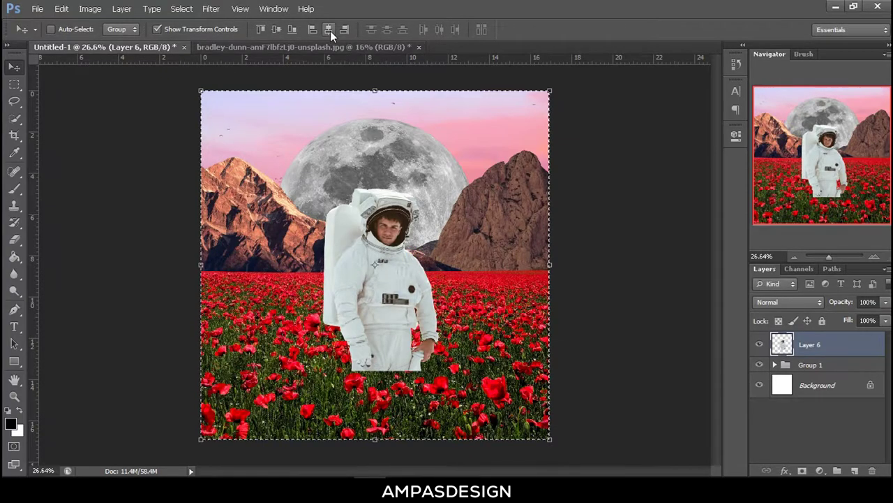
click(328, 29)
key(ctrl+d)
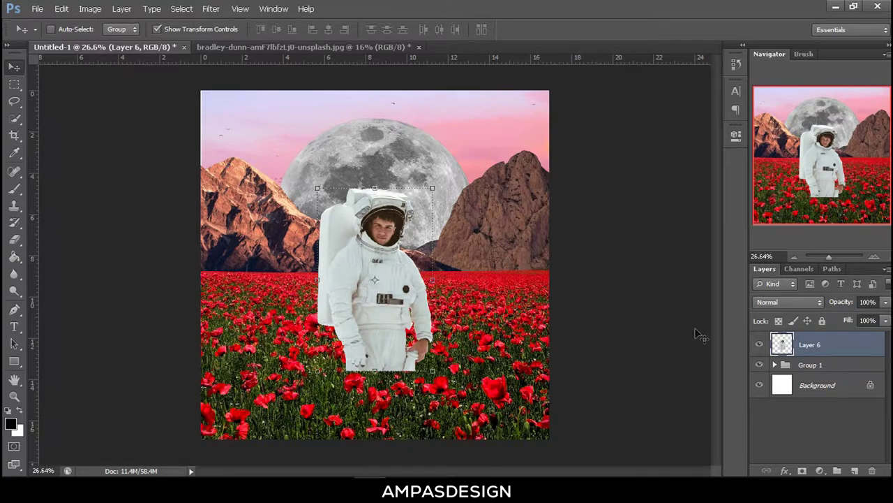
mouse_move(408, 242)
mouse_down()
mouse_move(403, 257)
mouse_move(384, 253)
mouse_up()
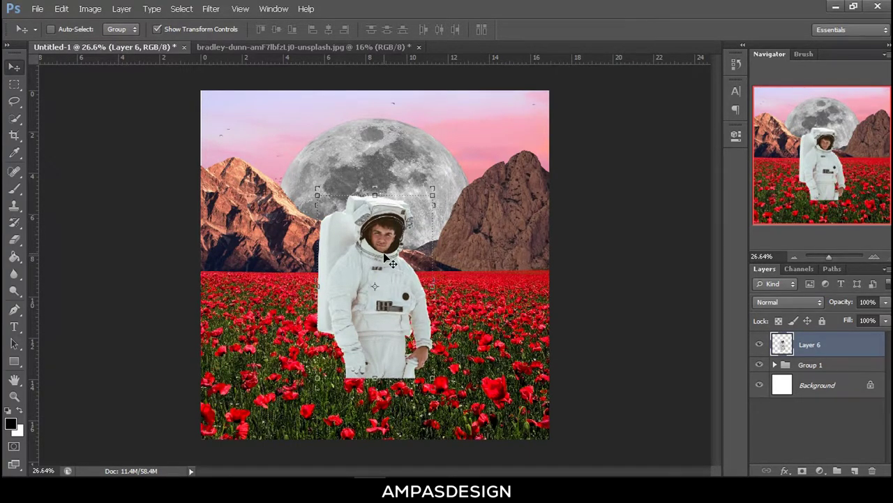
key(ctrl+a)
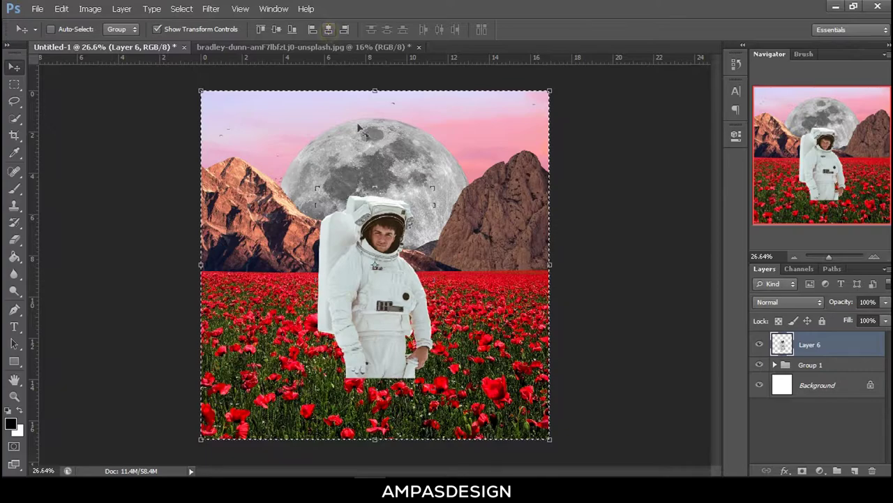
key(ctrl+d)
click(419, 47)
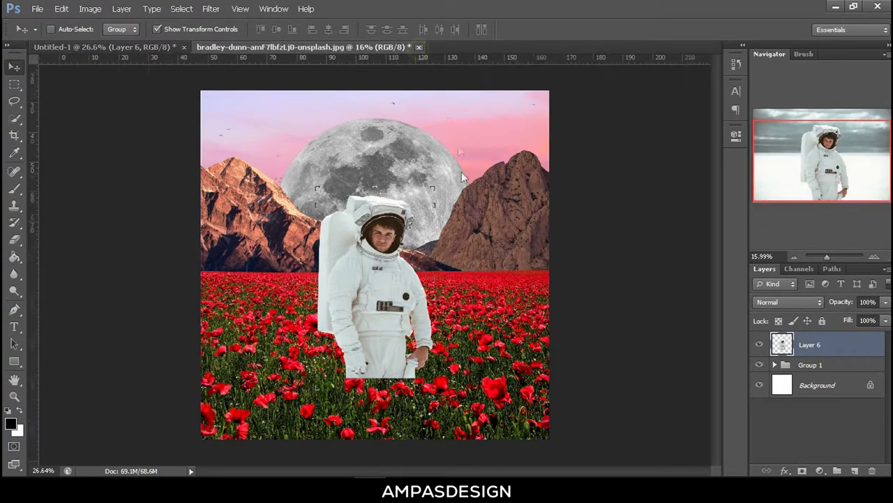
click(450, 194)
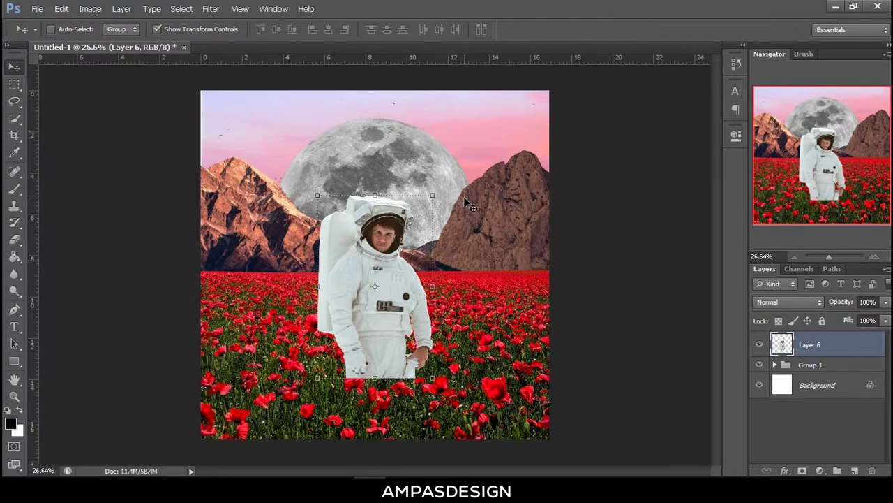
Zoom in on the helmet and place the first Pen anchor on the visor's inner edge.
scroll(471, 232, up, 2)
scroll(446, 195, up, 2)
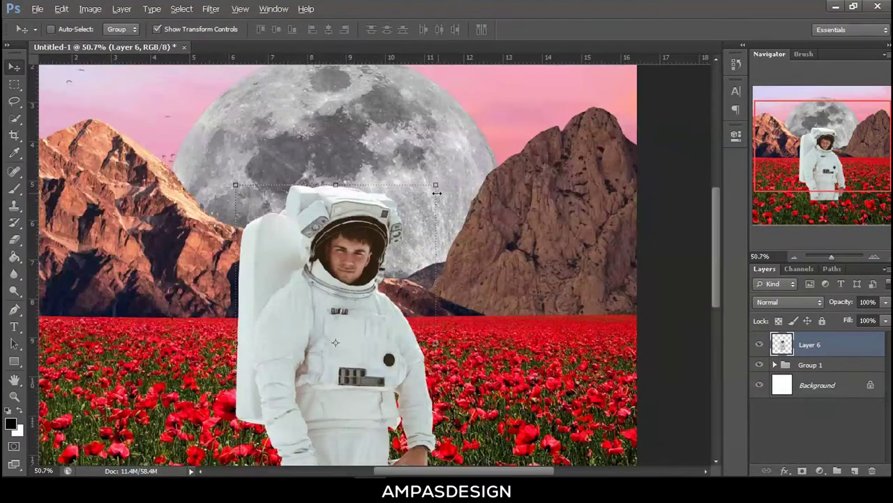
scroll(446, 195, up, 2)
scroll(351, 246, up, 2)
scroll(204, 269, up, 2)
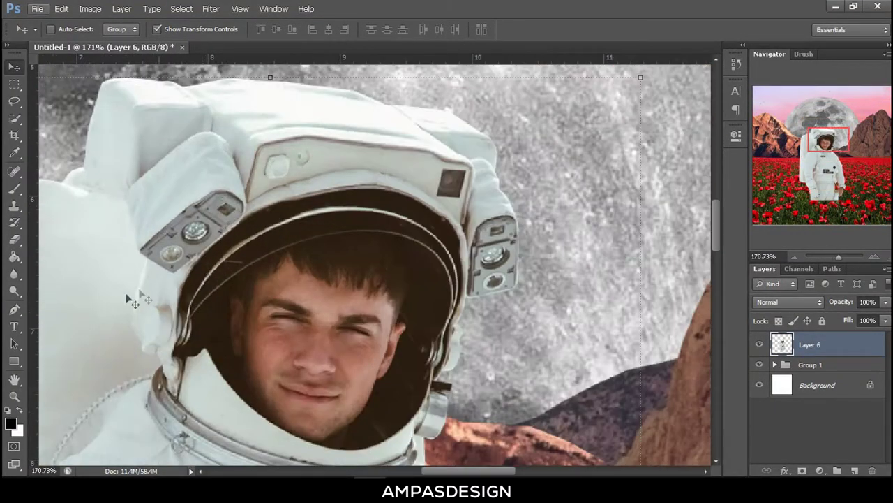
click(14, 309)
scroll(239, 323, up, 1)
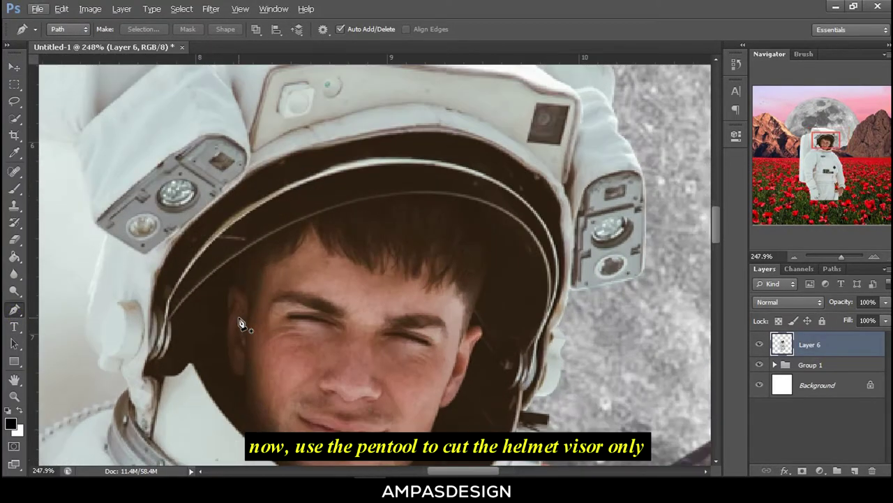
scroll(200, 224, up, 2)
click(191, 270)
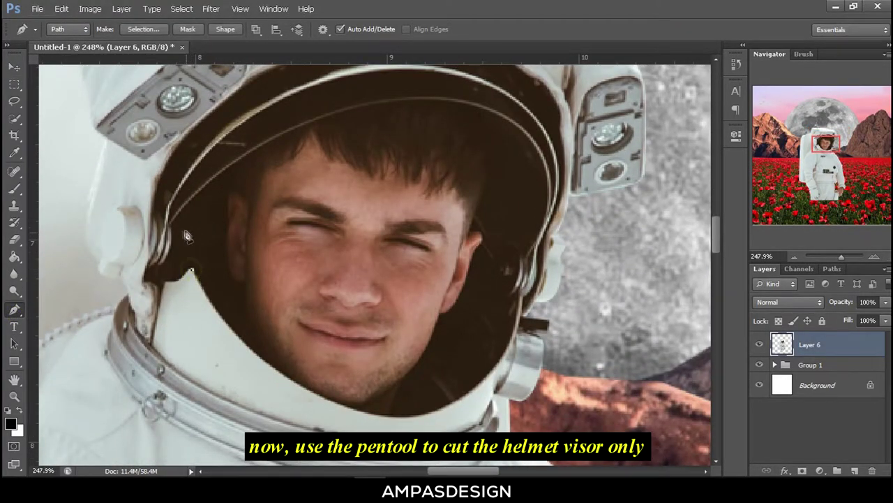
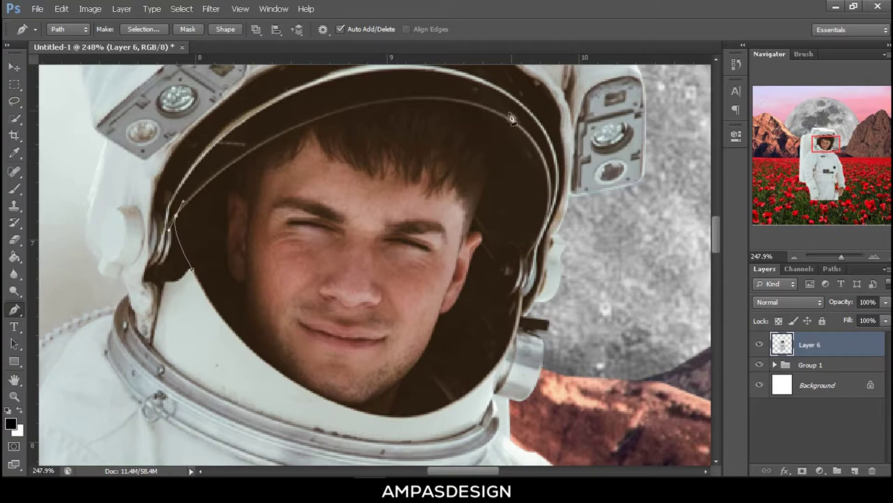
Trace the visor's rim, right edge and lower edge with the Pen tool.
drag(496, 115, 686, 181)
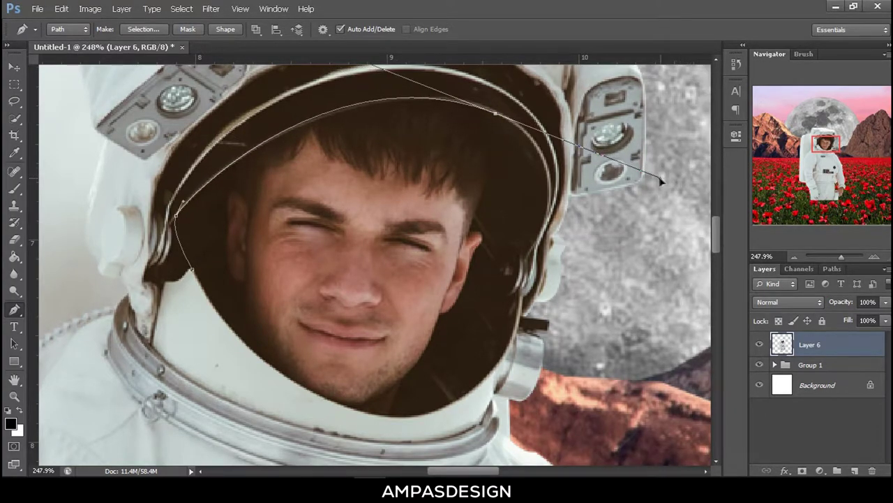
drag(686, 182, 649, 186)
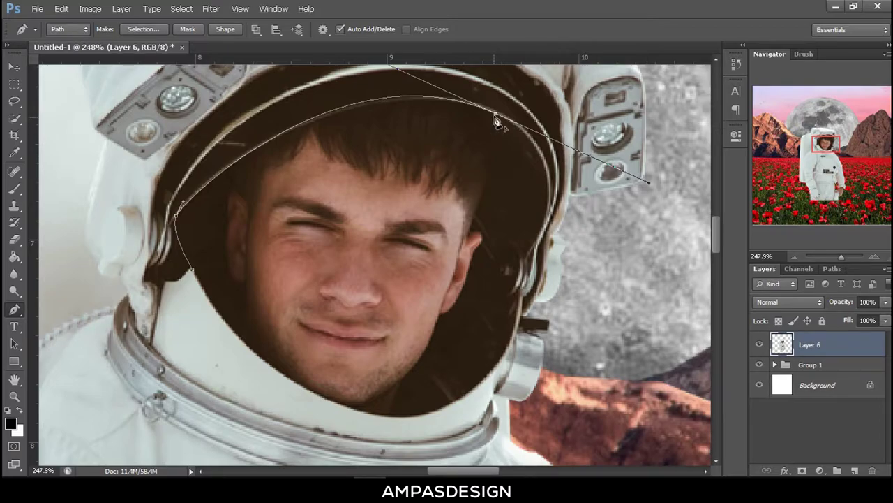
drag(525, 259, 455, 371)
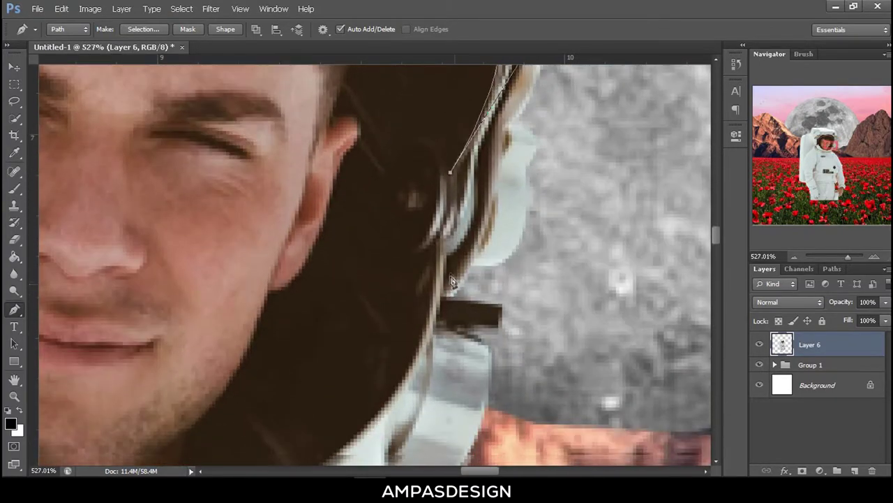
drag(438, 243, 422, 263)
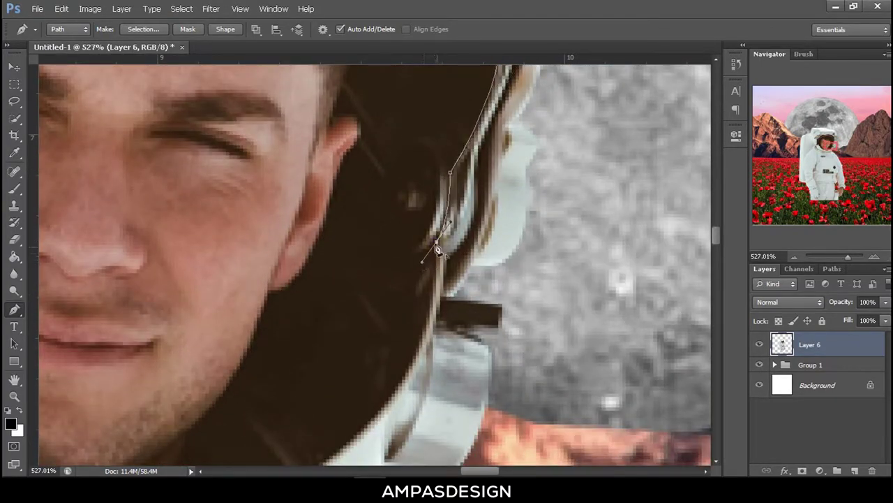
scroll(441, 259, down, 3)
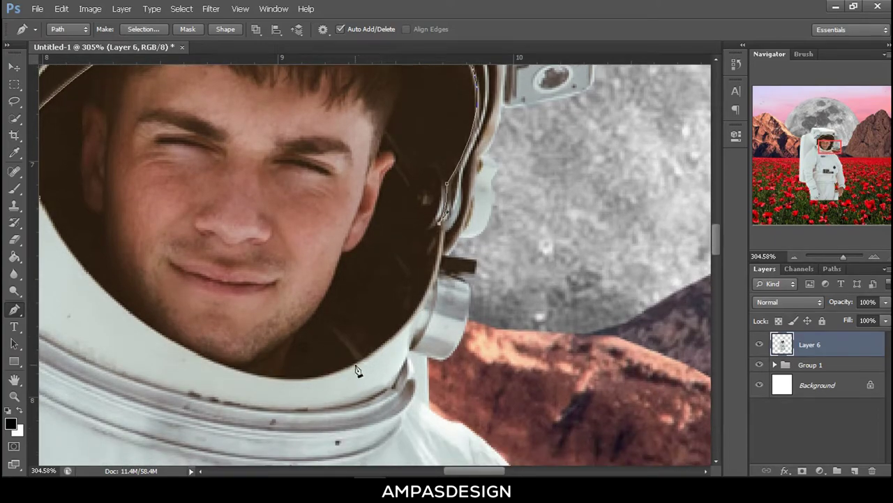
drag(352, 364, 262, 404)
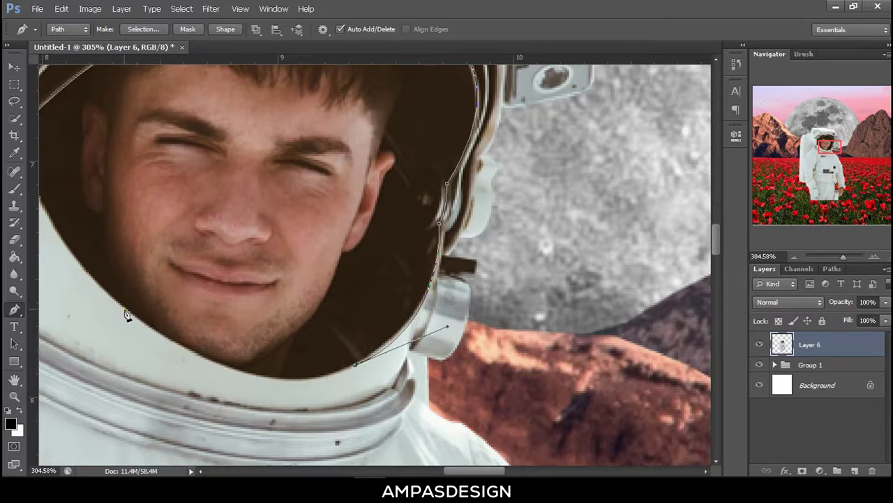
mouse_move(127, 315)
mouse_down()
mouse_move(96, 198)
mouse_move(120, 202)
mouse_up()
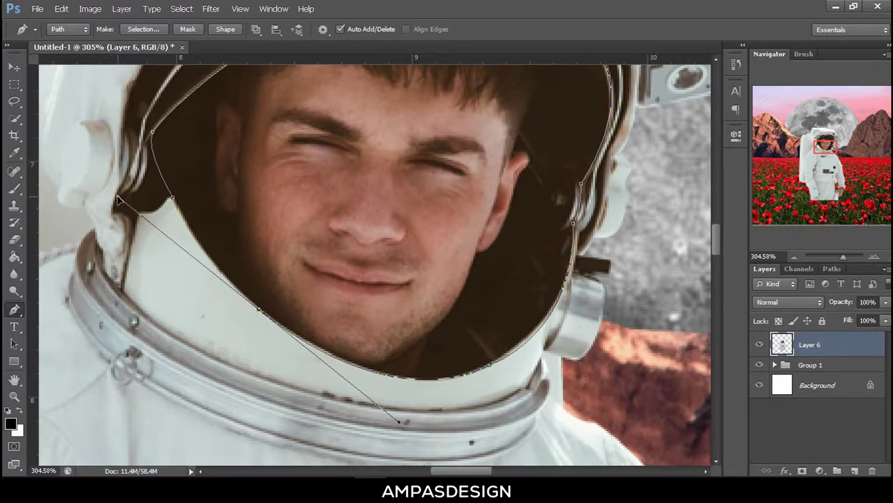
Add points along the visor rim and close the visor outline path.
click(537, 337)
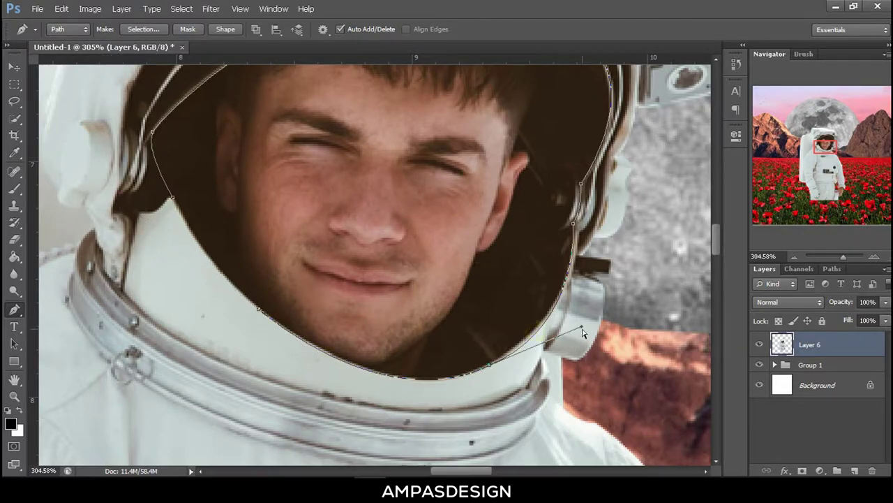
drag(581, 333, 579, 317)
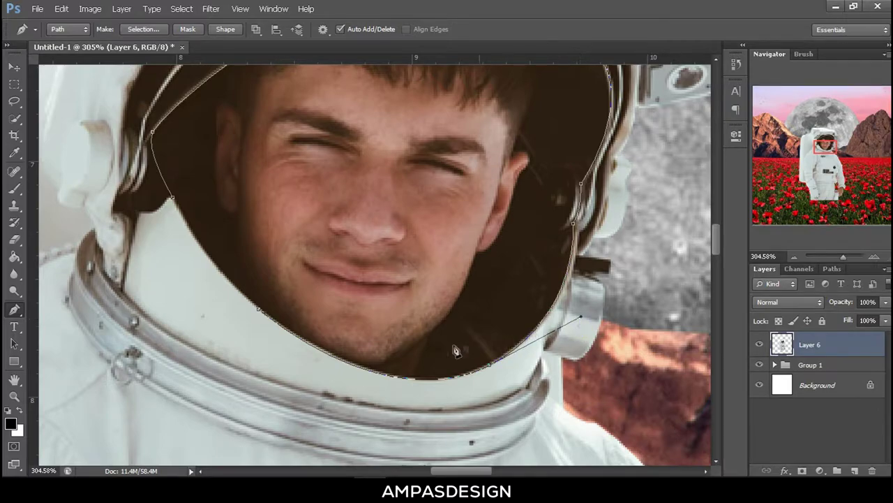
click(260, 311)
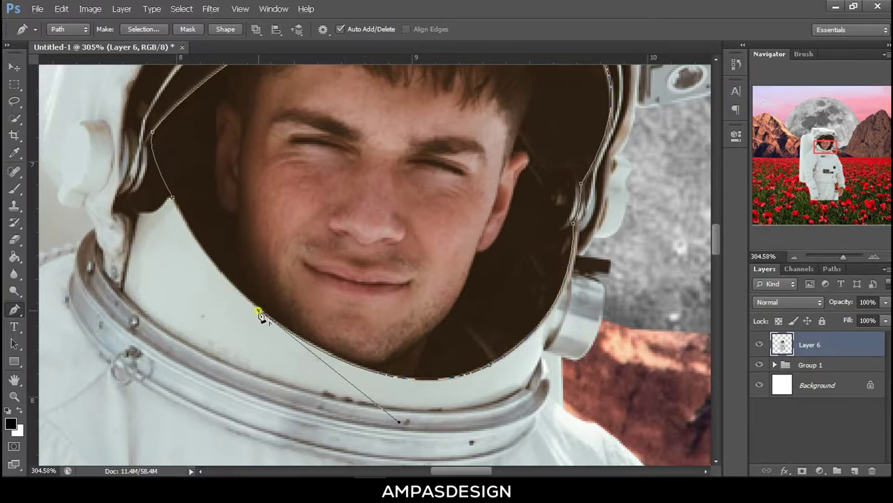
drag(174, 201, 155, 138)
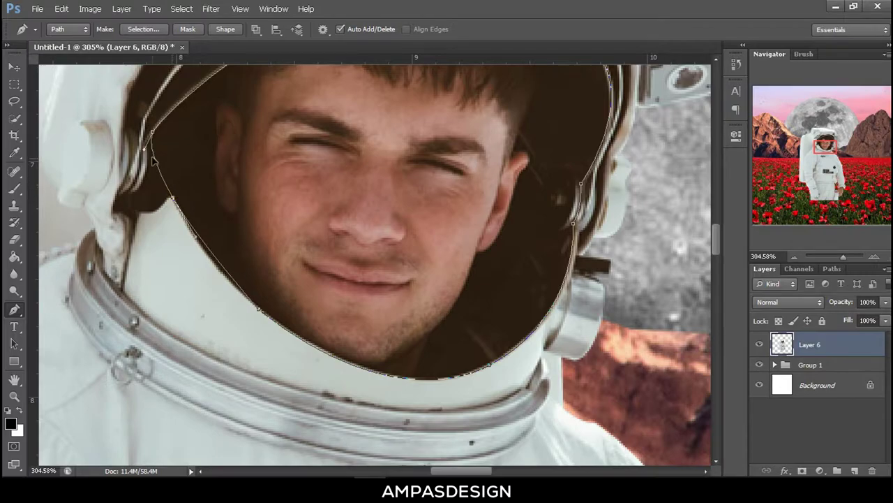
ctrl+click(314, 171)
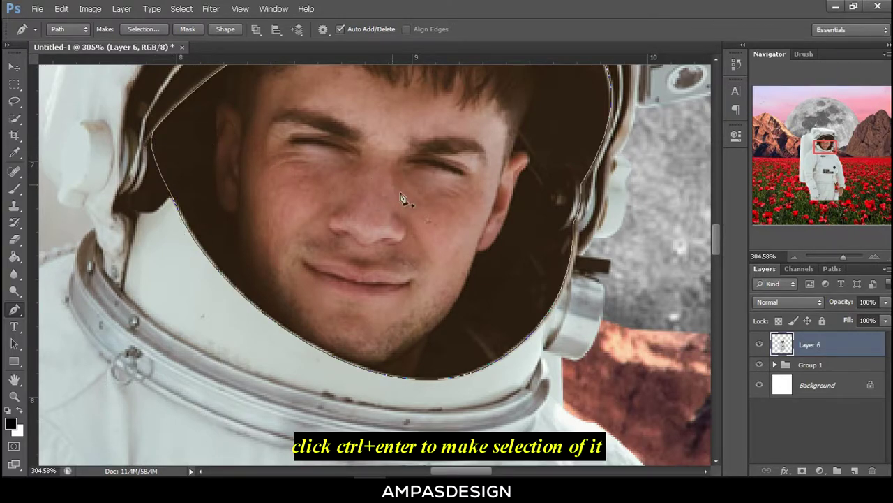
Copy the visor face onto new Layer 7, then bring up the Open dialog.
key(ctrl+Return)
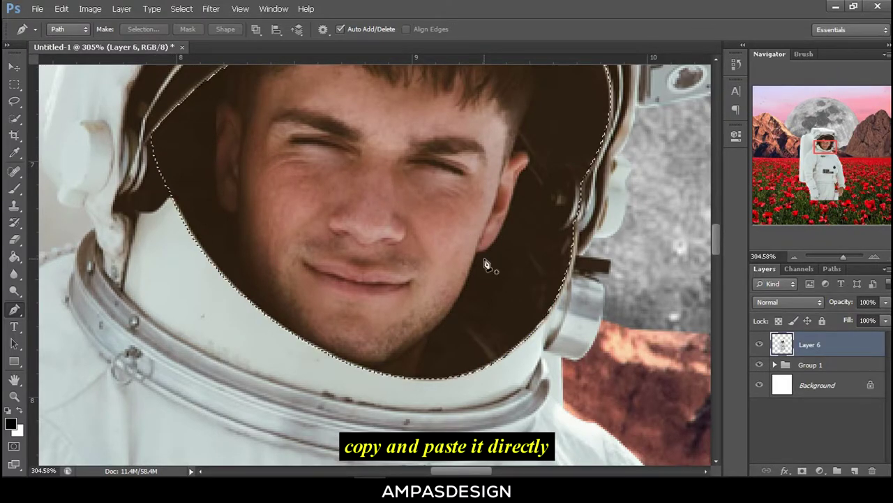
key(ctrl+j)
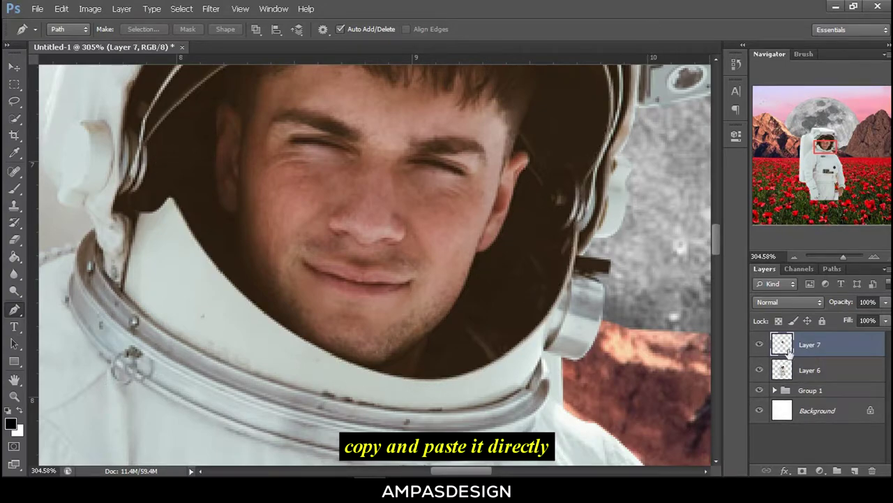
click(760, 365)
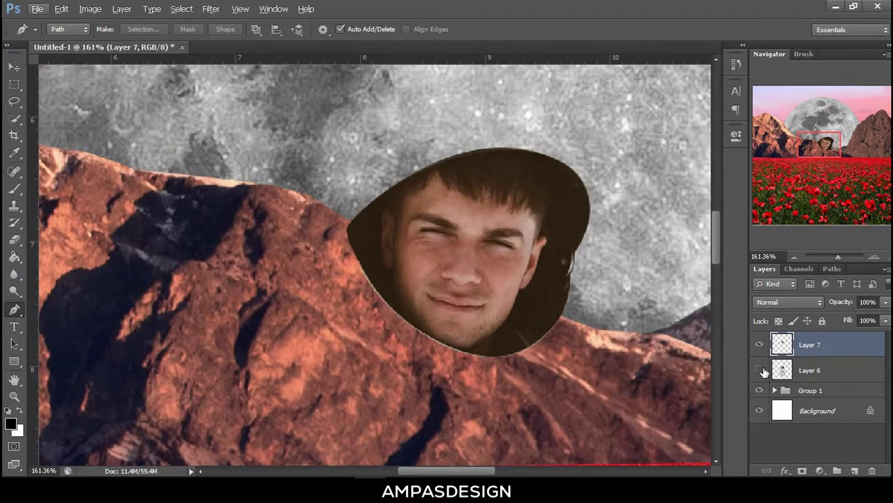
click(760, 370)
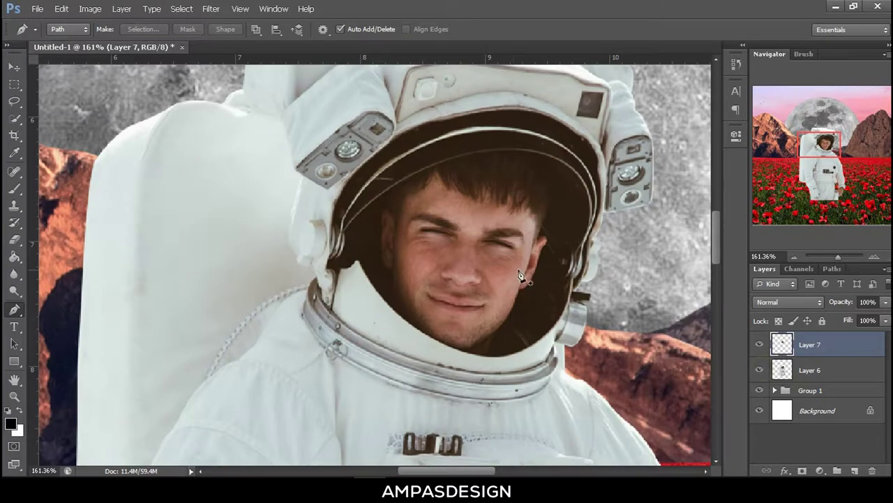
click(37, 8)
click(49, 34)
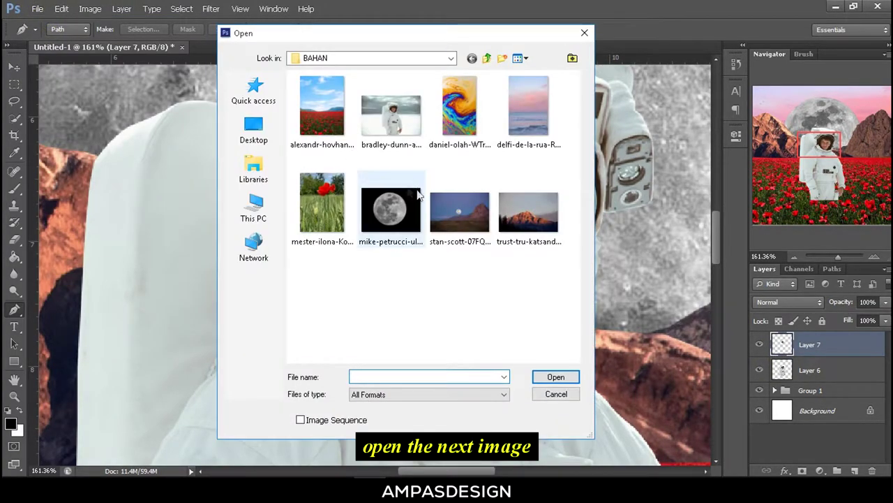
Open the colourful swirl image and paste all of it into the collage as Layer 8.
click(466, 120)
click(574, 376)
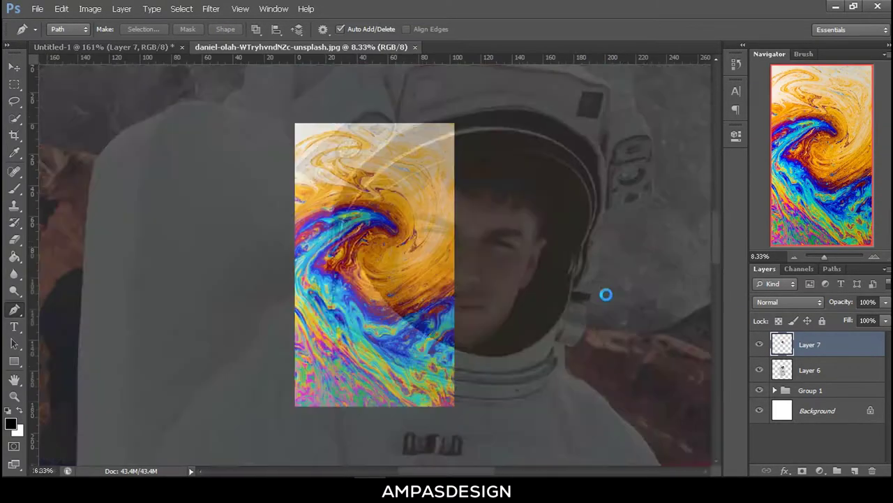
key(ctrl+a)
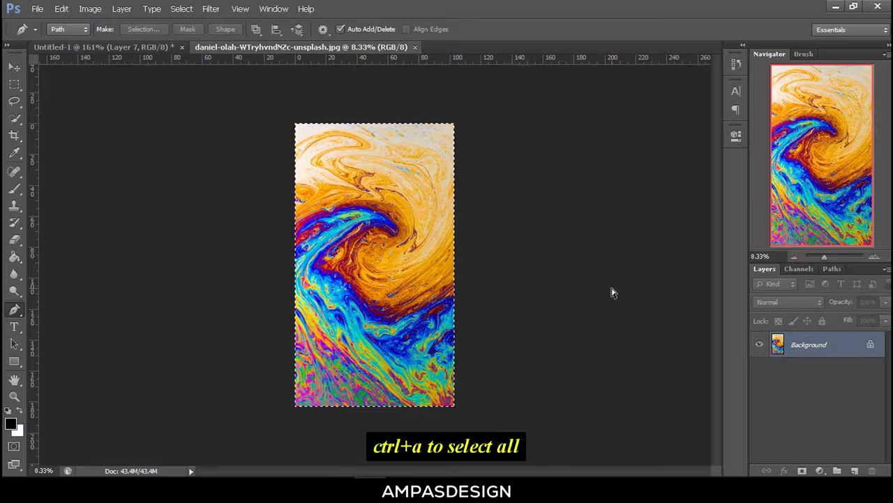
click(153, 49)
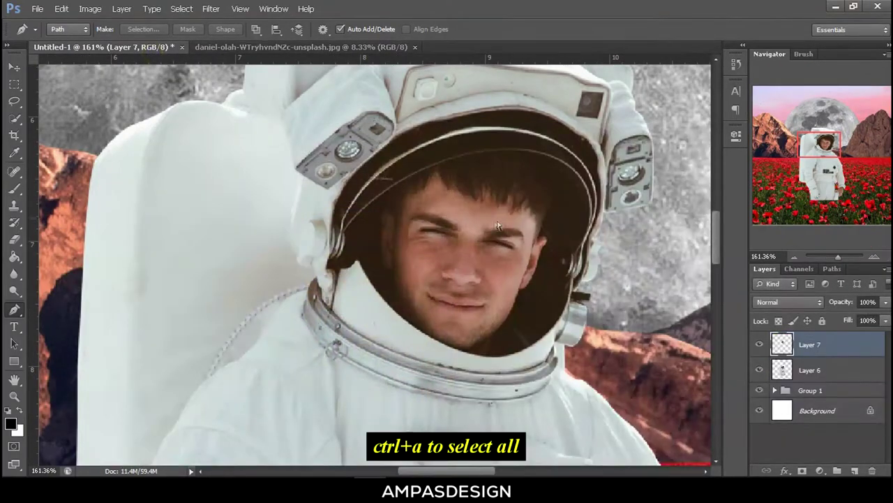
key(ctrl+v)
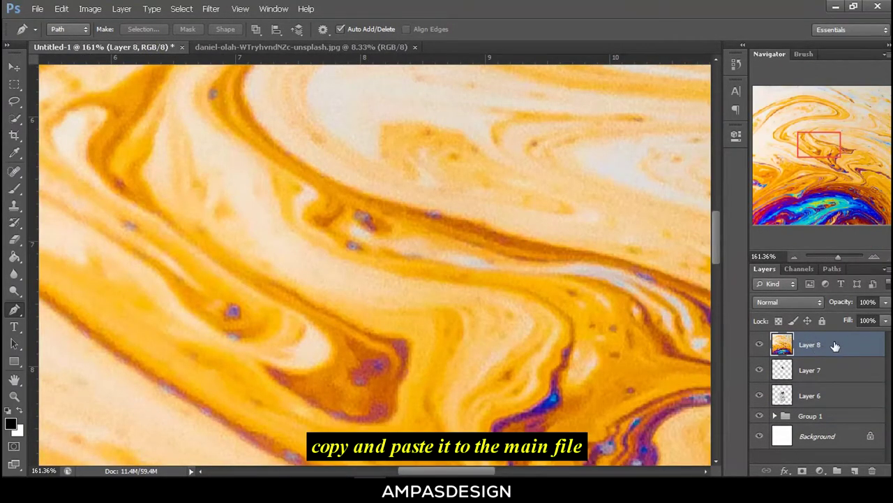
Clip Layer 8 to the visor face layer as a clipping mask.
scroll(591, 349, down, 1)
scroll(594, 349, down, 1)
right_click(830, 348)
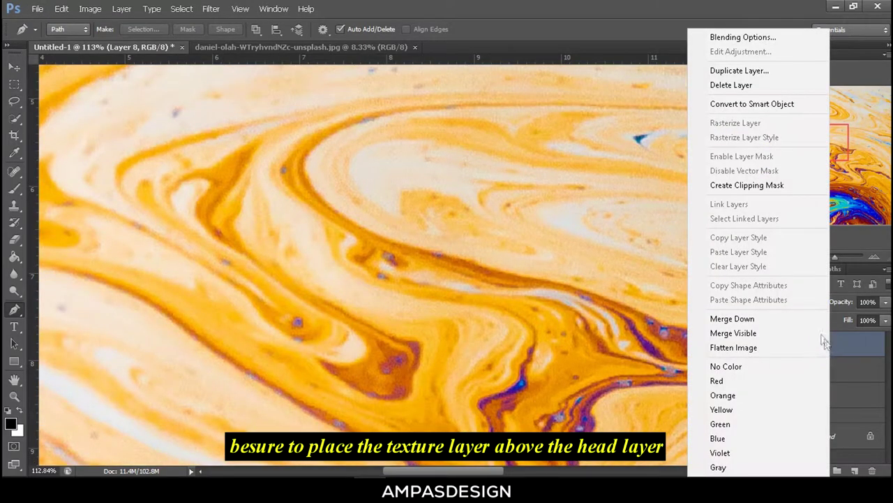
click(747, 185)
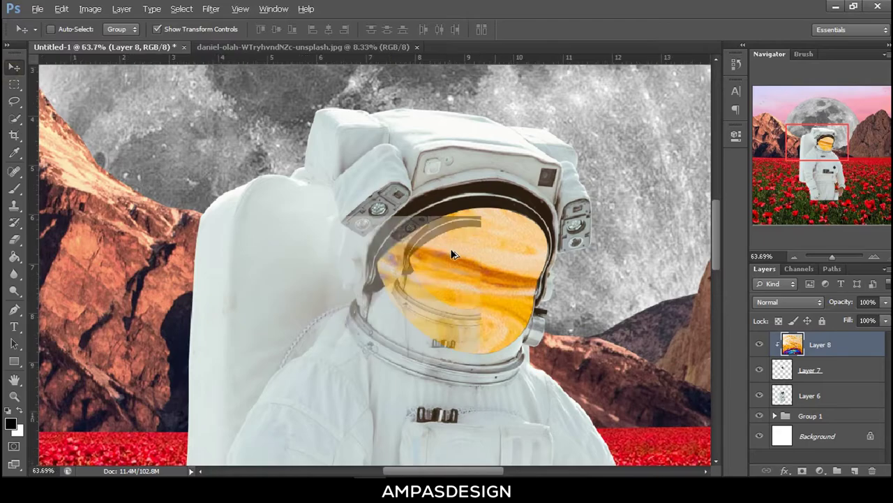
scroll(453, 255, down, 4)
scroll(489, 231, down, 3)
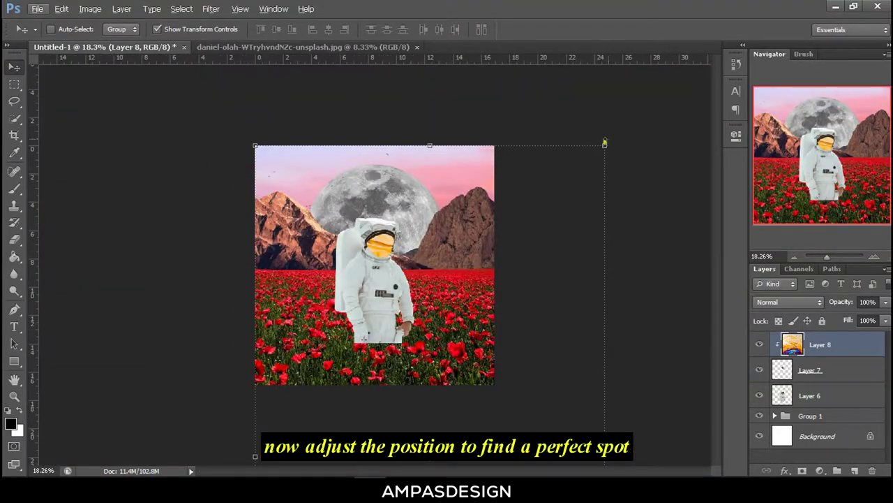
Scale the swirl texture to about 12% and position its orange swirl over the visor.
mouse_move(605, 143)
mouse_down()
mouse_move(455, 397)
mouse_move(429, 459)
mouse_move(482, 158)
mouse_up()
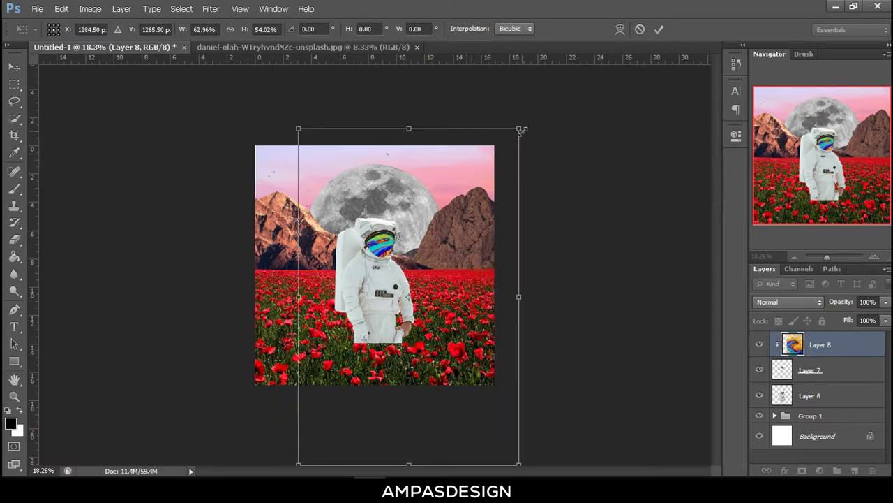
drag(521, 131, 412, 291)
drag(368, 342, 400, 221)
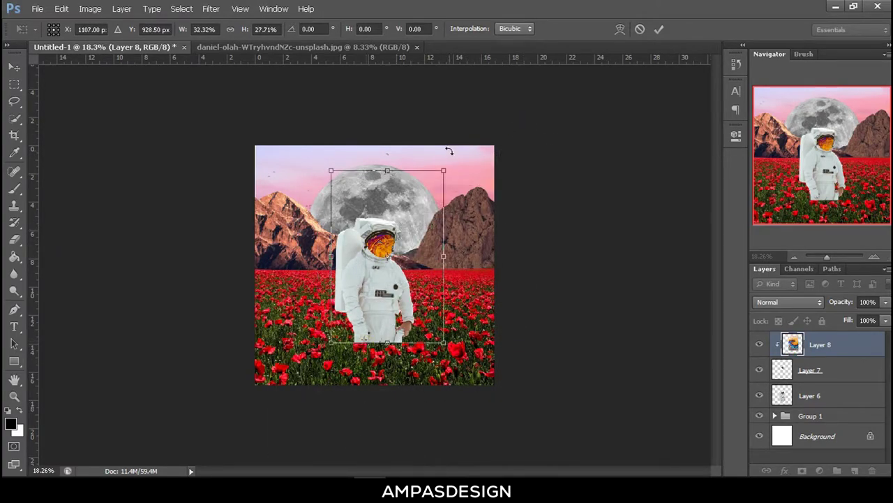
drag(448, 169, 373, 278)
scroll(383, 257, up, 3)
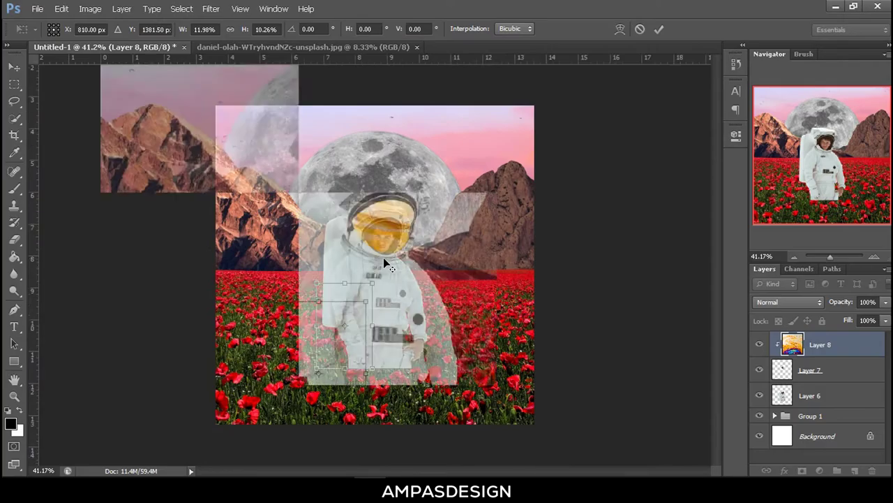
drag(318, 373, 401, 235)
scroll(453, 220, up, 3)
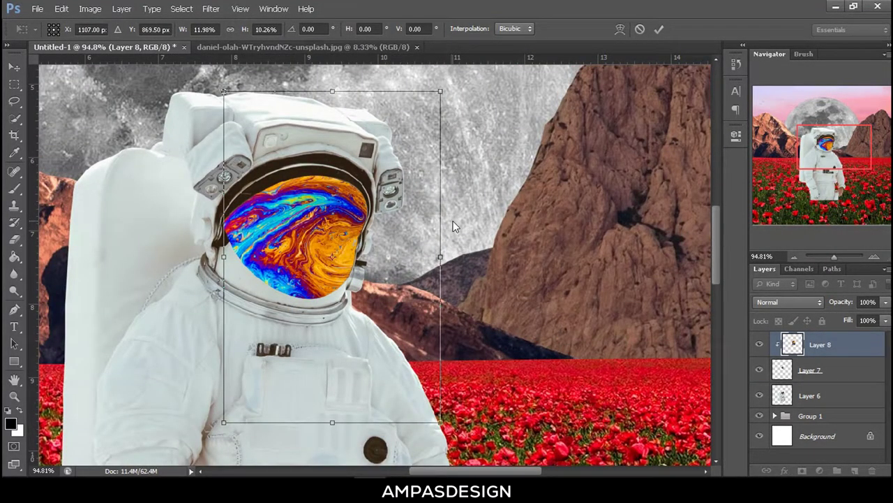
mouse_move(371, 187)
mouse_down()
mouse_move(325, 212)
mouse_move(298, 207)
mouse_move(309, 206)
mouse_up()
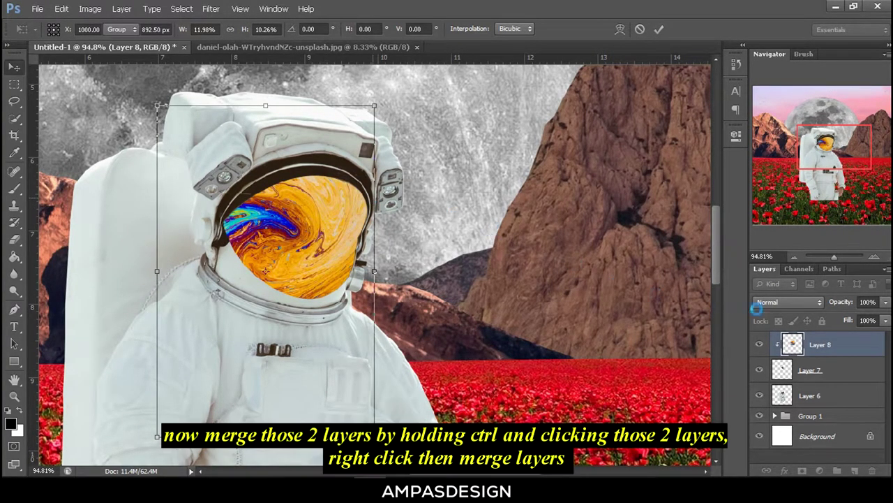
Commit the swirl transform and merge Layer 7 and Layer 8 into one layer.
key(Return)
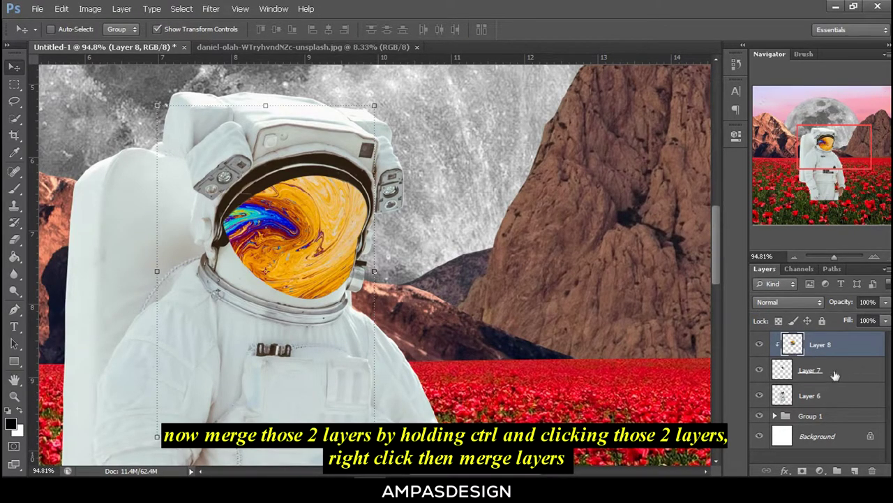
ctrl+click(838, 372)
right_click(838, 370)
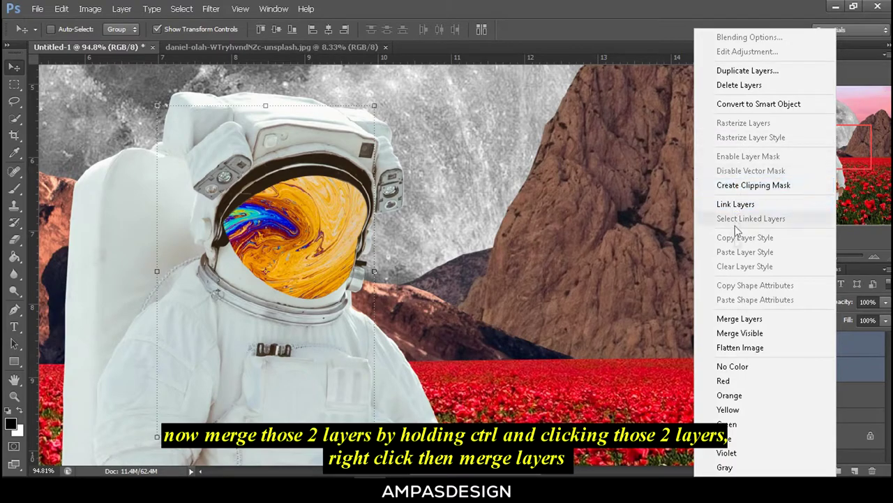
click(739, 319)
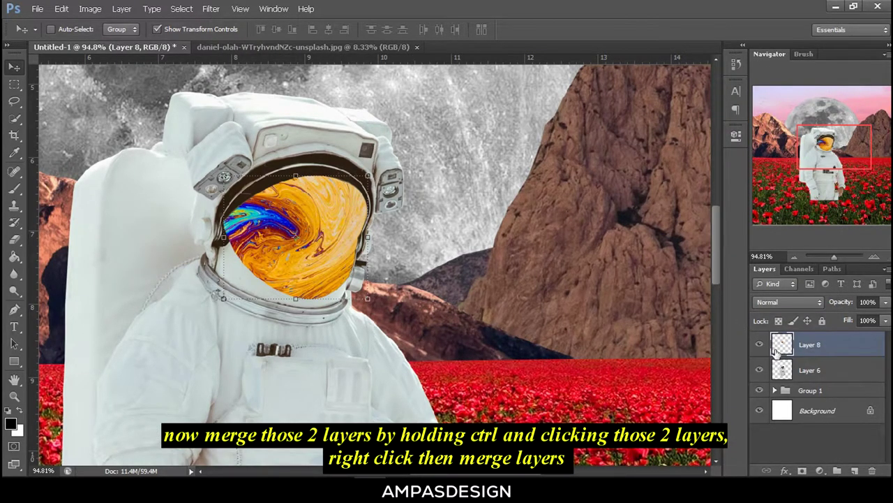
Toggle the merged Layer 8's visibility to check the visor result.
click(760, 345)
click(759, 345)
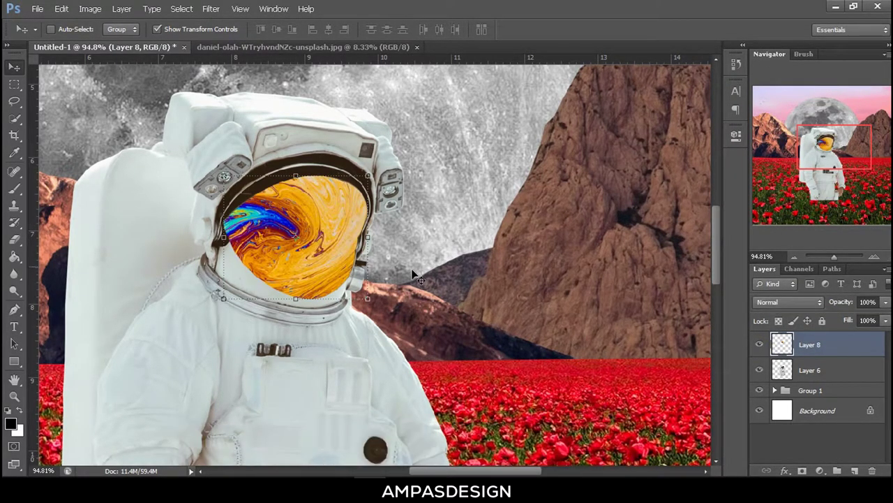
scroll(311, 227, up, 3)
scroll(321, 223, up, 3)
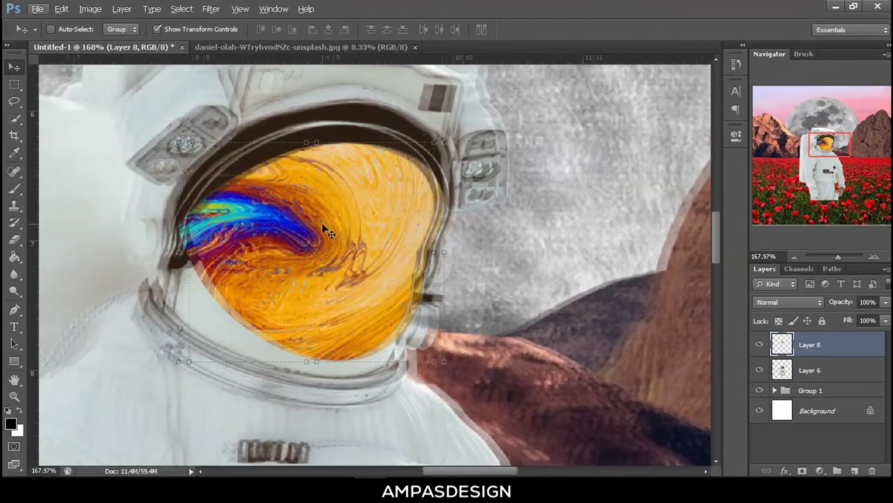
scroll(357, 234, up, 1)
scroll(366, 252, up, 1)
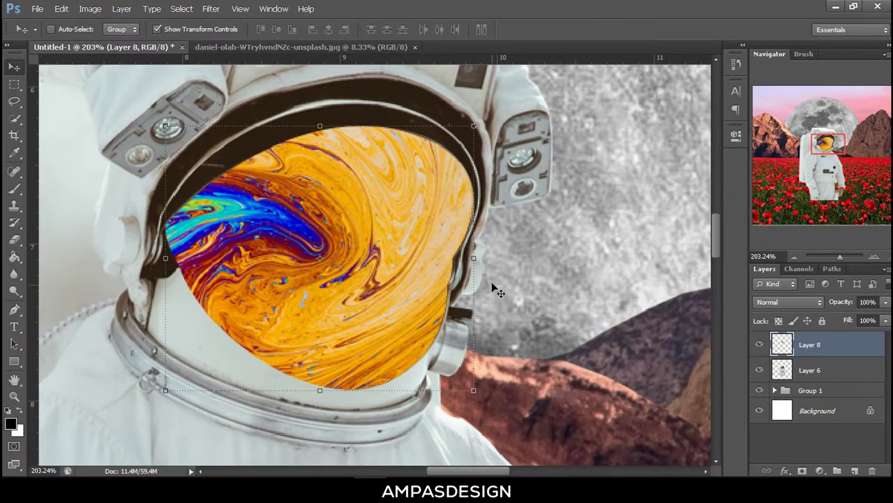
scroll(554, 314, down, 10)
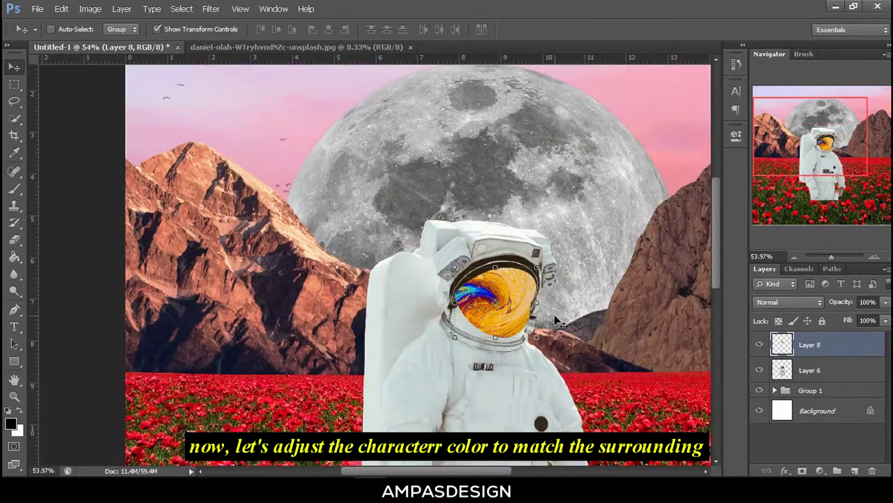
scroll(558, 322, up, 3)
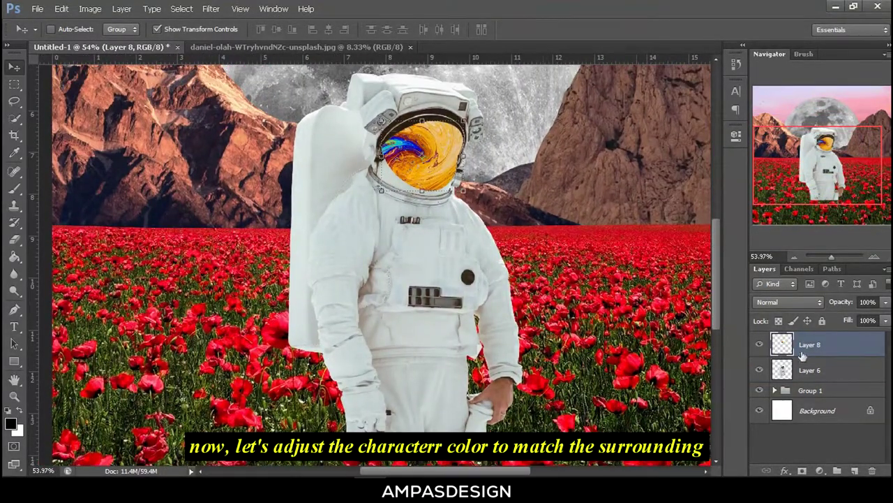
Apply Brightness/Contrast to Layer 6's astronaut: brightness -14, contrast -11.
click(806, 369)
click(90, 8)
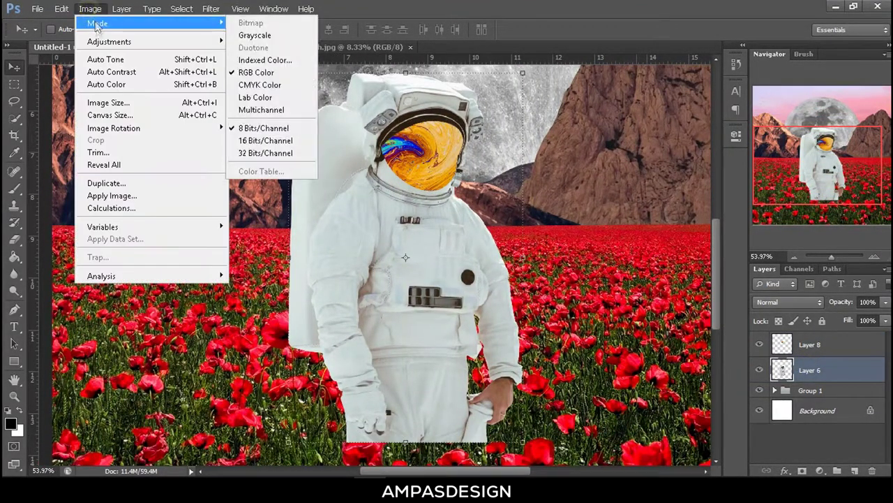
click(282, 39)
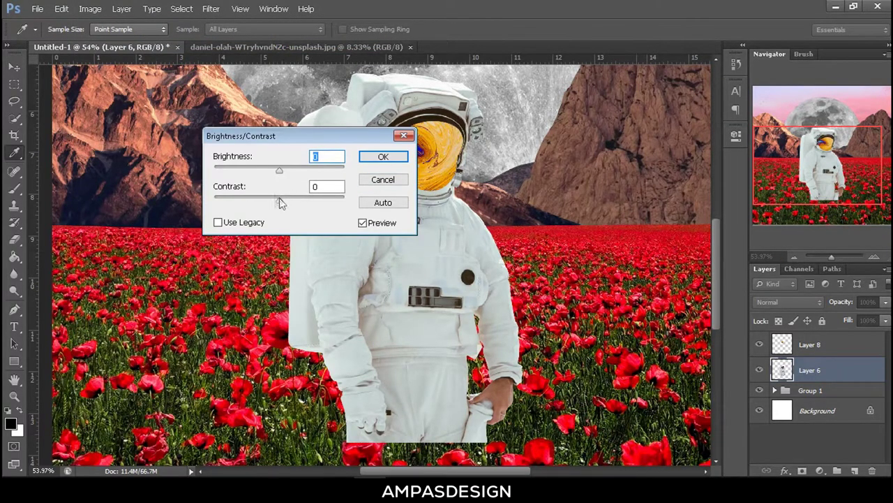
drag(281, 204, 263, 207)
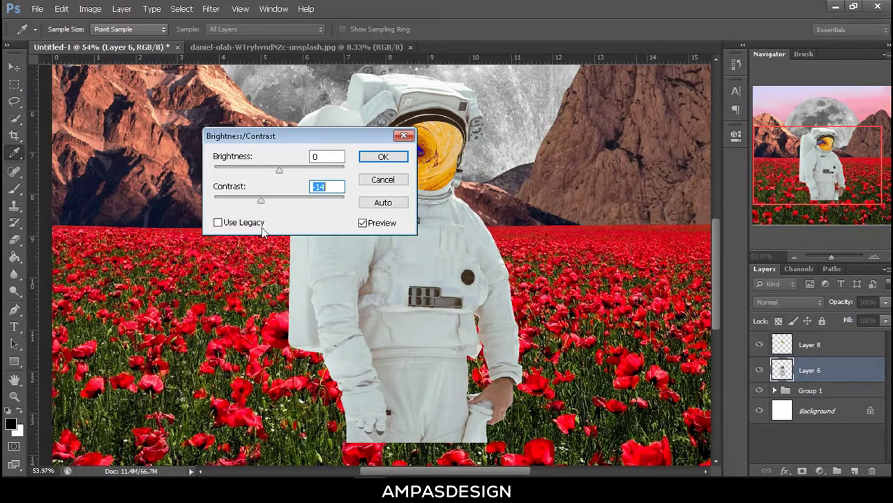
drag(279, 177, 275, 178)
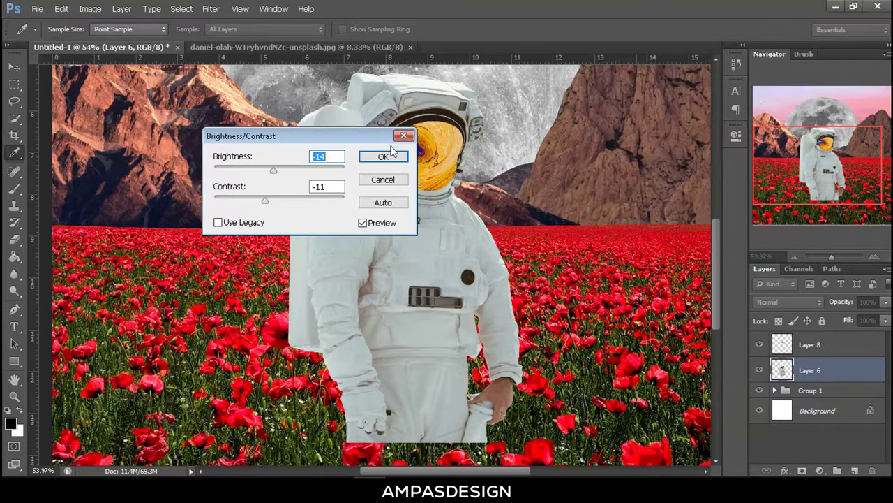
click(383, 156)
key(v)
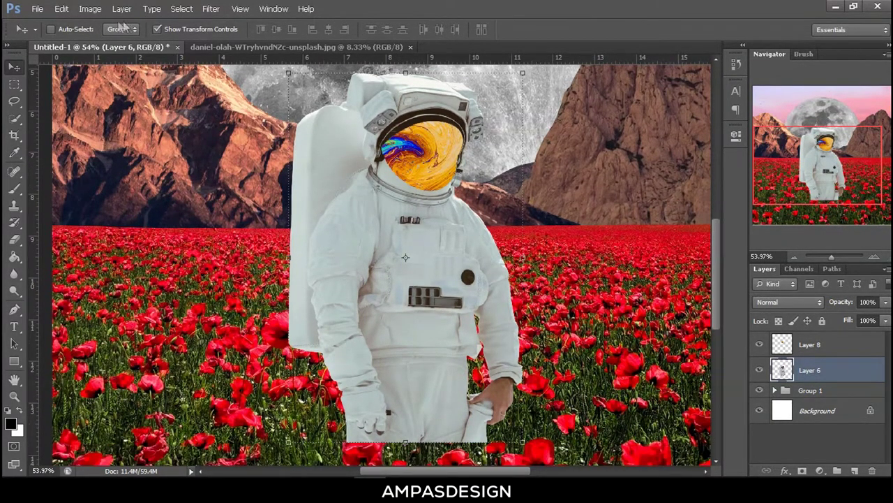
click(90, 8)
mouse_move(109, 42)
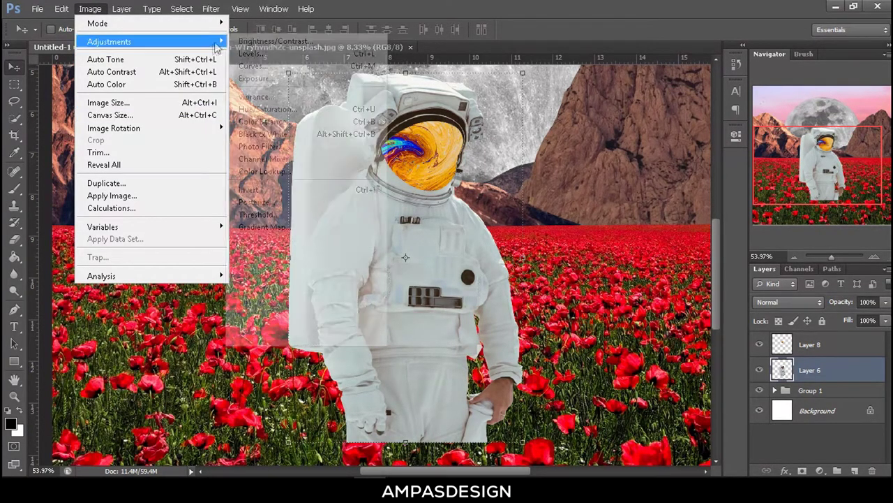
Open Vibrance for the astronaut layer and drag vibrance down toward -18.
click(279, 96)
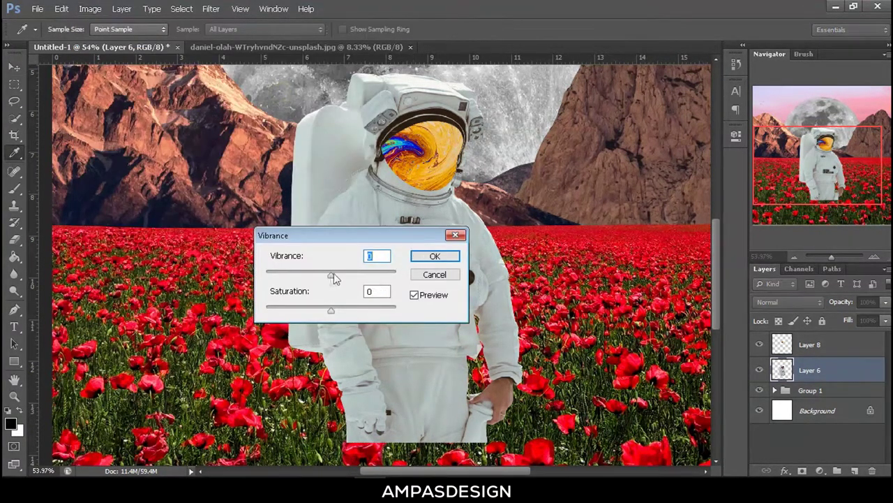
mouse_move(319, 278)
mouse_down()
mouse_move(338, 312)
mouse_move(311, 311)
mouse_up()
Confirm the astronaut's vibrance change and bring up Vibrance for visor Layer 8.
click(434, 257)
key(v)
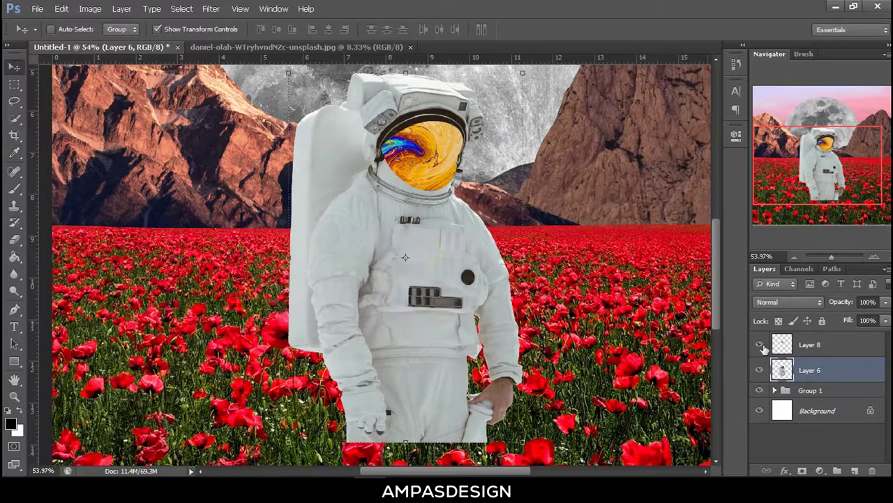
click(810, 344)
click(97, 9)
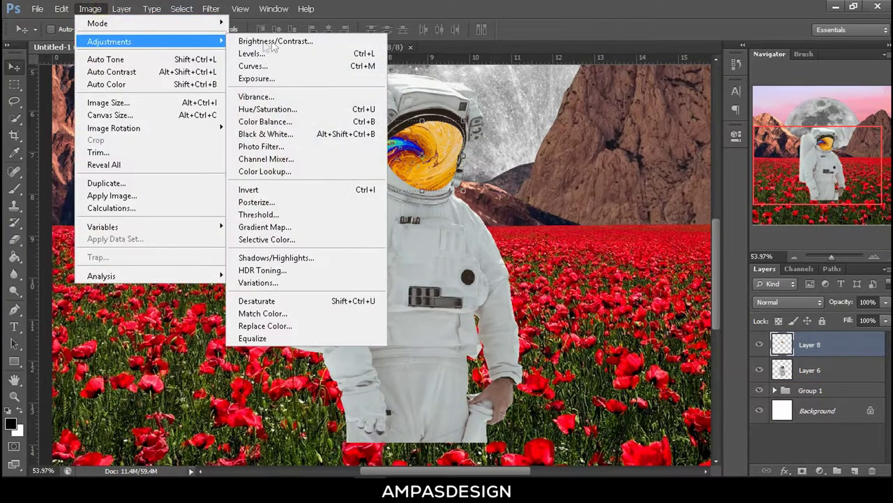
click(280, 94)
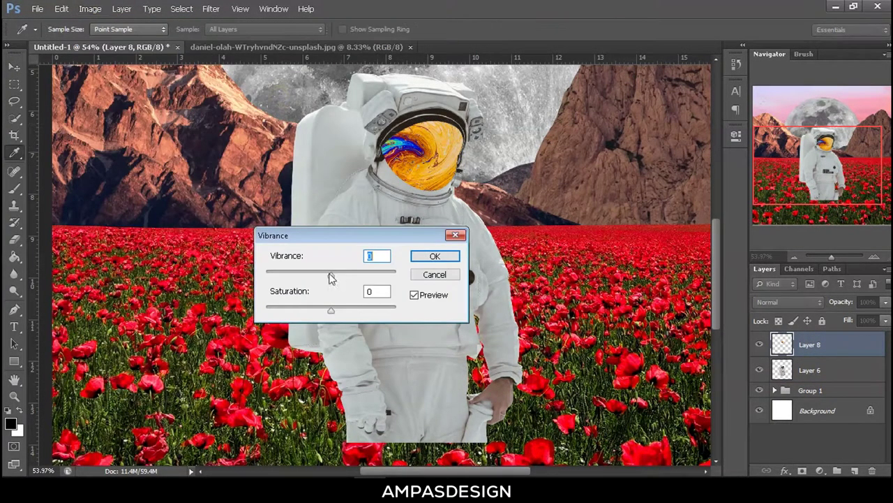
Set the visor swirl to vibrance -13 and saturation +24 and apply it.
mouse_move(338, 281)
mouse_down()
mouse_move(317, 279)
mouse_move(326, 286)
mouse_move(327, 313)
mouse_up()
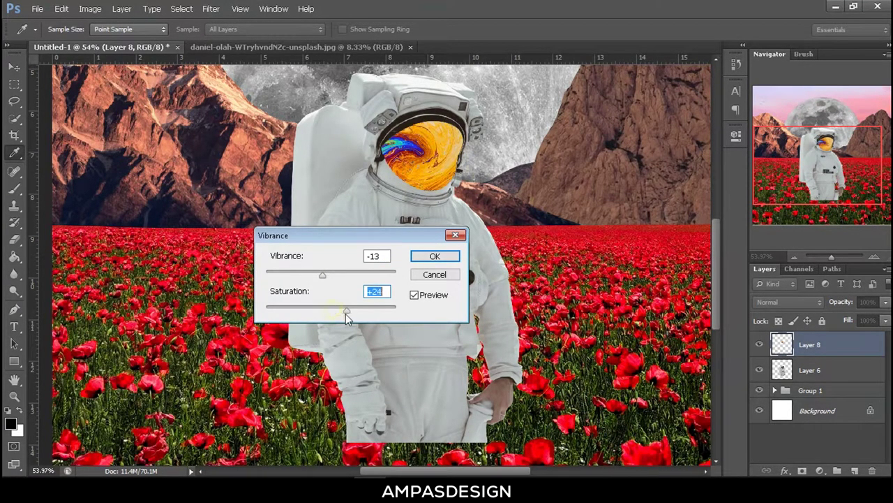
click(435, 257)
key(v)
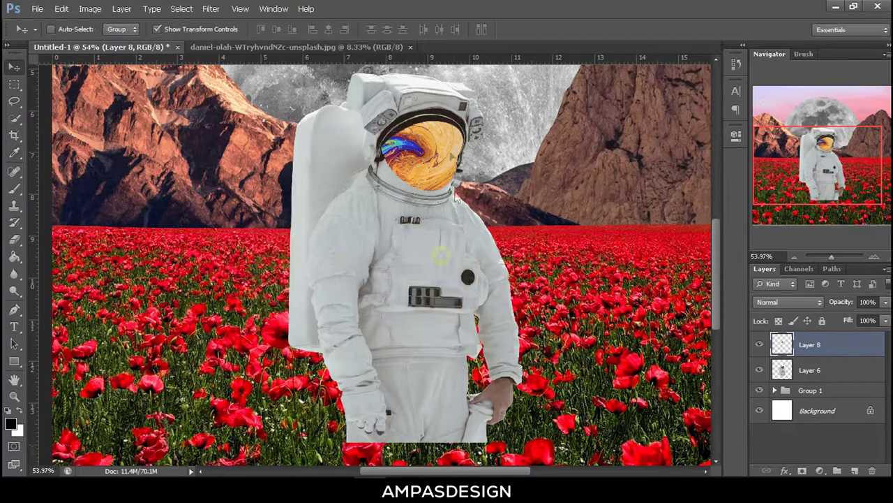
scroll(433, 115, up, 2)
scroll(433, 115, up, 2)
scroll(530, 201, up, 1)
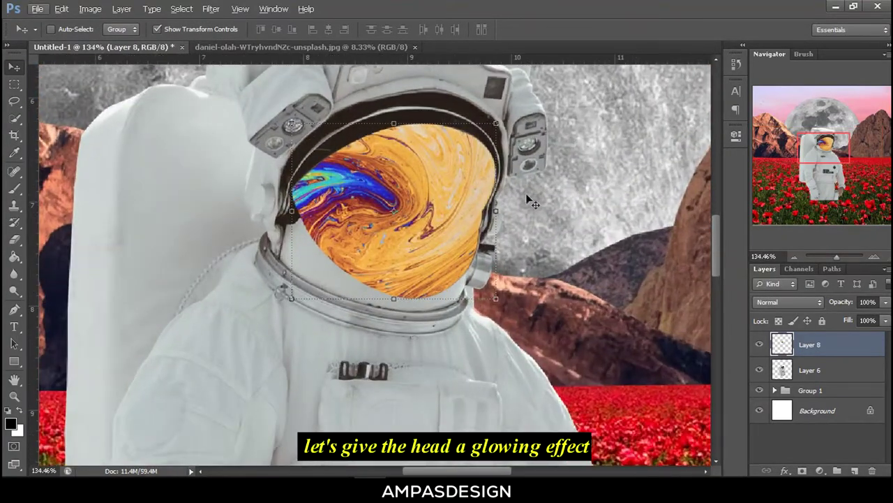
Enable Outer Glow on the visor layer, trying spread 4 and size 27 px.
right_click(783, 341)
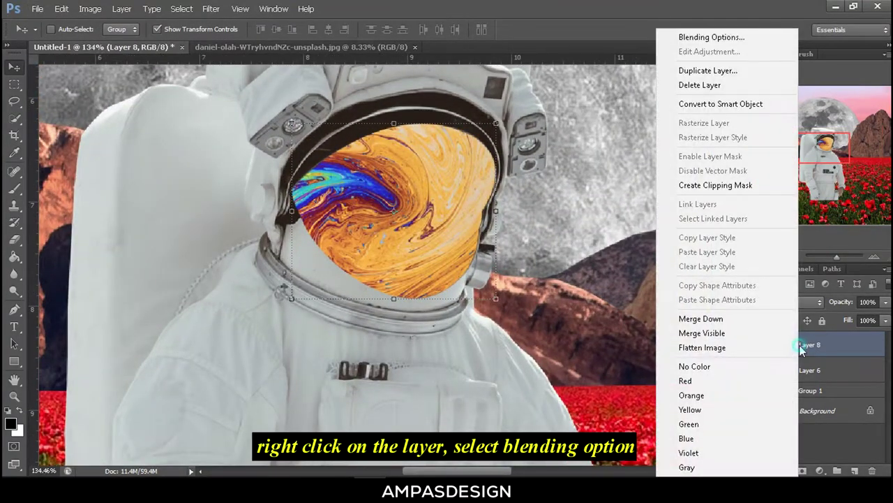
click(705, 39)
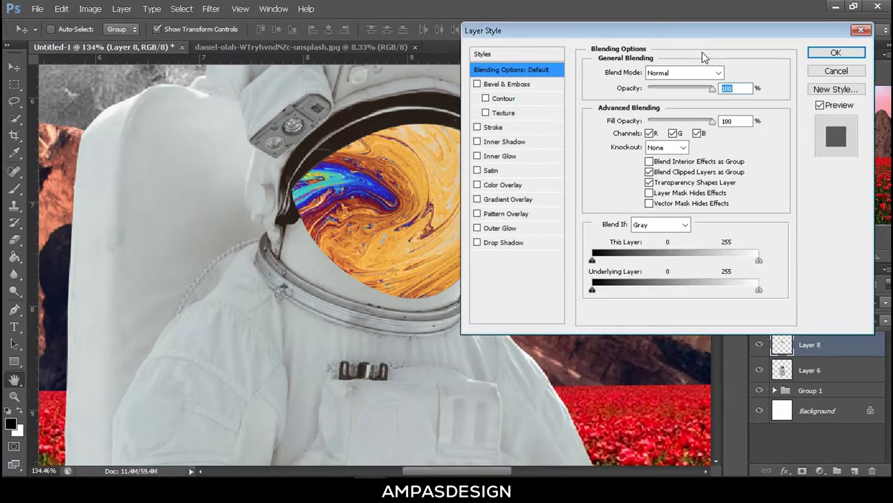
drag(574, 33, 613, 40)
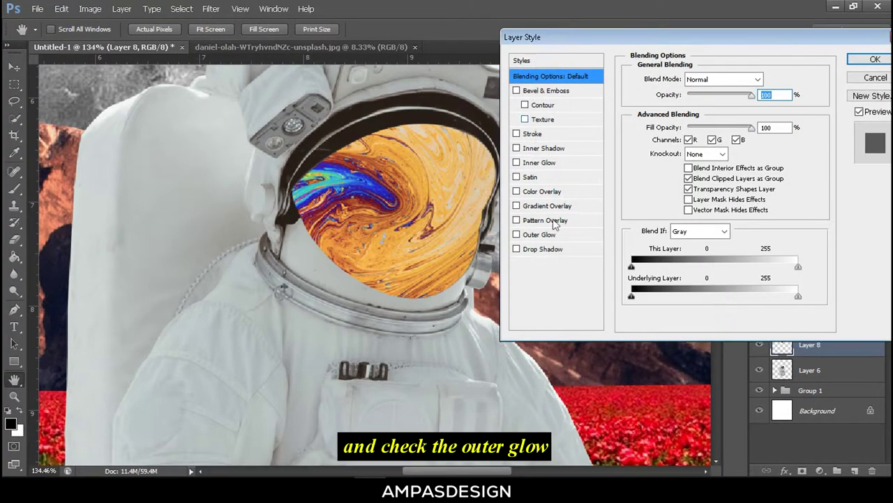
click(518, 235)
click(538, 237)
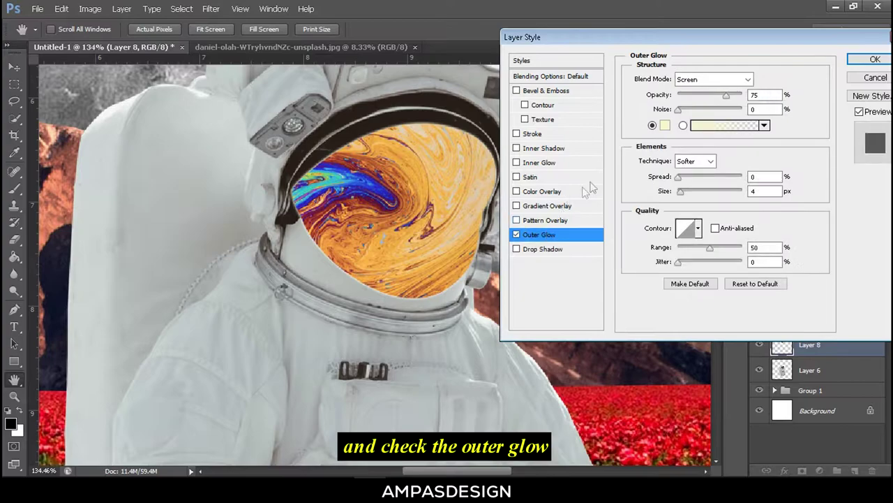
click(681, 180)
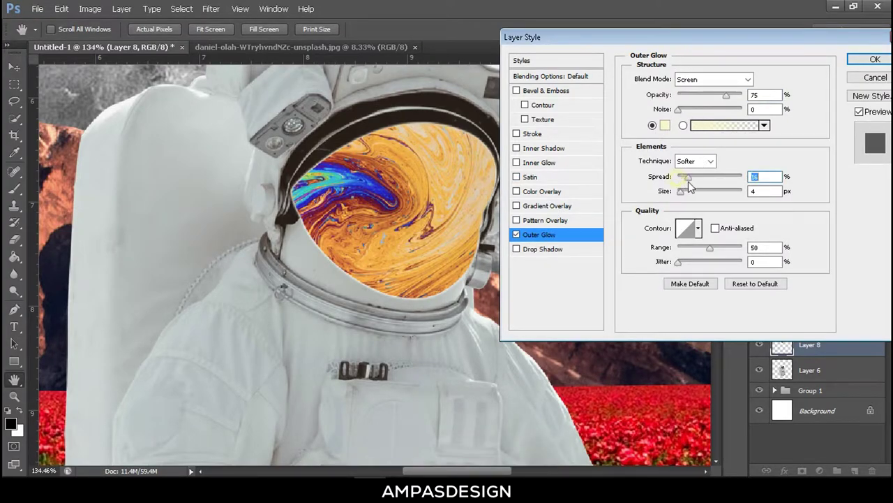
text(4)
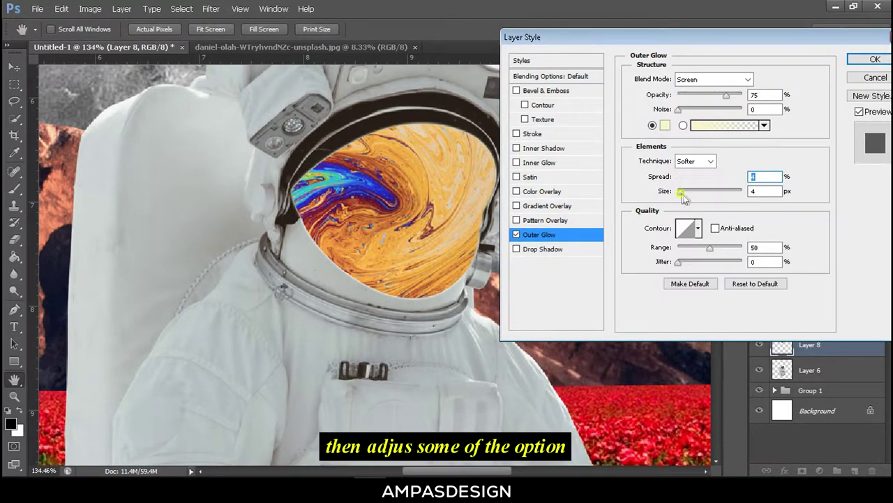
drag(681, 192, 688, 192)
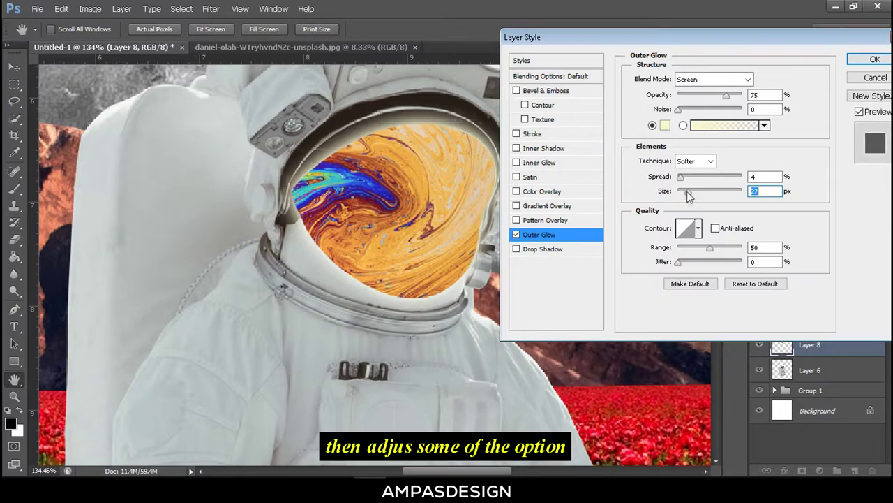
click(680, 177)
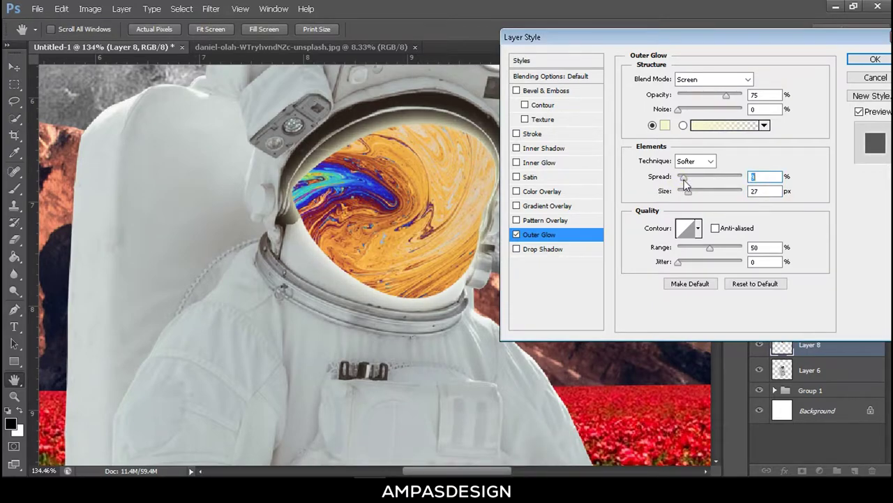
Sample an orange from the visor and set a pale-orange glow colour.
click(665, 125)
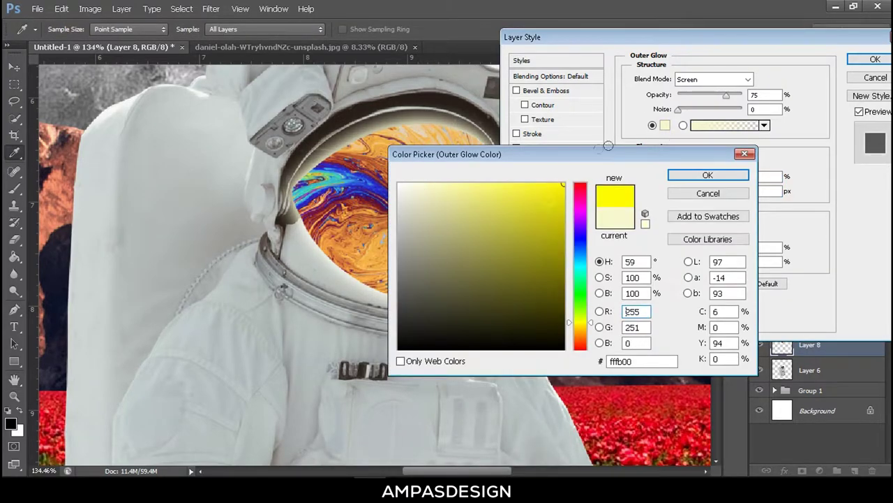
click(419, 127)
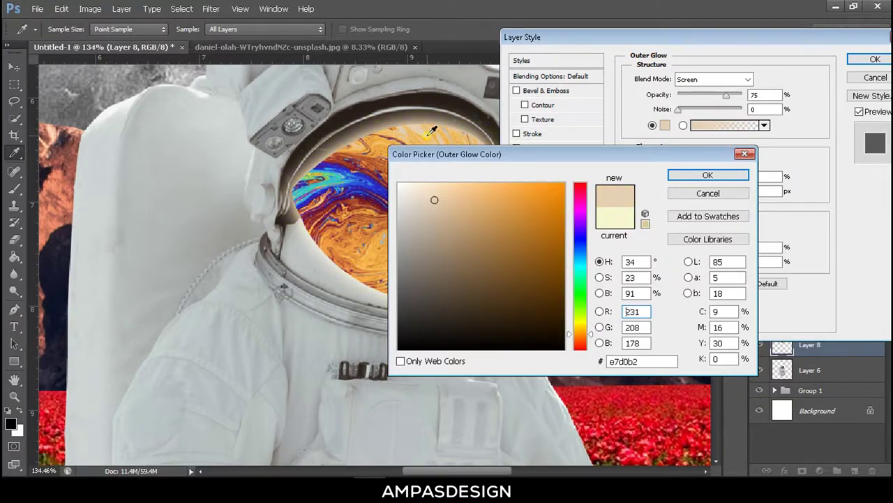
click(436, 127)
mouse_move(506, 197)
mouse_down()
mouse_move(495, 196)
mouse_move(508, 211)
mouse_up()
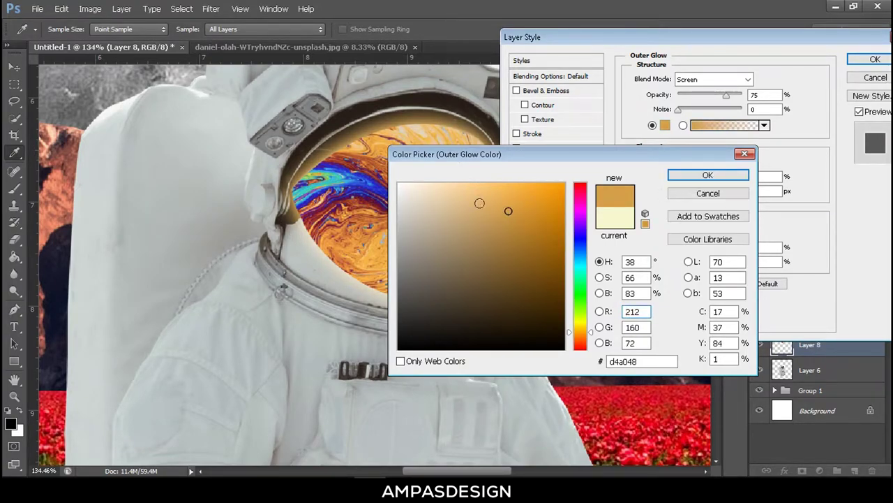
click(465, 194)
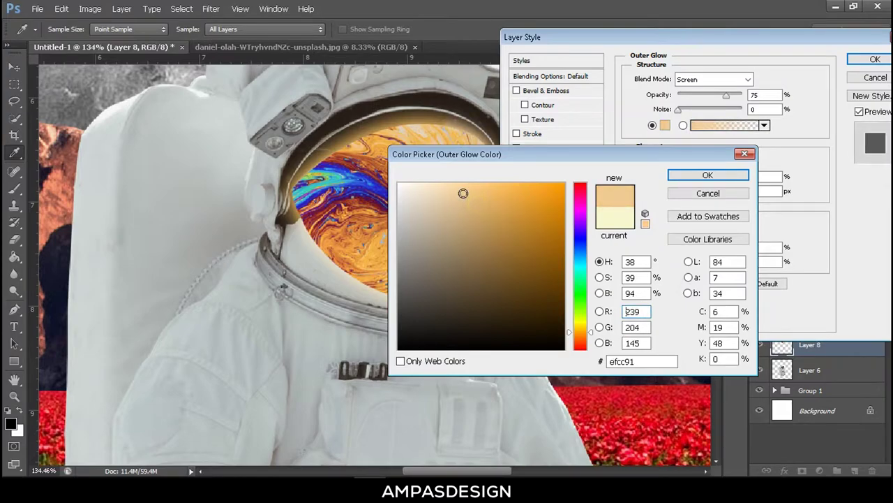
click(708, 175)
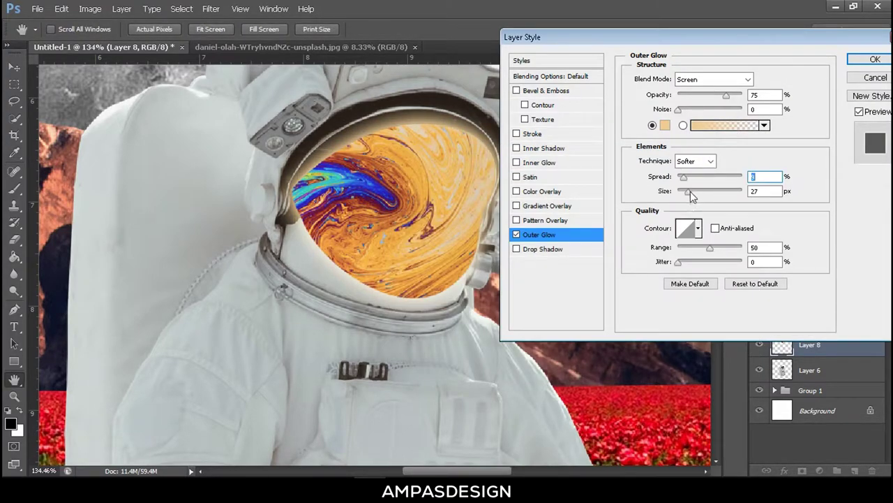
Finalise the glow at spread 0, size 29 px and about 52% opacity, and apply it.
text(9)
key(Tab)
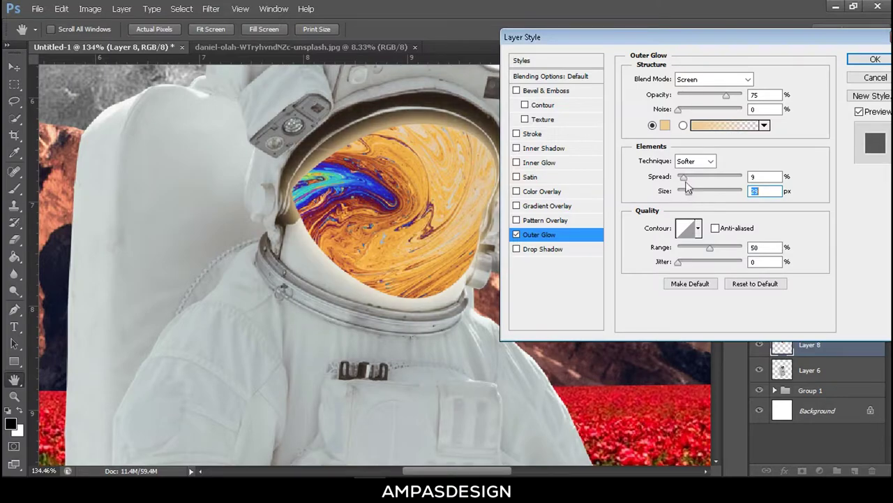
drag(682, 179, 678, 177)
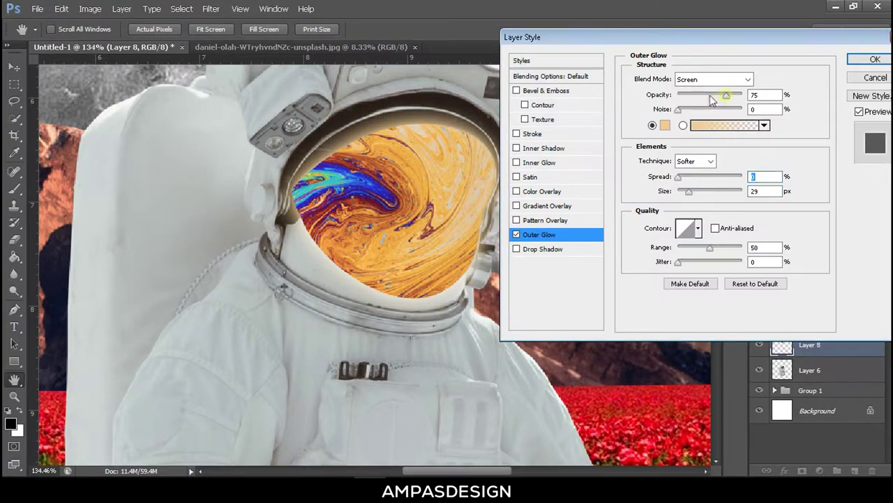
drag(710, 96, 712, 97)
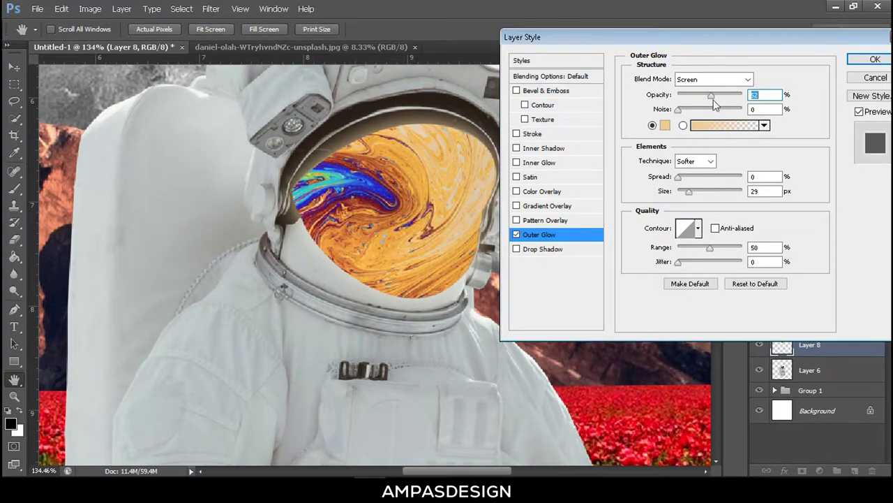
click(866, 62)
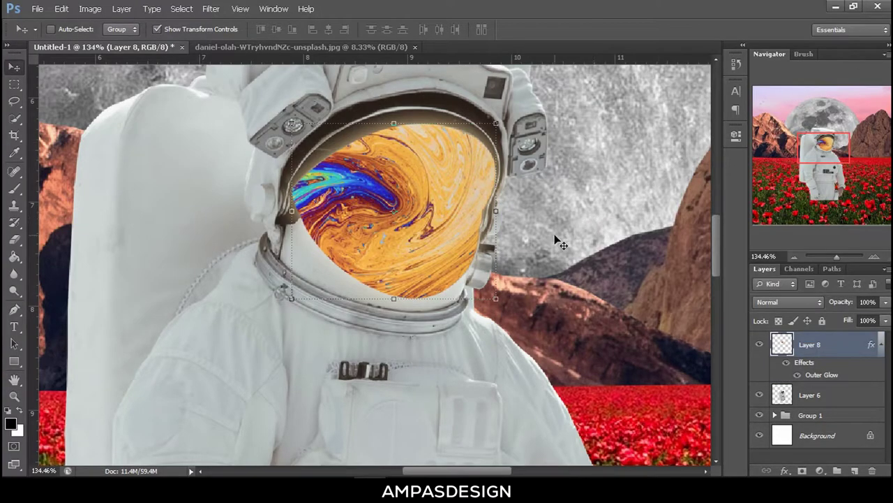
Zoom out to view the whole collage, glowing-visor astronaut against the poppy field.
scroll(562, 244, down, 5)
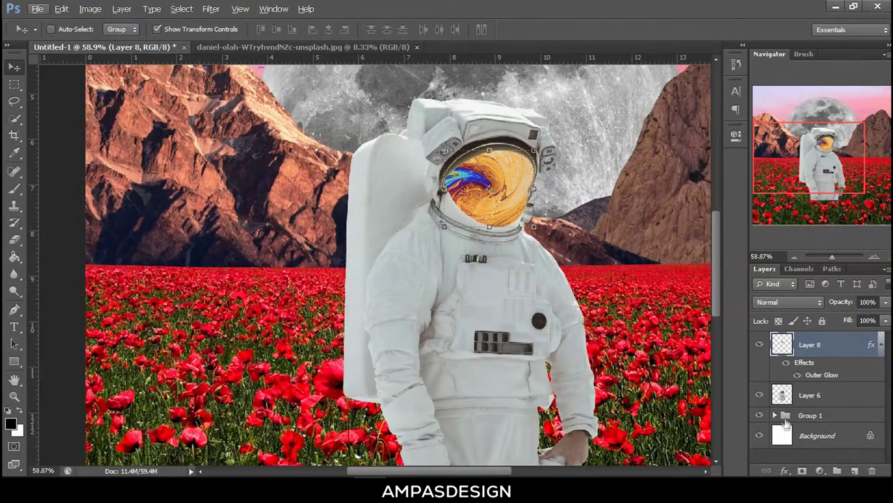
click(789, 434)
scroll(552, 282, down, 1)
scroll(552, 282, down, 1)
scroll(552, 282, down, 1)
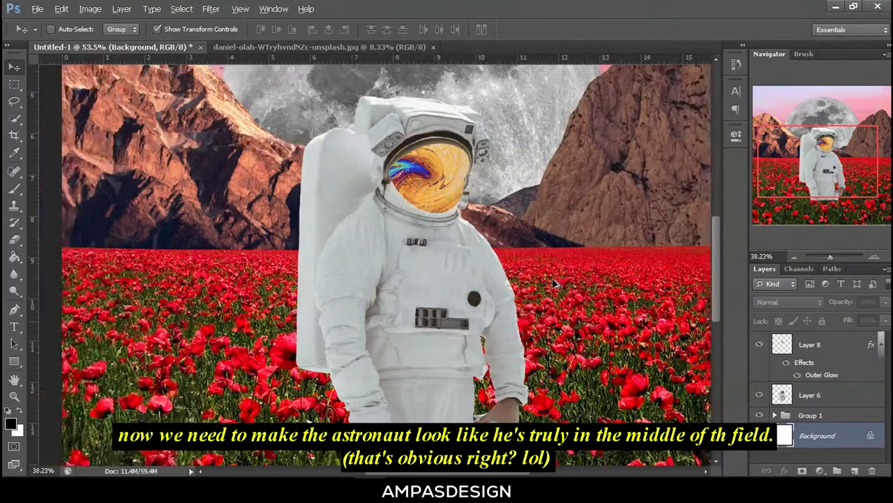
scroll(552, 278, down, 1)
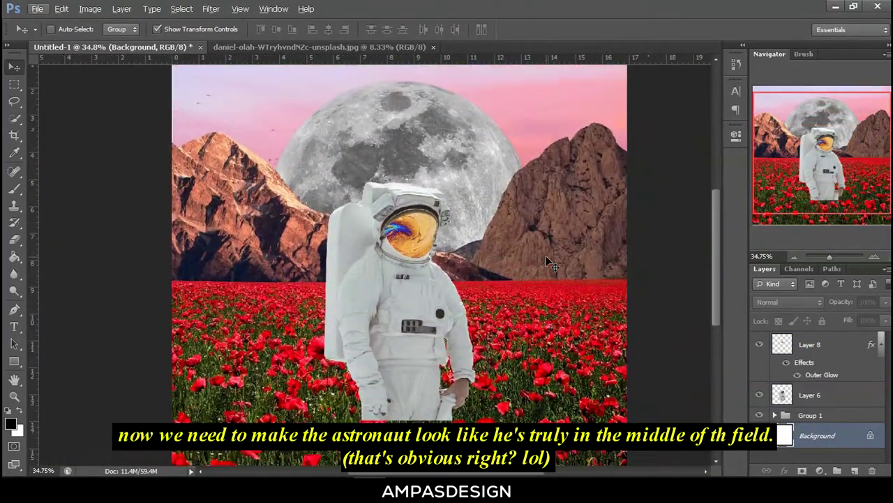
scroll(548, 262, down, 3)
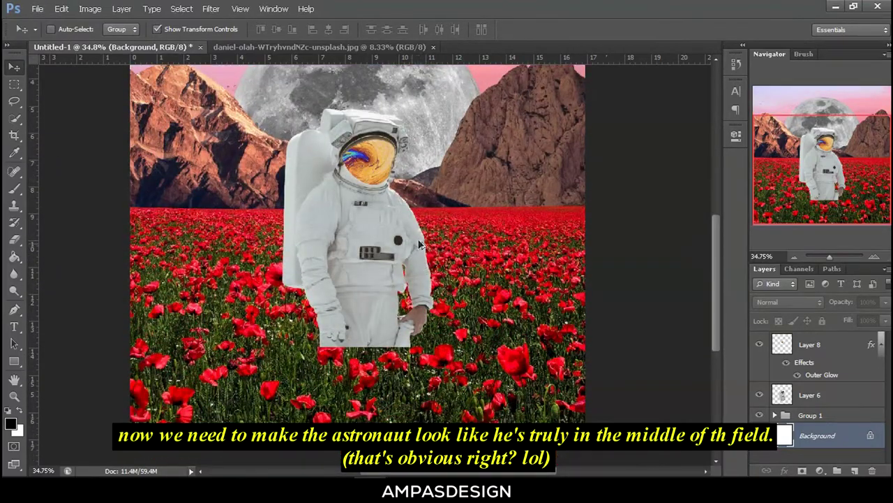
scroll(419, 244, down, 1)
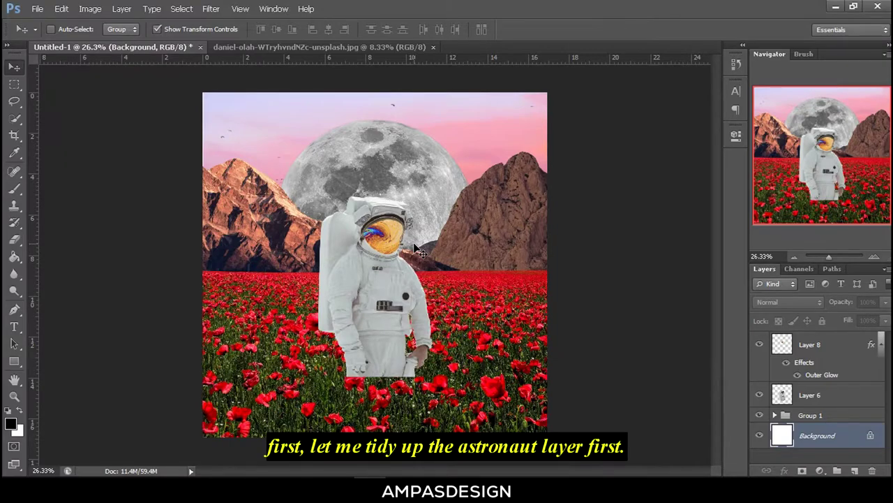
scroll(479, 218, up, 1)
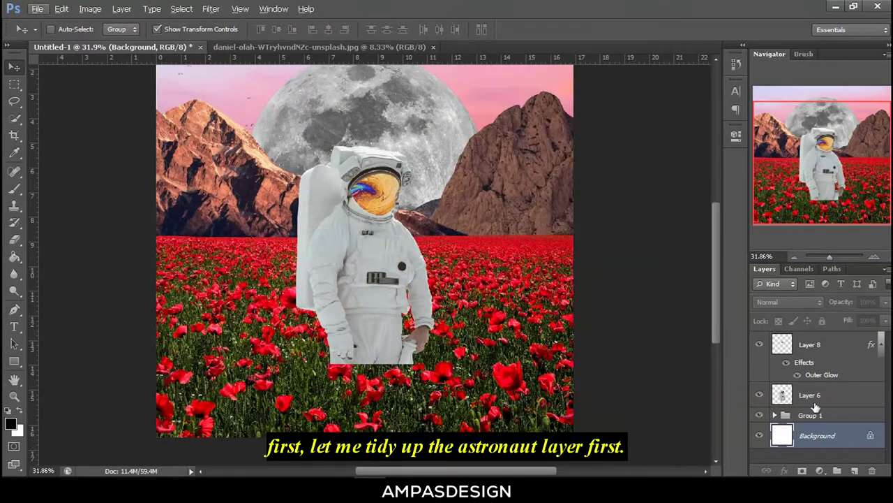
Check the scenery group, select Layer 8 and Layer 6, and create a new group.
click(759, 415)
click(759, 415)
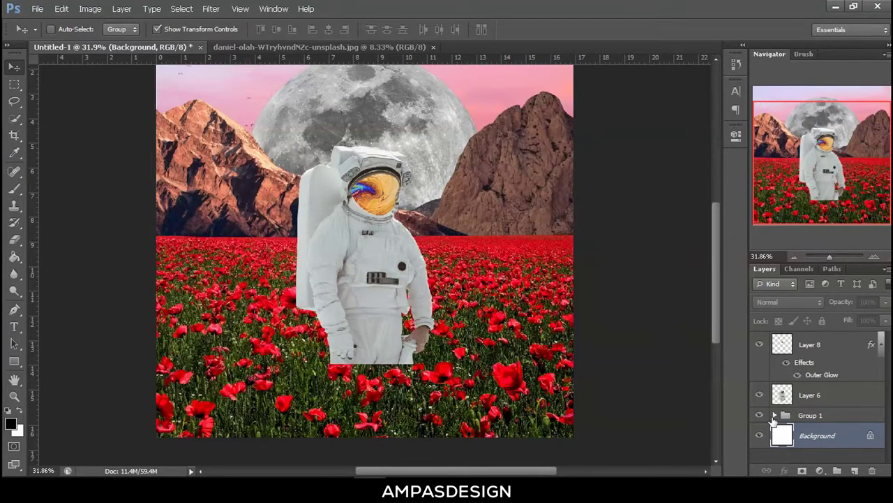
click(774, 415)
click(810, 345)
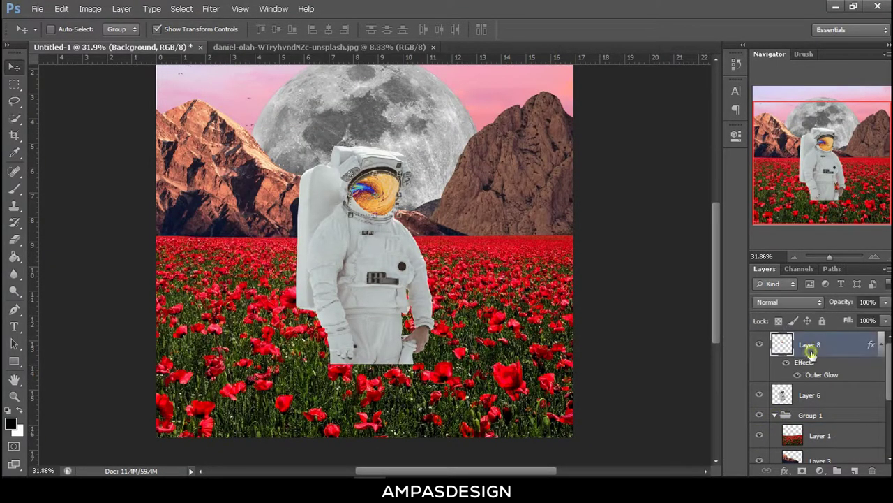
shift+click(821, 393)
click(838, 470)
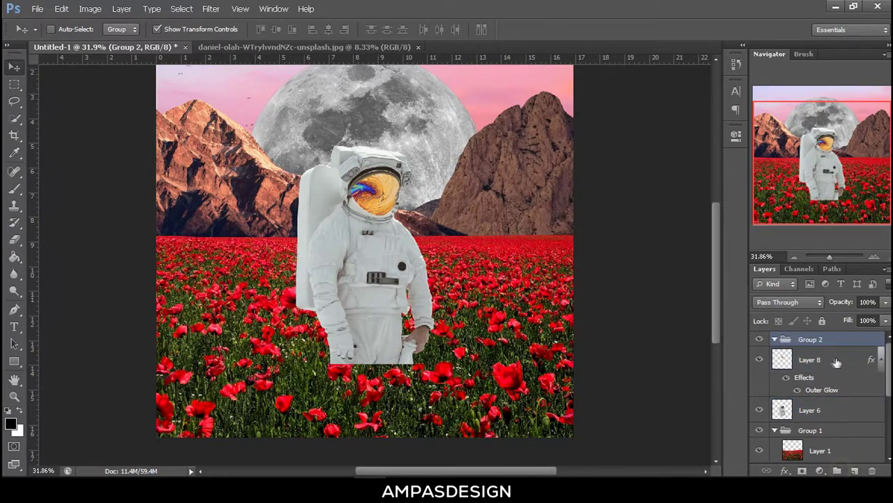
Move Layer 8 and Layer 6 into Group 2 and collapse both groups.
click(819, 360)
shift+click(813, 412)
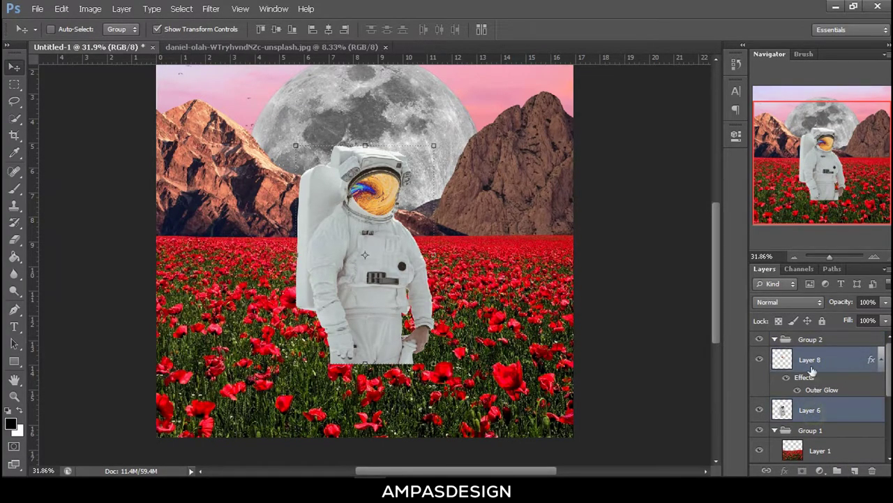
drag(806, 354, 768, 342)
click(775, 339)
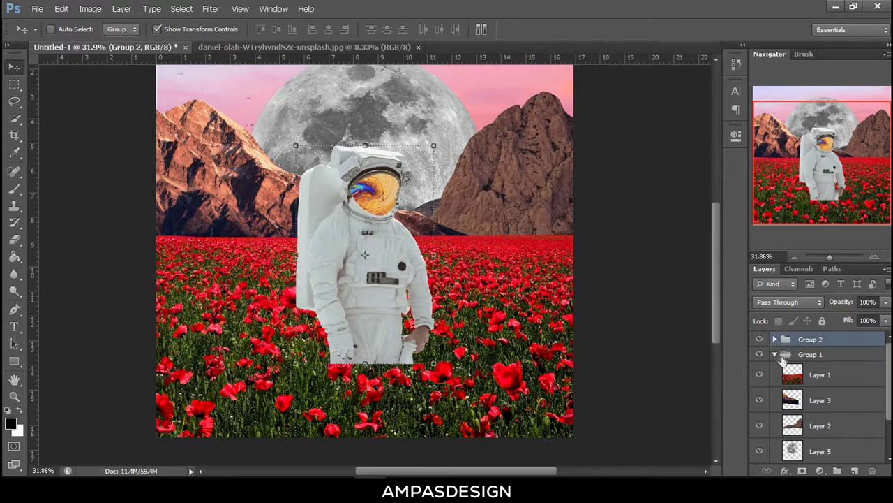
click(775, 354)
Rename Group 2 to ASTRONAUT and Group 1 to BACKGROUND.
double_click(812, 339)
text(ASTRONAUT)
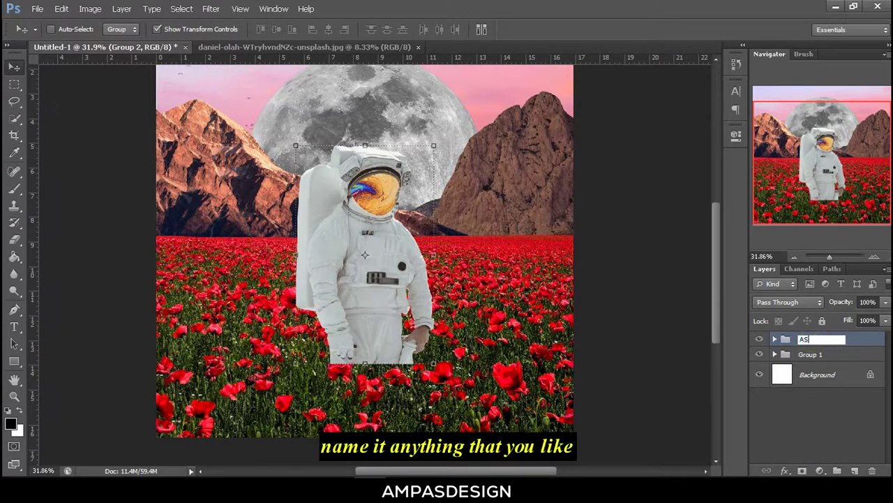
double_click(823, 355)
text(BACKGROUND)
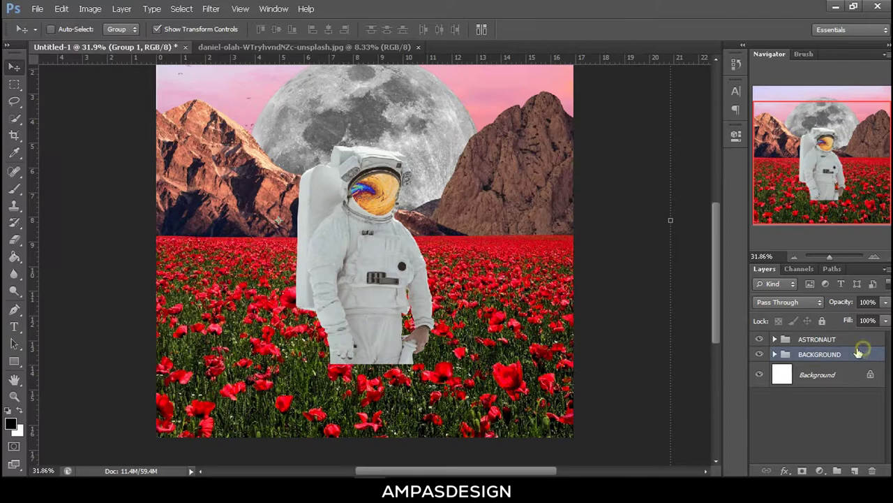
key(Return)
click(859, 342)
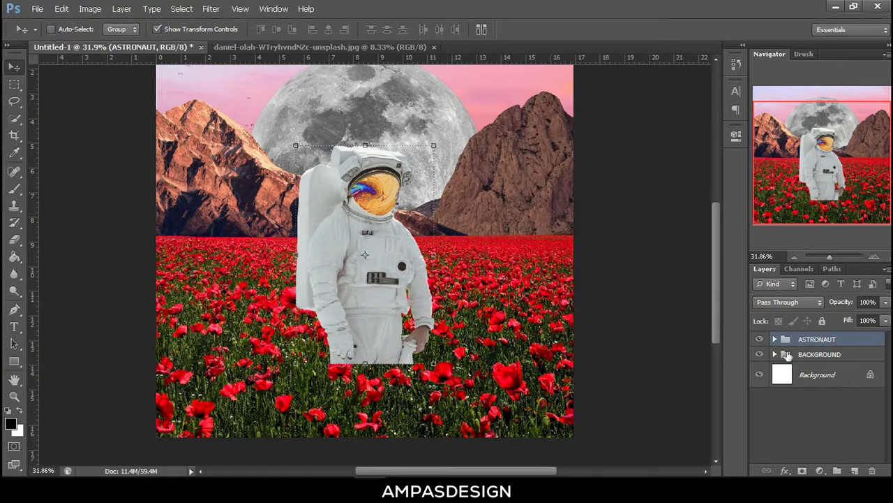
click(775, 353)
Duplicate Layer 1 and move Layer 1 copy above the ASTRONAUT group, nudged slightly down.
click(820, 360)
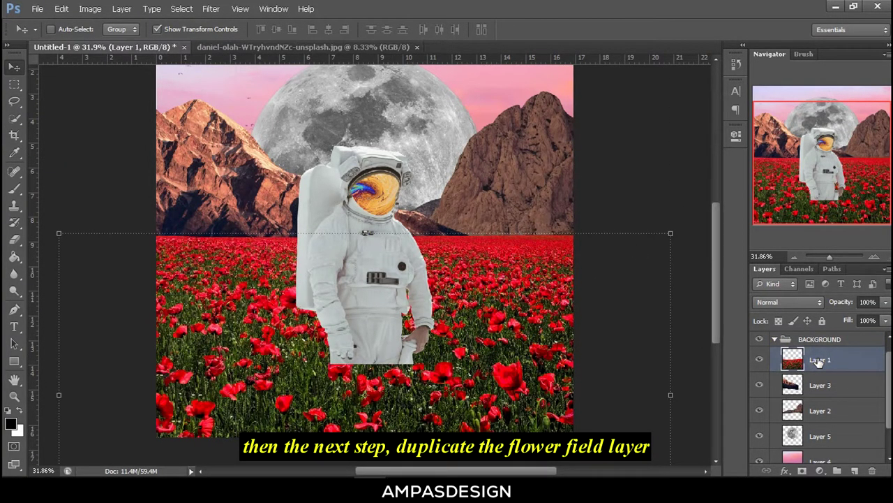
right_click(819, 360)
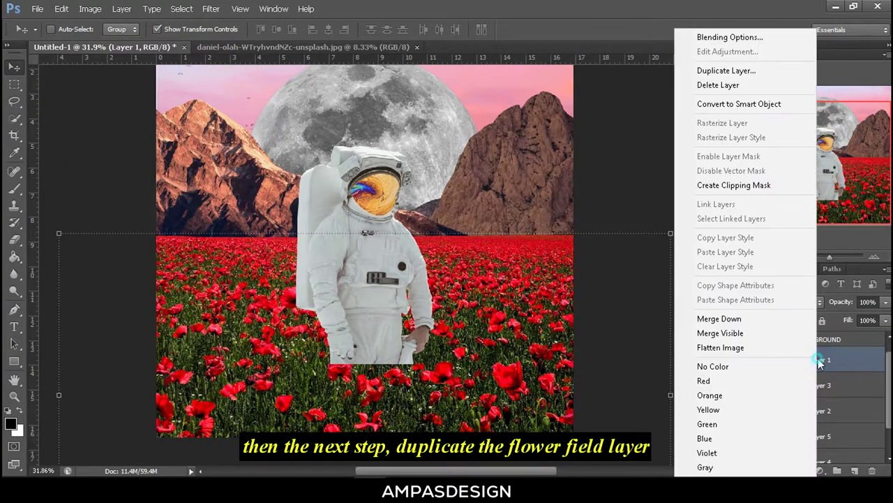
click(726, 70)
key(Return)
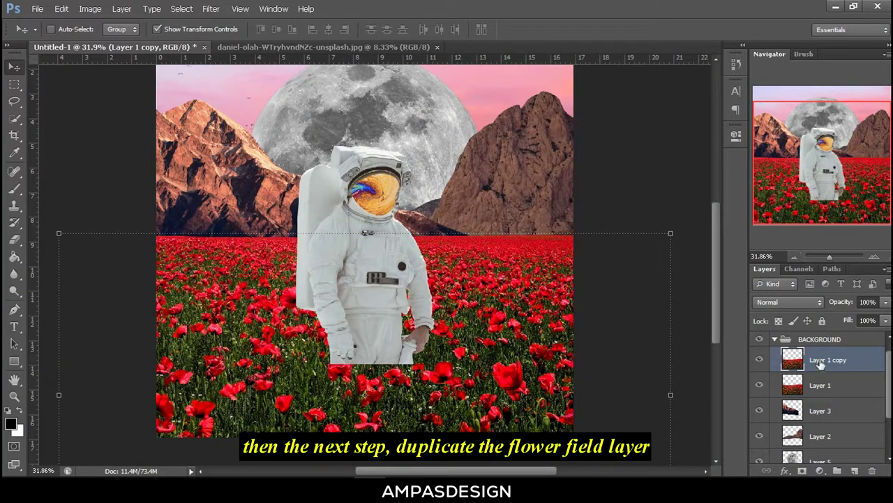
drag(821, 363, 828, 329)
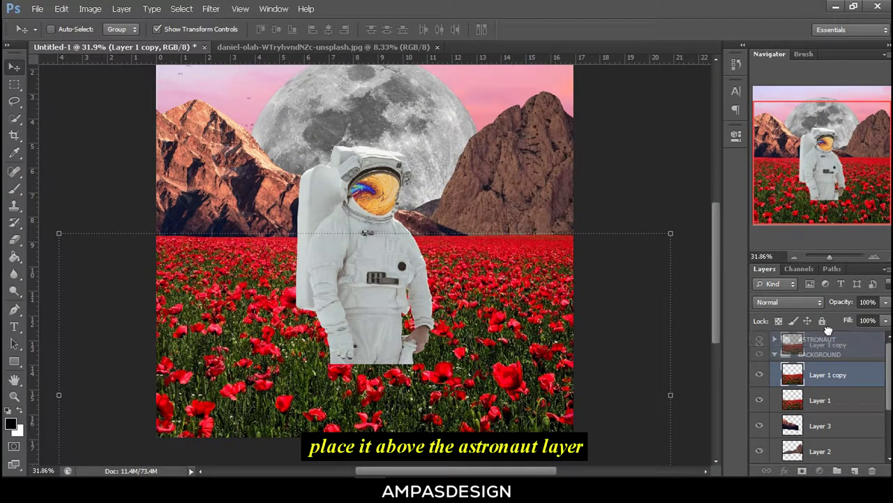
drag(828, 329, 801, 353)
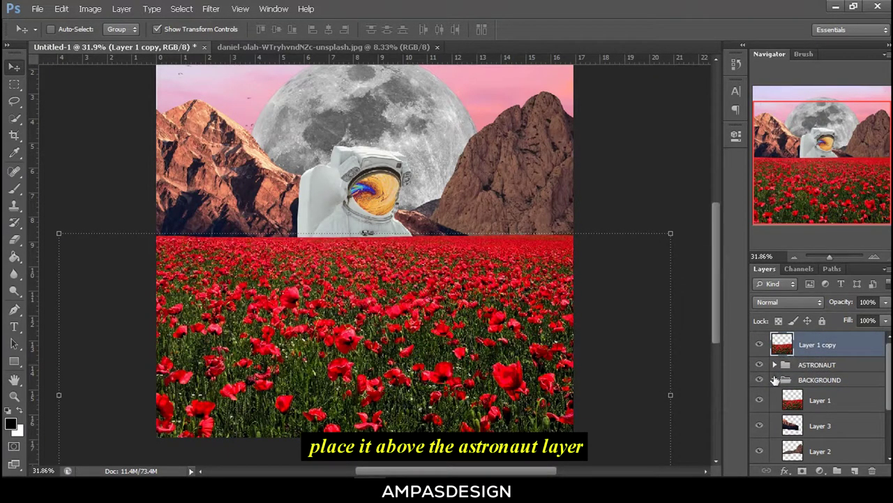
click(775, 379)
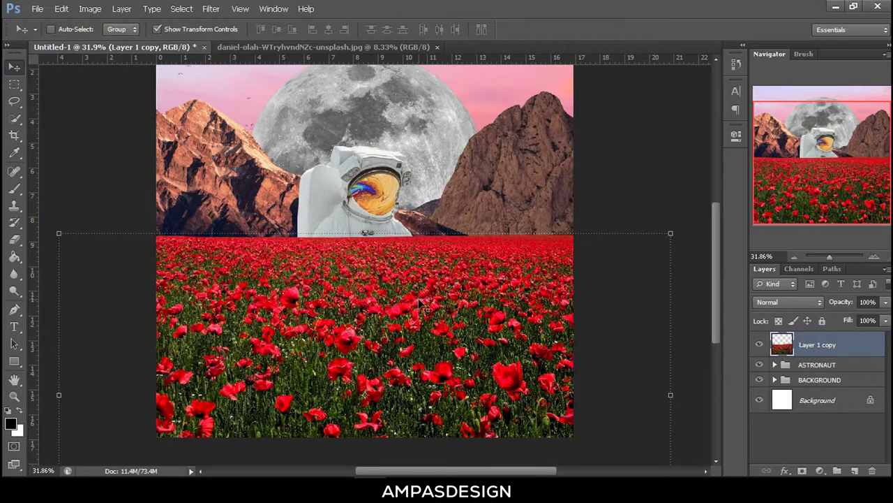
drag(474, 287, 470, 297)
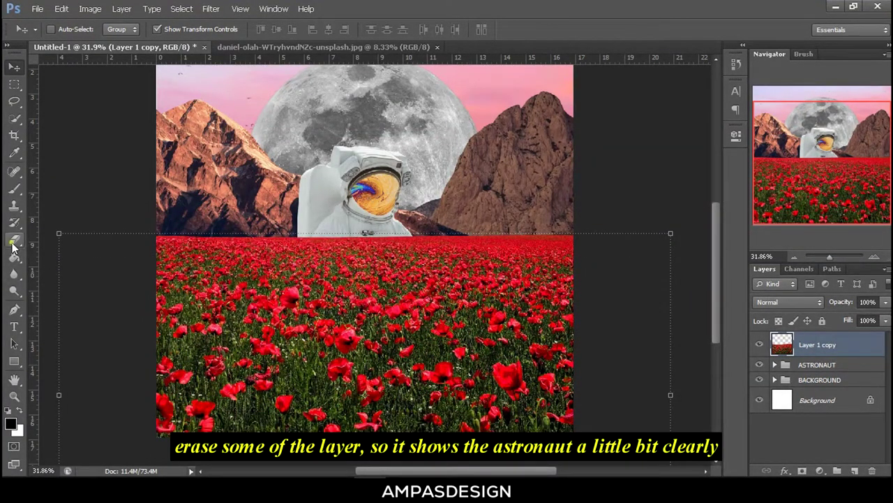
Set a large, fully soft eraser and erase flowers over the astronaut's lower body.
click(14, 239)
right_click(411, 186)
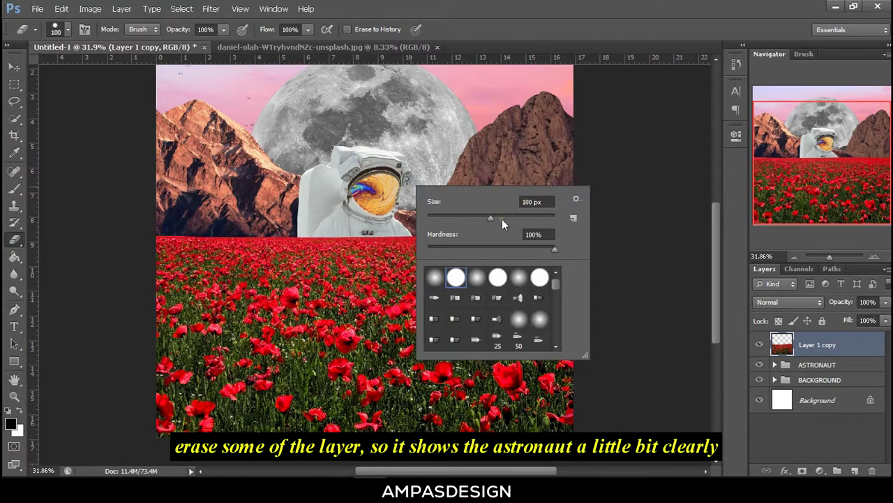
drag(485, 250, 410, 256)
drag(520, 222, 537, 221)
click(189, 239)
drag(328, 276, 397, 276)
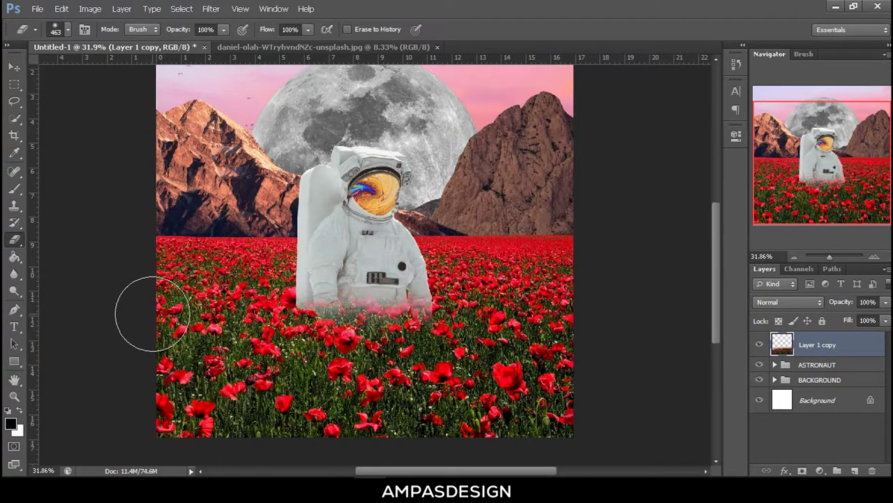
drag(314, 317, 412, 317)
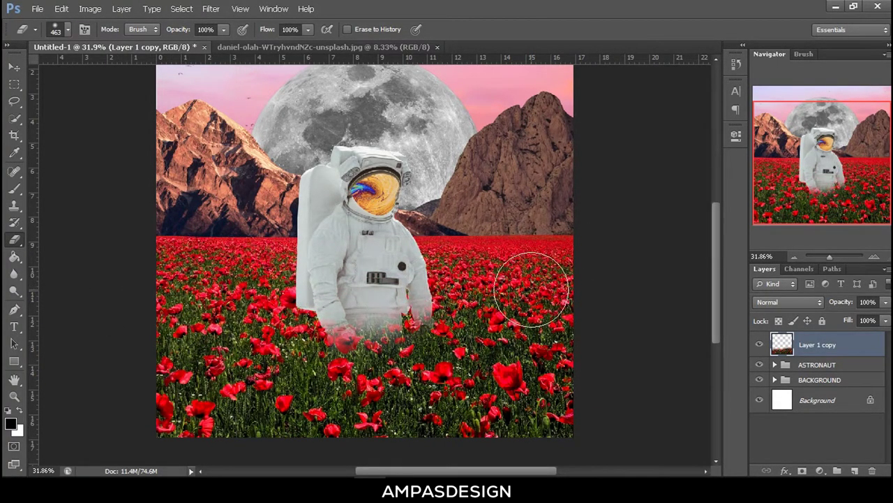
Test Layer 1 copy at 30% opacity, then restore it to 100%.
click(886, 301)
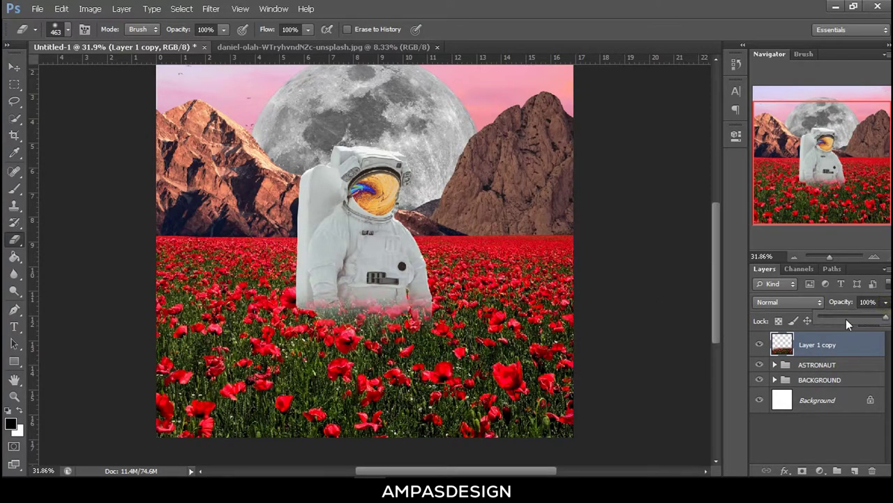
drag(846, 319, 840, 318)
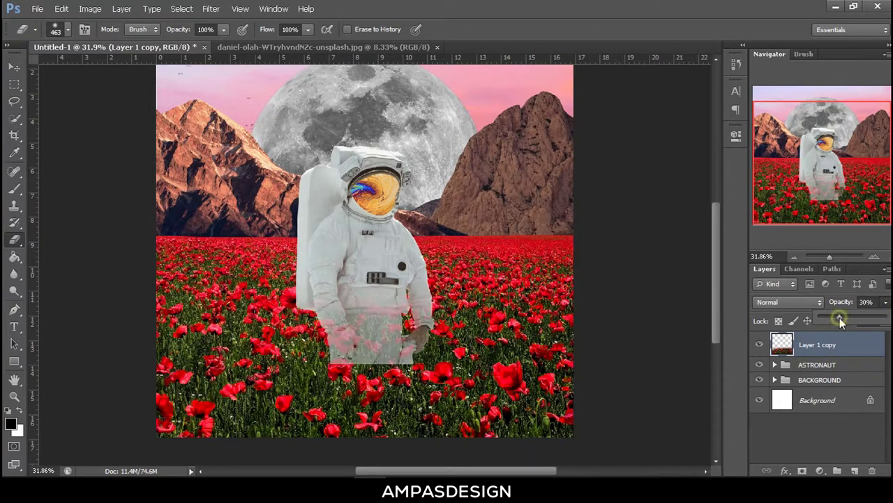
click(578, 295)
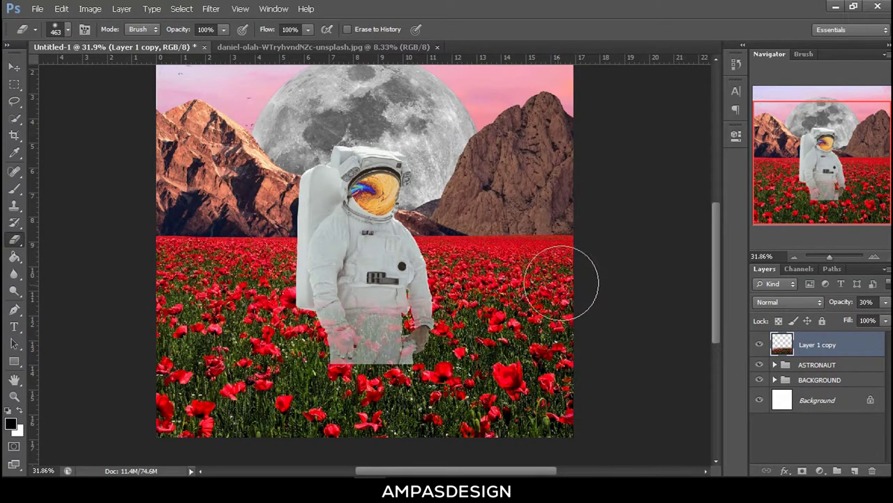
click(883, 302)
click(883, 316)
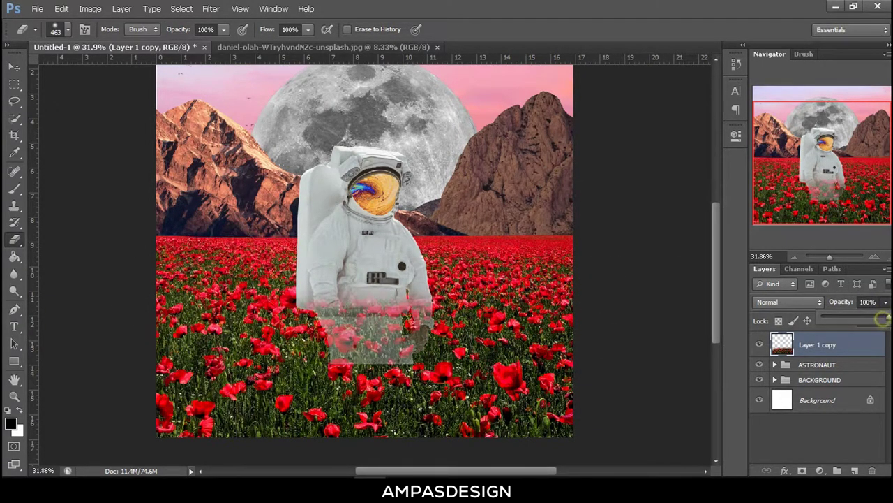
Erase more poppies around the astronaut's lower body and hands.
mouse_move(447, 293)
mouse_down()
mouse_move(421, 305)
mouse_move(469, 291)
mouse_move(342, 324)
mouse_up()
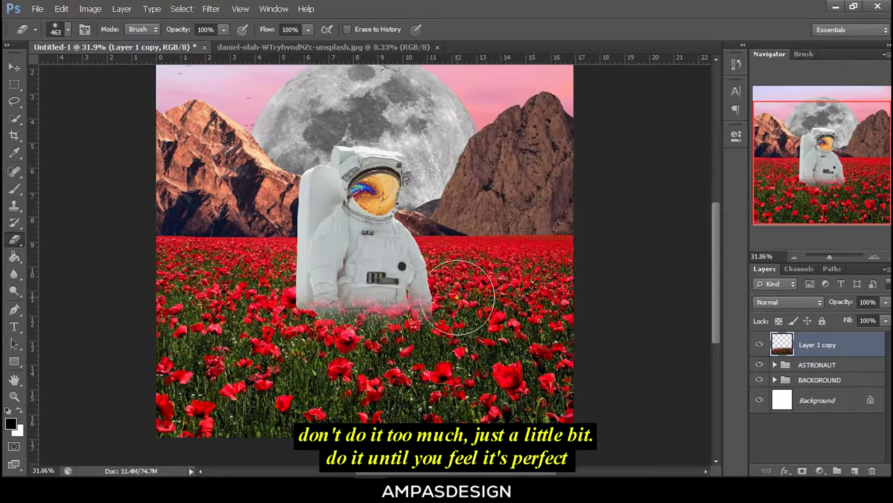
scroll(508, 258, up, 2)
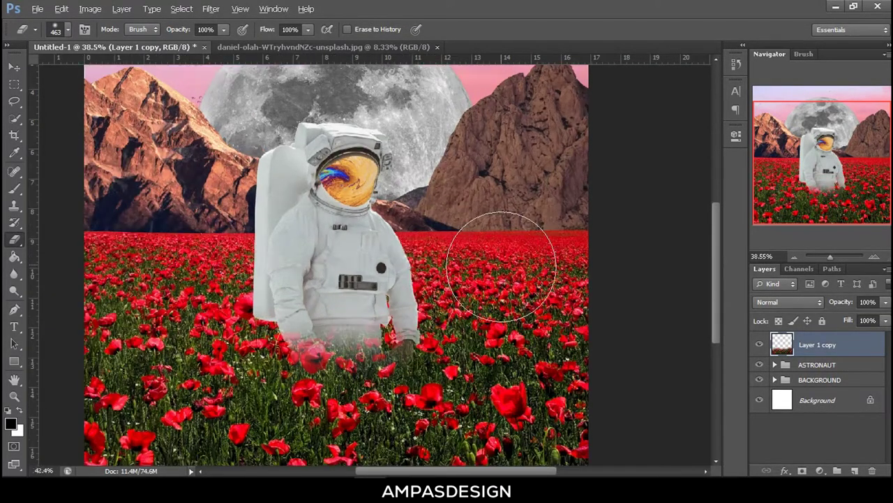
scroll(482, 238, up, 2)
scroll(470, 228, down, 1)
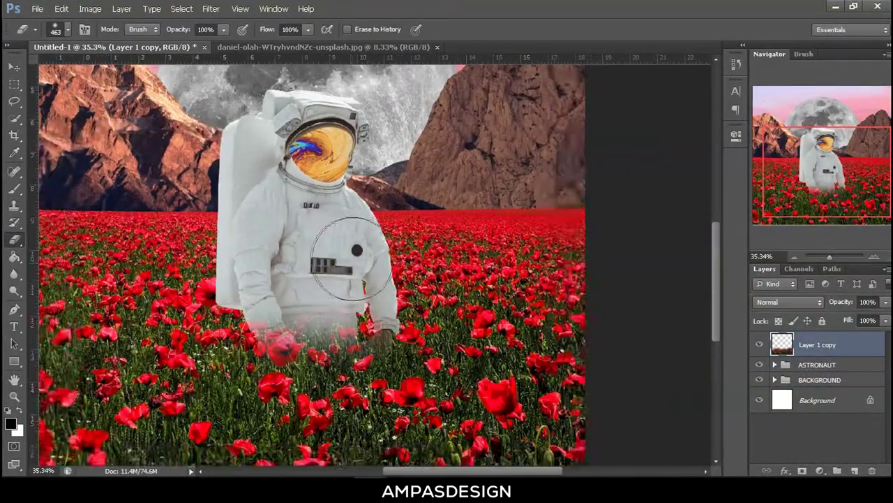
scroll(340, 259, down, 2)
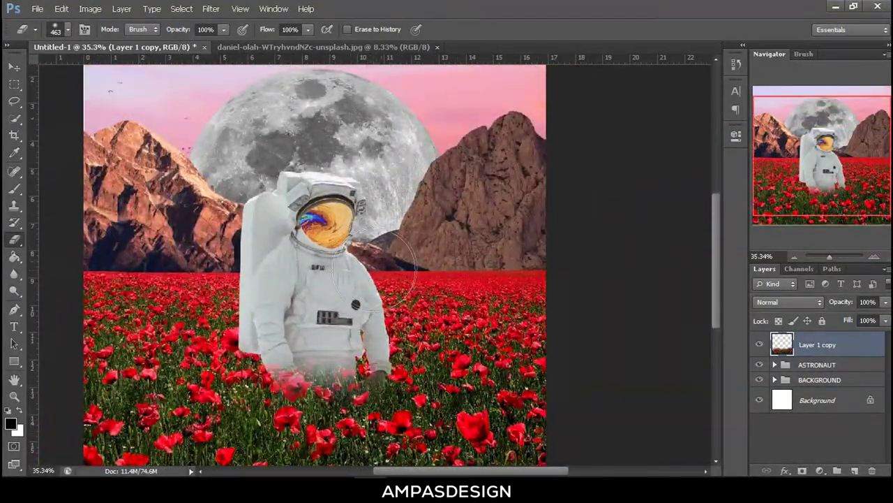
Close the daniel-olah image and open the mester-ilona single-poppy photo.
click(437, 47)
scroll(443, 241, down, 1)
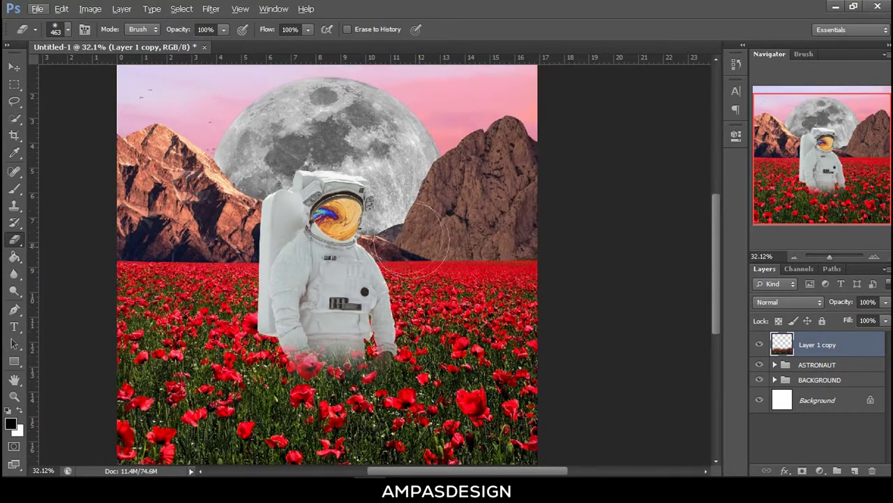
click(37, 8)
click(53, 35)
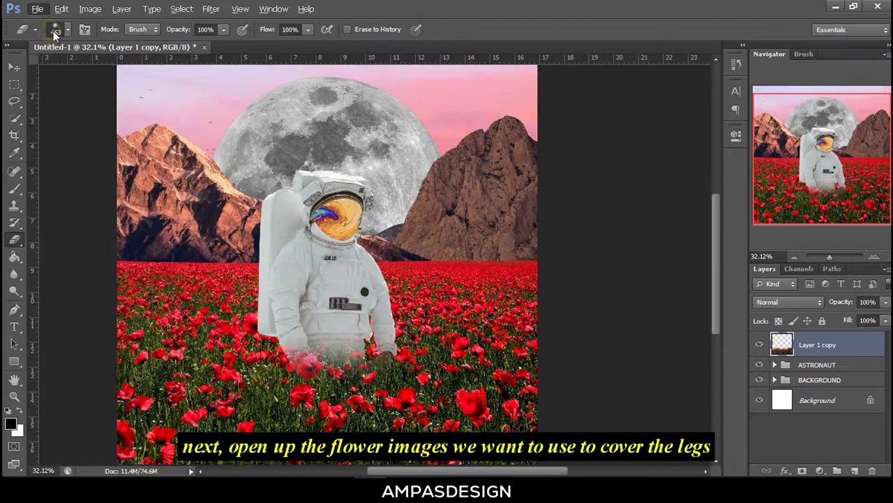
click(335, 222)
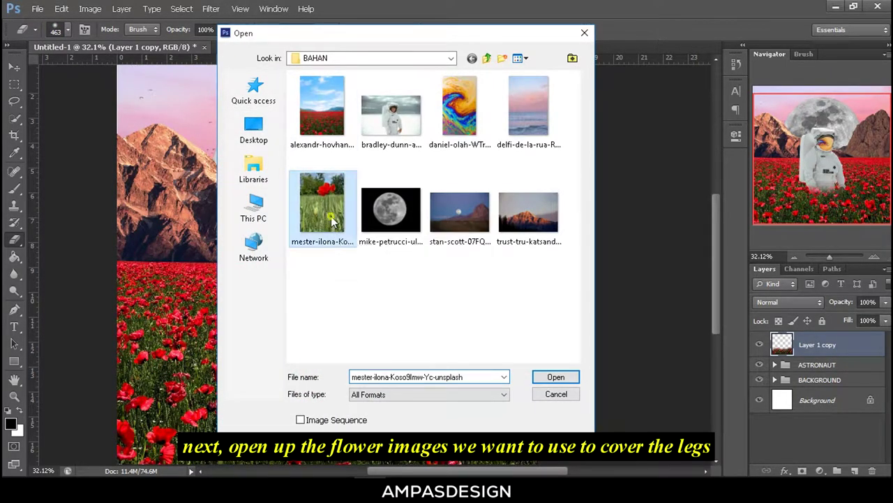
click(556, 378)
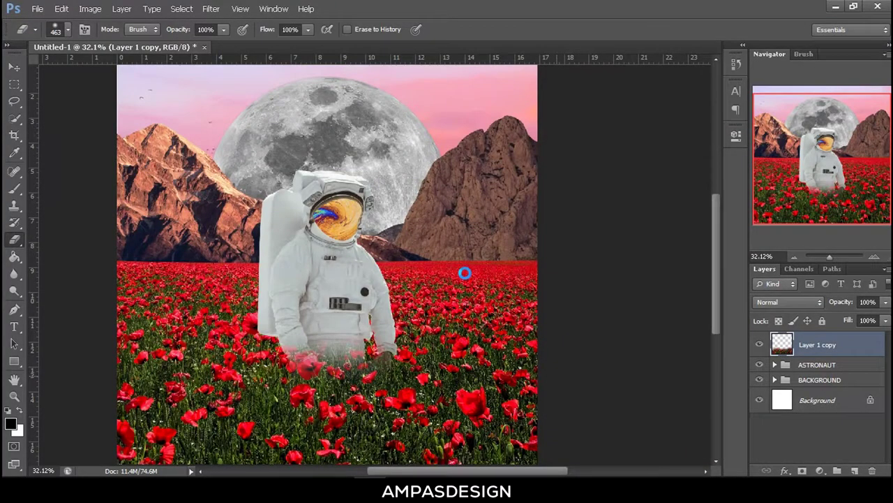
Trace the single red poppy in the photo with the Pen tool.
scroll(441, 209, up, 3)
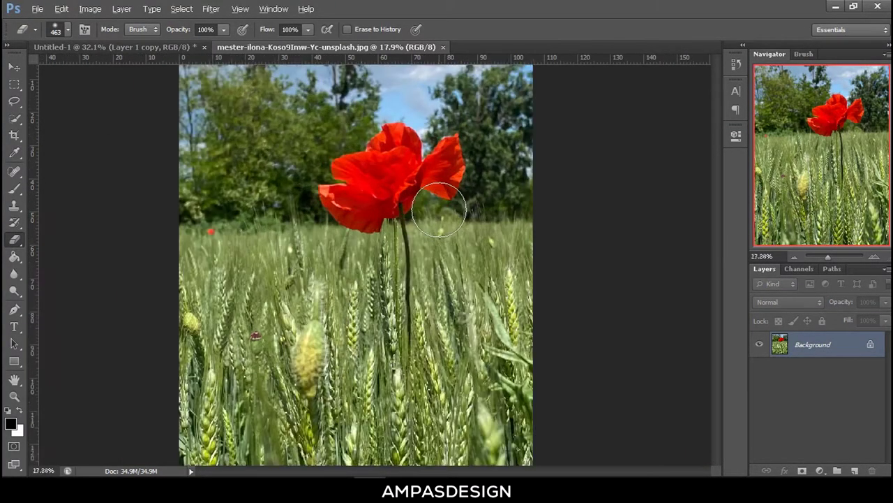
click(15, 310)
scroll(436, 278, up, 2)
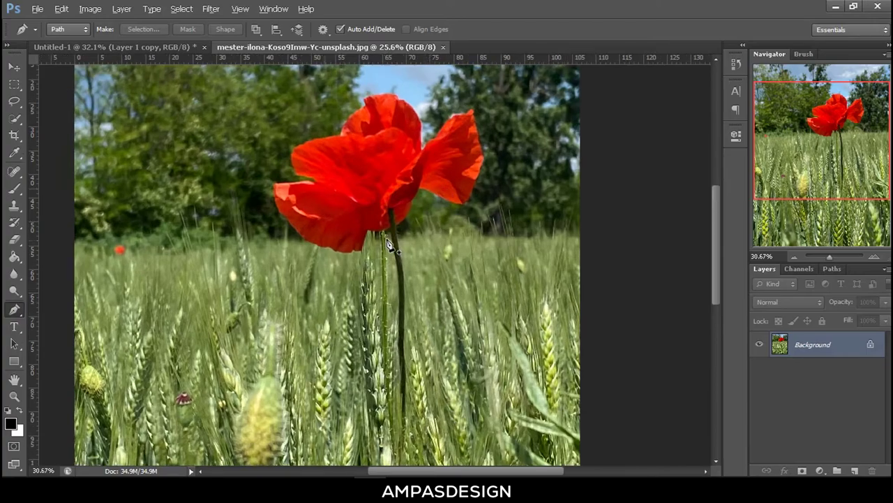
scroll(433, 272, up, 1)
scroll(418, 252, up, 1)
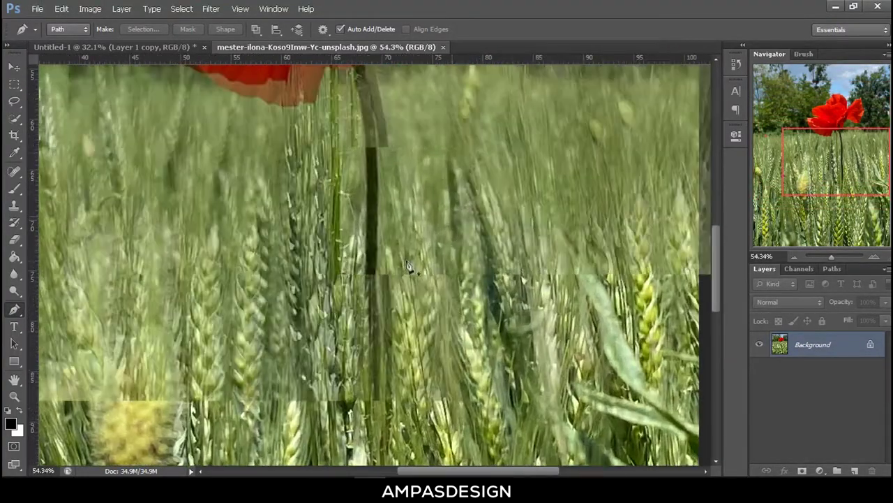
scroll(405, 238, up, 1)
scroll(383, 217, up, 1)
scroll(382, 218, up, 5)
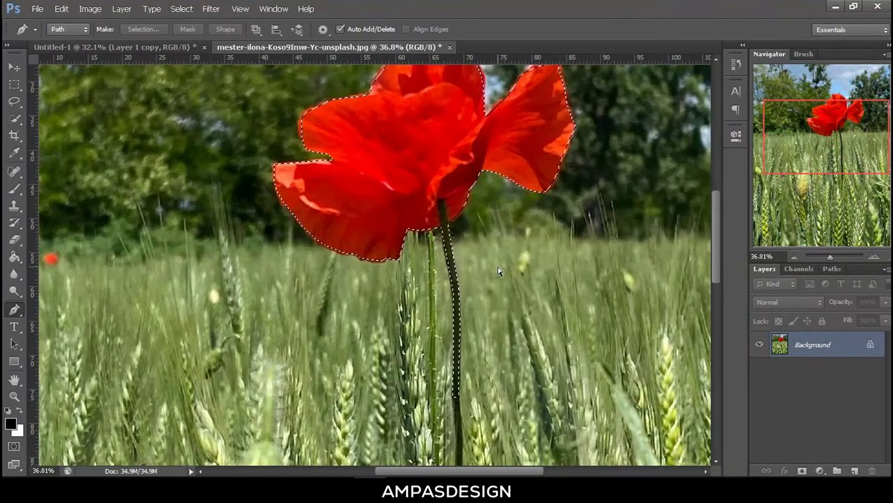
Paste the poppy into the Untitled-1 collage and close the photo without saving.
click(172, 47)
key(ctrl+v)
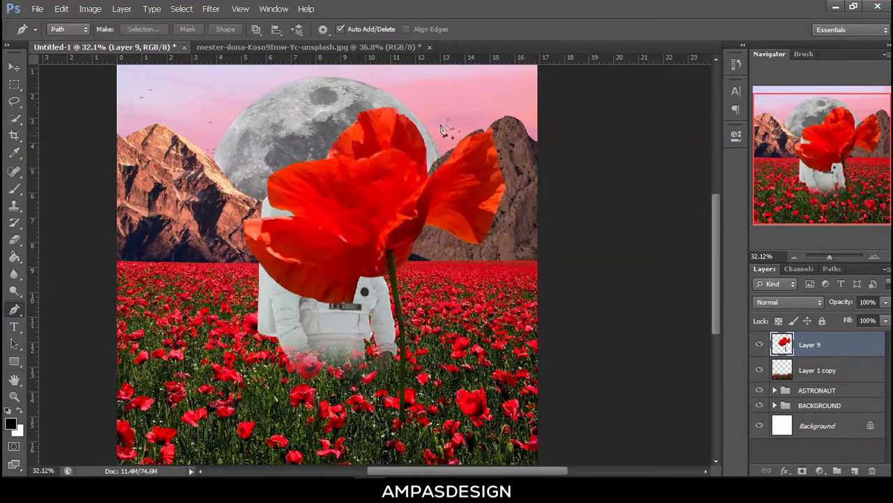
click(421, 47)
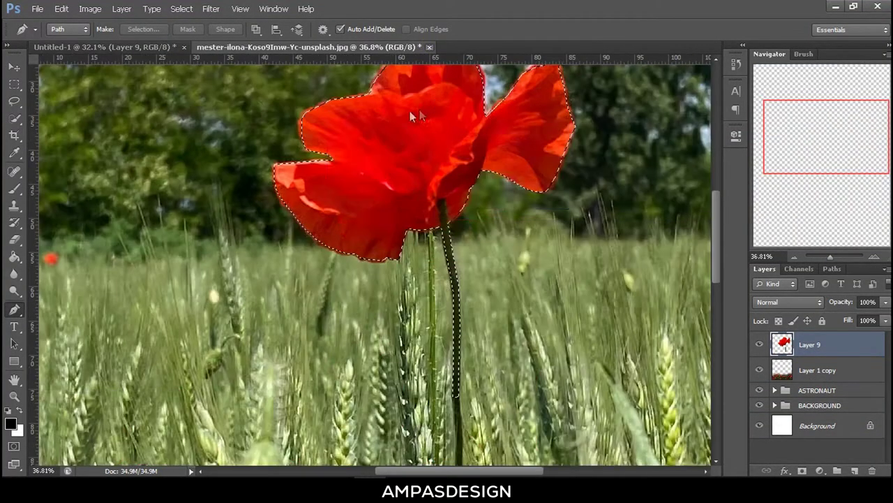
click(451, 193)
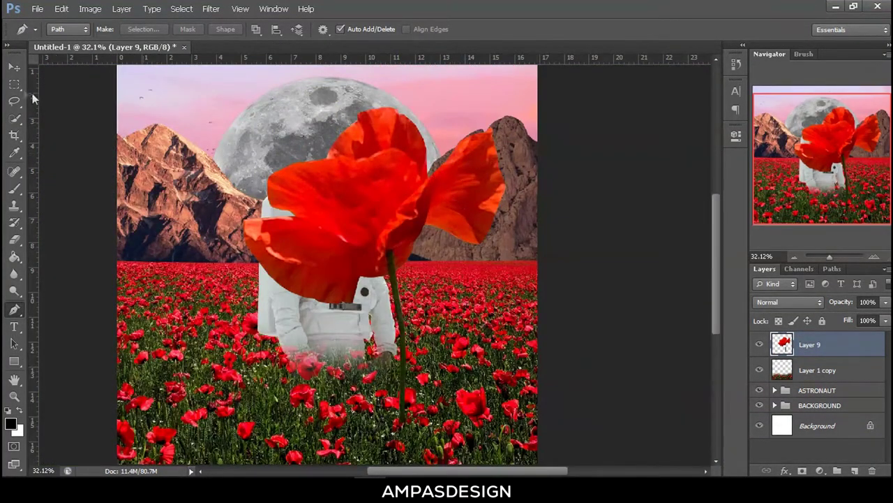
Free-transform the Layer 9 poppy down to about 13.7% and place it by the astronaut's hand.
click(15, 68)
drag(506, 105, 307, 383)
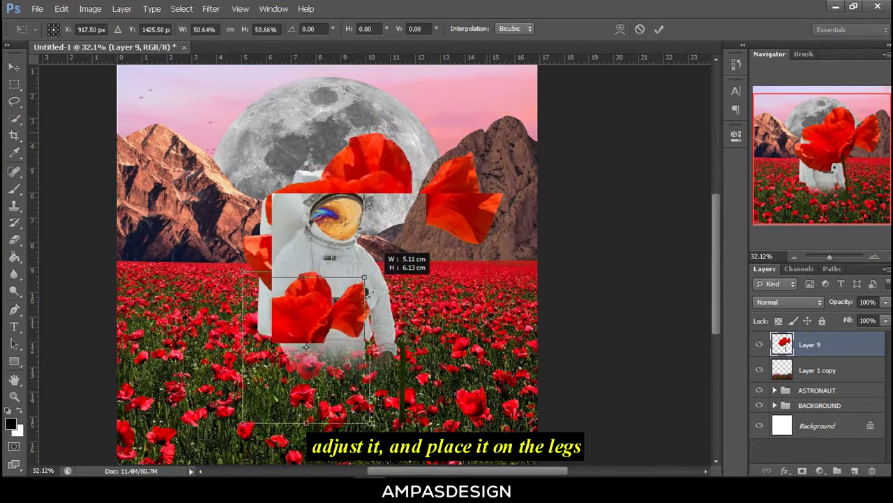
scroll(377, 366, up, 5)
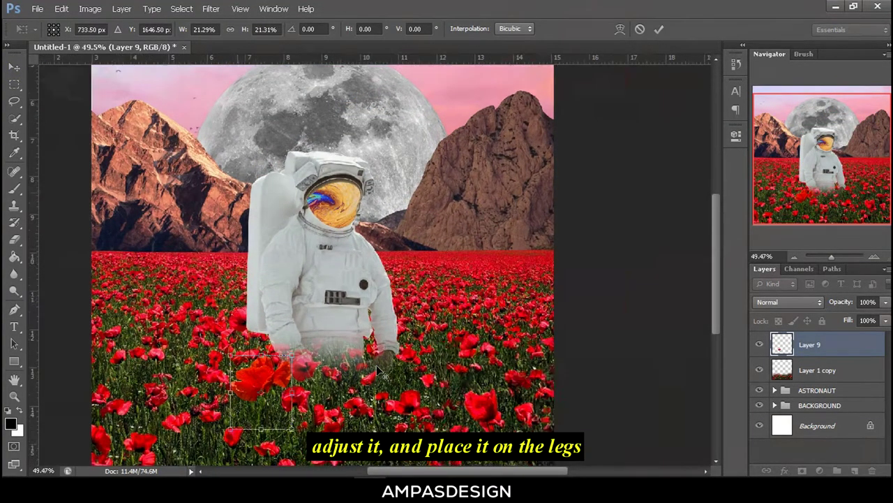
drag(258, 419, 363, 345)
scroll(363, 346, up, 3)
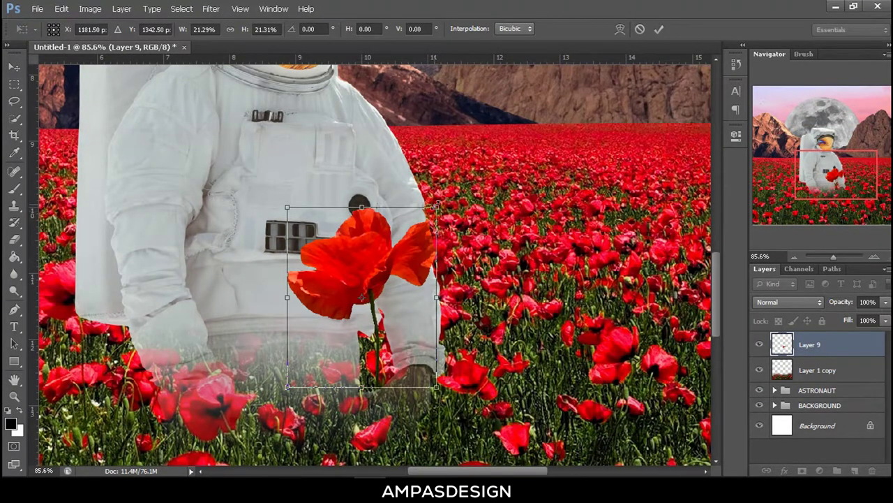
drag(436, 206, 383, 271)
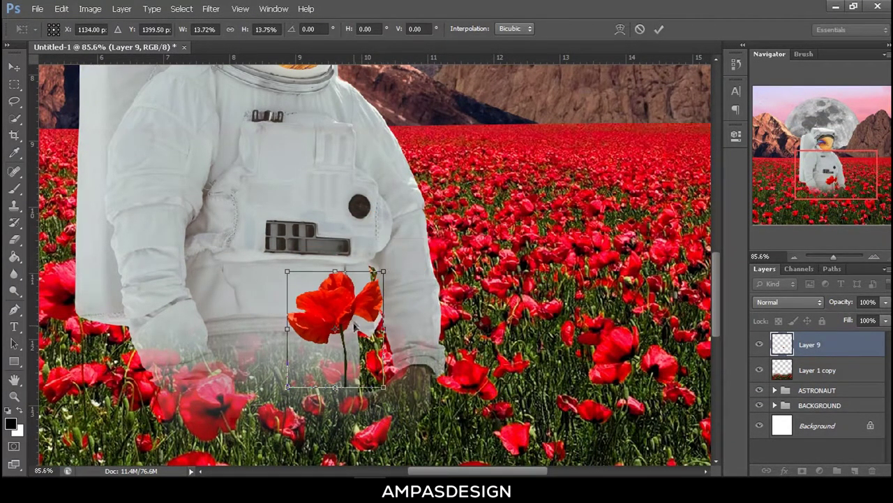
drag(354, 325, 404, 390)
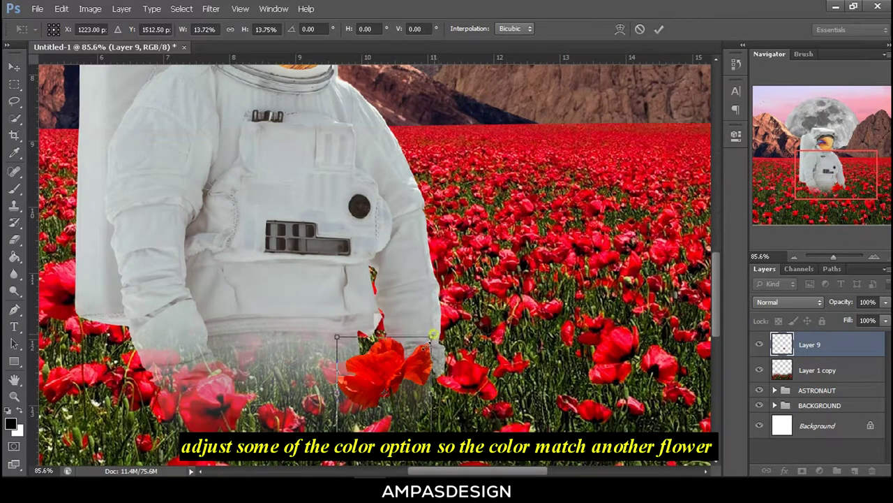
drag(433, 336, 423, 347)
key(Return)
scroll(436, 327, down, 3)
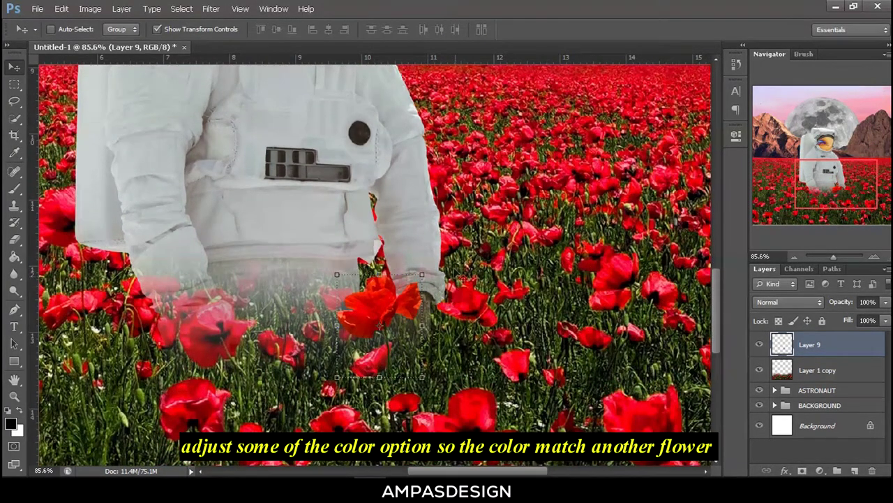
scroll(435, 328, down, 2)
Apply Color Balance of +19, -21, -8 to the Layer 9 poppy.
click(90, 9)
mouse_move(108, 42)
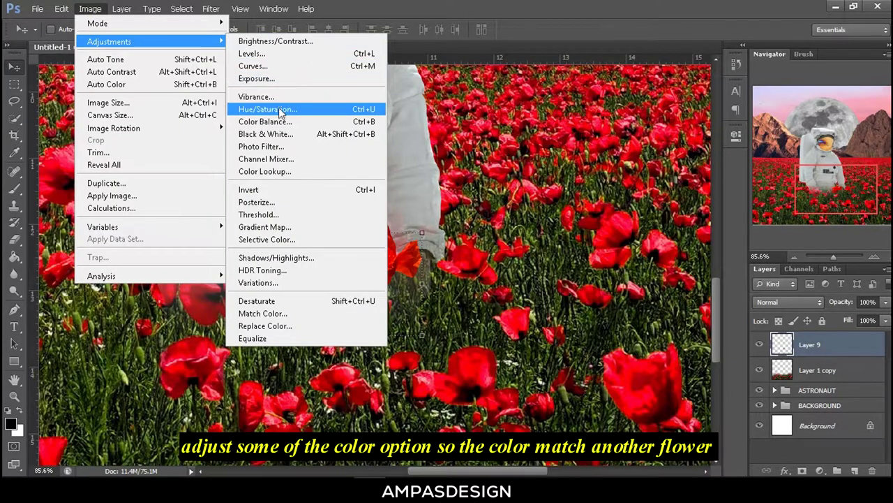
click(282, 123)
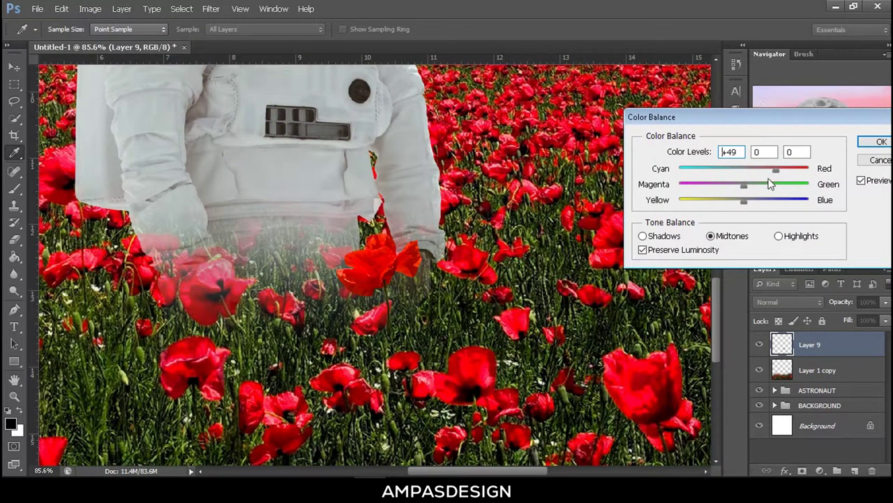
drag(770, 183, 721, 185)
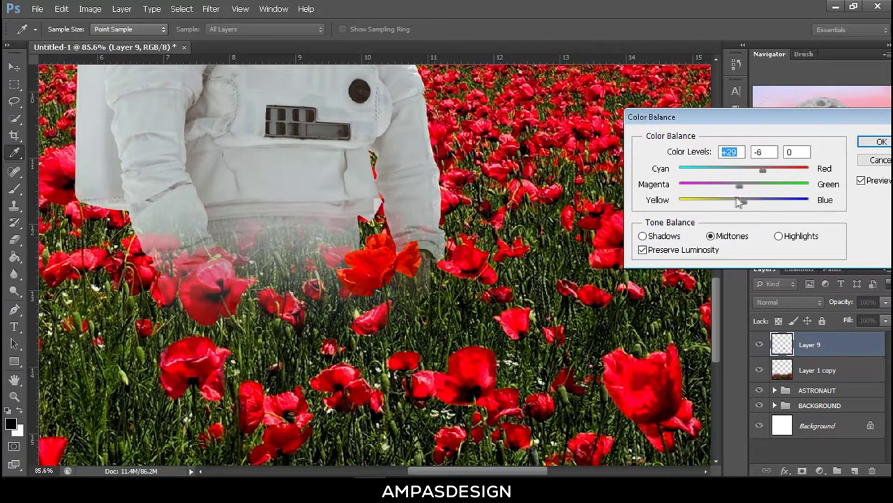
mouse_move(740, 201)
mouse_down()
mouse_move(730, 194)
mouse_move(773, 202)
mouse_up()
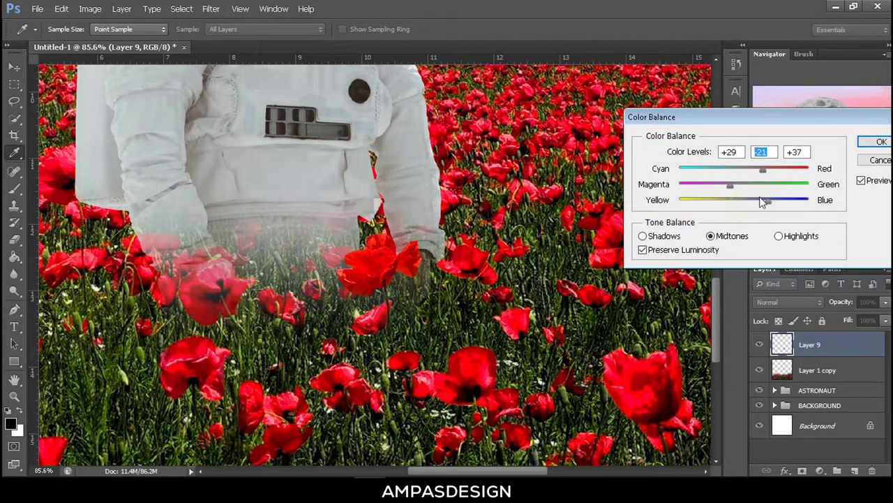
click(739, 202)
click(880, 142)
Apply Hue/Saturation to the poppy: hue -9, saturation -1, lightness +3.
key(v)
click(92, 9)
mouse_move(108, 41)
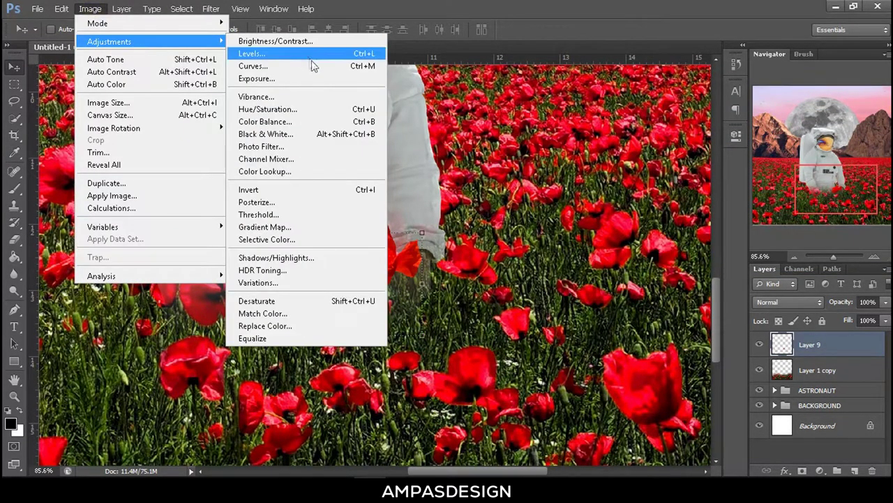
click(312, 119)
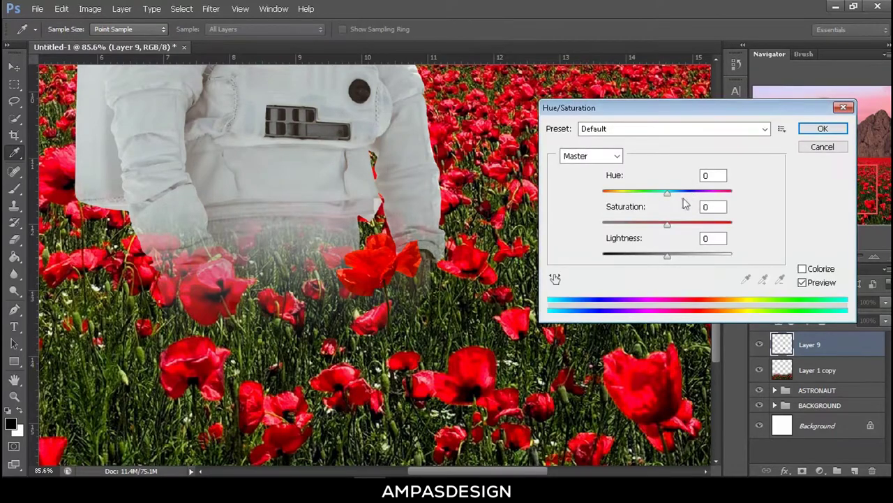
mouse_move(668, 223)
mouse_down()
mouse_move(687, 228)
mouse_move(660, 233)
mouse_up()
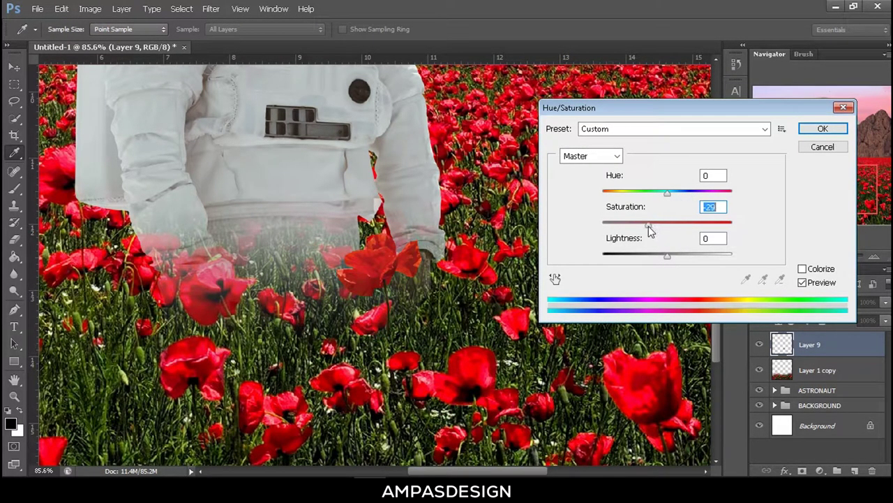
drag(658, 233, 673, 239)
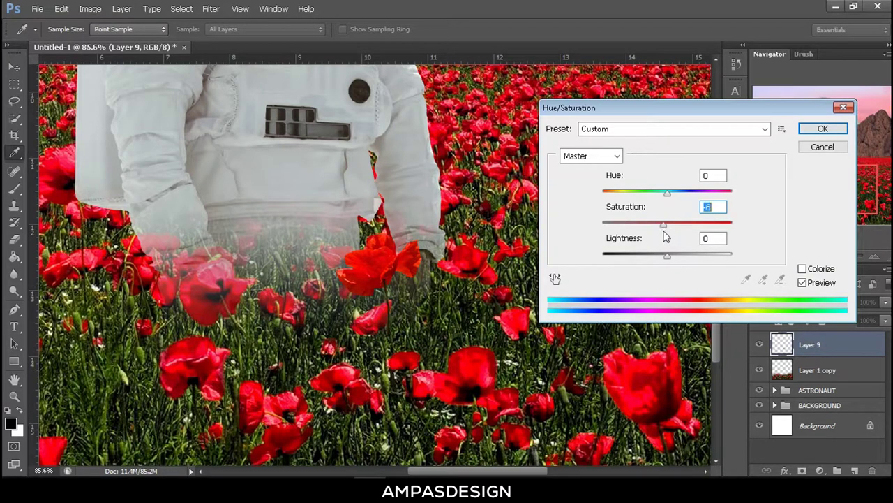
mouse_move(668, 200)
mouse_down()
mouse_move(698, 195)
mouse_move(672, 196)
mouse_move(678, 207)
mouse_move(668, 206)
mouse_up()
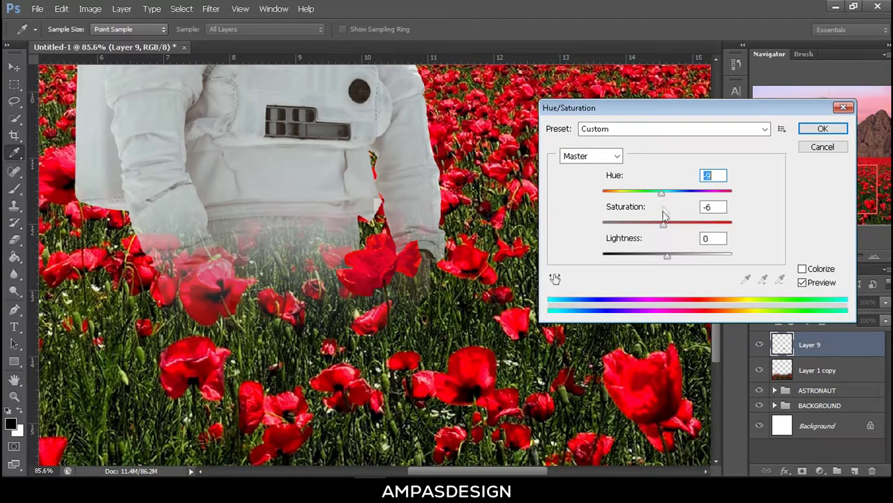
mouse_move(666, 230)
mouse_down()
mouse_move(675, 261)
mouse_move(665, 260)
mouse_up()
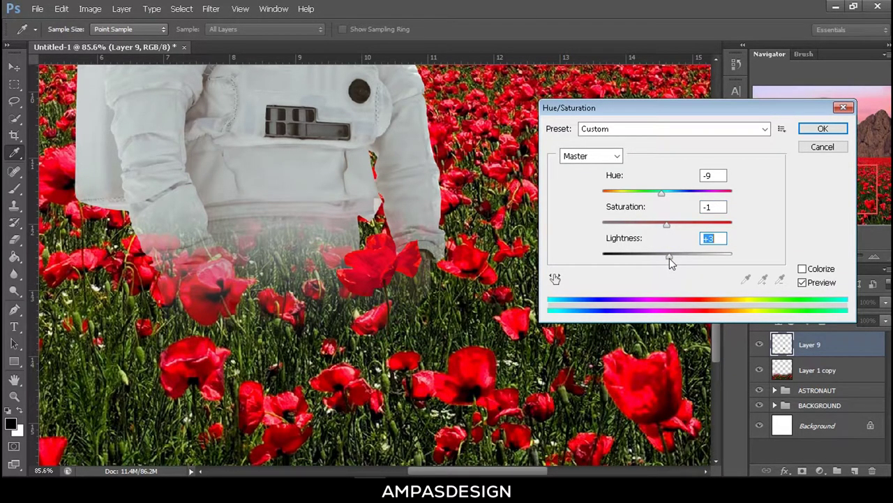
click(822, 130)
Rotate the poppy to about 11° and place it at the astronaut's lower edge.
drag(413, 221, 427, 281)
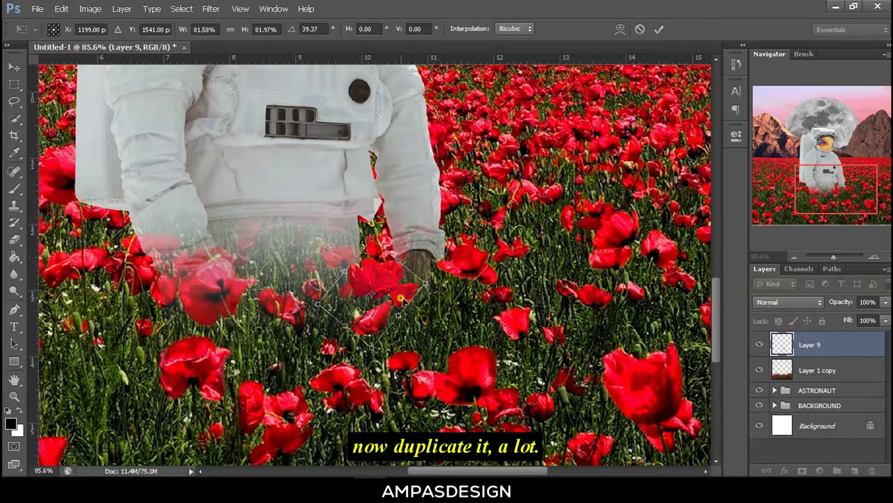
drag(398, 307, 436, 261)
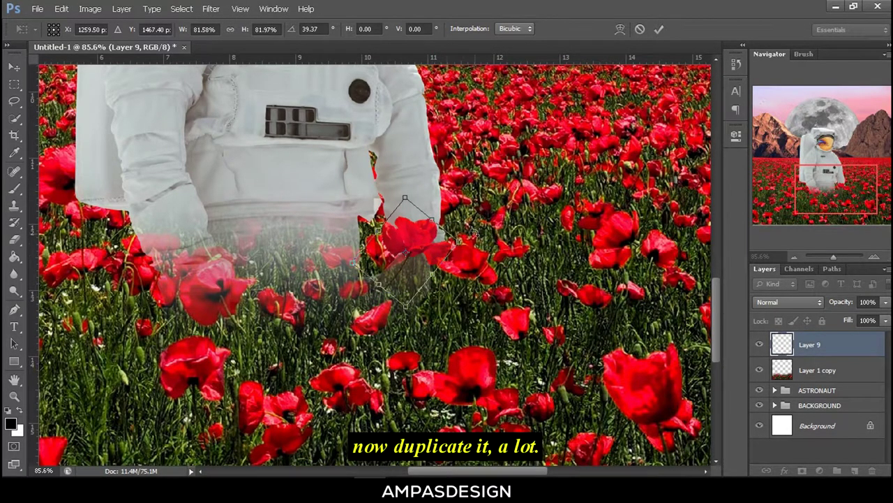
drag(470, 236, 481, 183)
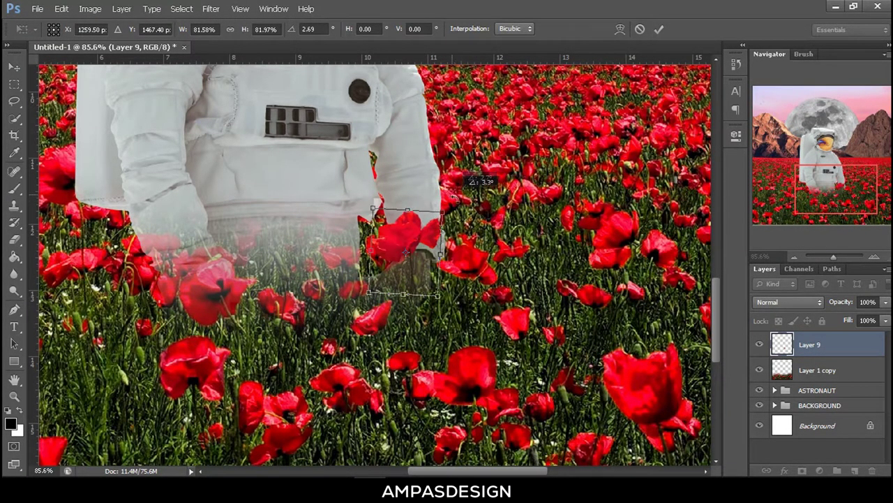
drag(419, 241, 414, 263)
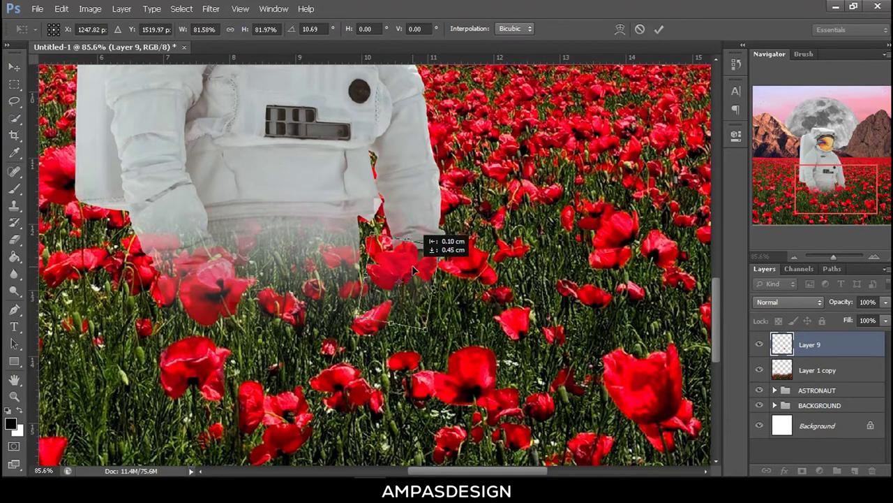
key(Return)
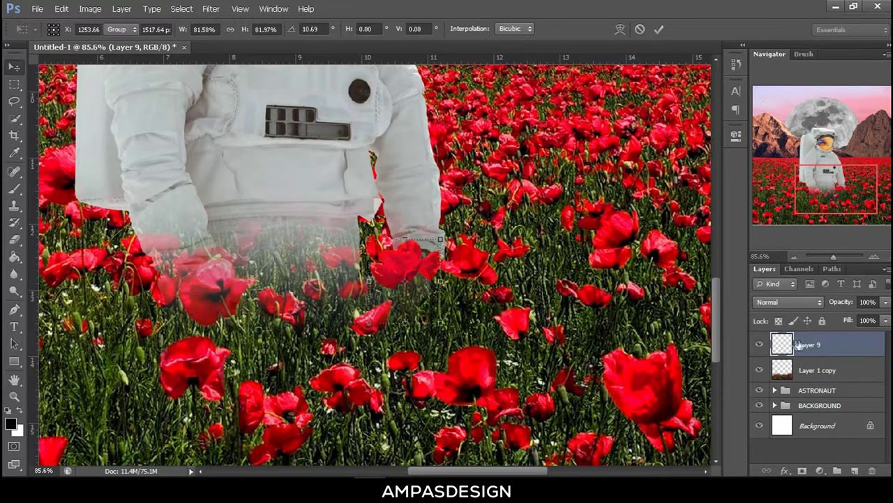
Duplicate the poppy layer, mirroring and moving copies to the left of the astronaut.
right_click(808, 347)
click(713, 71)
click(564, 146)
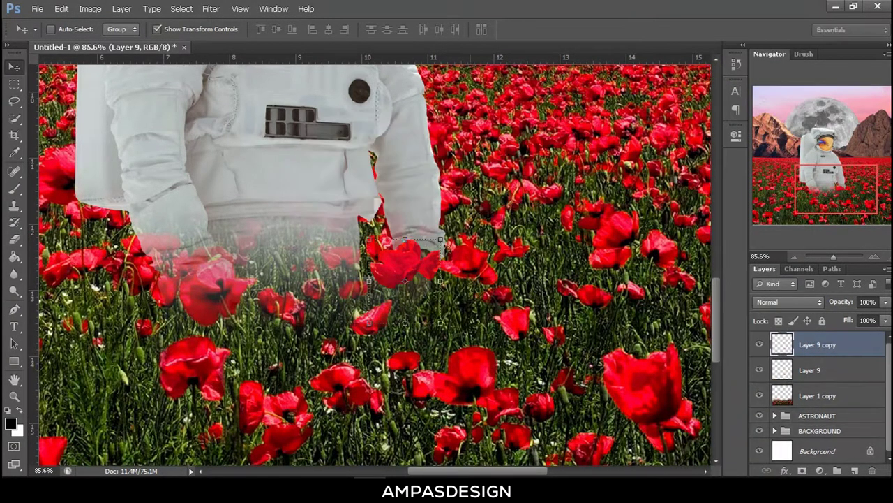
mouse_move(405, 265)
mouse_down()
mouse_move(359, 241)
mouse_move(323, 260)
mouse_move(161, 260)
mouse_up()
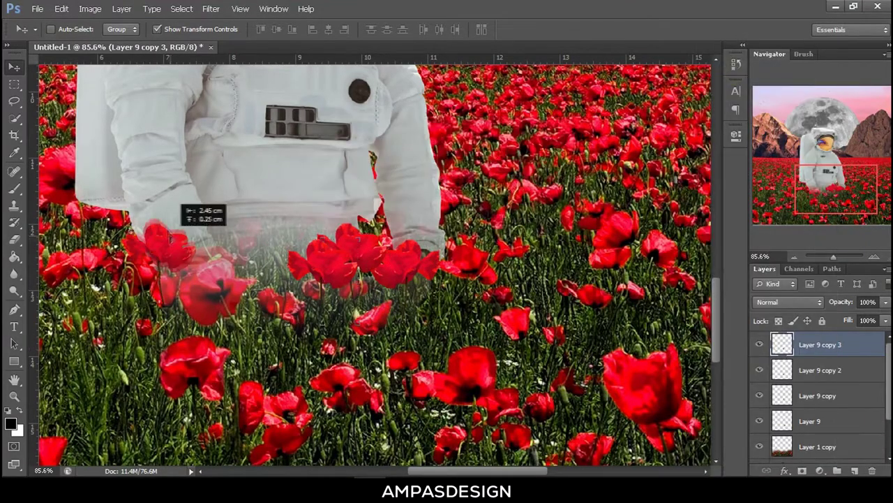
drag(197, 305, 208, 322)
click(61, 9)
click(300, 393)
key(Return)
mouse_move(231, 272)
mouse_down()
mouse_move(249, 258)
mouse_move(285, 264)
mouse_move(312, 288)
mouse_up()
Add more flipped poppy copies along the astronaut's waist, up to Layer 9 copy 10.
right_click(809, 344)
click(713, 70)
click(62, 8)
click(279, 405)
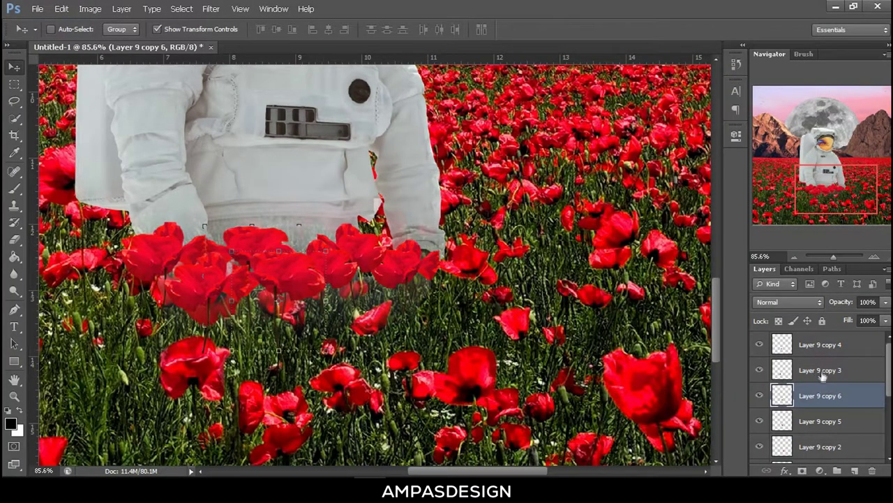
scroll(377, 279, down, 2)
click(820, 344)
key(ctrl+j)
key(ctrl+j)
drag(349, 307, 391, 314)
key(ctrl+j)
key(ctrl+j)
scroll(828, 375, down, 2)
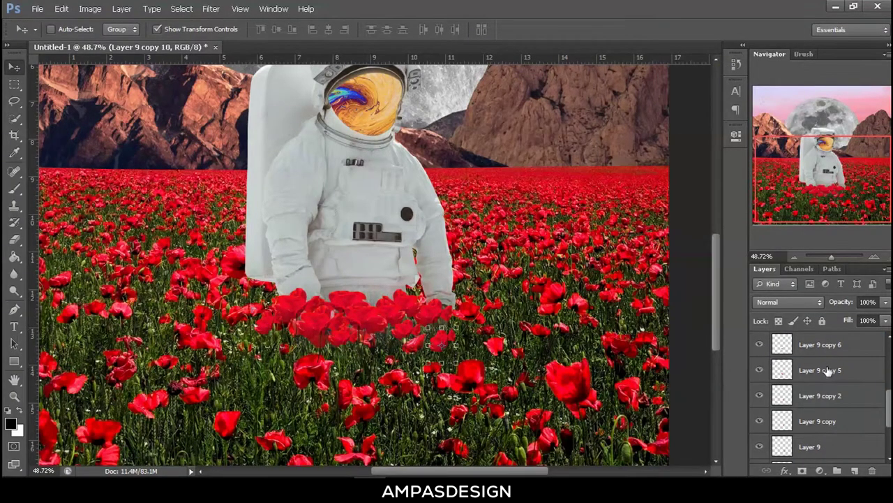
scroll(828, 372, down, 2)
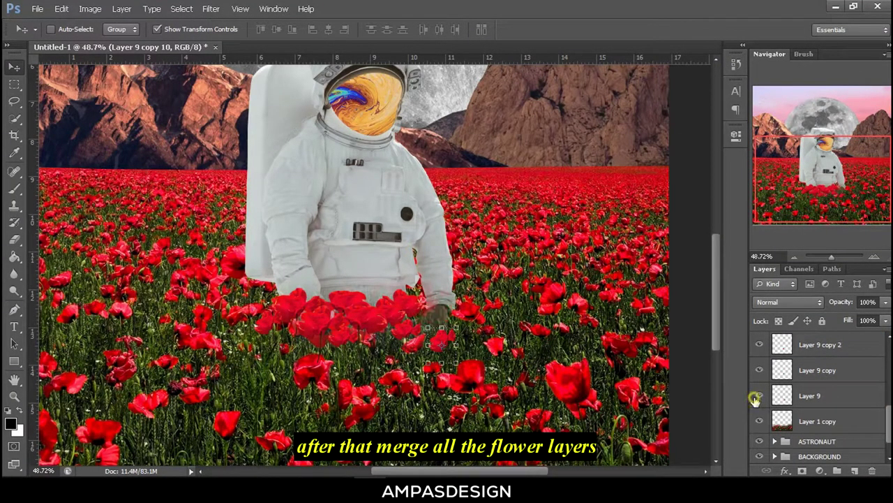
Select Layer 9 through Layer 9 copy 10 in the Layers panel.
click(819, 395)
shift+click(824, 368)
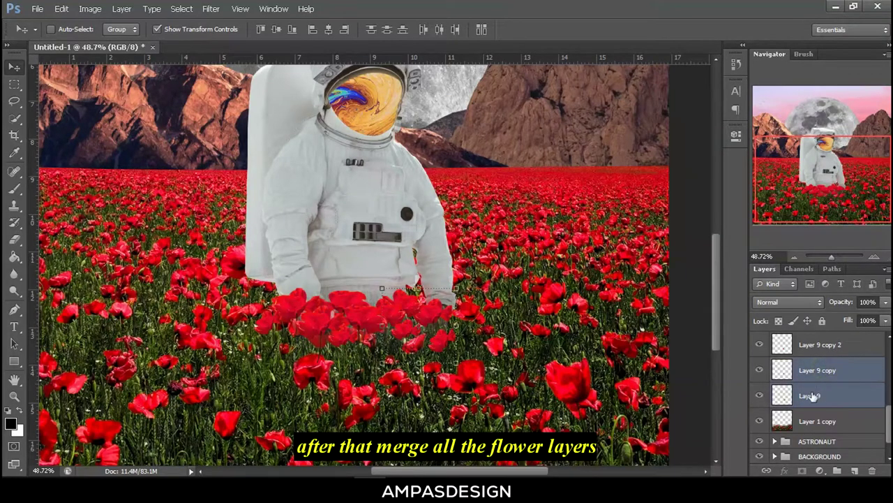
click(842, 395)
shift+click(825, 381)
key(ctrl+j)
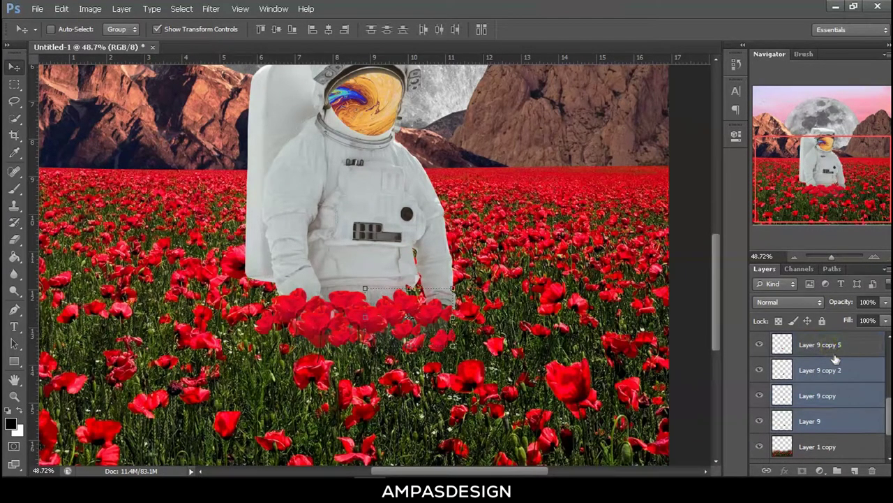
key(ctrl+j)
key(ctrl+j)
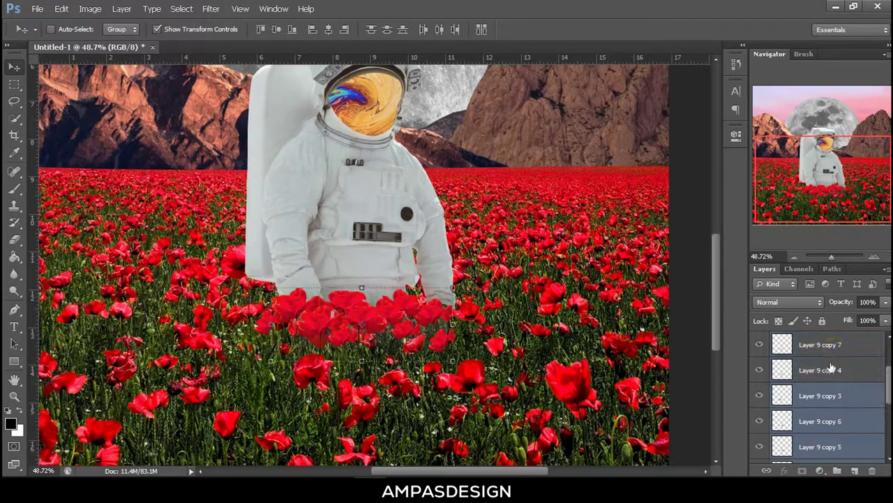
key(ctrl+j)
shift+click(825, 395)
shift+click(838, 370)
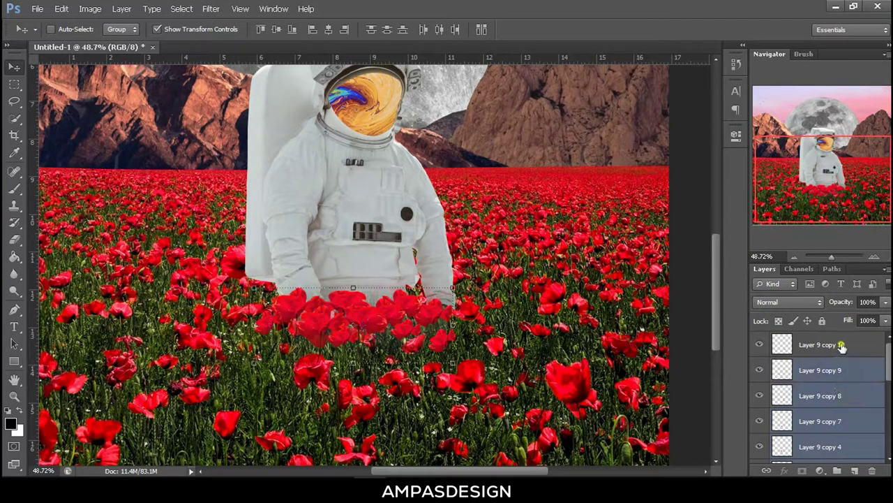
shift+click(841, 344)
Merge the selected poppy layers into Layer 9 copy 10 and toggle its visibility to compare.
right_click(841, 345)
click(779, 324)
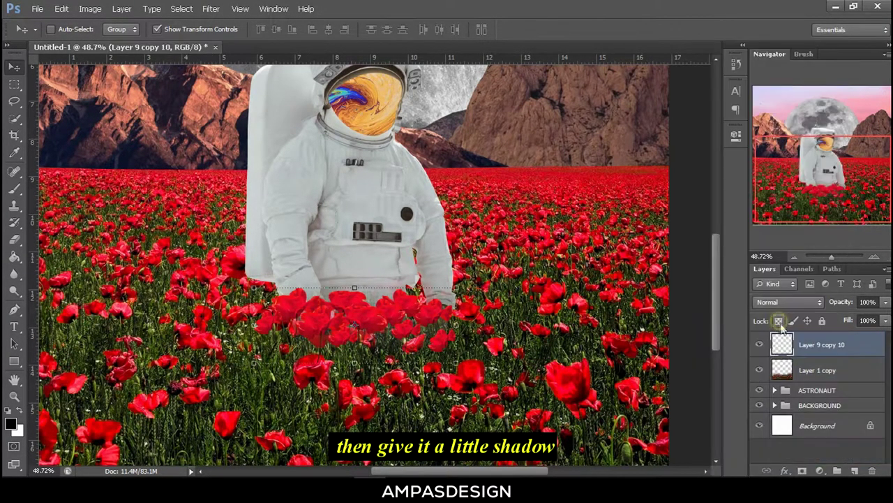
click(760, 344)
click(761, 344)
right_click(820, 351)
Give Layer 9 copy 10 a Multiply drop shadow: -88°, 13 px distance, 5% spread, 38 px size, 29% opacity.
click(730, 34)
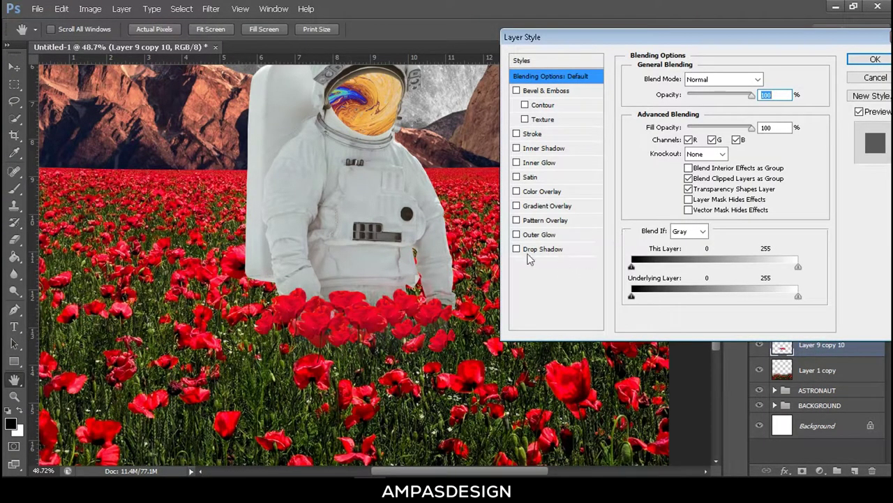
click(537, 249)
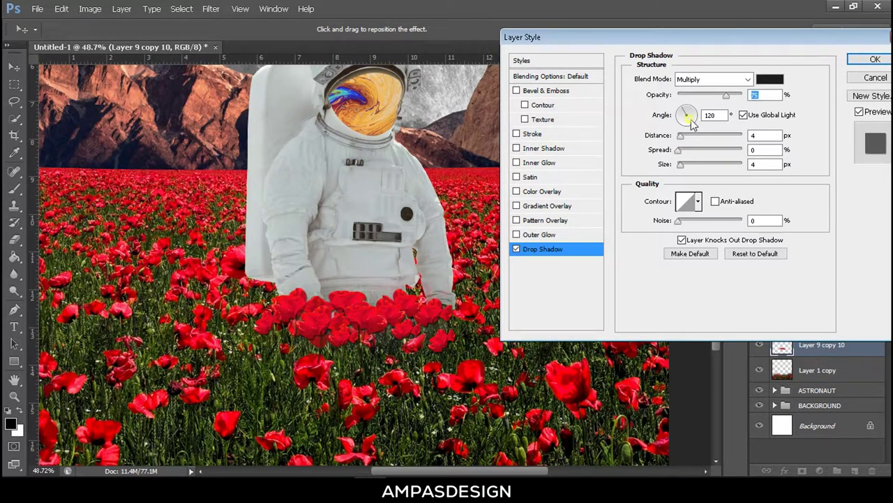
mouse_move(687, 141)
mouse_down()
mouse_move(698, 169)
mouse_move(684, 166)
mouse_up()
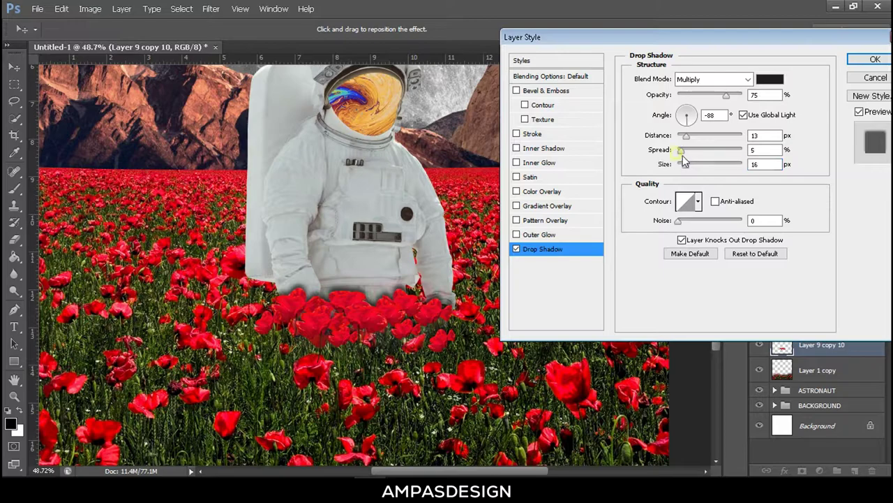
drag(682, 155, 691, 168)
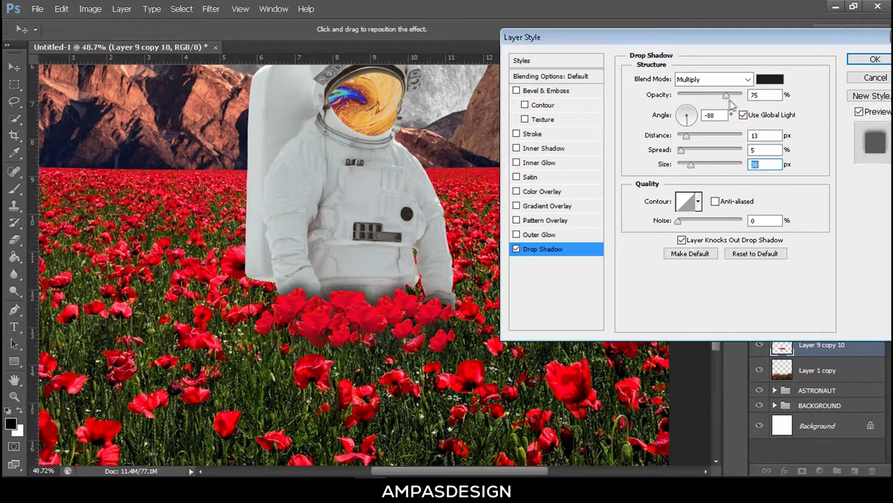
mouse_move(726, 96)
mouse_down()
mouse_move(690, 97)
mouse_move(700, 101)
mouse_up()
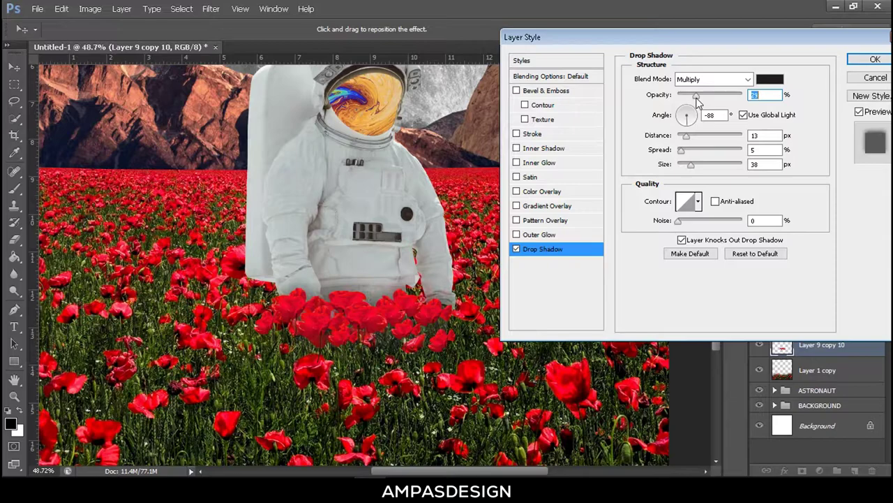
click(875, 60)
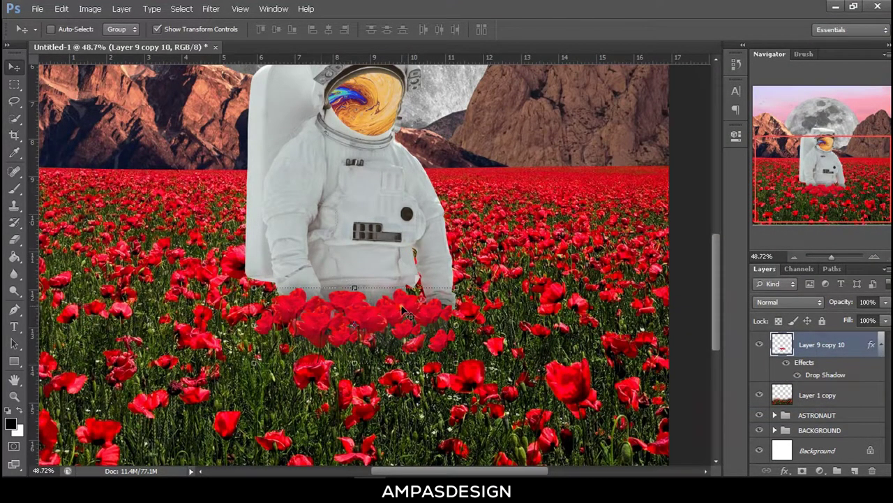
Scale Layer 9 copy 10 to about 102.6% and move it up across the astronaut's waist.
drag(402, 309, 403, 309)
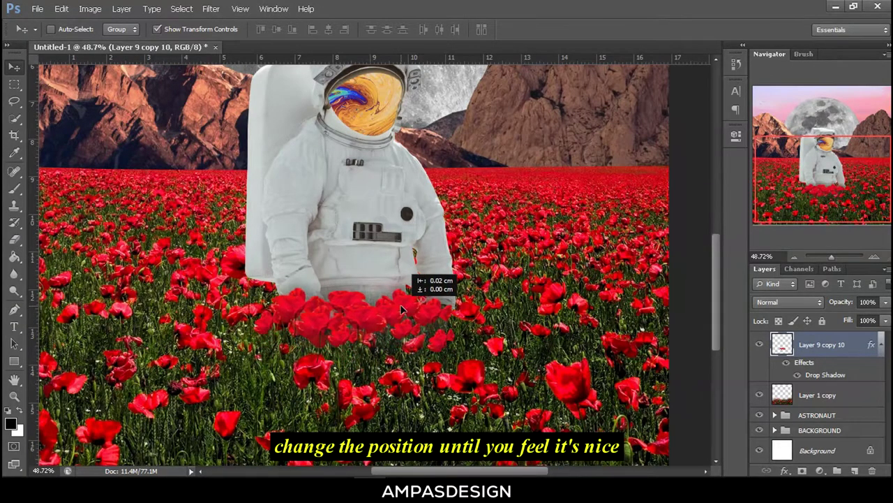
drag(402, 309, 402, 315)
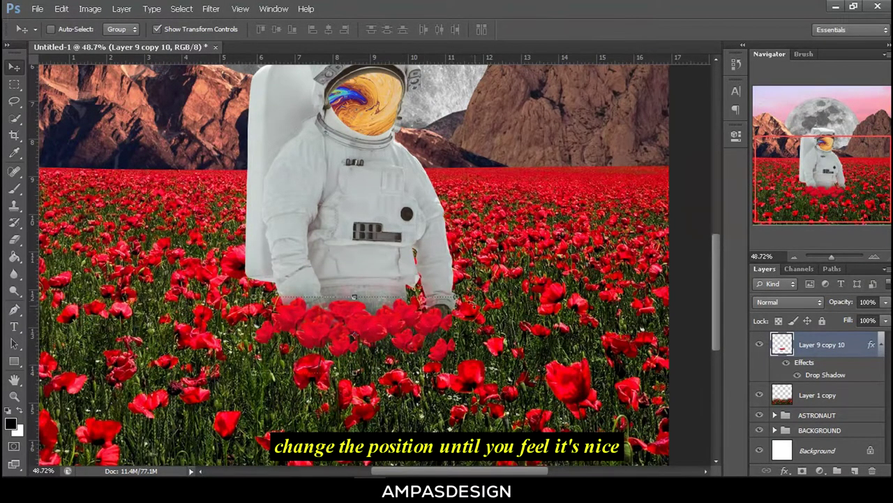
drag(457, 296, 464, 286)
drag(407, 328, 413, 319)
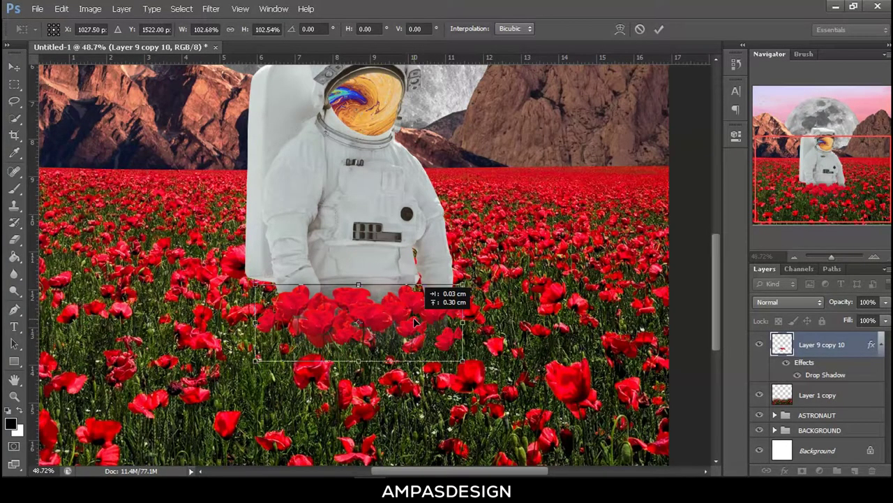
scroll(474, 254, down, 3)
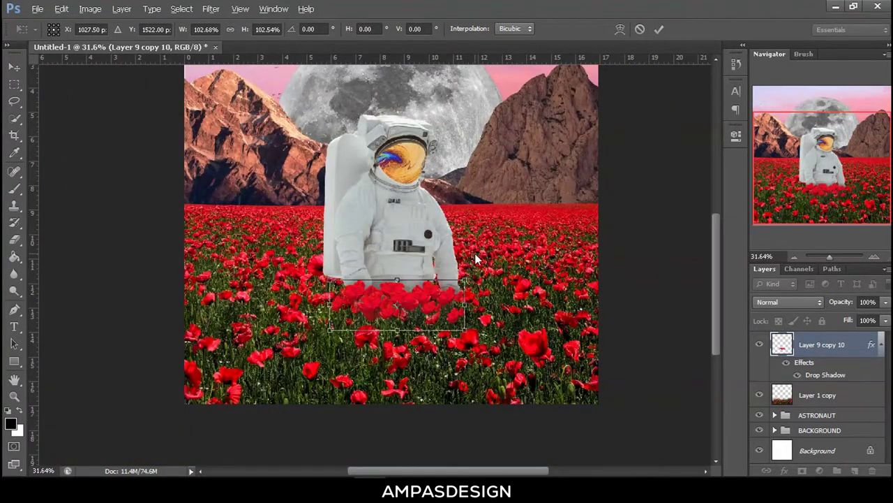
scroll(474, 254, up, 1)
scroll(475, 254, up, 1)
scroll(454, 273, up, 1)
scroll(434, 287, up, 1)
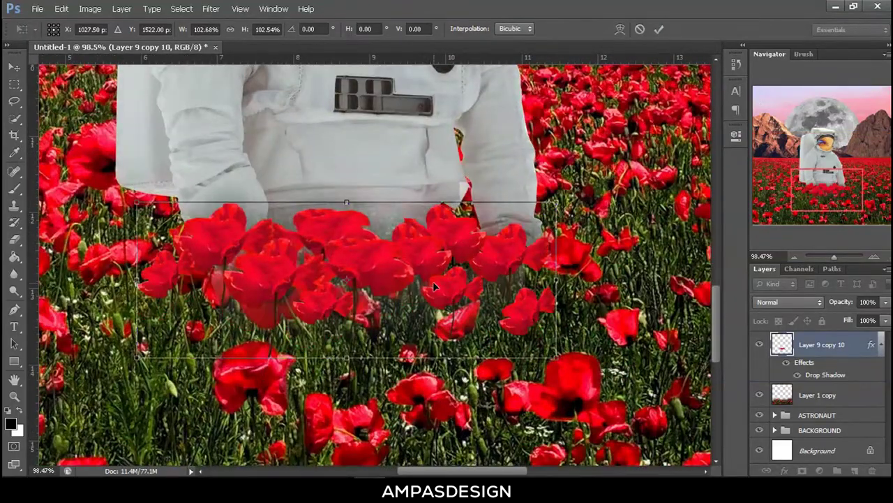
mouse_move(444, 258)
mouse_down()
mouse_move(441, 211)
mouse_move(447, 263)
mouse_up()
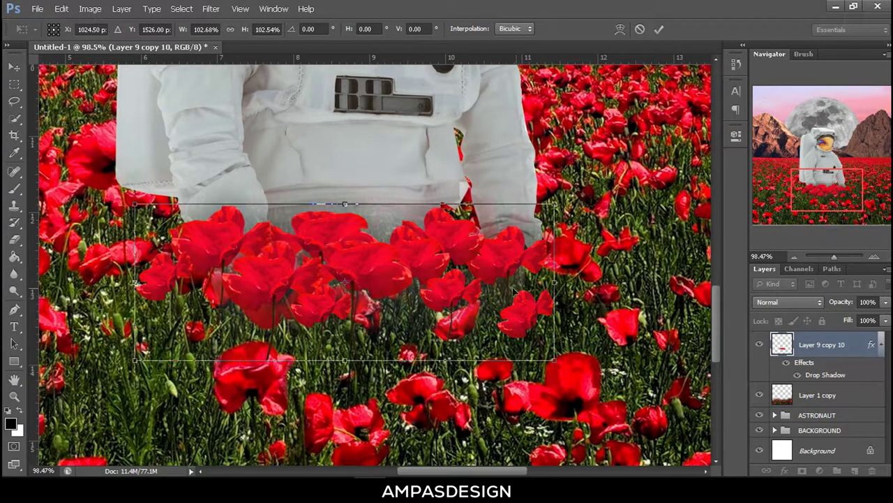
key(Return)
drag(416, 272, 422, 274)
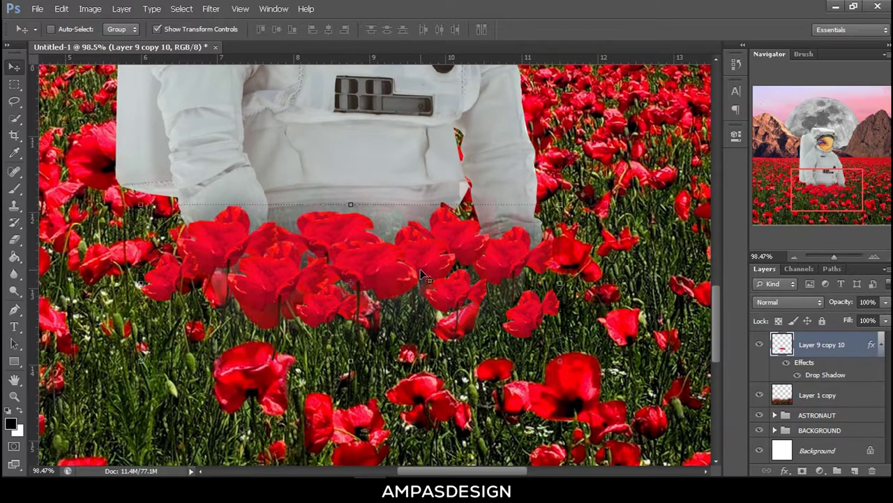
With a fully soft 200 px eraser, remove poppies over the astronaut's hands on both poppy layers.
click(820, 398)
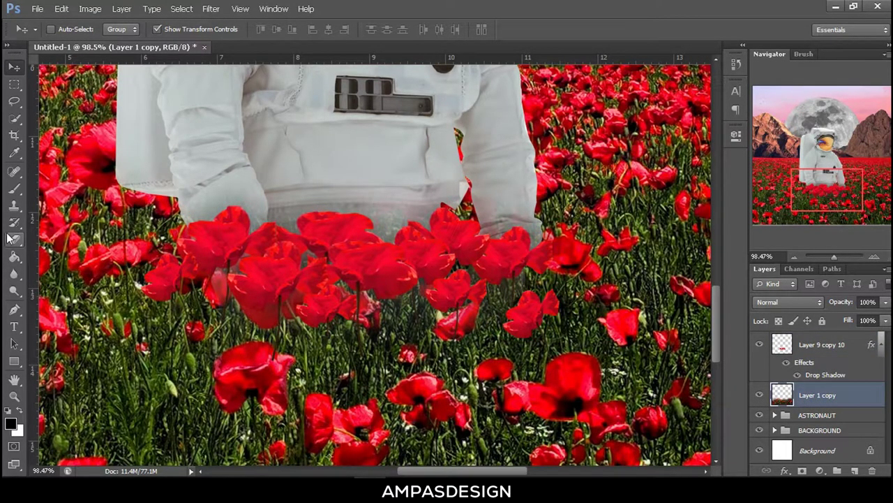
click(14, 240)
click(14, 67)
scroll(335, 212, down, 5)
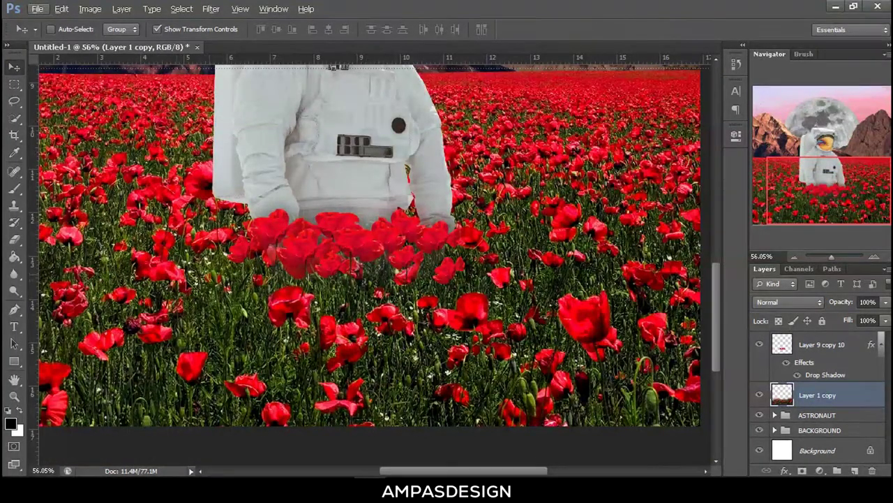
click(14, 239)
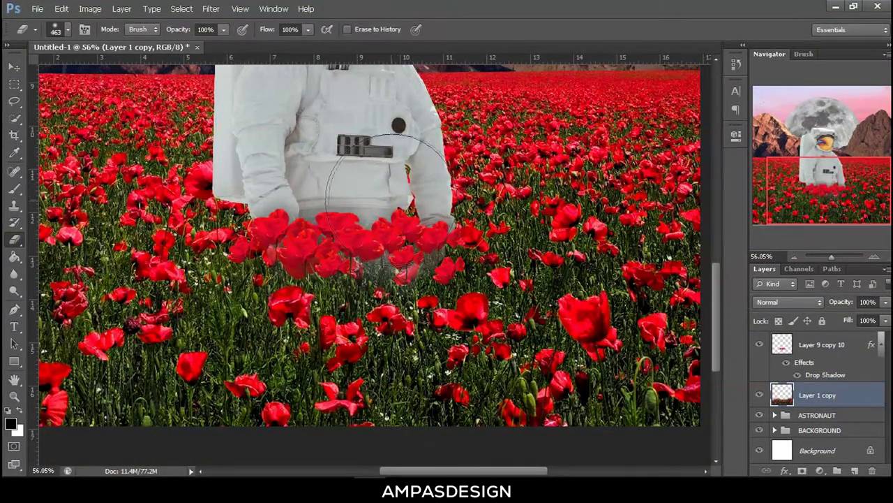
key(alt+bracketright)
right_click(557, 191)
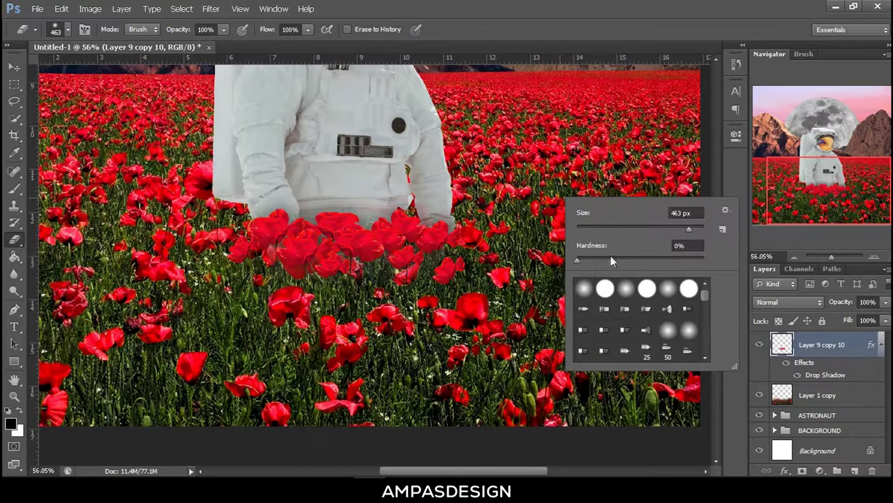
key(Return)
drag(502, 164, 461, 157)
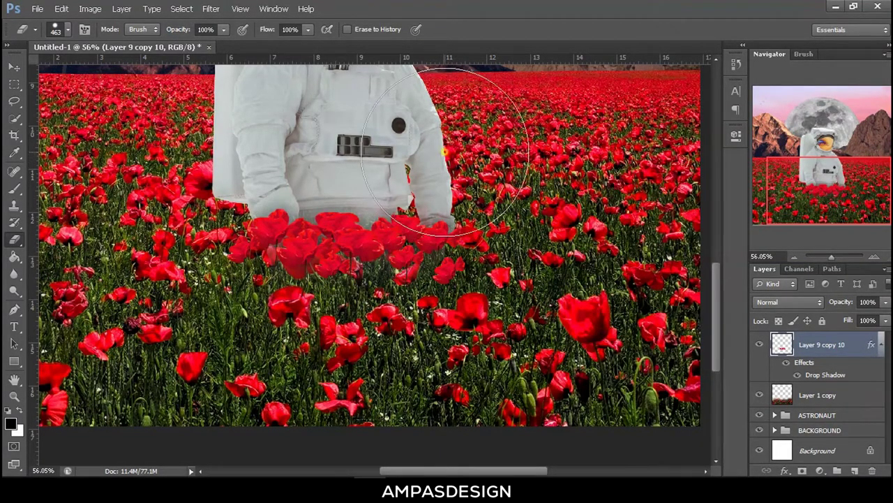
click(836, 398)
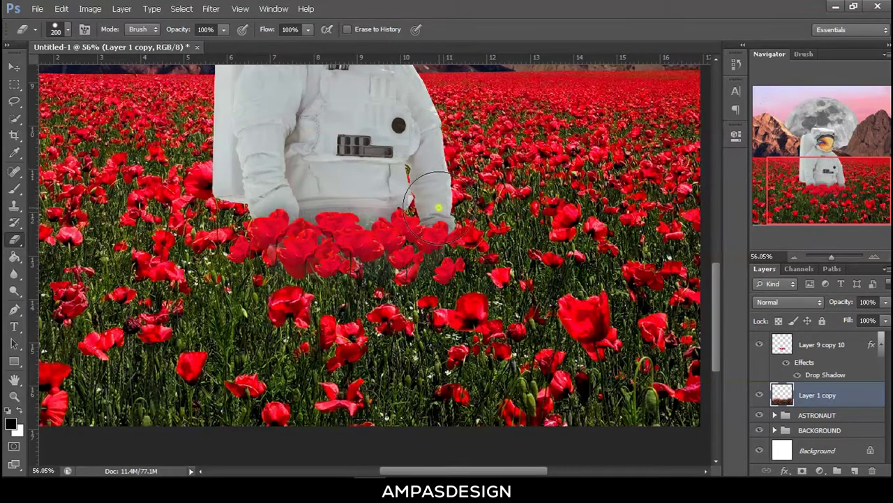
mouse_move(438, 207)
mouse_down()
mouse_move(379, 189)
mouse_move(262, 201)
mouse_move(353, 188)
mouse_up()
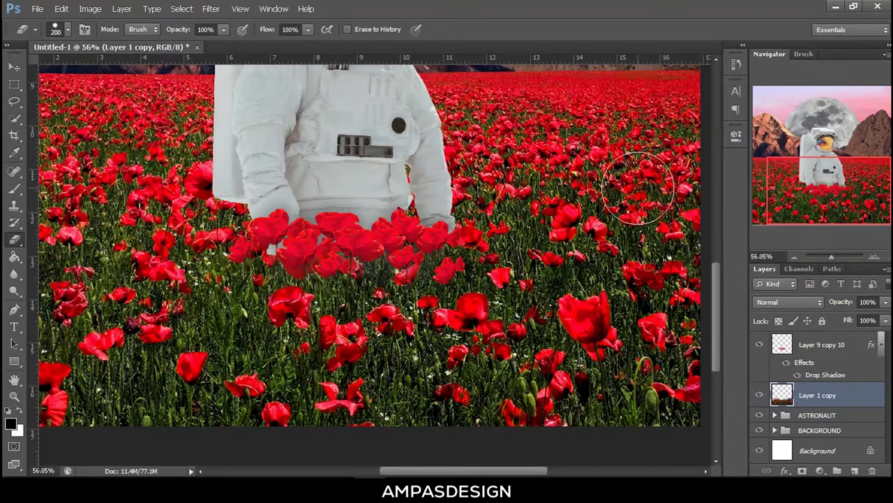
Resize the poppy overlay (Layer 9 copy 10) to about 99.5% width and reposition it beneath the astronaut.
click(14, 67)
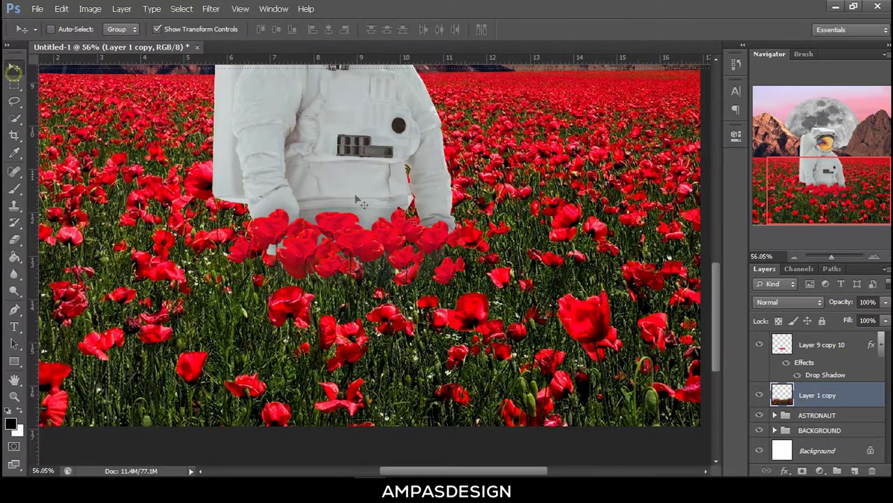
click(810, 354)
drag(464, 208, 475, 169)
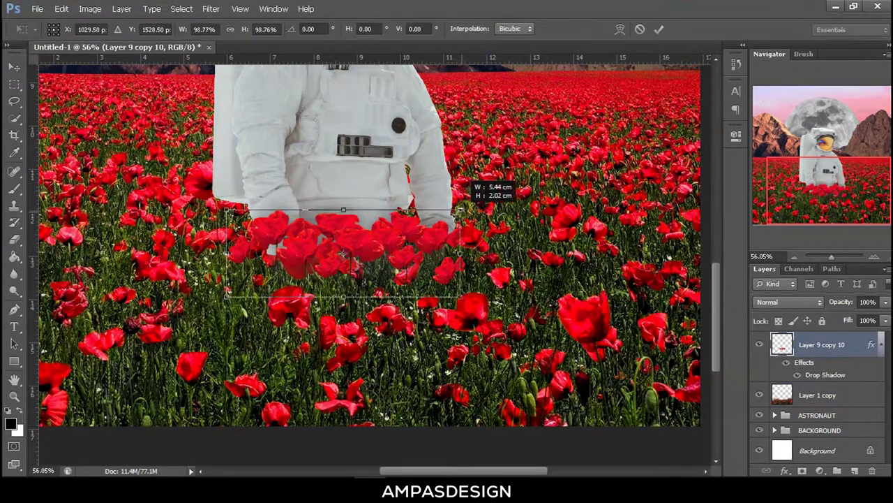
drag(450, 208, 427, 246)
drag(230, 297, 225, 303)
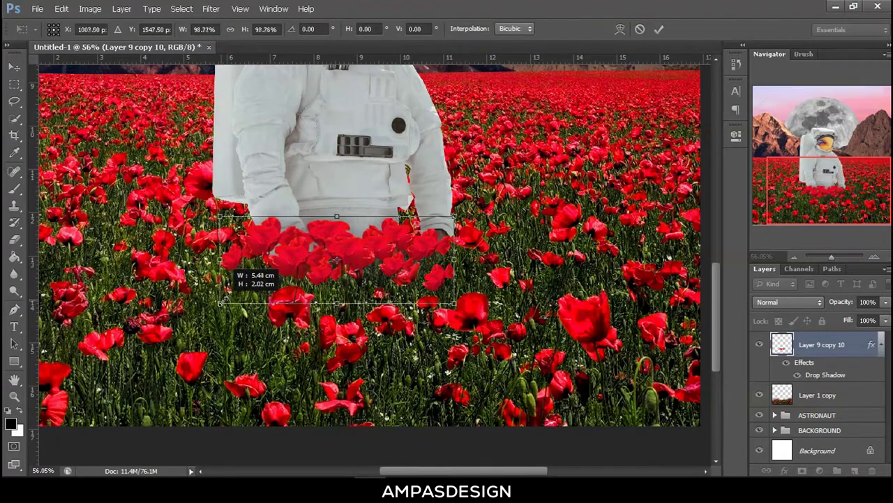
scroll(365, 230, up, 1)
scroll(365, 230, up, 2)
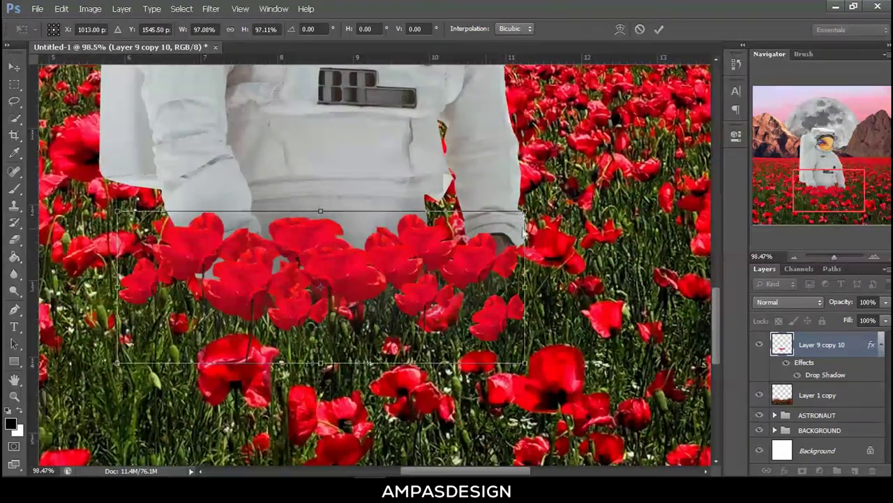
drag(522, 212, 534, 207)
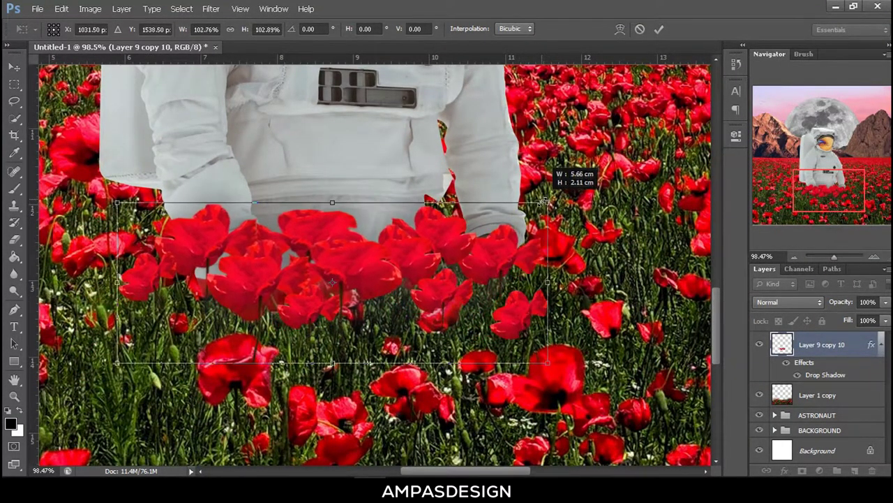
drag(489, 275, 497, 269)
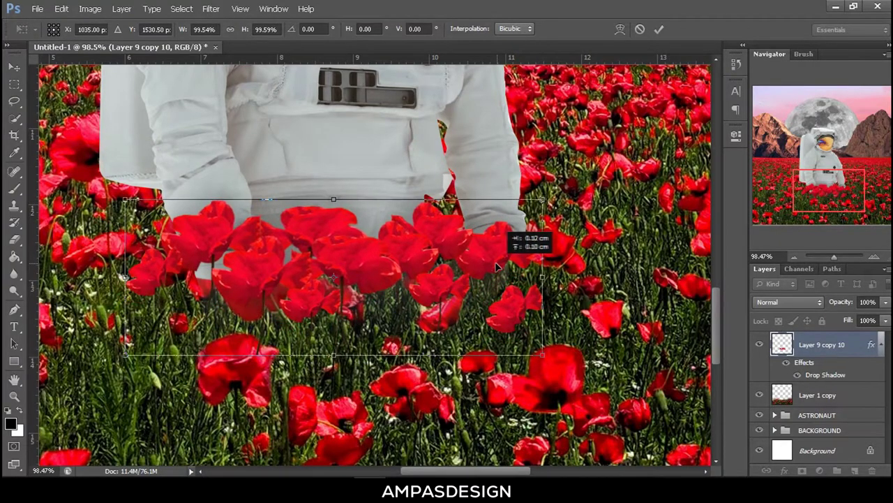
key(Return)
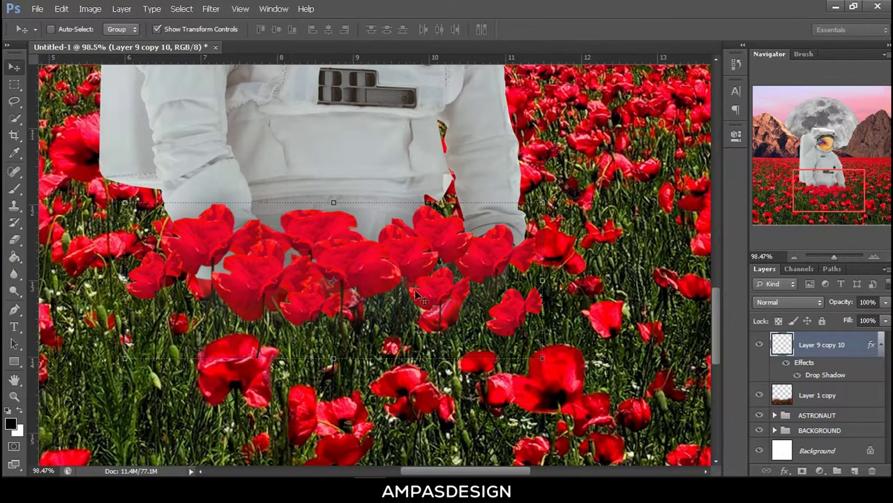
Lower the poppy overlay's Drop Shadow opacity to 38%.
click(811, 395)
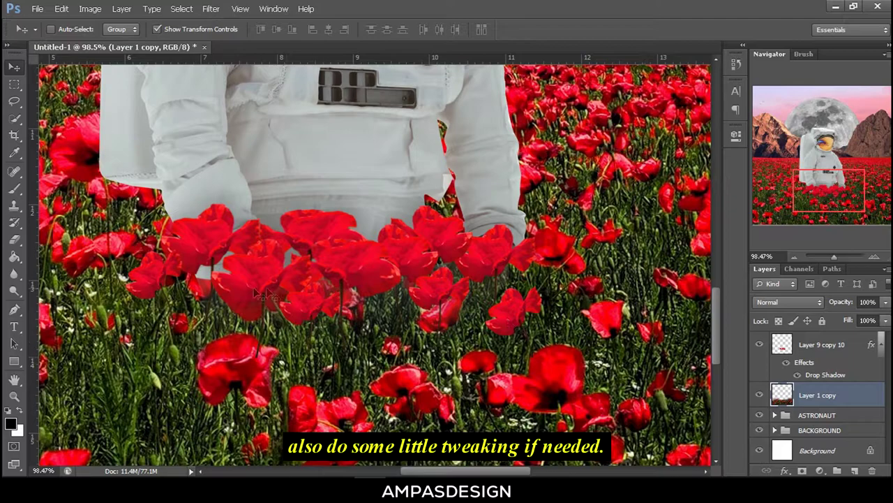
click(14, 206)
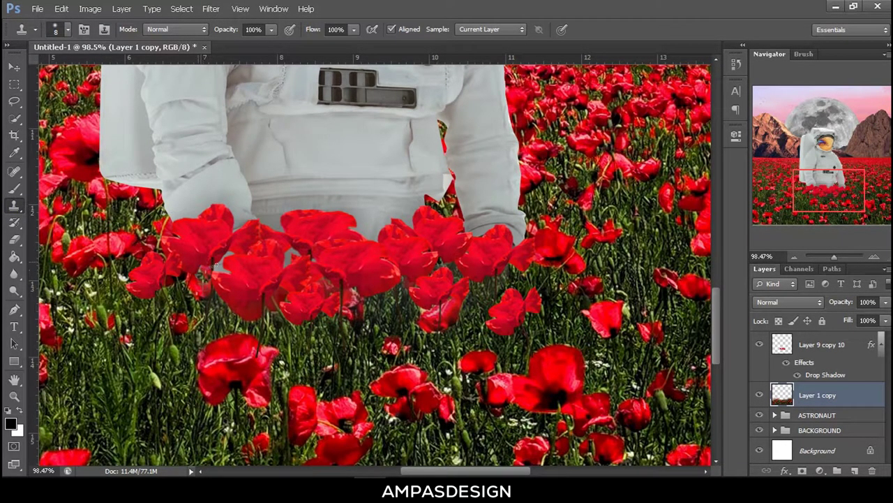
scroll(314, 309, down, 3)
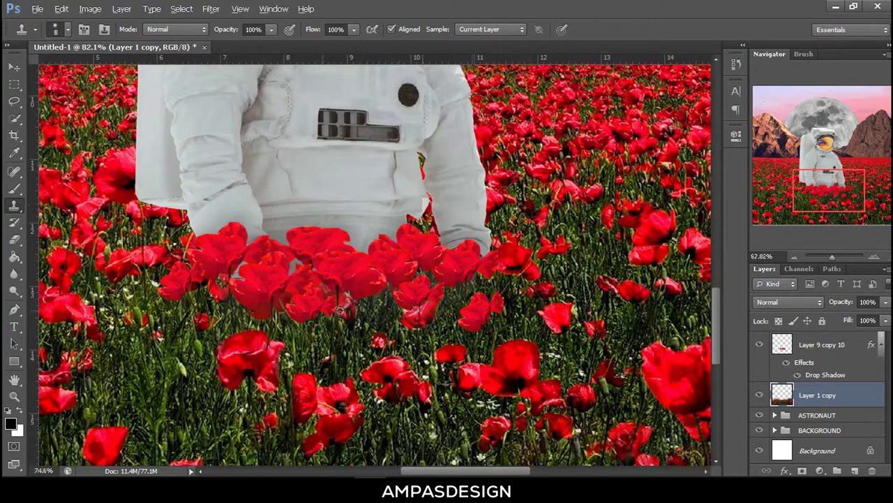
double_click(815, 375)
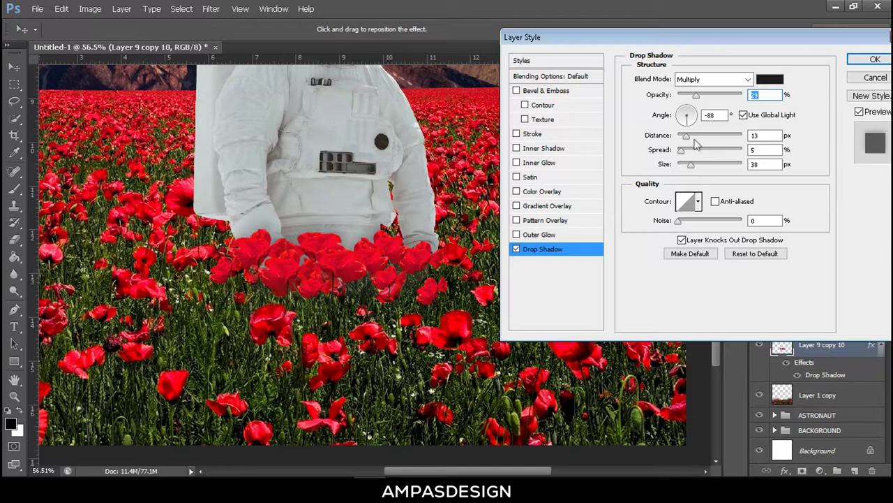
drag(710, 98, 702, 95)
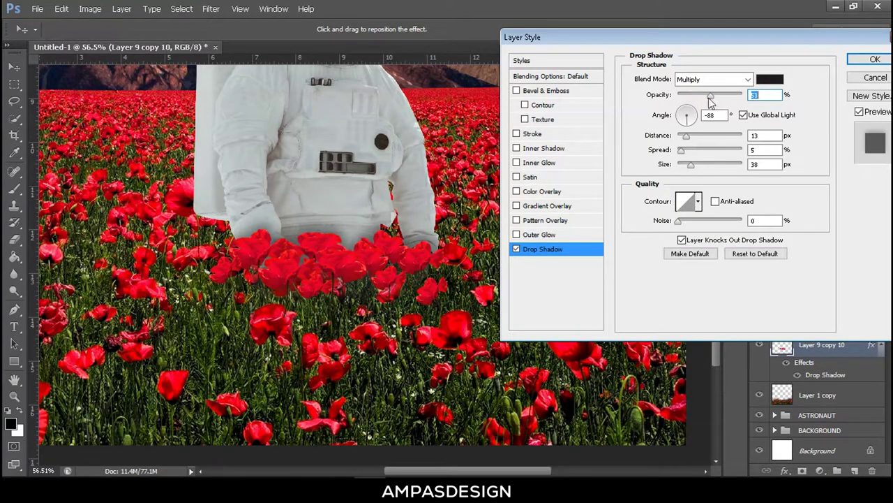
Apply the 38% drop shadow change to the poppy overlay.
click(875, 59)
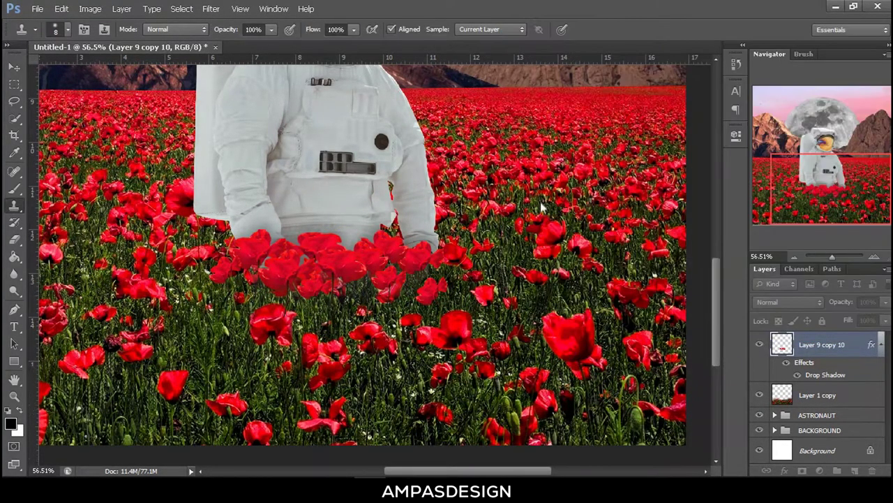
alt+scroll(540, 202, down, 2)
scroll(540, 203, down, 1)
scroll(541, 202, up, 2)
alt+scroll(540, 202, down, 1)
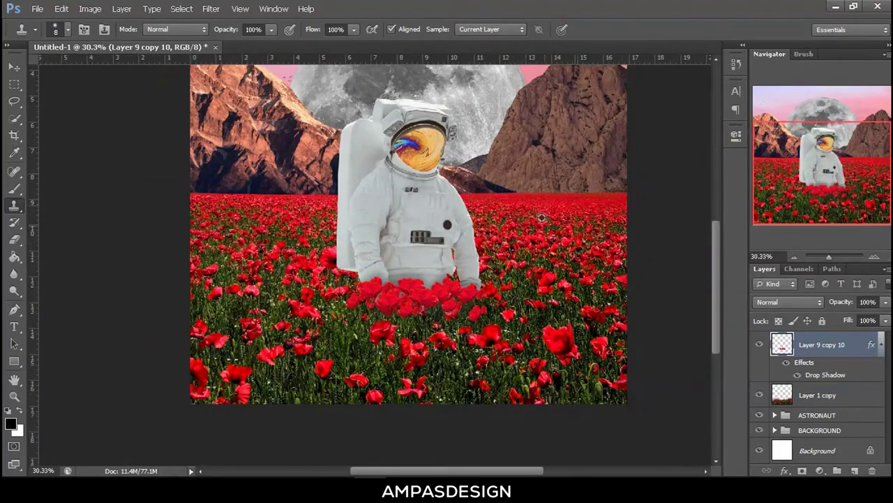
alt+scroll(543, 213, down, 1)
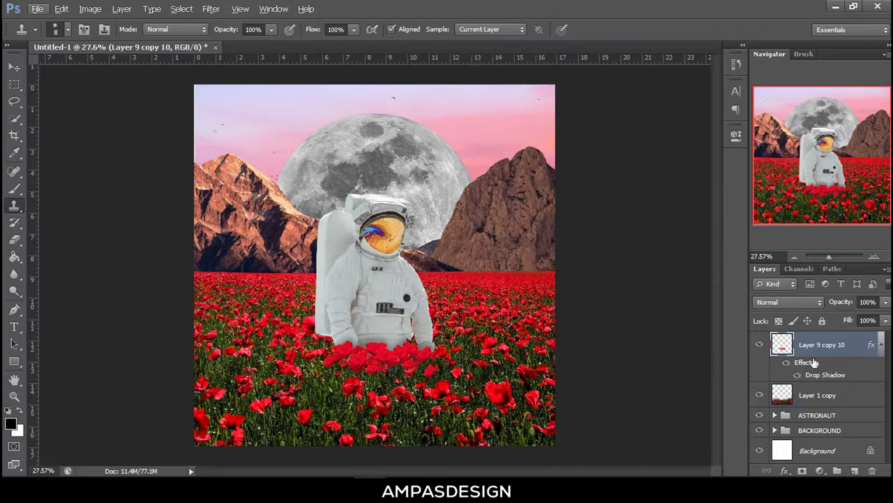
Group the poppy overlay and Layer 1 copy into a new group named FRONT.
click(836, 471)
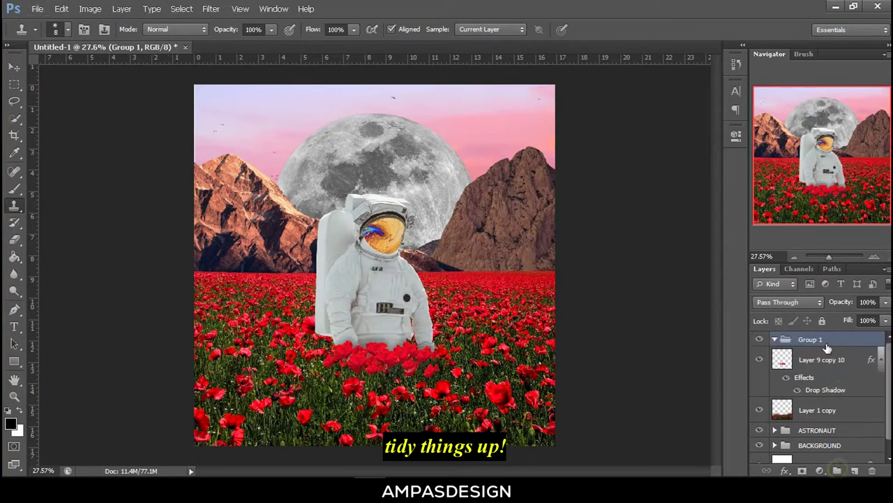
double_click(810, 339)
text(FRONT)
key(Return)
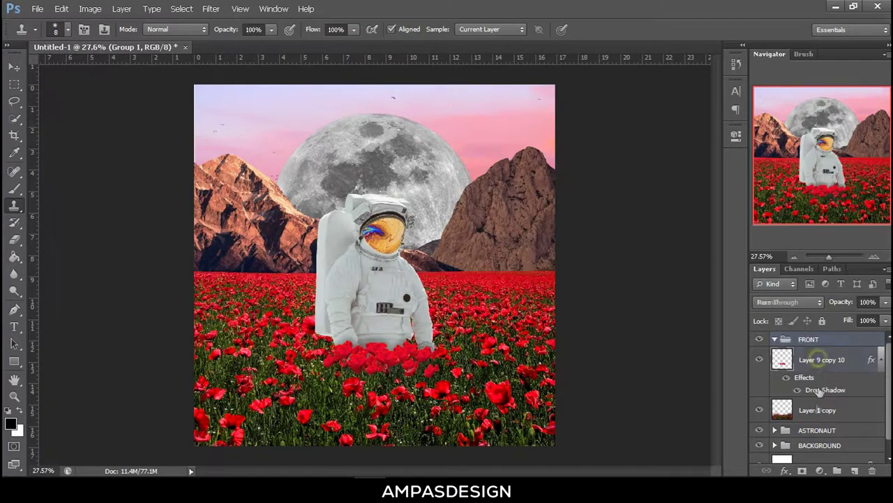
click(820, 359)
shift+click(816, 410)
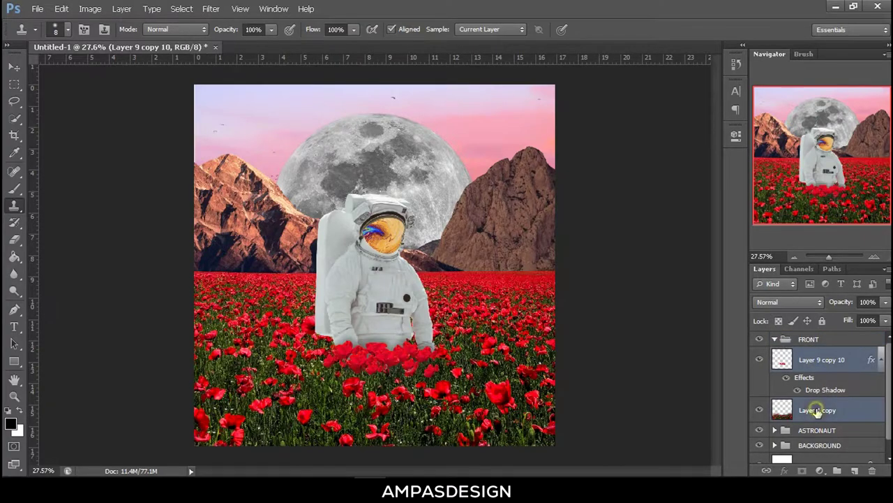
Add a Gradient Map adjustment layer and preview magenta-cyan and red-to-blue presets.
click(775, 339)
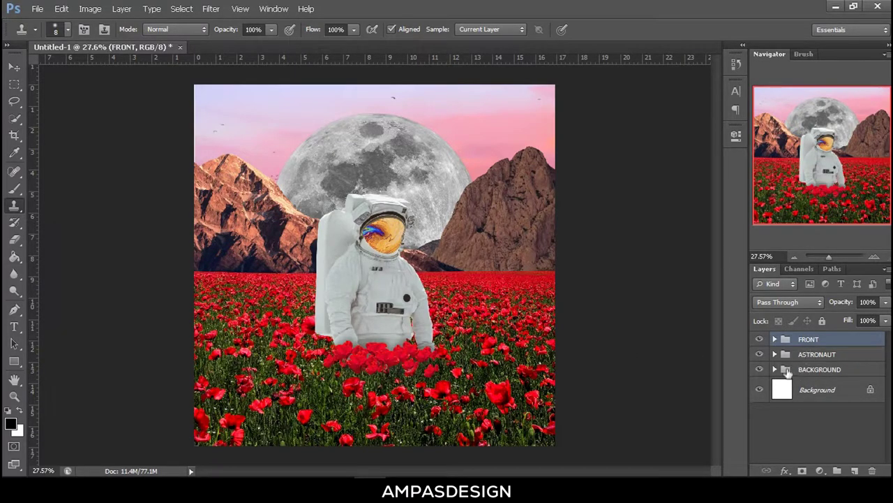
click(821, 471)
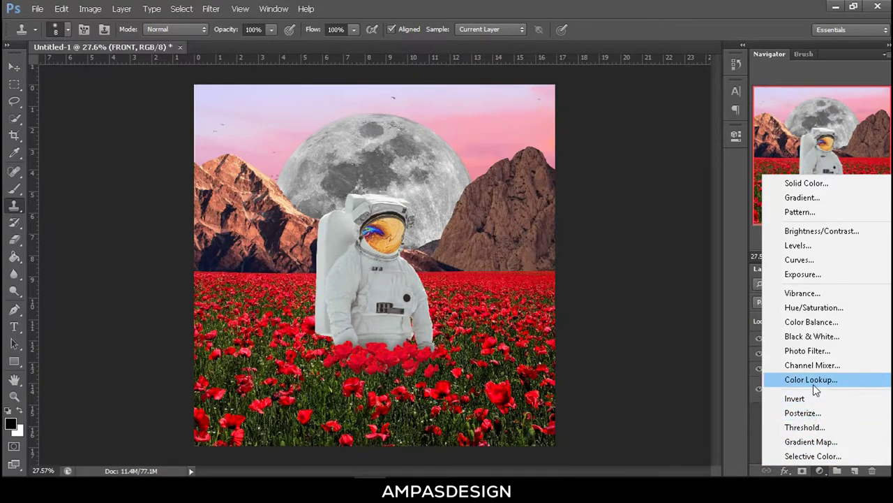
click(815, 439)
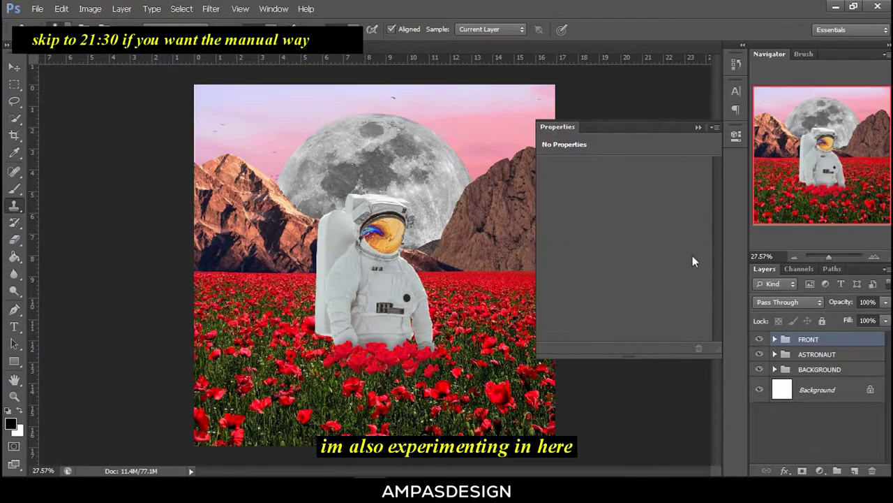
click(700, 172)
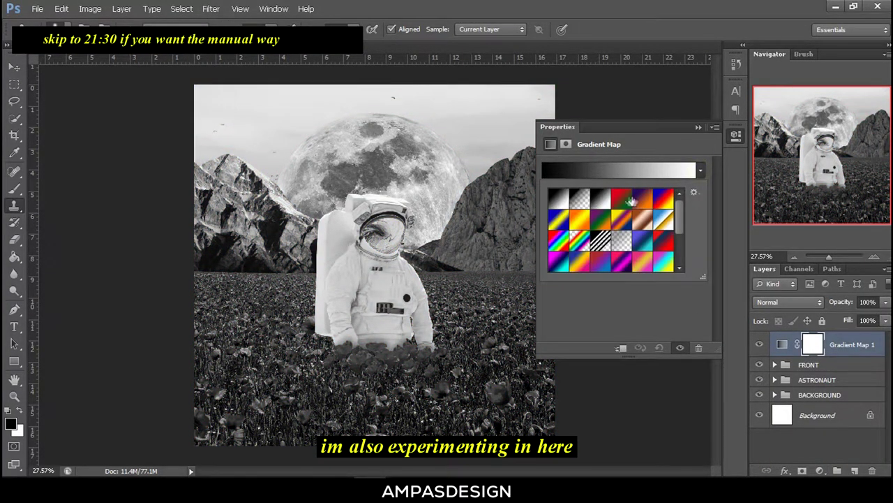
click(579, 263)
click(623, 261)
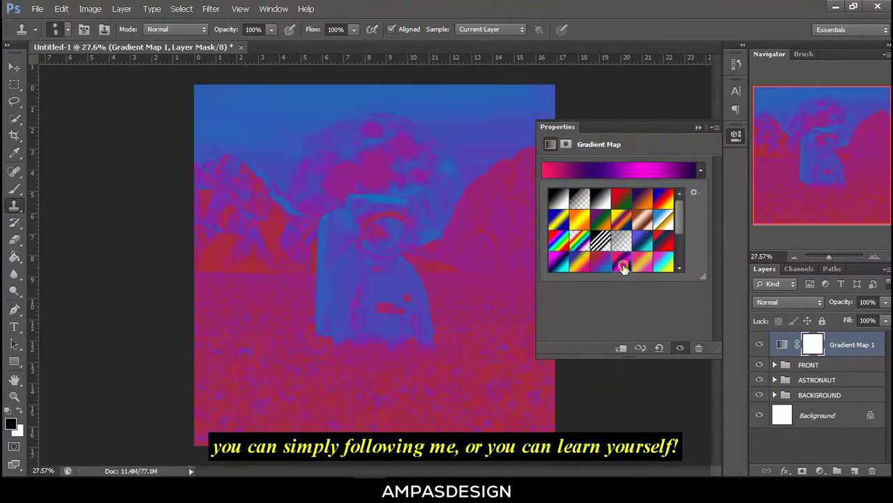
click(787, 302)
Set the Gradient Map layer's blend mode to Overlay.
click(775, 168)
click(784, 301)
click(780, 109)
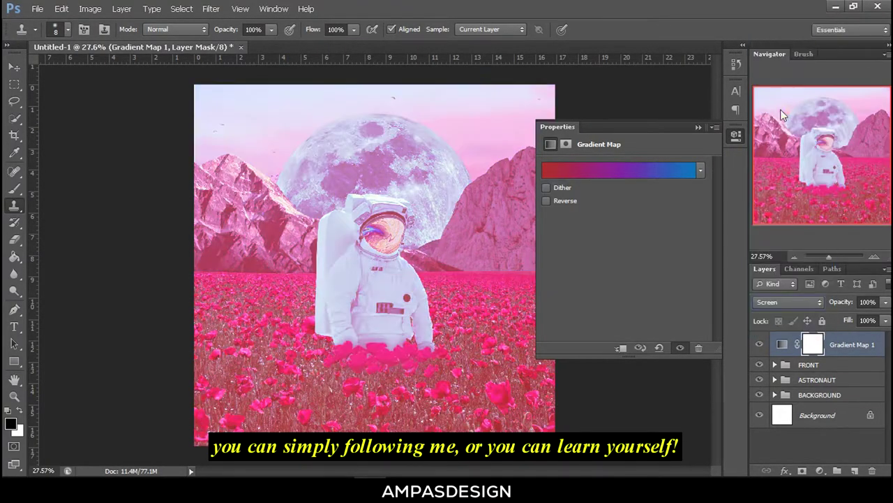
click(784, 302)
click(784, 172)
click(783, 302)
Browse the gradient presets and settle on the purple-to-orange one.
click(765, 163)
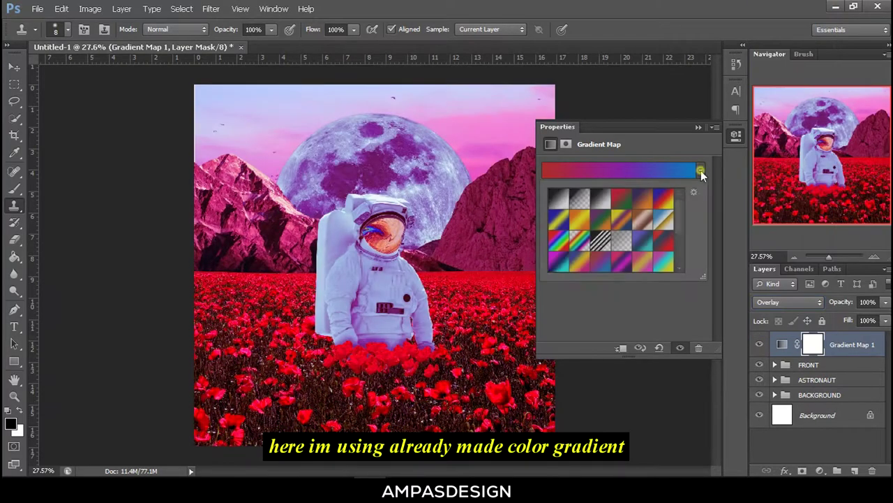
click(700, 169)
scroll(611, 230, down, 2)
click(606, 236)
click(622, 236)
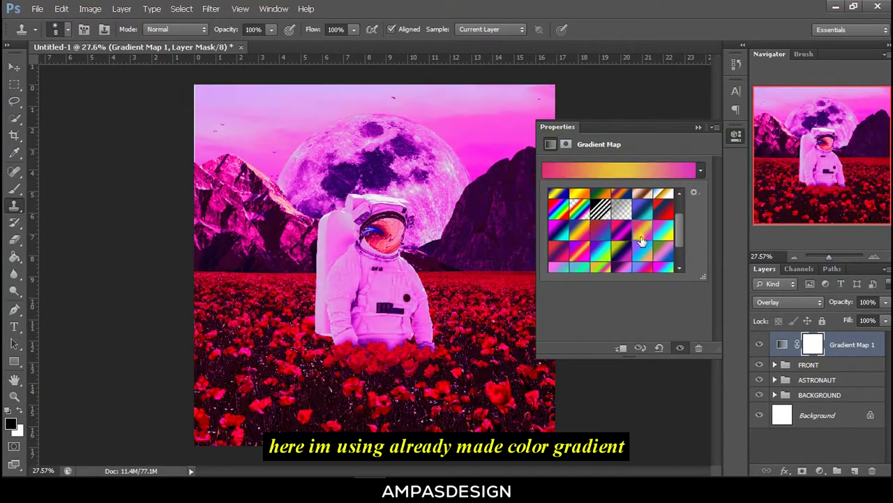
click(601, 241)
click(580, 241)
scroll(579, 252, down, 1)
click(578, 262)
click(598, 263)
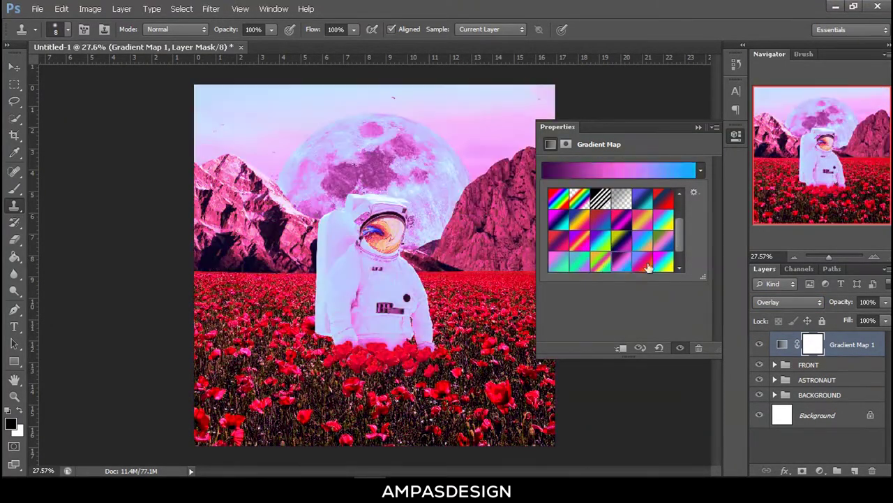
click(621, 263)
scroll(584, 265, down, 2)
click(648, 249)
click(663, 241)
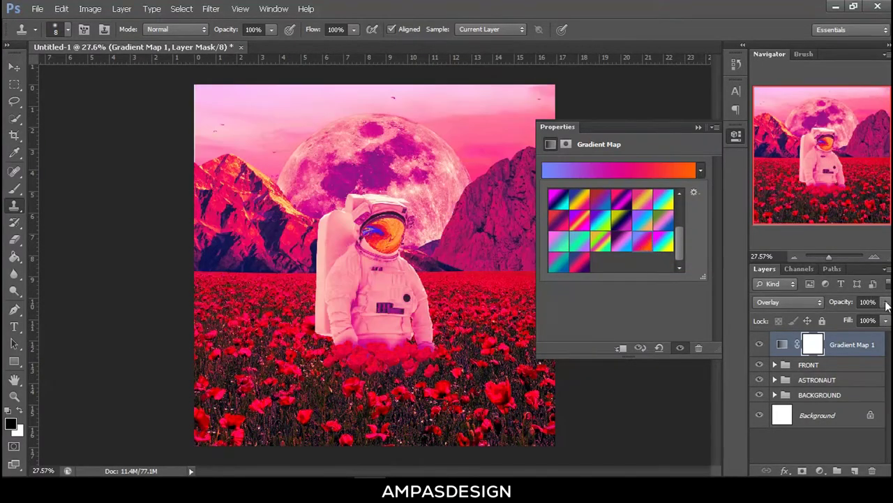
Set the Gradient Map opacity to 45% and select Layer 1 in the BACKGROUND group.
drag(885, 301, 842, 315)
click(775, 394)
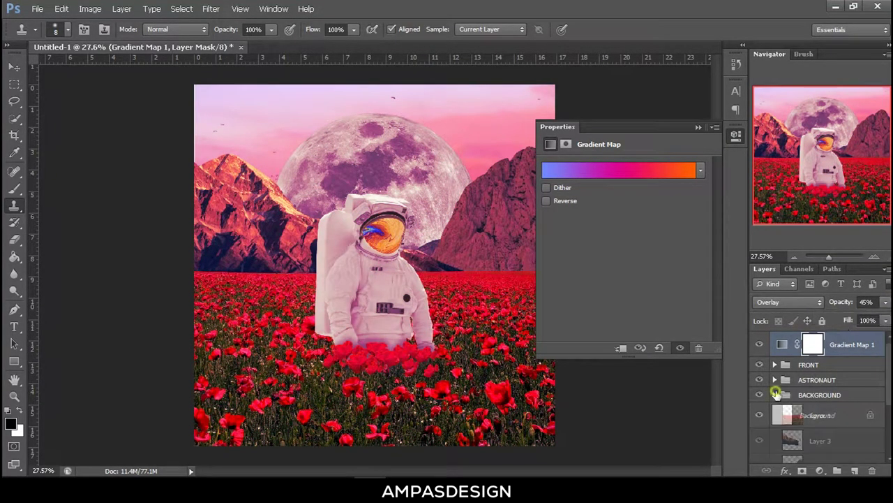
click(820, 390)
Darken Layer 1 to Brightness -21 with a contrast change via Brightness/Contrast.
click(90, 9)
click(249, 48)
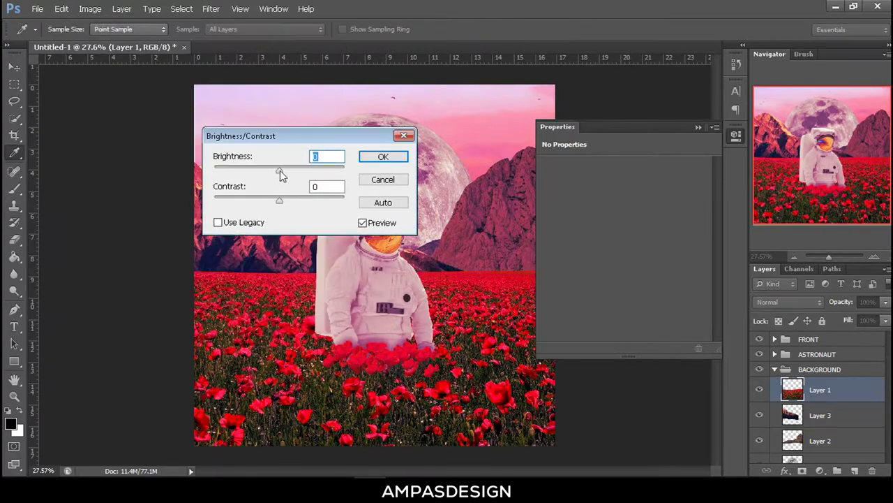
drag(279, 170, 270, 171)
drag(279, 200, 292, 202)
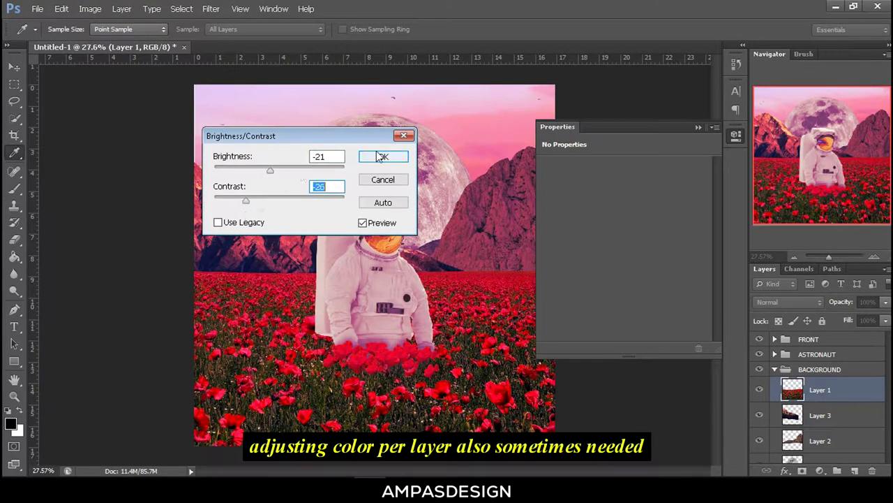
click(383, 156)
Lower Layer 9 copy 10's contrast to -19 with Brightness/Contrast.
click(823, 359)
click(90, 8)
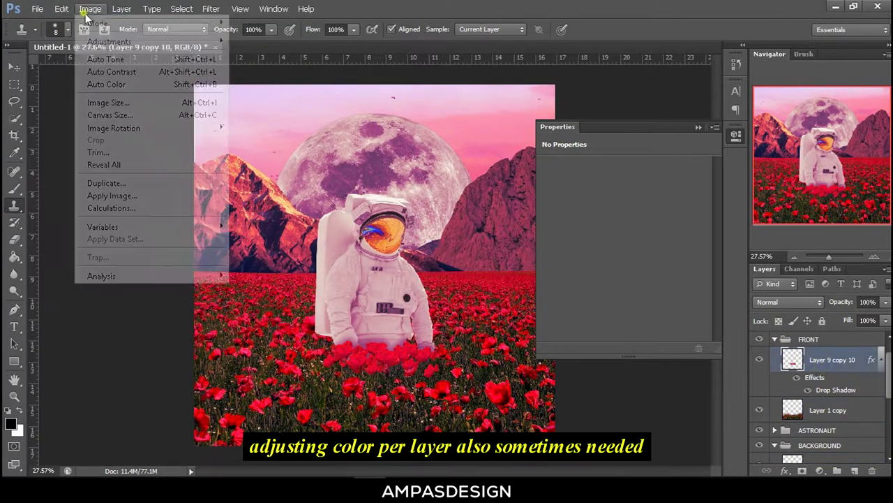
click(278, 39)
drag(279, 201, 251, 200)
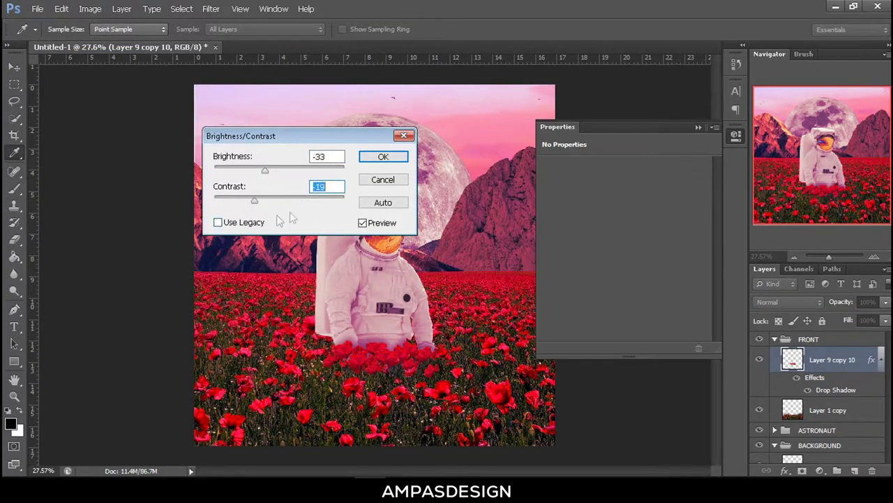
scroll(816, 363, up, 2)
Hide the Gradient Map 1 tint layer.
click(775, 353)
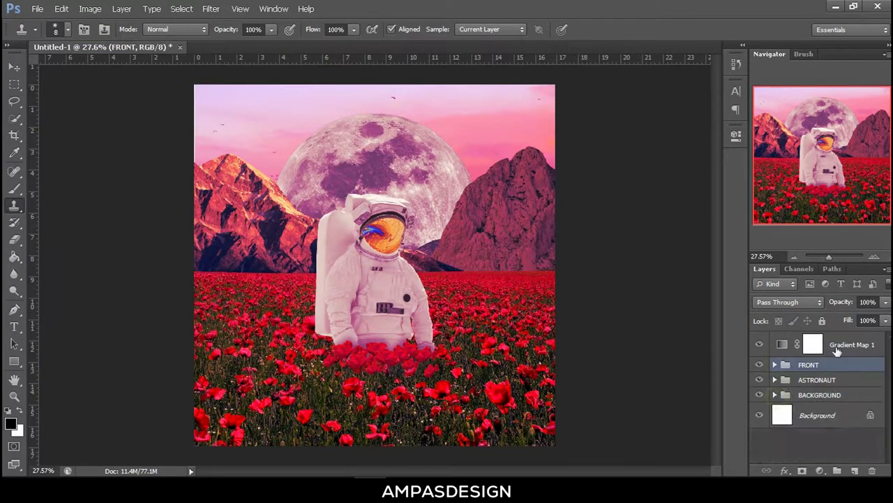
click(851, 344)
click(760, 345)
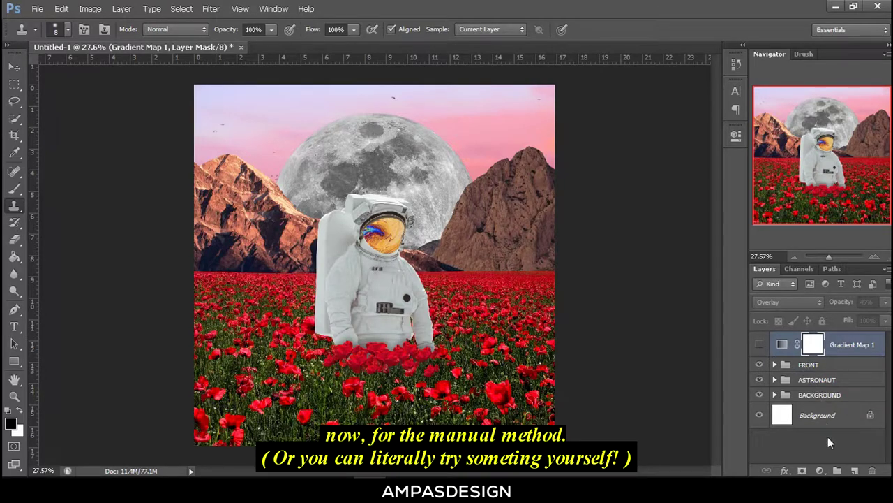
click(820, 471)
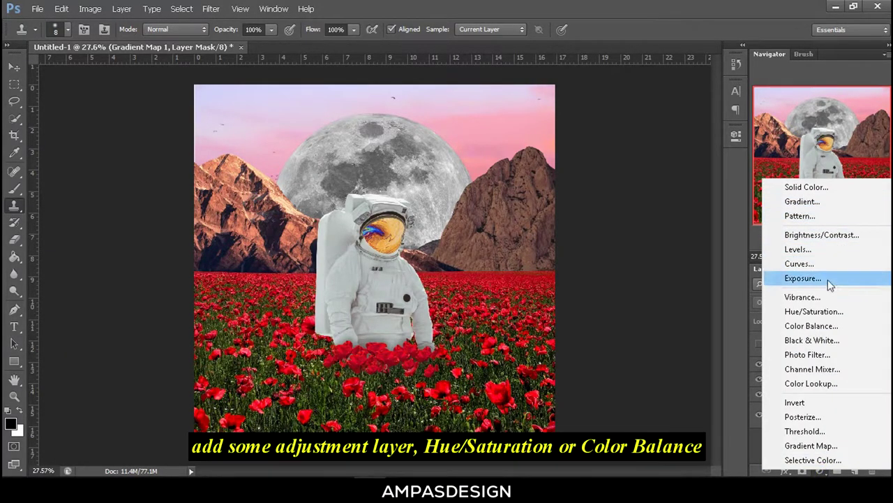
click(814, 312)
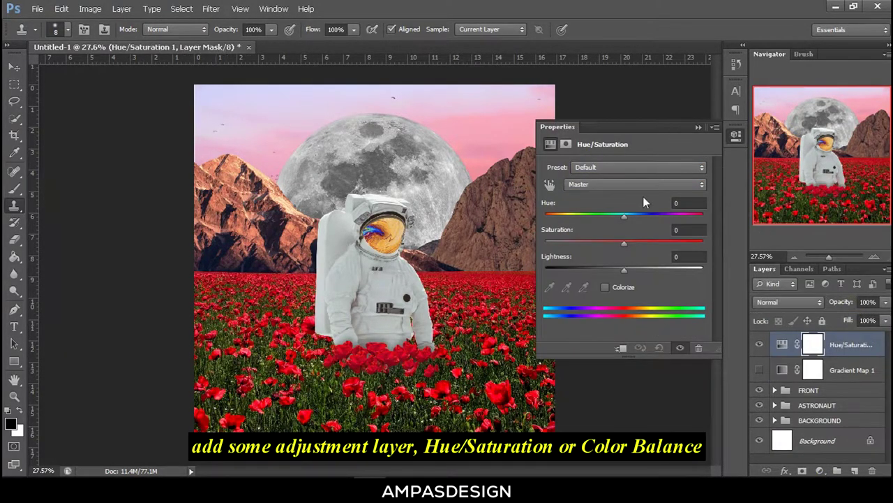
drag(637, 221, 620, 225)
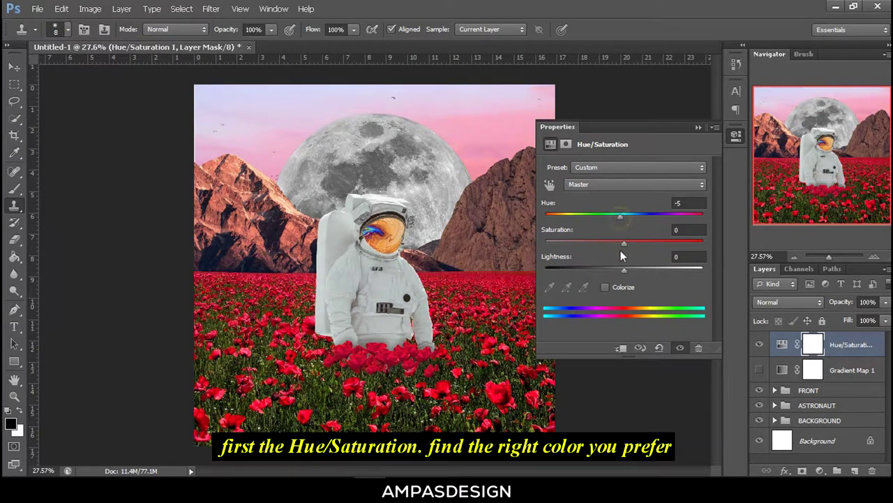
mouse_move(638, 243)
mouse_down()
mouse_move(619, 241)
mouse_move(633, 270)
mouse_up()
click(698, 127)
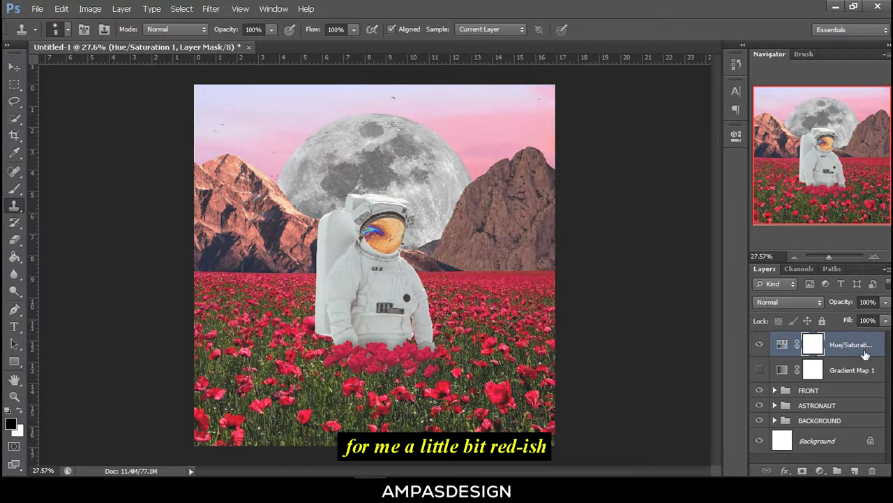
drag(852, 344, 872, 471)
click(819, 470)
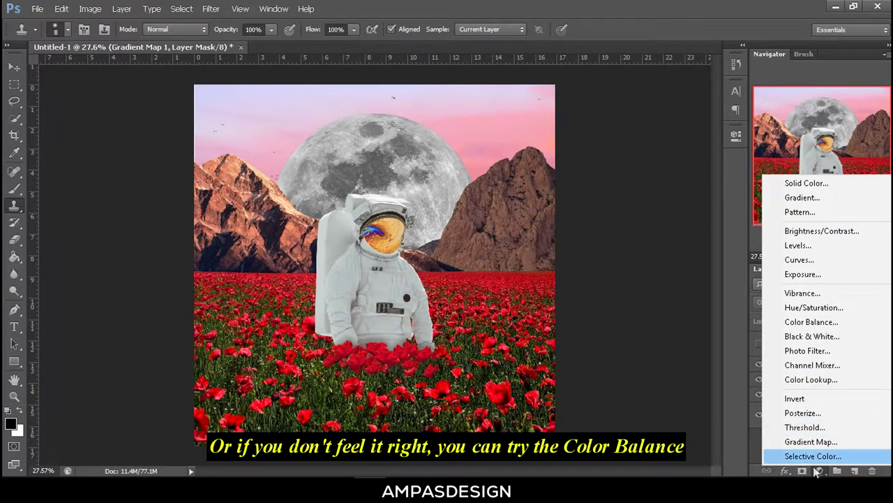
click(822, 470)
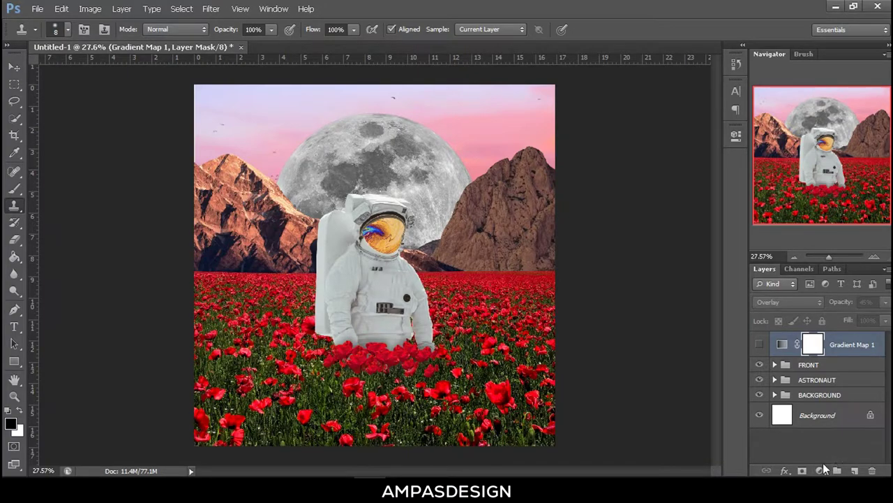
Add a Color Balance layer with midtones at Red +54, Magenta -52 and Blue +16.
click(819, 469)
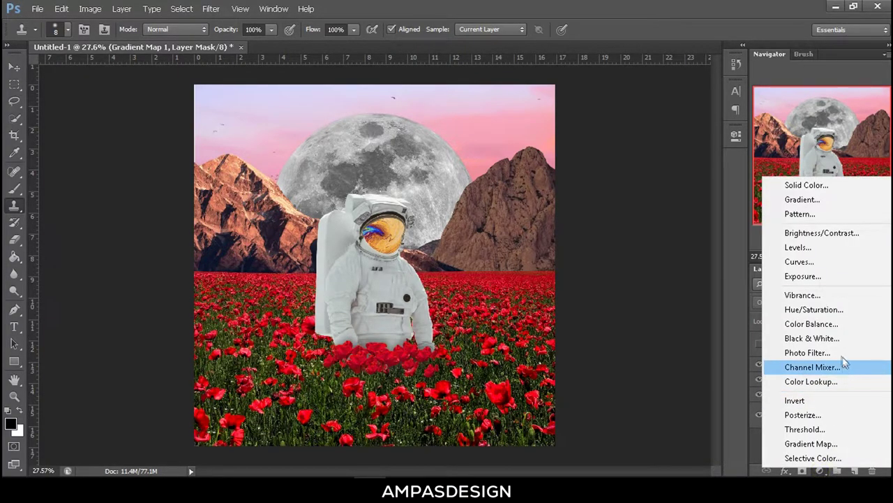
click(819, 321)
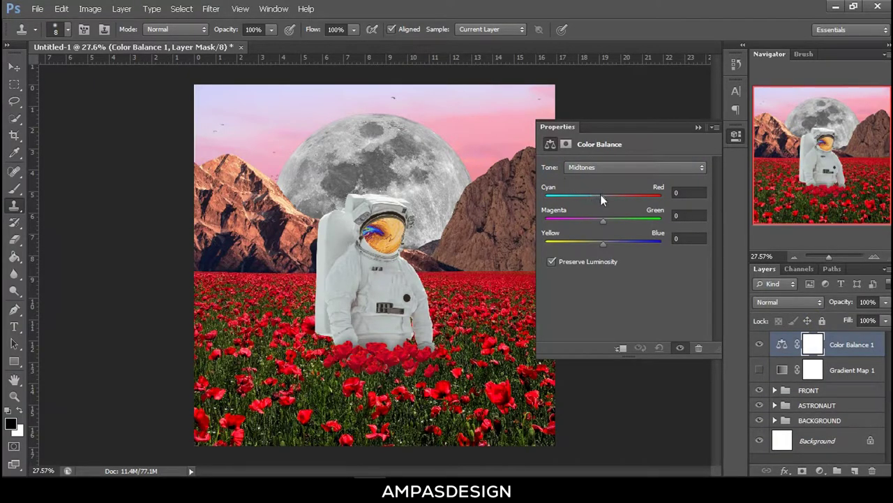
mouse_move(603, 198)
mouse_down()
mouse_move(618, 206)
mouse_move(650, 196)
mouse_move(576, 221)
mouse_move(611, 246)
mouse_up()
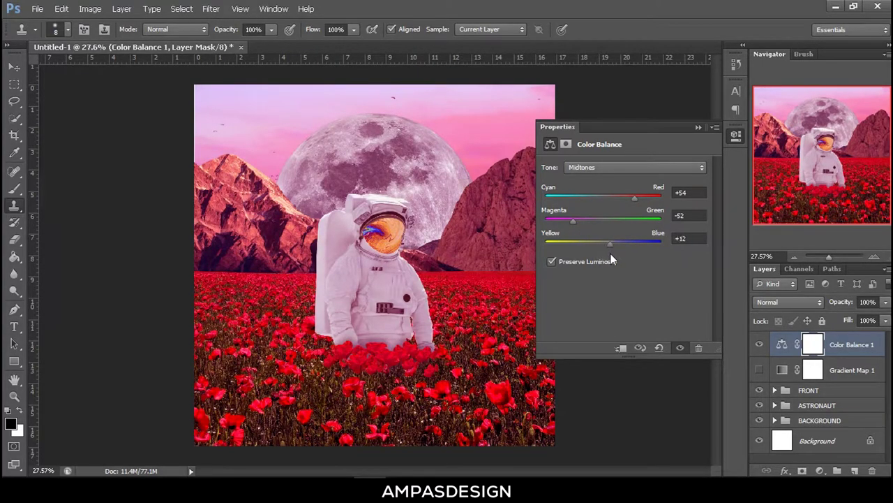
drag(618, 256, 611, 256)
drag(611, 256, 613, 257)
click(697, 127)
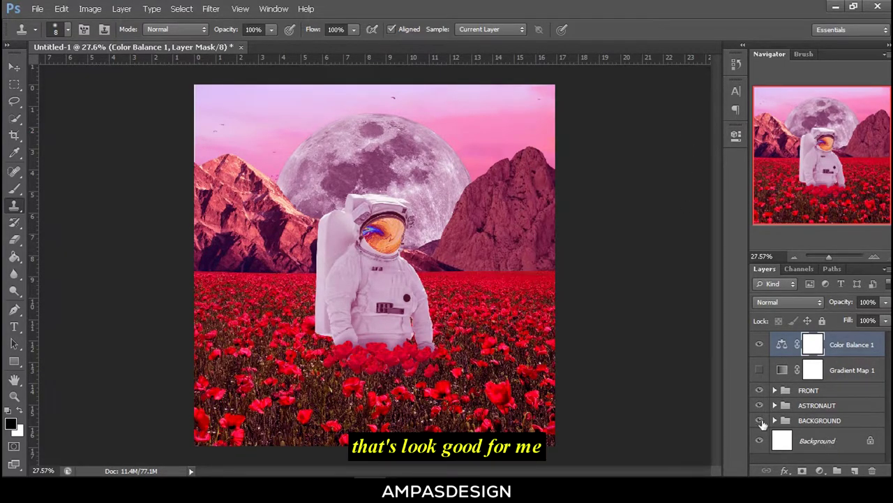
Select Layer 5, the moon, inside the BACKGROUND group.
click(774, 421)
scroll(775, 419, down, 2)
click(820, 391)
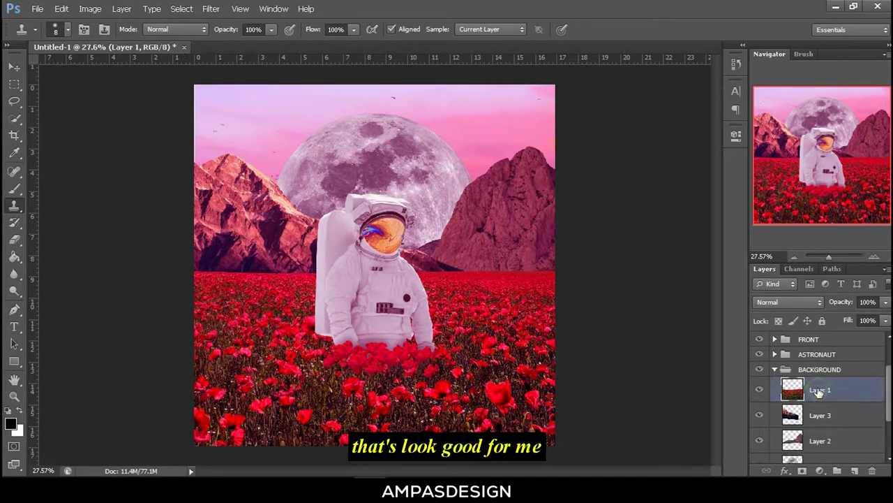
scroll(813, 412, down, 2)
click(817, 415)
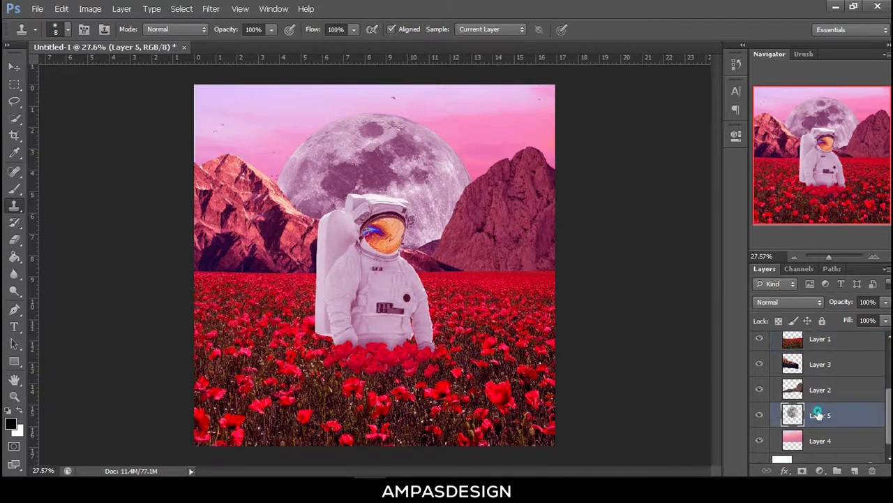
right_click(816, 415)
click(597, 143)
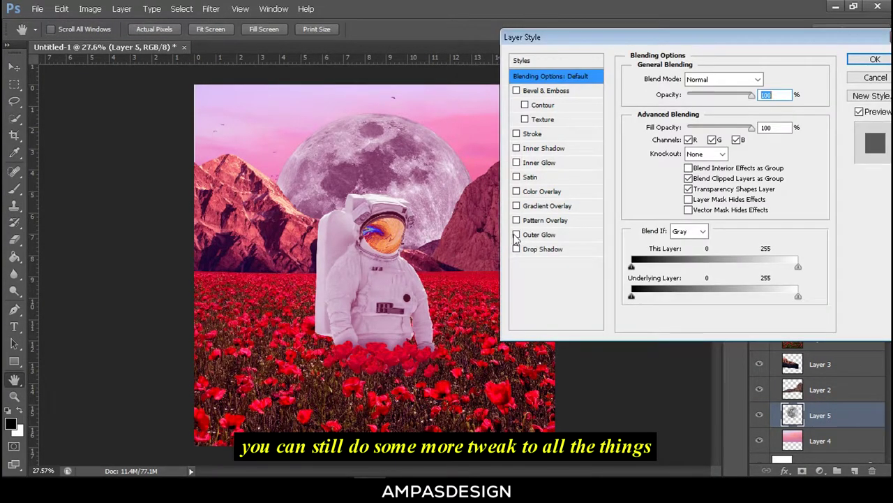
Give Layer 5 a white Outer Glow: size 250 px, spread 0%, opacity 56%.
click(516, 234)
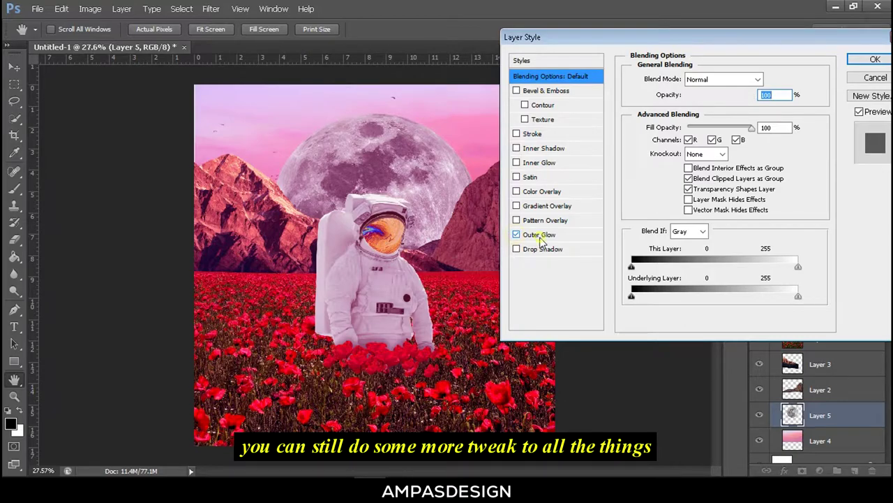
click(541, 234)
mouse_move(678, 191)
mouse_down()
mouse_move(695, 191)
mouse_move(683, 179)
mouse_move(725, 202)
mouse_up()
click(666, 126)
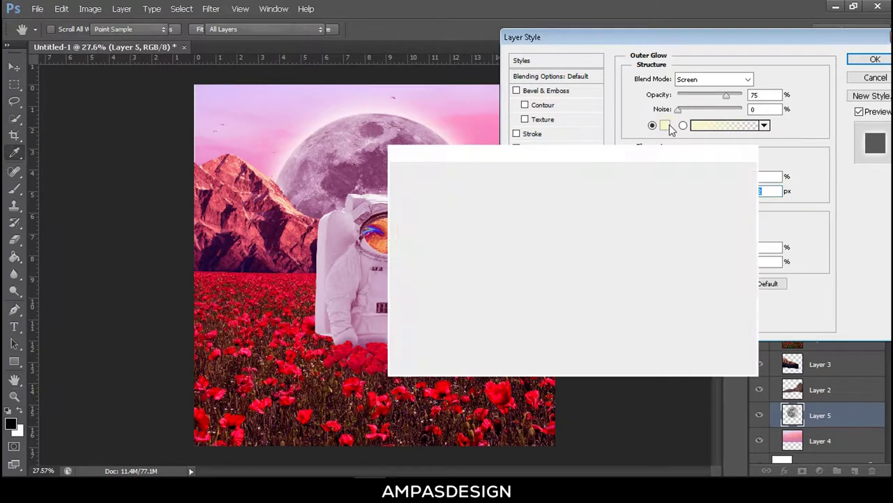
text(255)
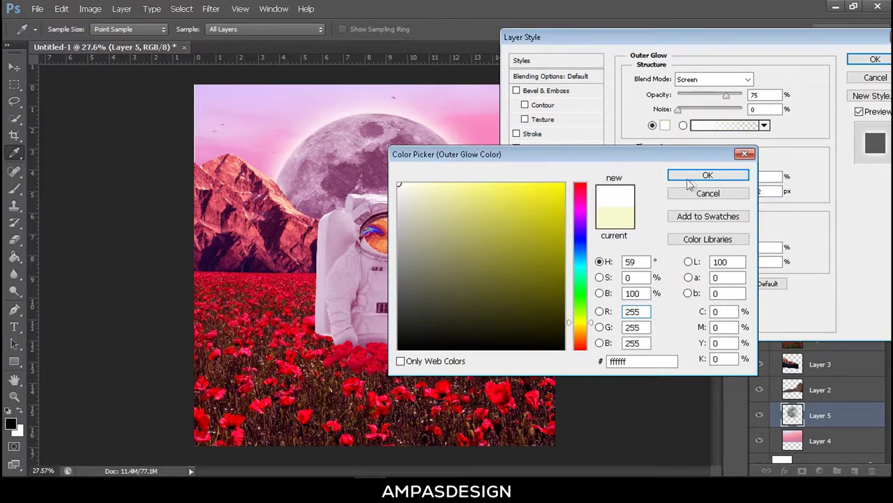
click(708, 175)
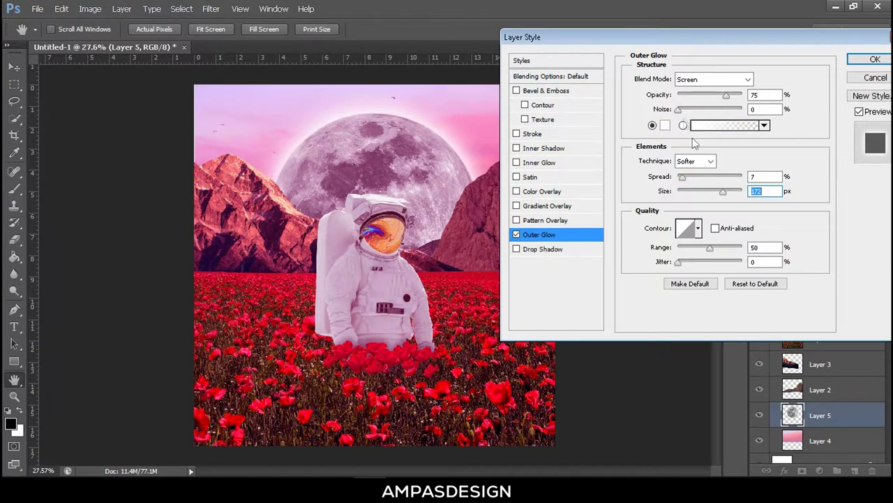
drag(726, 192, 737, 195)
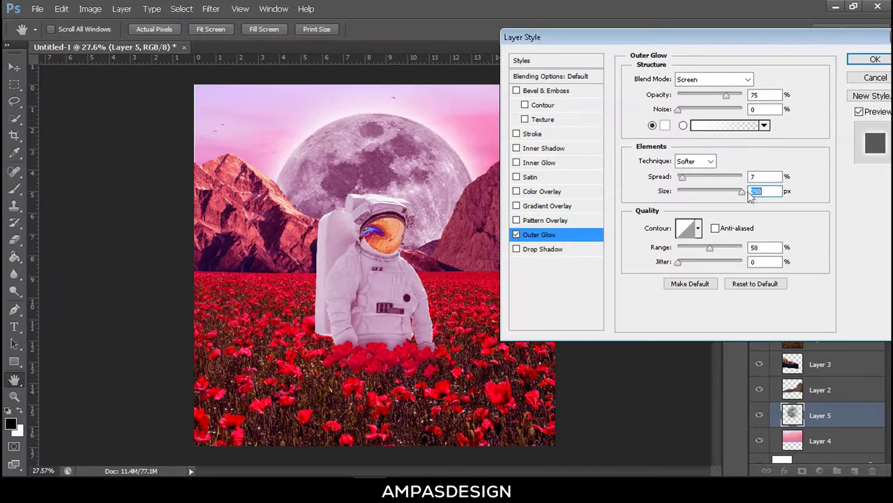
drag(684, 179, 678, 182)
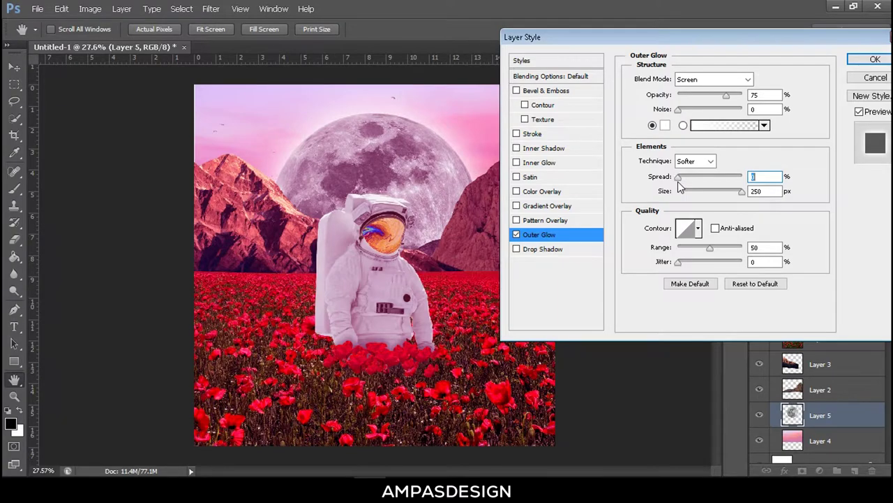
mouse_move(727, 96)
mouse_down()
mouse_move(711, 101)
mouse_move(721, 105)
mouse_up()
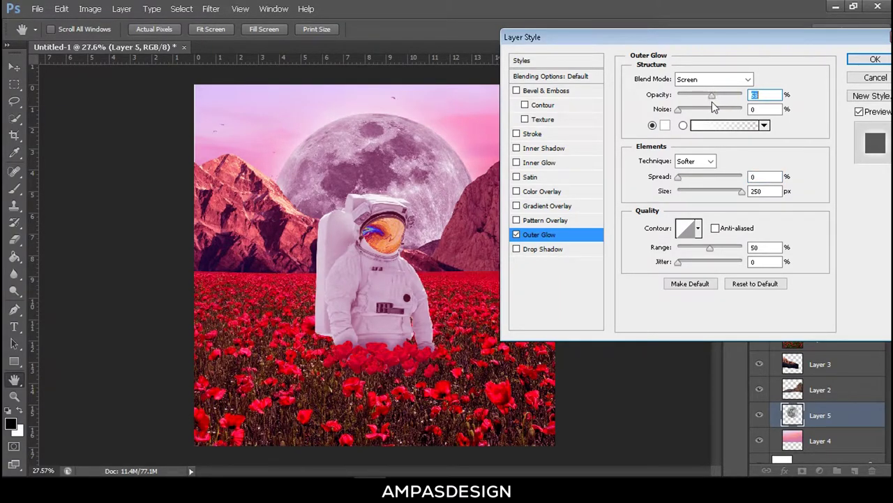
click(874, 60)
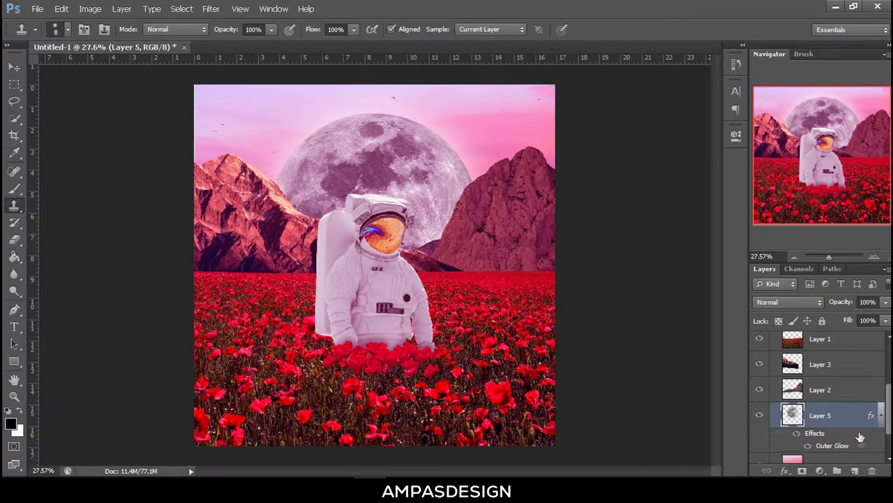
Open the Outer Glow settings of Layer 8, the visor, in the ASTRONAUT group.
click(840, 396)
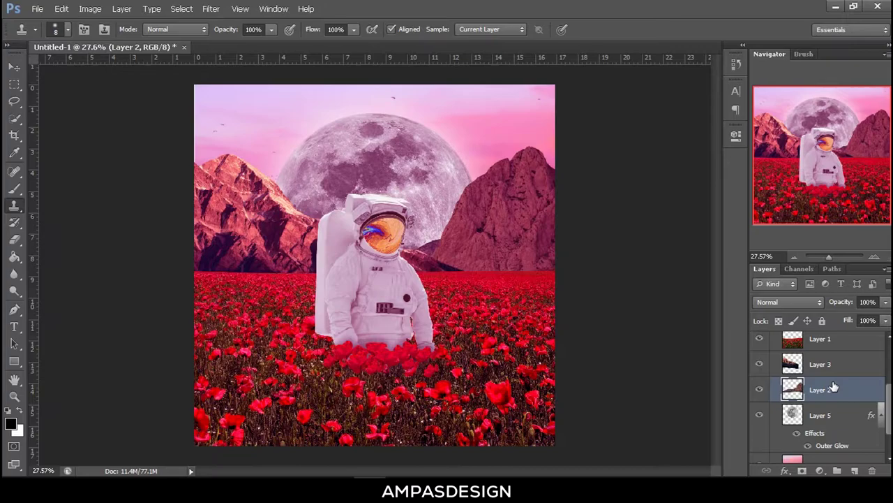
scroll(821, 370, up, 3)
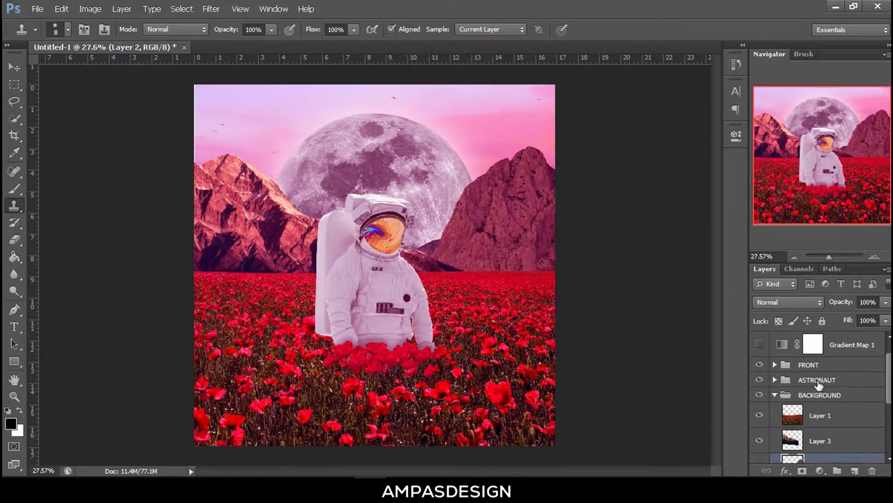
click(775, 405)
scroll(791, 383, down, 2)
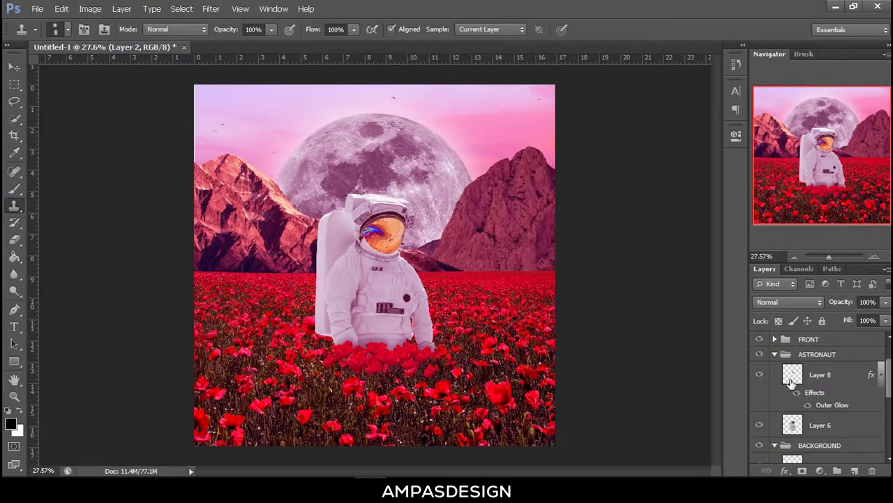
double_click(825, 408)
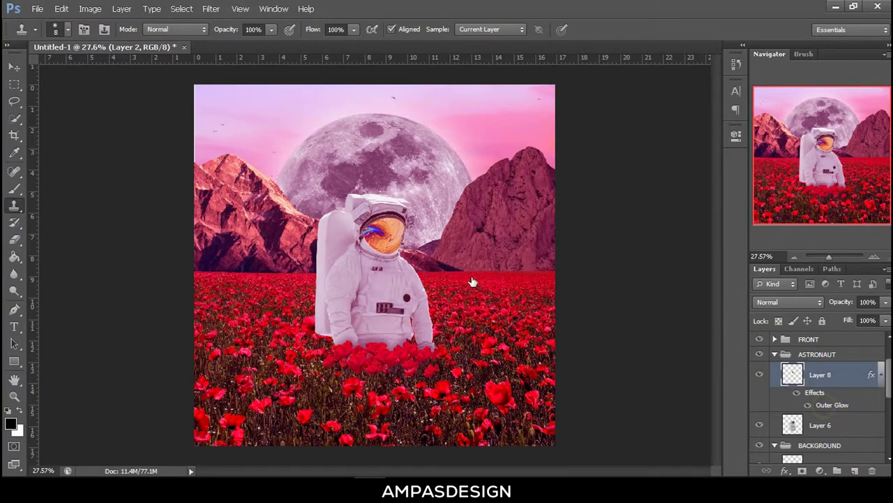
key(alt)
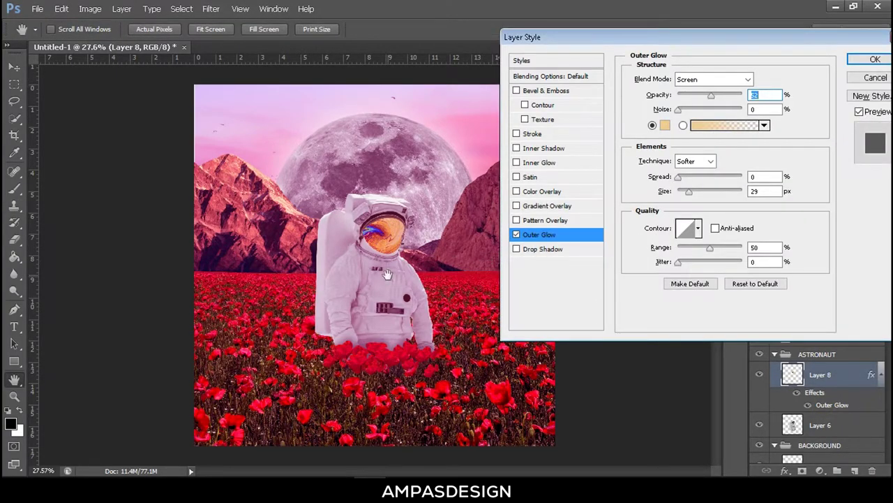
key(alt)
scroll(389, 244, up, 2)
scroll(384, 245, up, 2)
scroll(370, 248, up, 2)
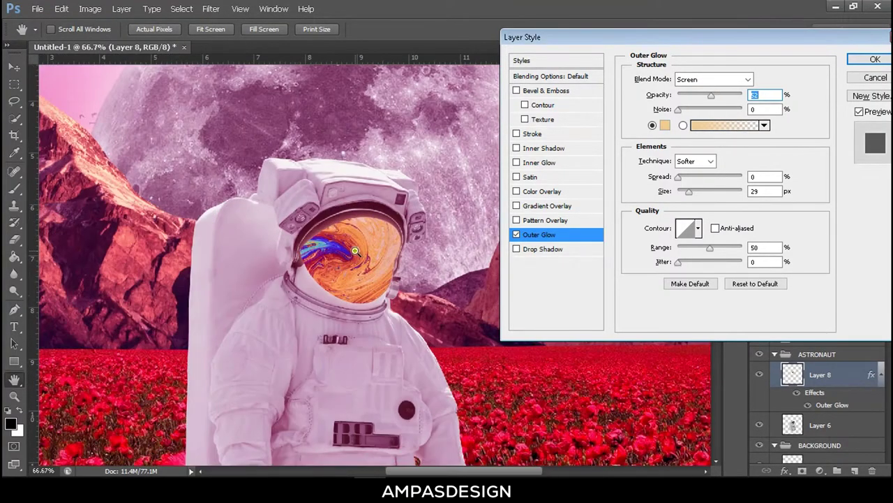
scroll(356, 249, up, 2)
scroll(355, 251, up, 1)
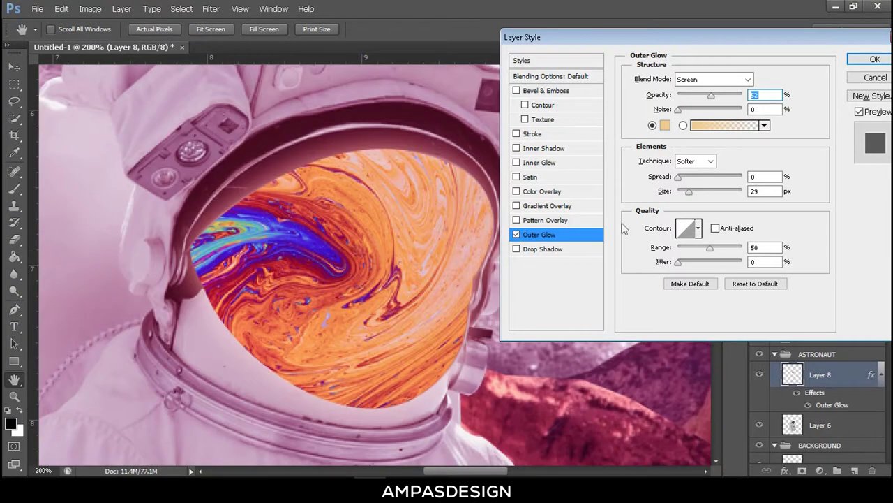
Set the visor glow to yellow #ffde00, spread 10%, opacity 40%, size 38 px.
drag(680, 180, 688, 198)
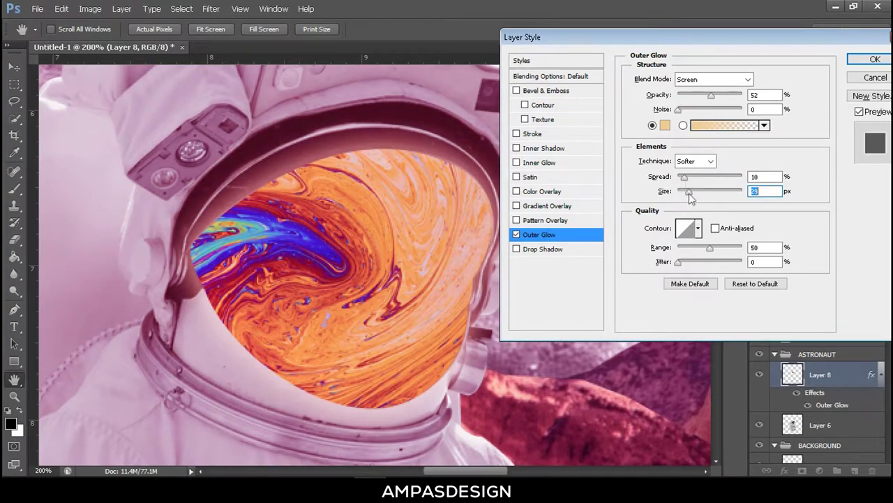
click(665, 125)
mouse_move(550, 194)
mouse_down()
mouse_move(546, 187)
mouse_move(564, 184)
mouse_up()
click(582, 324)
drag(581, 324, 580, 326)
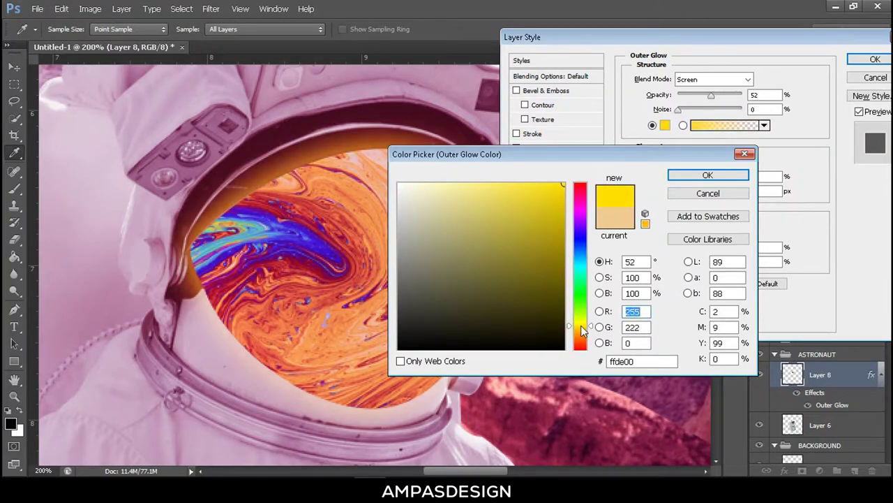
click(701, 176)
drag(712, 94, 705, 98)
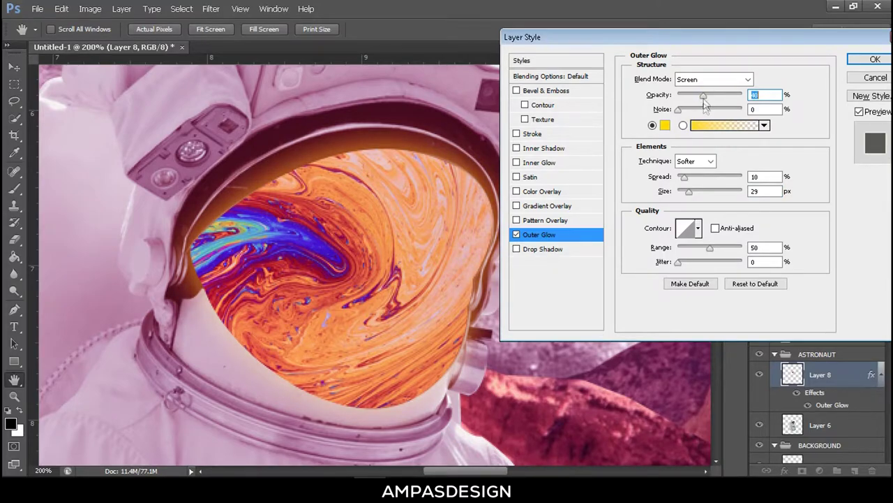
drag(689, 191, 693, 199)
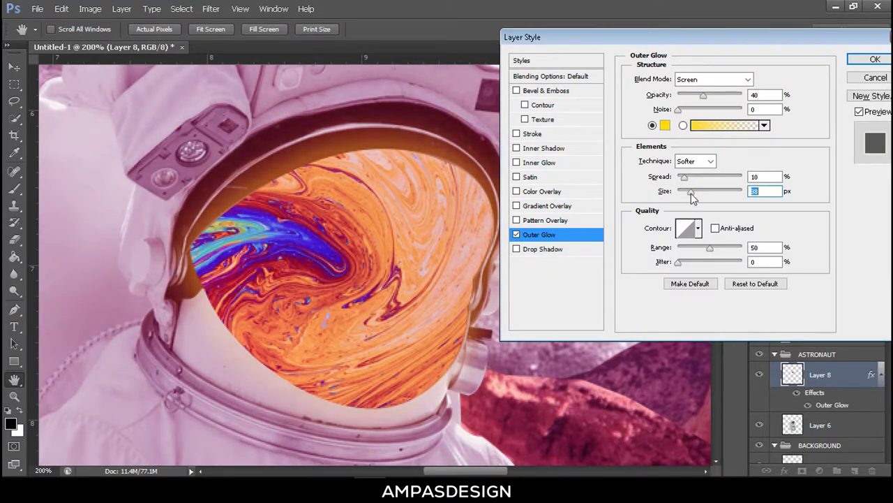
click(875, 60)
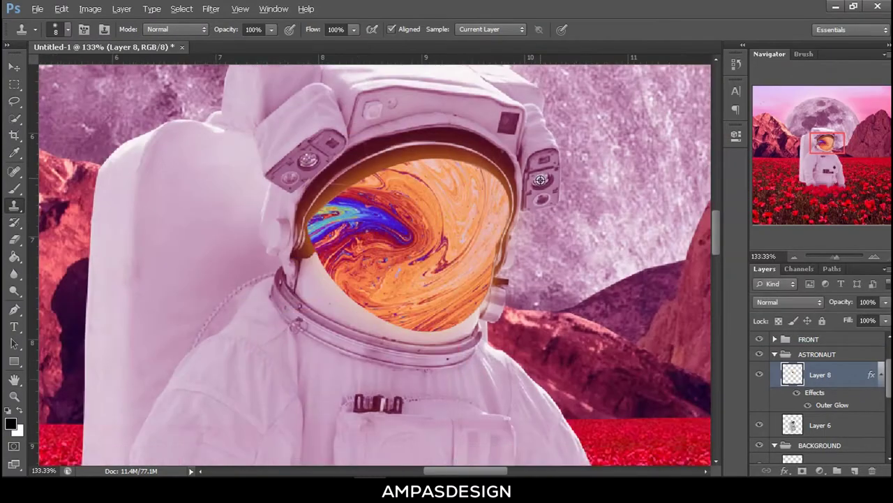
Apply Brightness -26 and Contrast 19 to the poppy overlay, Layer 9 copy 10.
scroll(540, 180, down, 2)
scroll(540, 181, down, 1)
scroll(540, 180, down, 1)
scroll(540, 180, down, 1)
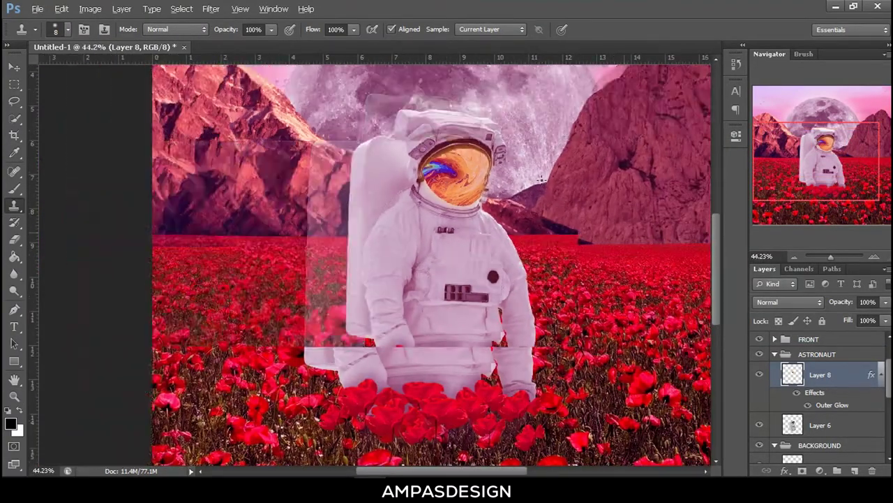
scroll(540, 180, down, 2)
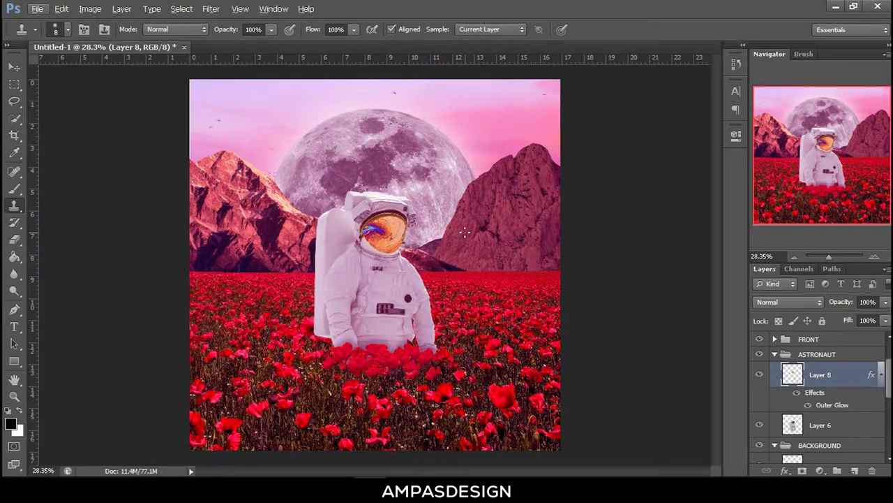
click(775, 338)
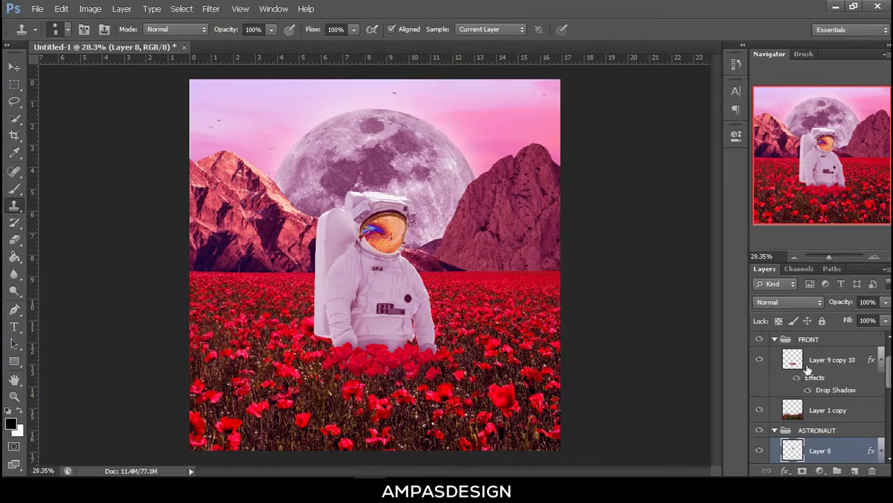
click(848, 357)
click(90, 9)
mouse_move(109, 41)
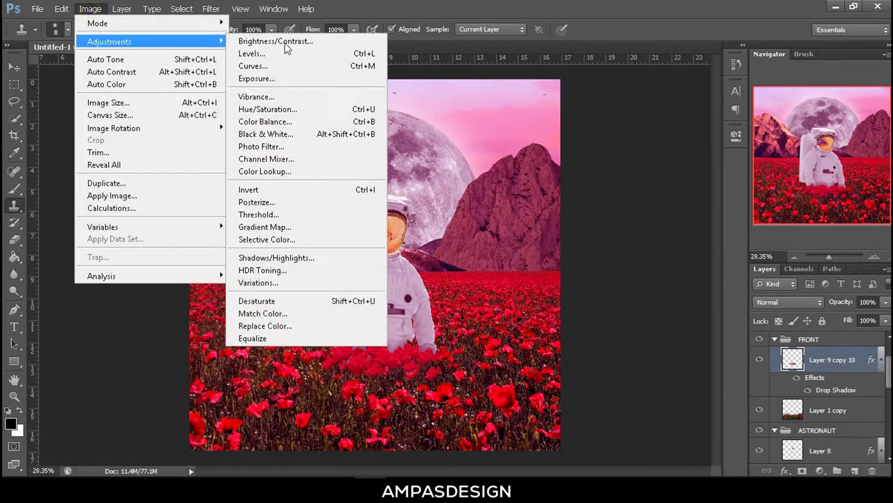
click(287, 39)
mouse_move(279, 169)
mouse_down()
mouse_move(284, 186)
mouse_move(266, 179)
mouse_move(294, 224)
mouse_up()
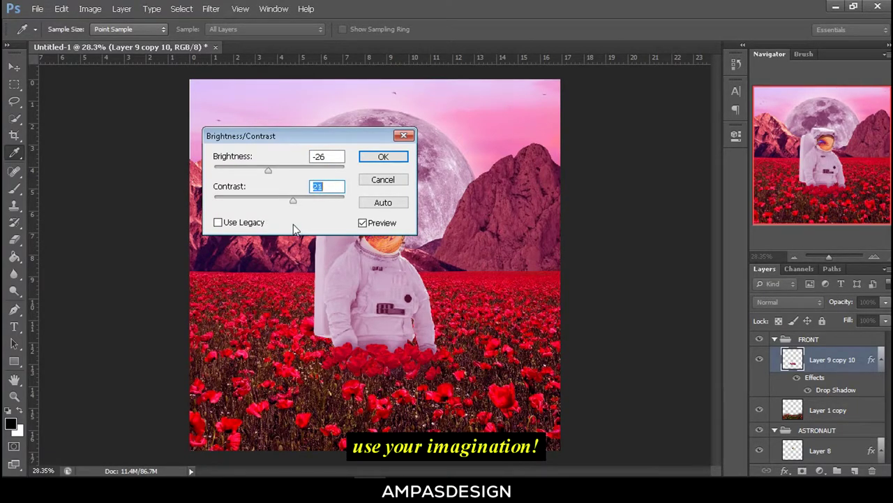
click(382, 157)
Apply the brightness/contrast change and collapse the FRONT, ASTRONAUT and BACKGROUND groups.
key(s)
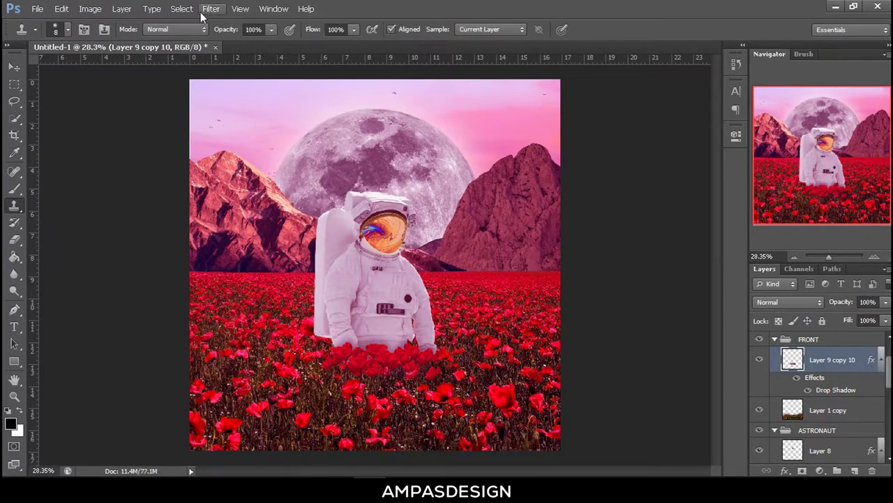
click(208, 9)
mouse_move(220, 165)
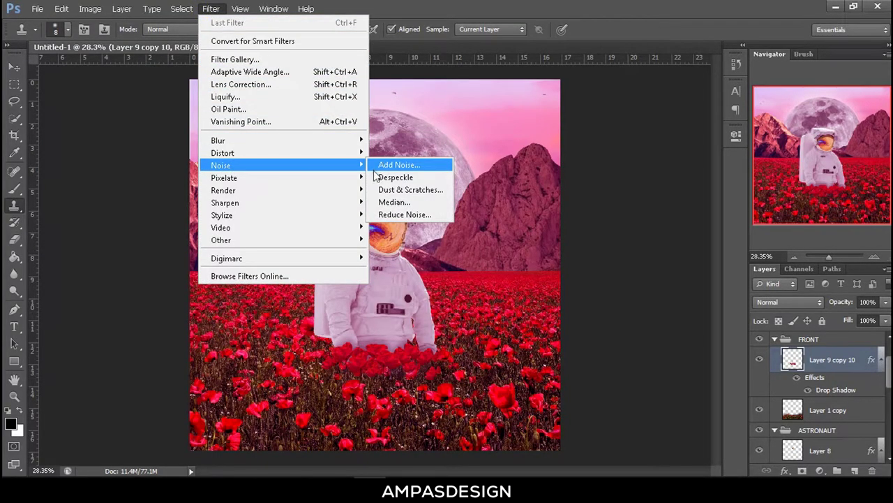
click(587, 218)
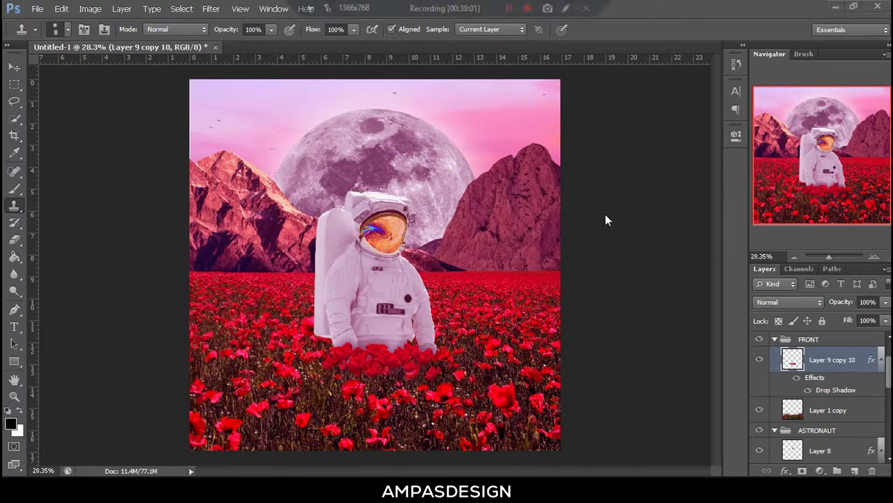
click(775, 338)
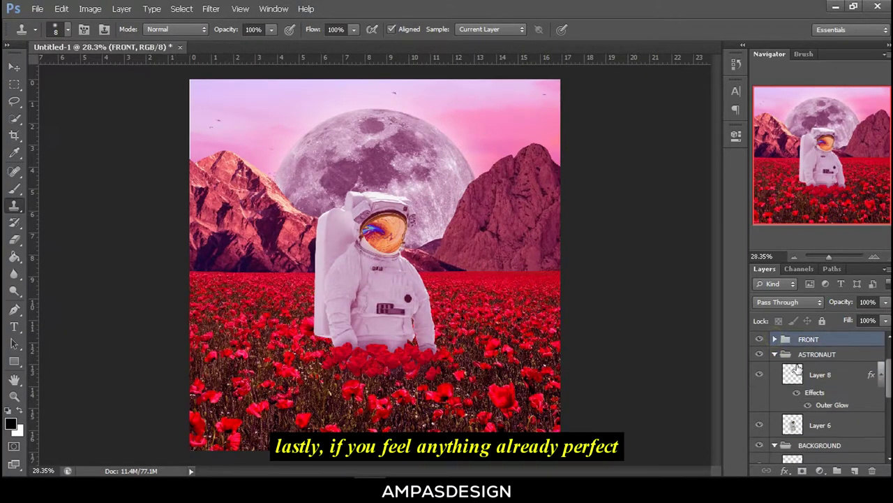
click(774, 355)
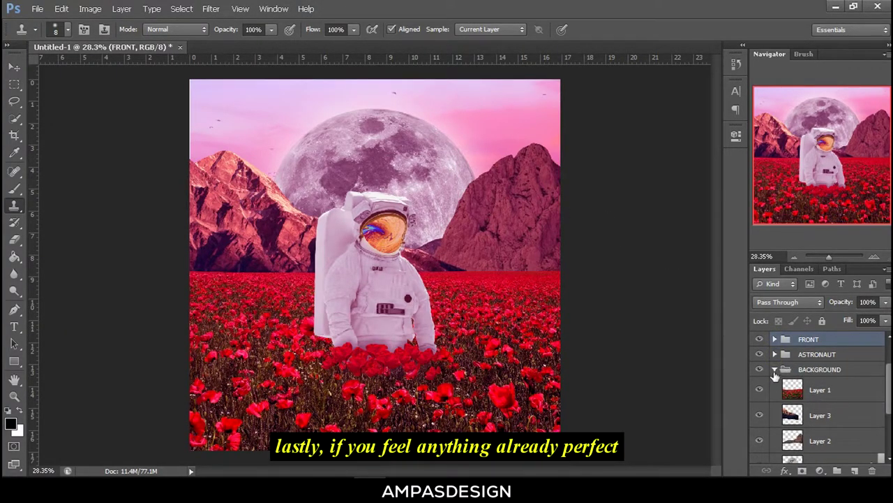
click(774, 370)
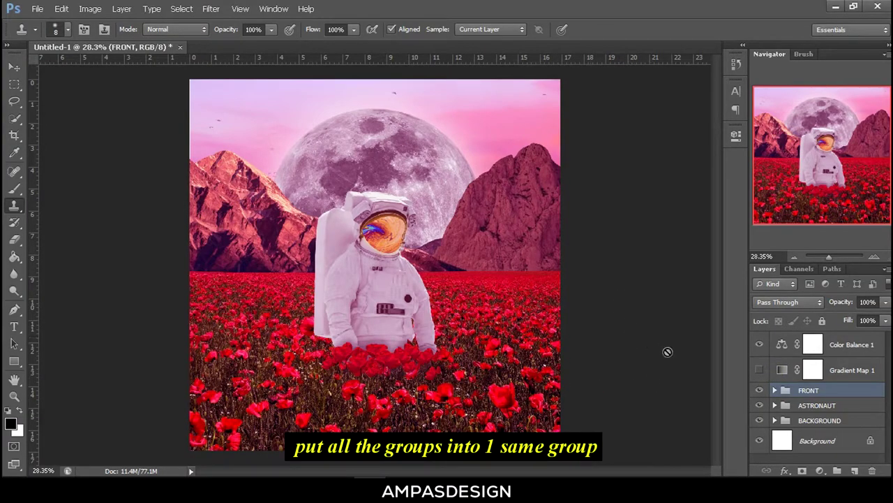
Create a new empty group above Color Balance 1 and name it ALL.
click(860, 345)
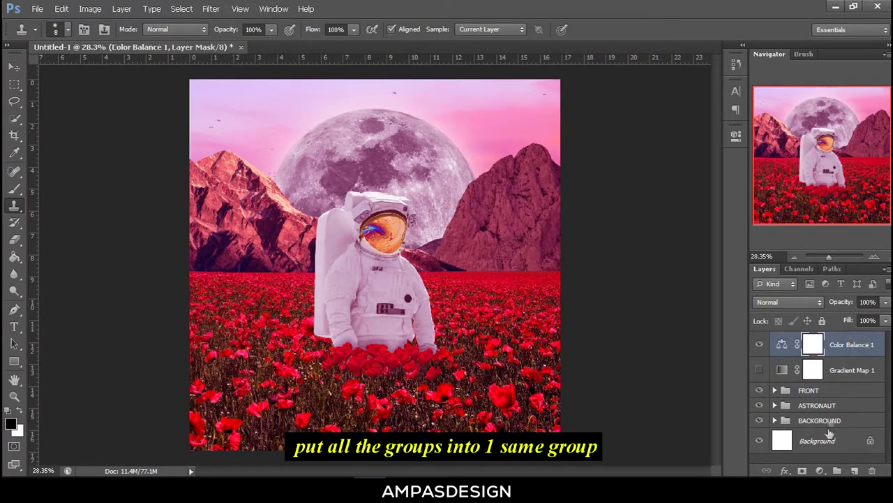
click(817, 391)
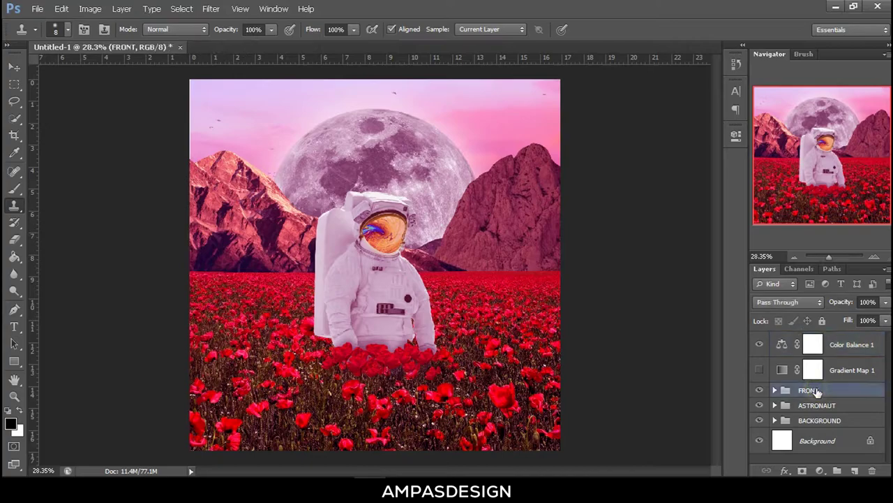
click(852, 345)
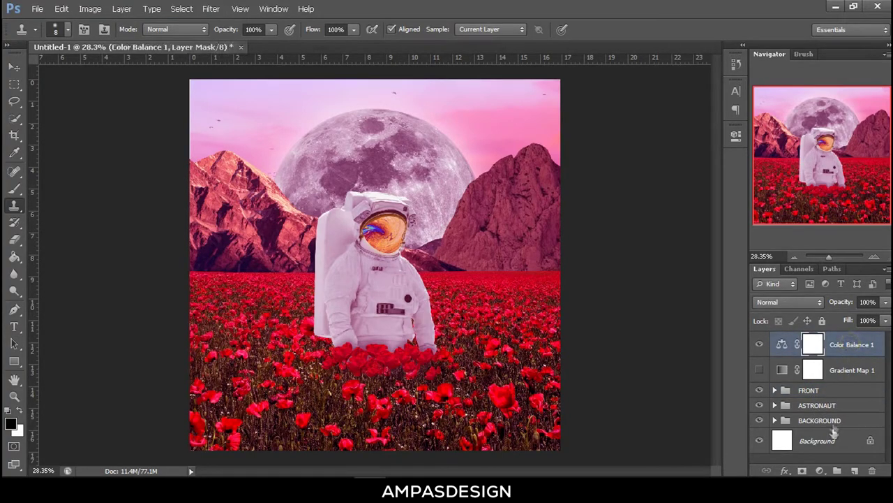
click(837, 470)
double_click(810, 339)
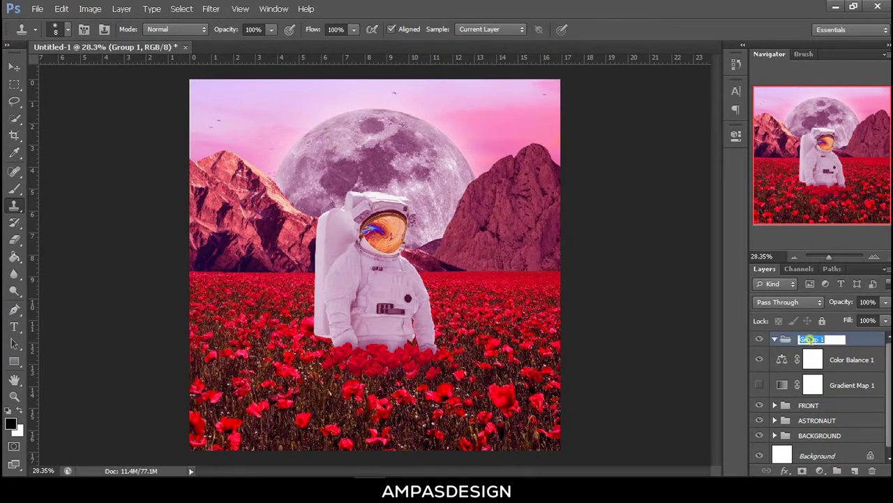
text(ALL)
click(851, 359)
Move Color Balance 1 through the BACKGROUND group into ALL, then collapse and hide ALL.
shift+click(842, 387)
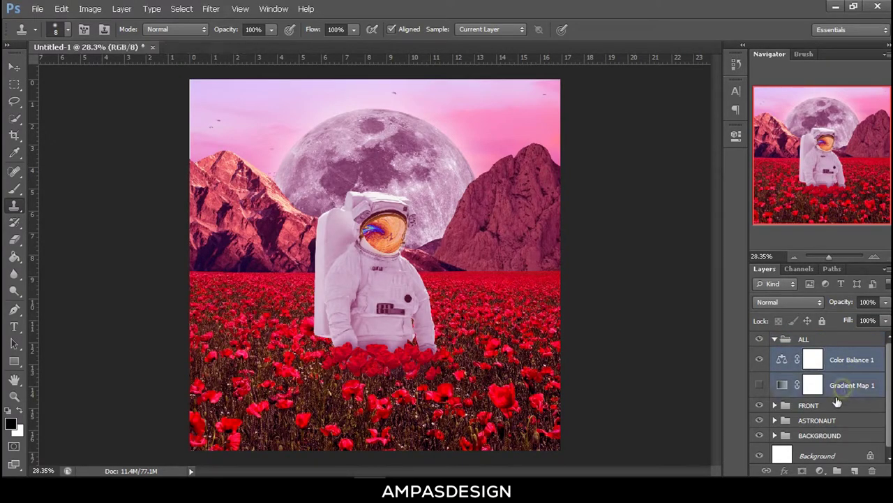
shift+click(834, 405)
shift+click(832, 434)
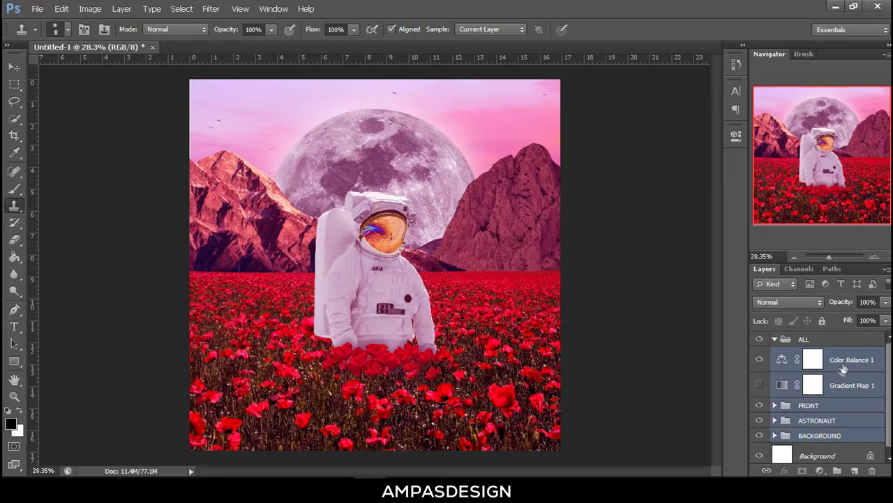
drag(842, 359, 812, 339)
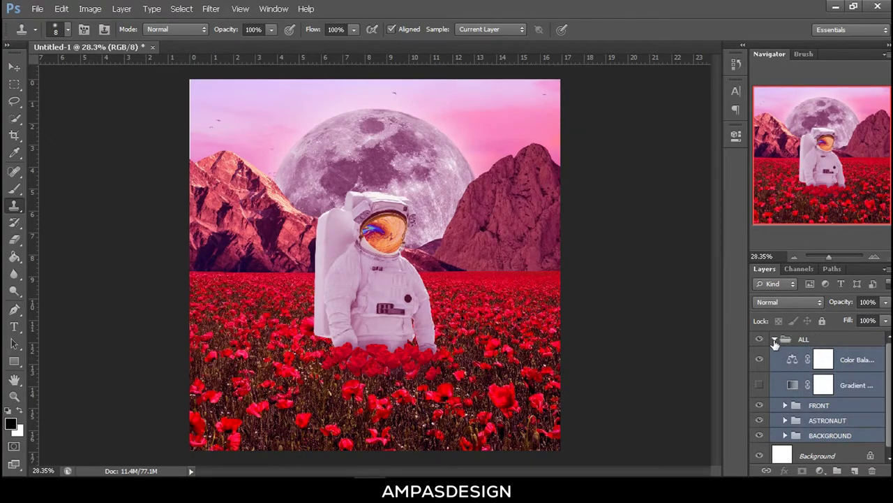
click(774, 339)
click(760, 338)
Duplicate the ALL group and merge ALL copy into a single flattened layer.
click(762, 340)
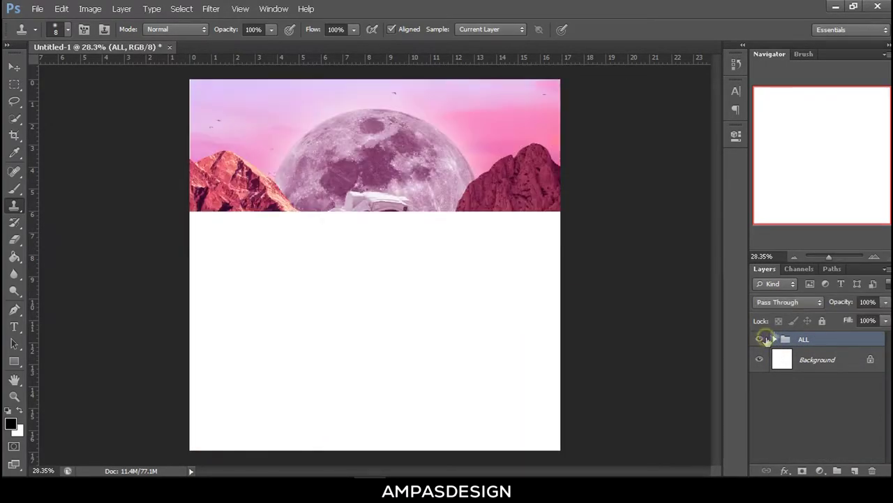
right_click(813, 342)
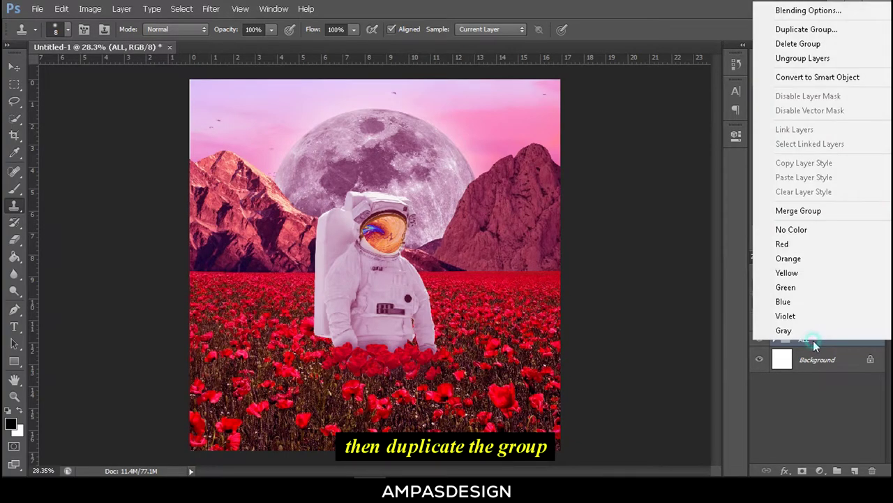
click(826, 34)
key(Return)
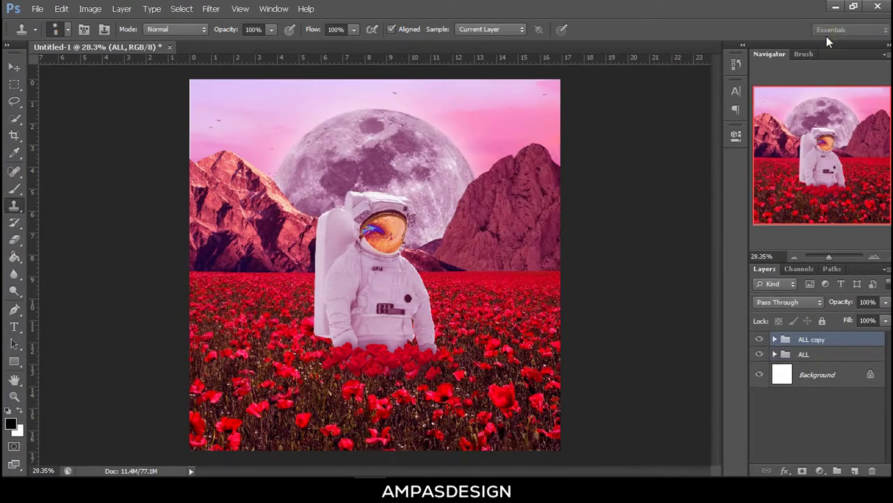
right_click(817, 342)
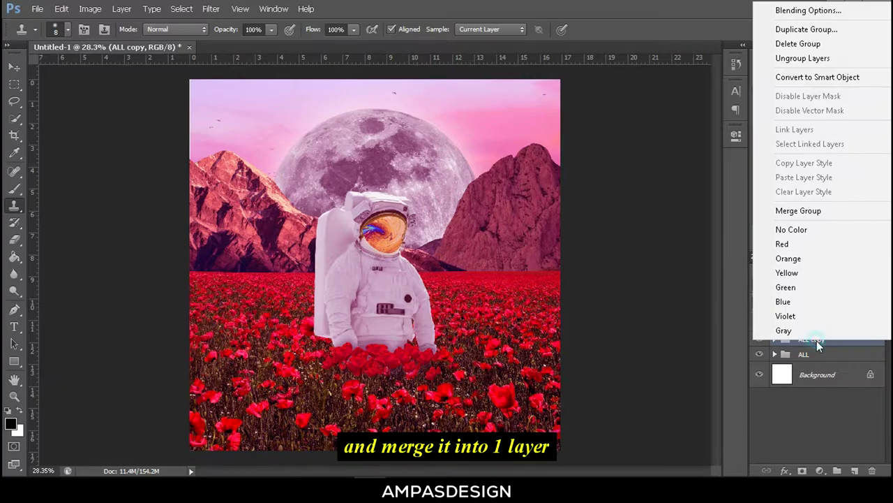
click(802, 211)
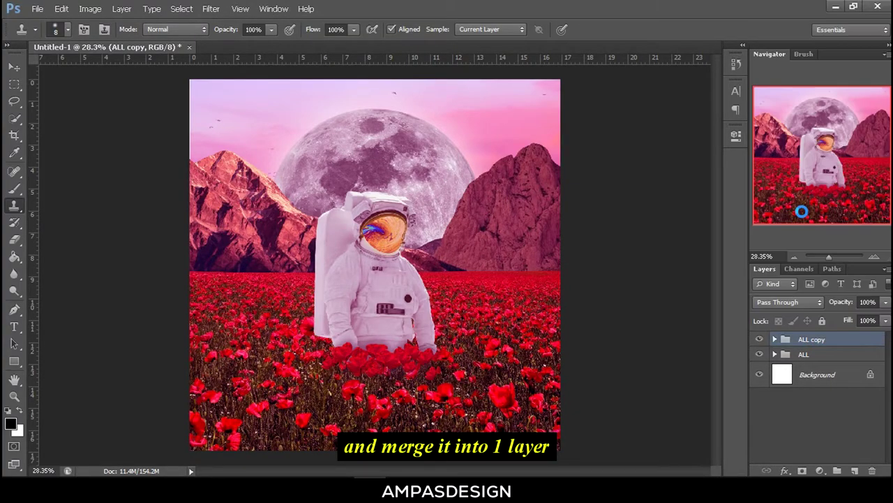
Hide the original ALL group, leaving the merged ALL copy visible.
click(759, 365)
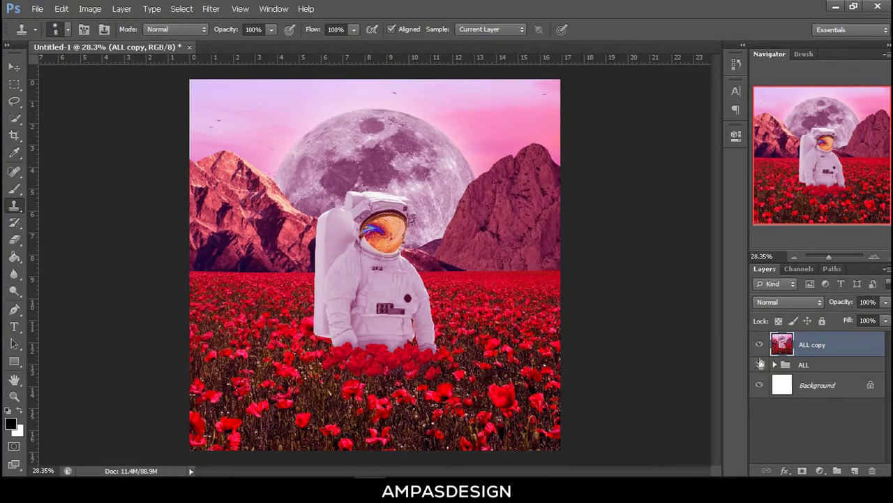
click(759, 345)
click(760, 347)
click(760, 347)
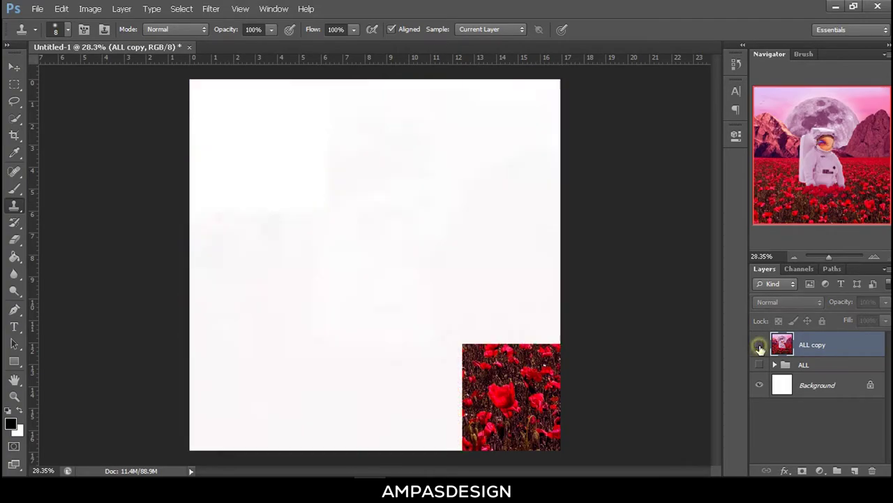
Nudge the merged ALL copy with the Move tool and return it to place.
click(14, 70)
drag(427, 189, 432, 187)
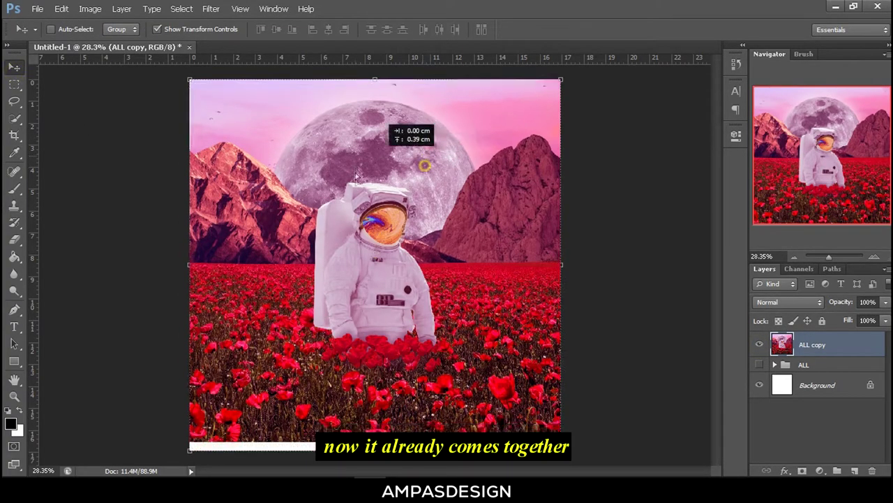
scroll(401, 179, up, 1)
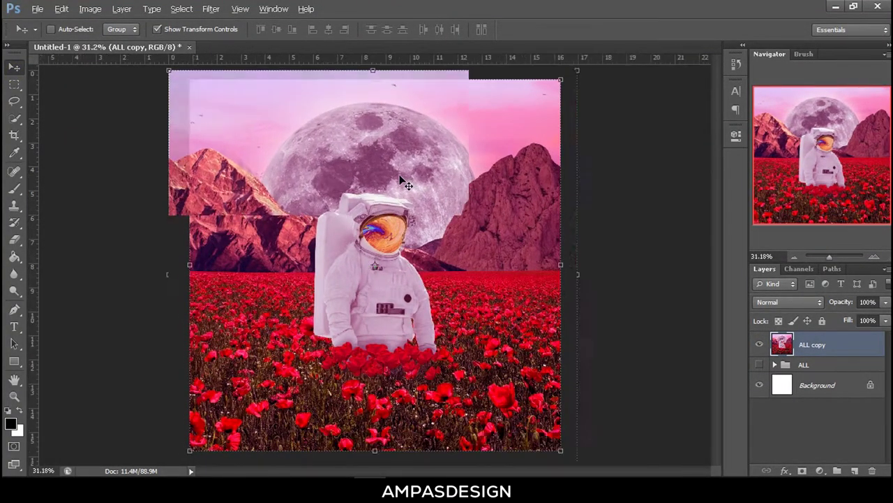
scroll(399, 179, up, 1)
scroll(339, 145, up, 1)
scroll(340, 145, up, 2)
Add Noise to ALL copy at 5% Amount, Gaussian, Monochromatic.
click(211, 9)
mouse_move(220, 166)
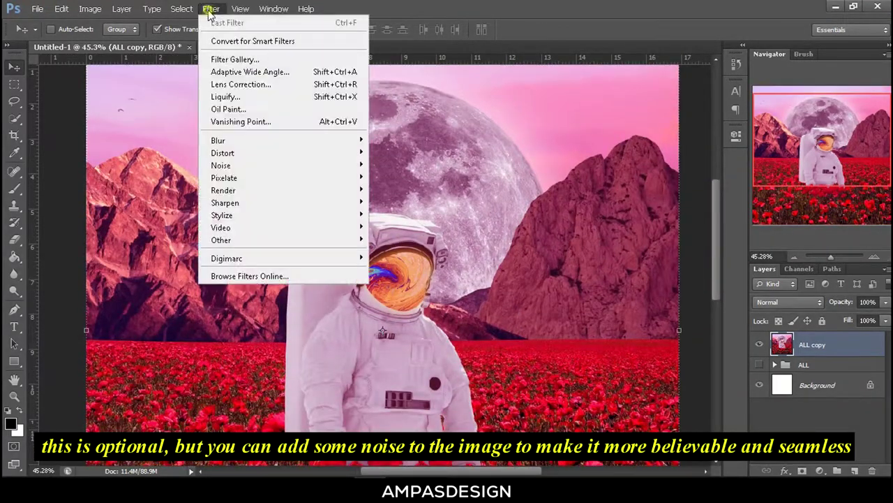
click(395, 165)
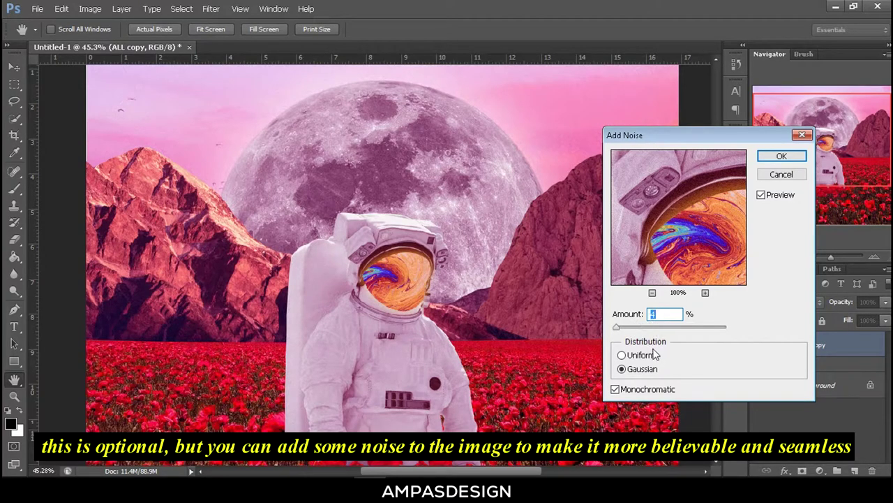
drag(618, 330, 621, 328)
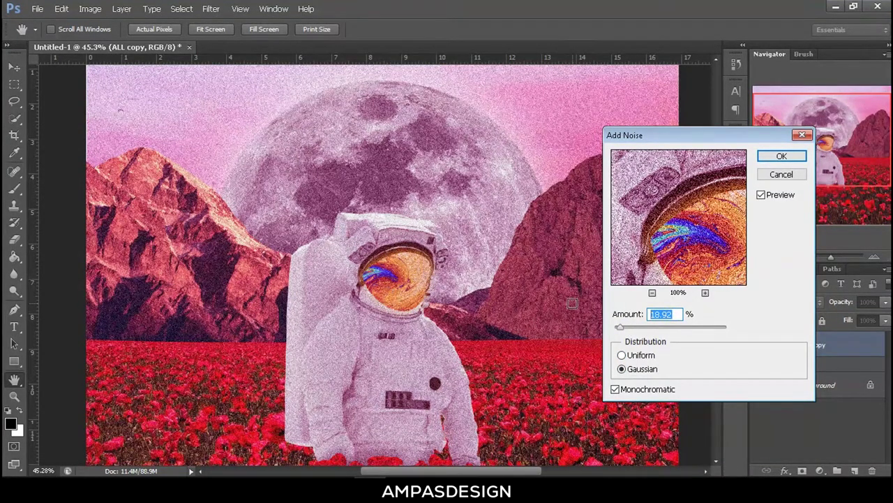
text(6)
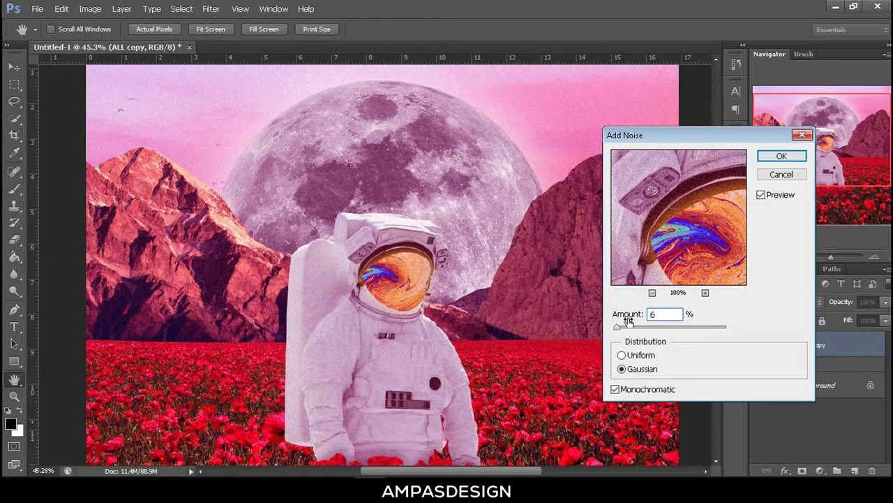
drag(616, 319, 643, 316)
text(5)
click(778, 156)
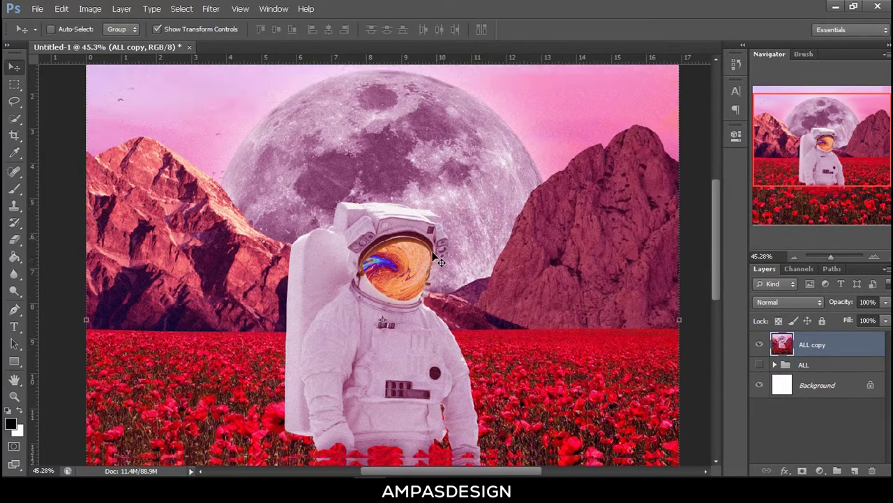
Fit the image on screen, select the Background layer, and open the Save As dialog.
scroll(427, 241, down, 5)
key(ctrl+0)
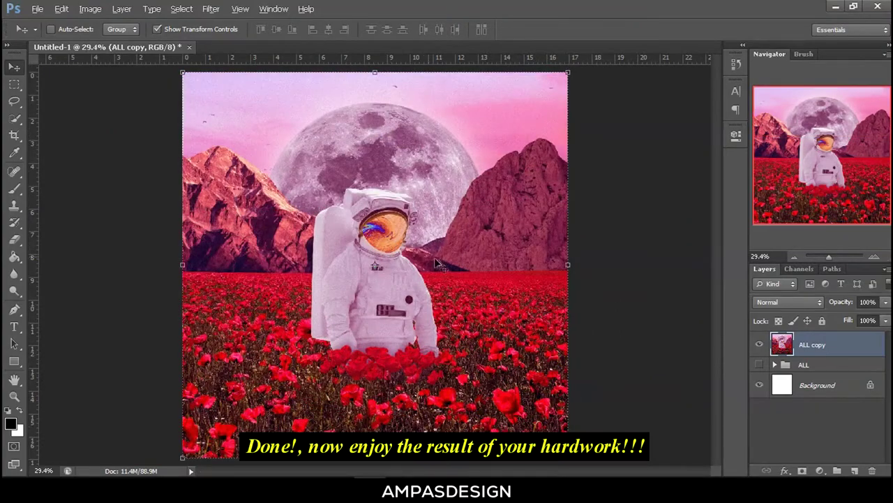
click(814, 388)
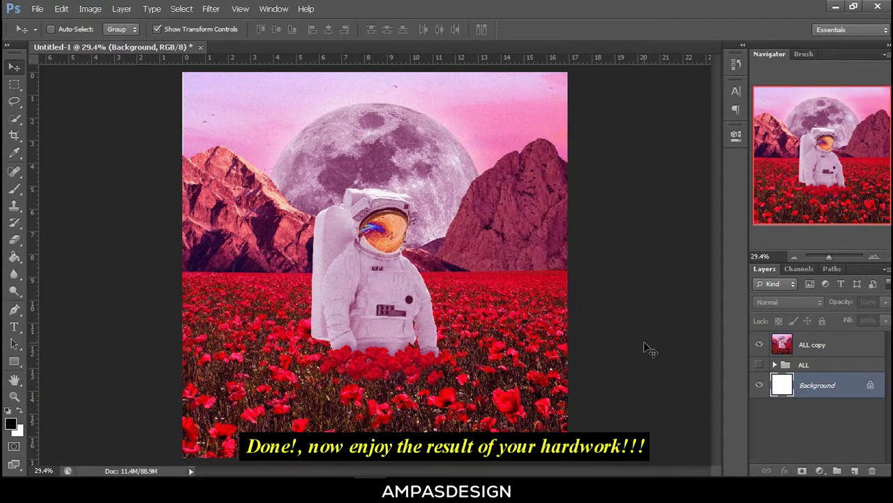
click(37, 9)
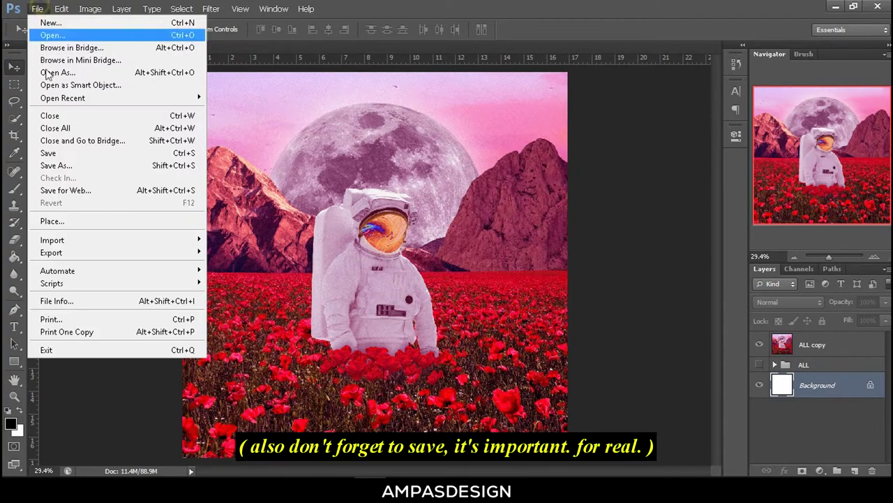
click(66, 168)
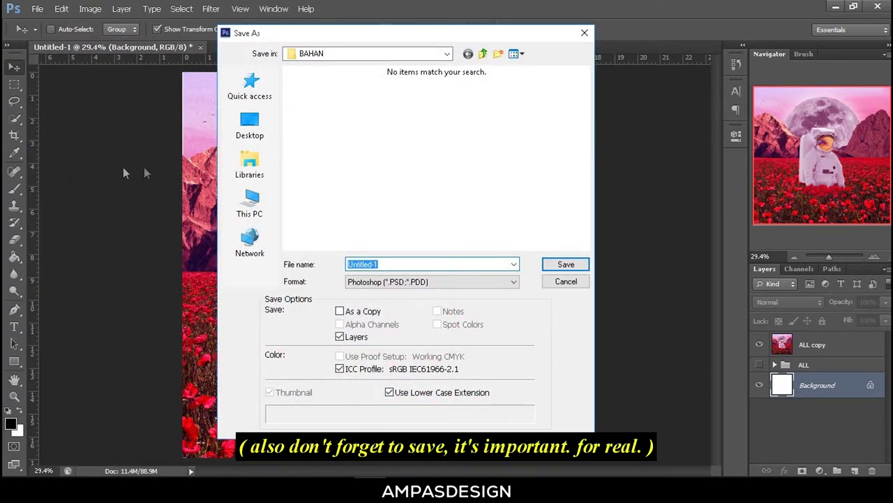